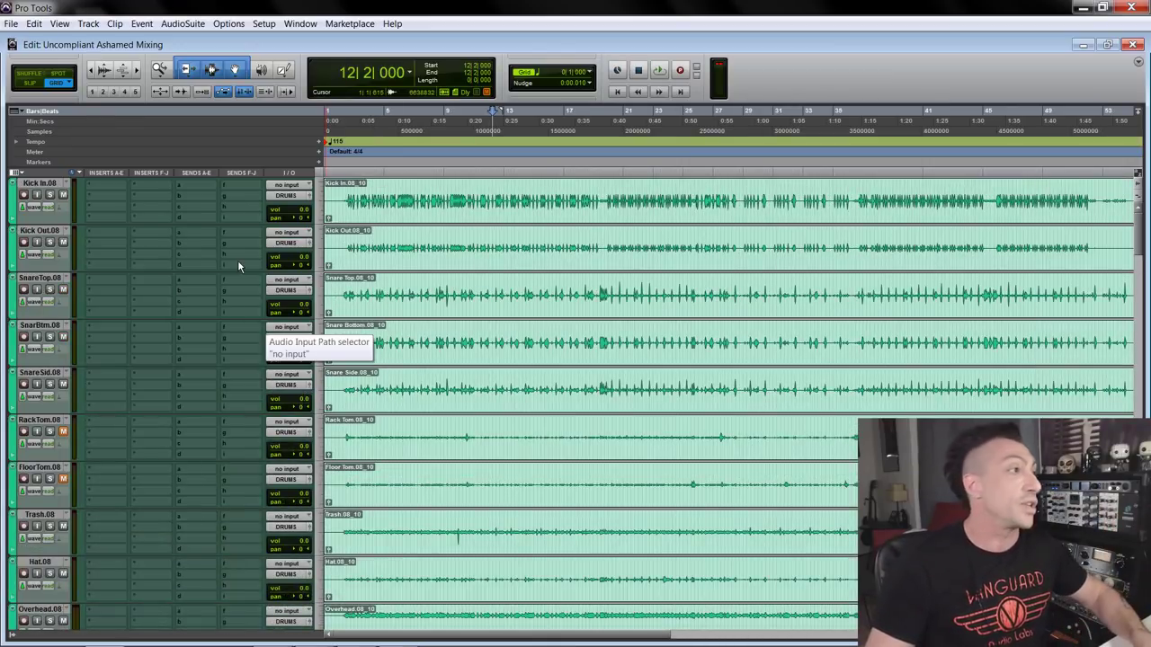
Step: Dismiss the Kick In plug-in list and close its G-Channel window
click(108, 182)
key(Escape)
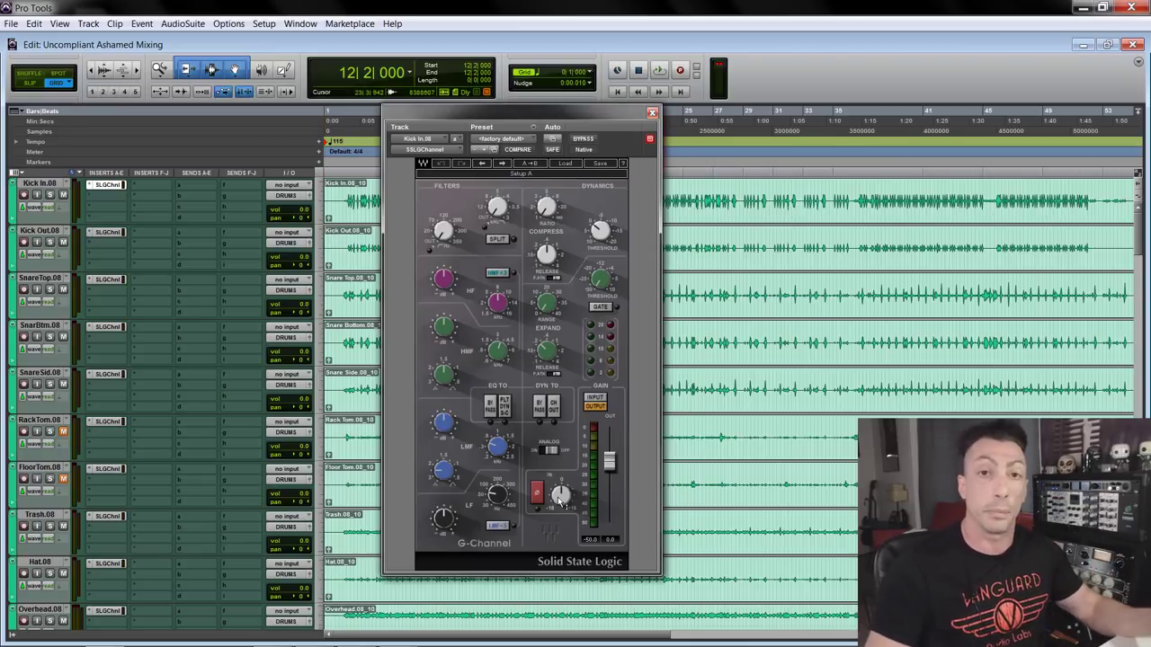
click(652, 113)
scroll(142, 425, down, 15)
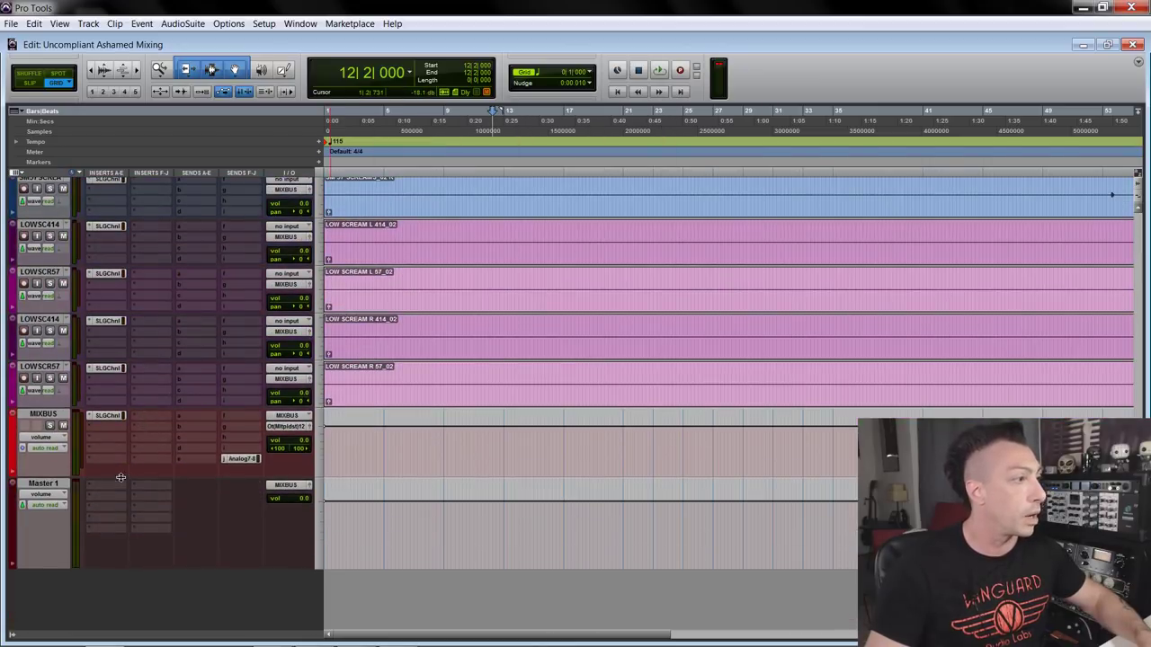
Step: Insert the SSL G-Channel on Master 1
click(121, 478)
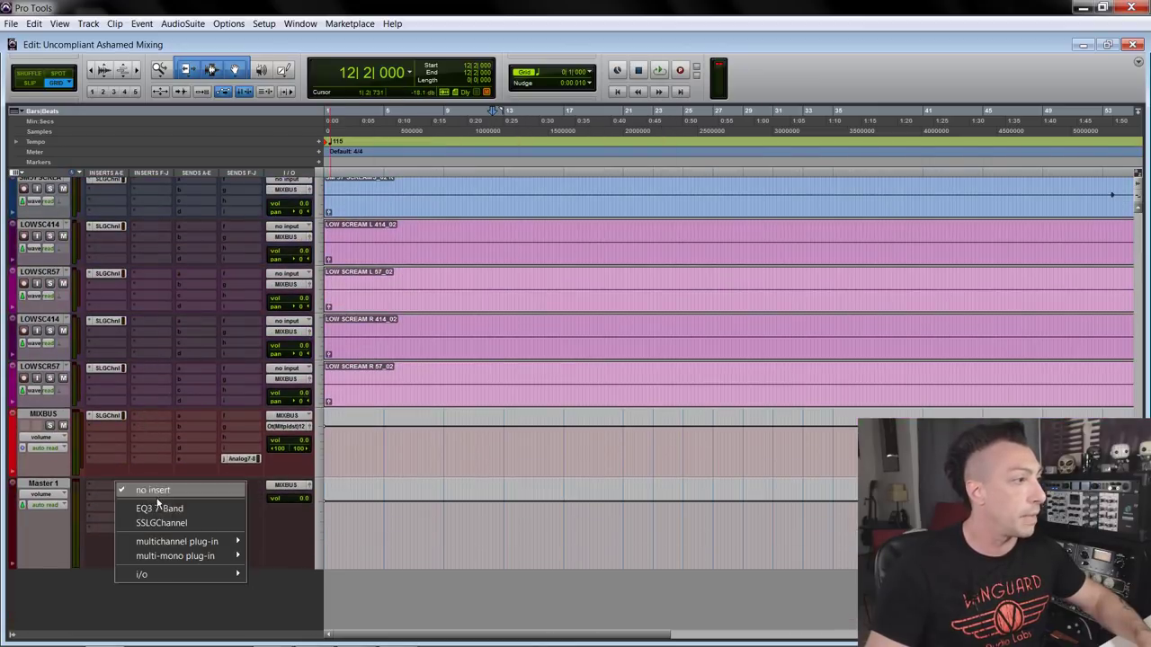
click(158, 524)
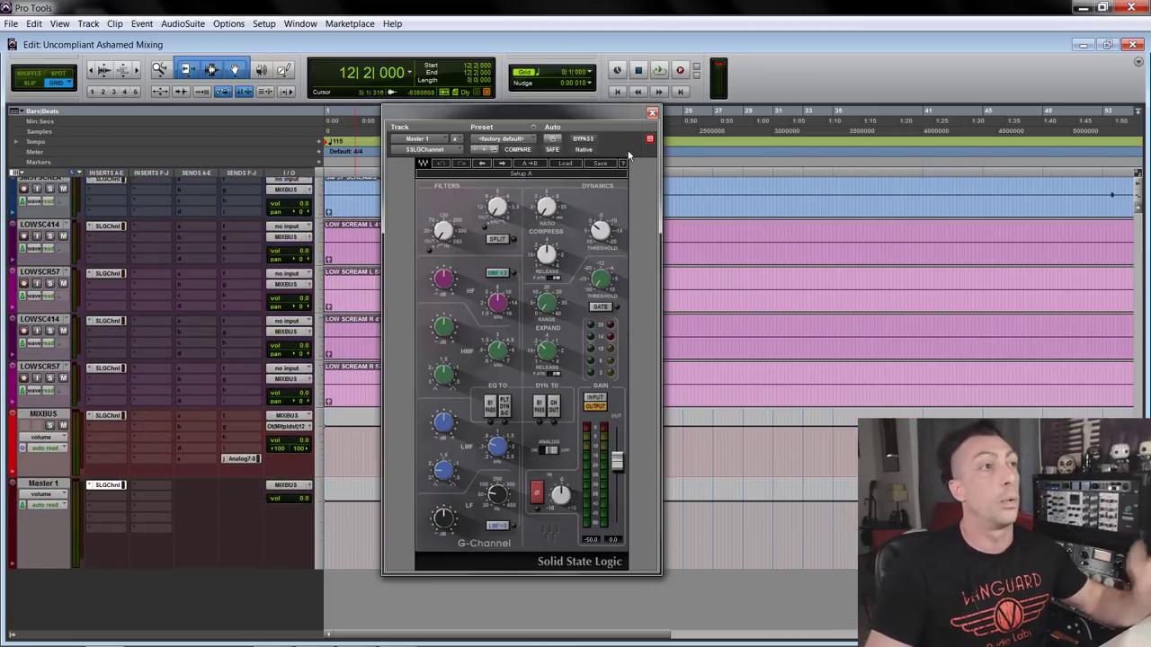
click(653, 112)
Step: Add the Klanghelm VUMTDuo meter to MIXBUS with the black-and-blue skin, moving its window clear of the tracks
click(107, 426)
mouse_move(167, 482)
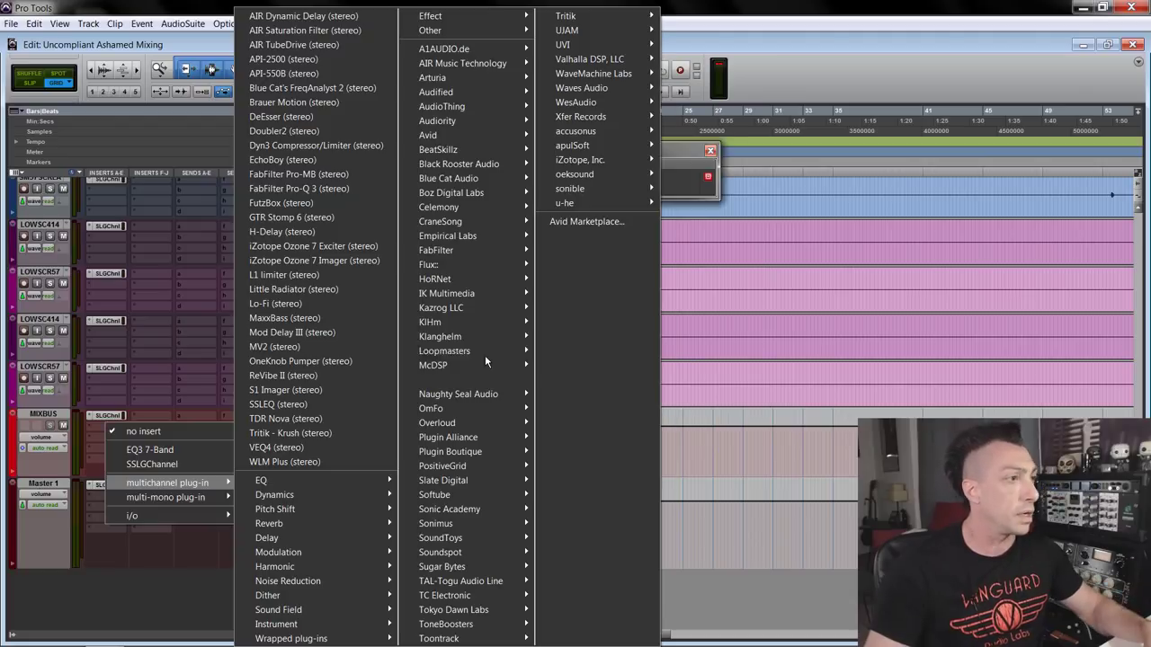
mouse_move(493, 322)
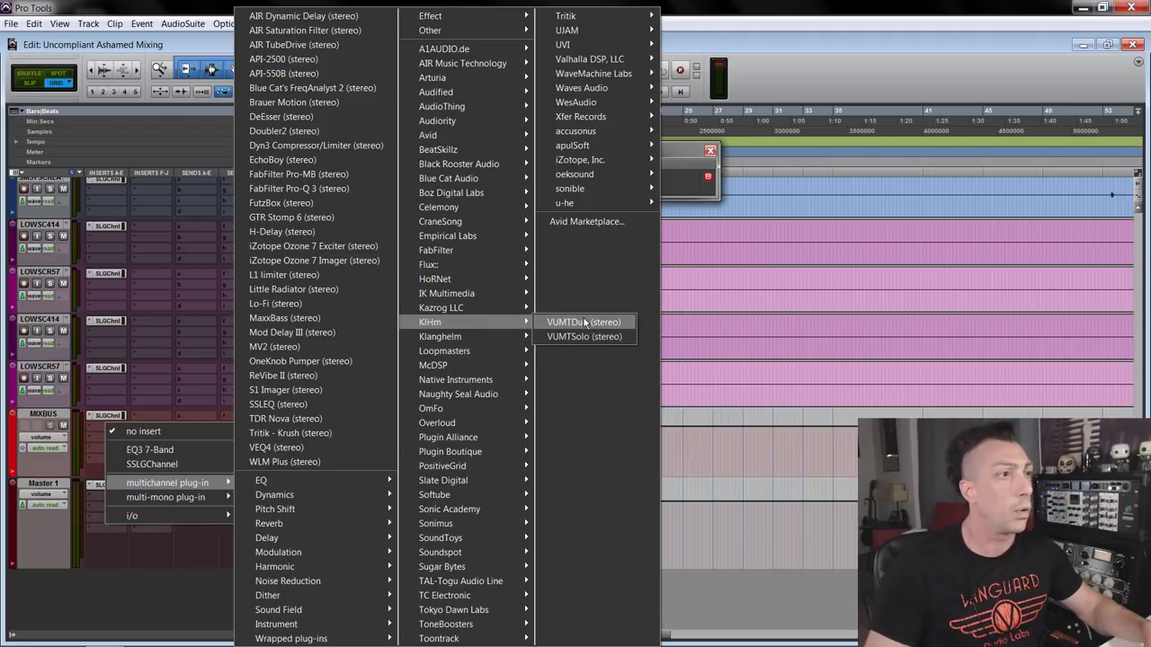
click(583, 322)
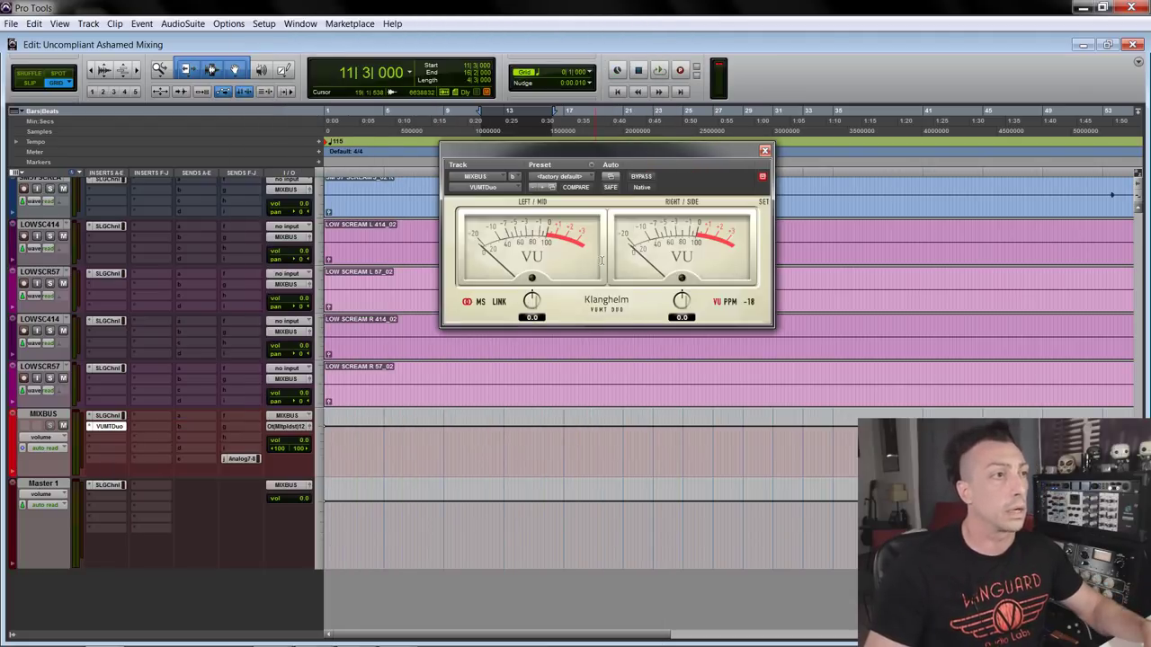
click(602, 261)
click(589, 259)
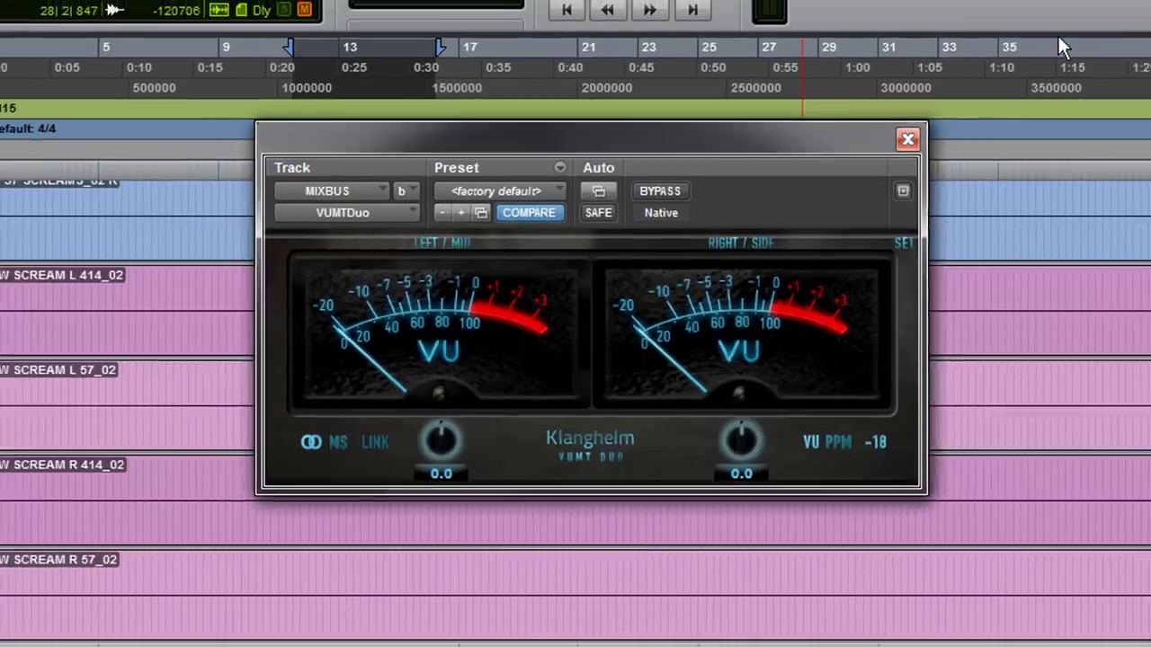
drag(819, 136, 1053, 54)
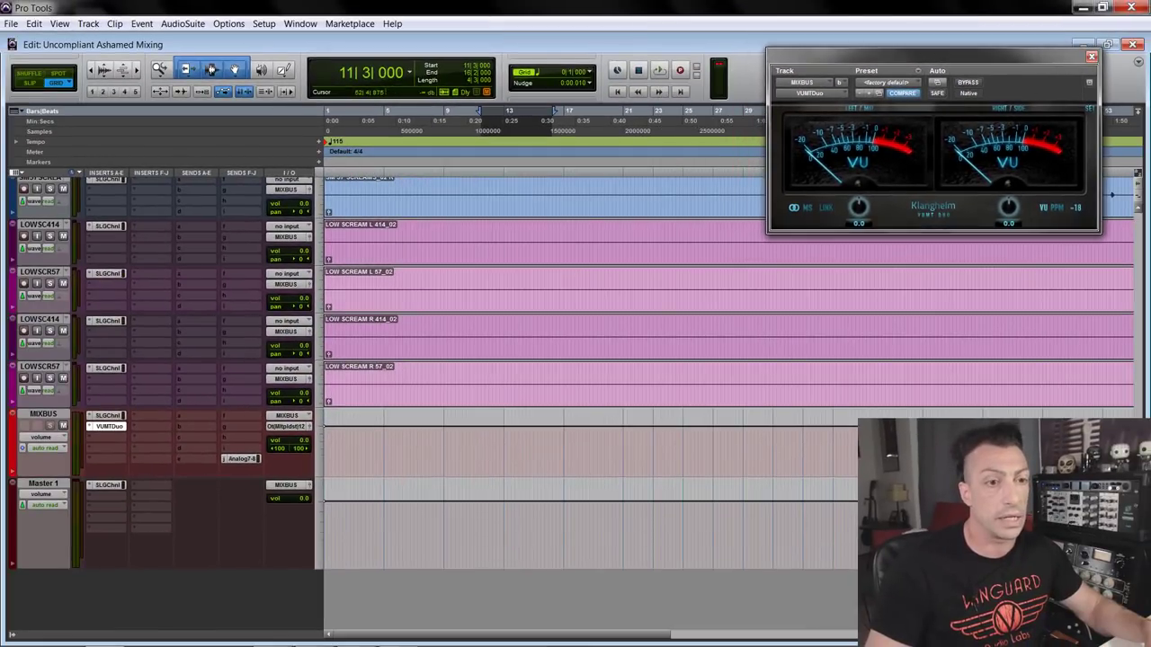
Step: Zoom in on Kick In, solo it and start playback
scroll(556, 230, up, 15)
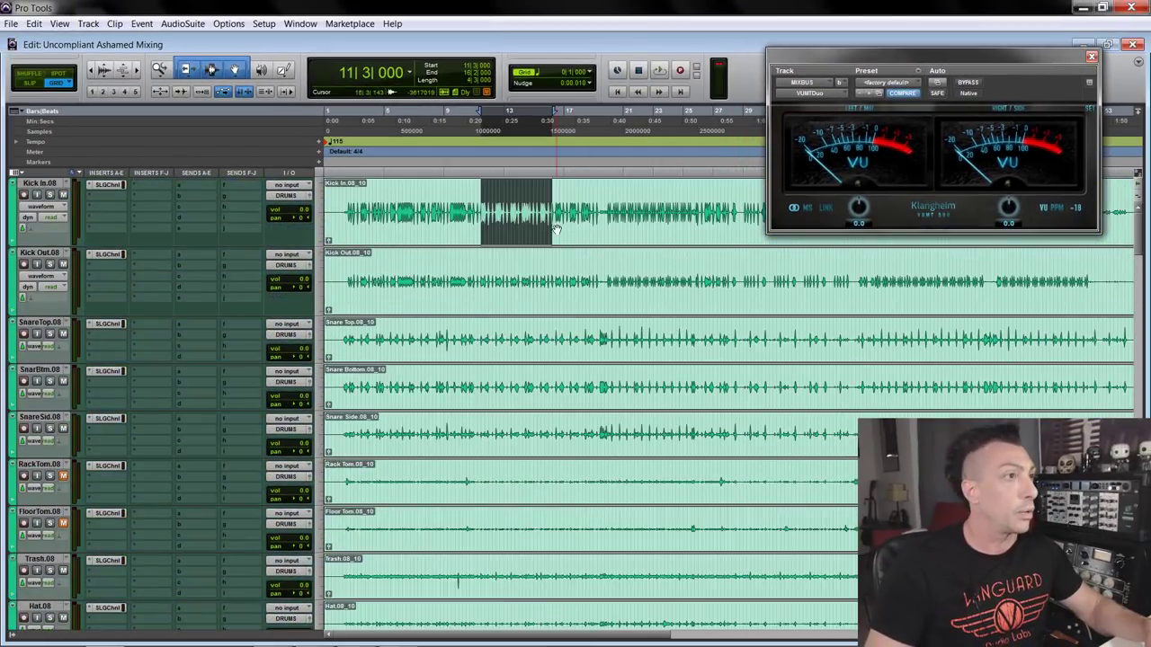
key(ctrl+bracketright)
scroll(556, 230, right, 2)
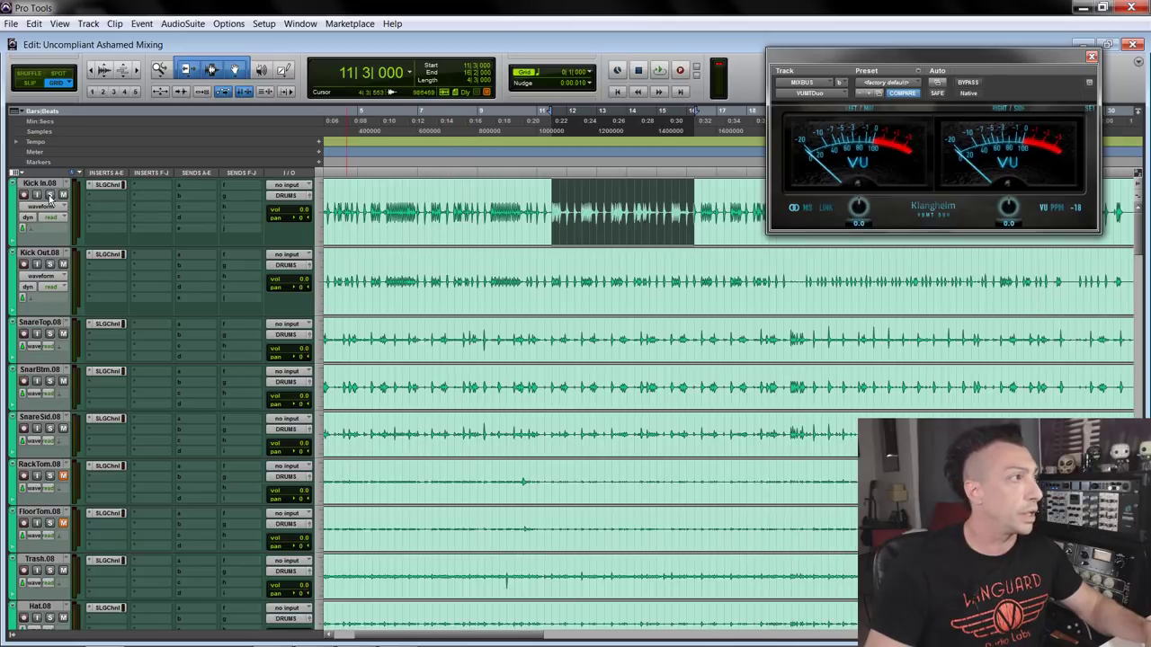
click(50, 195)
key(space)
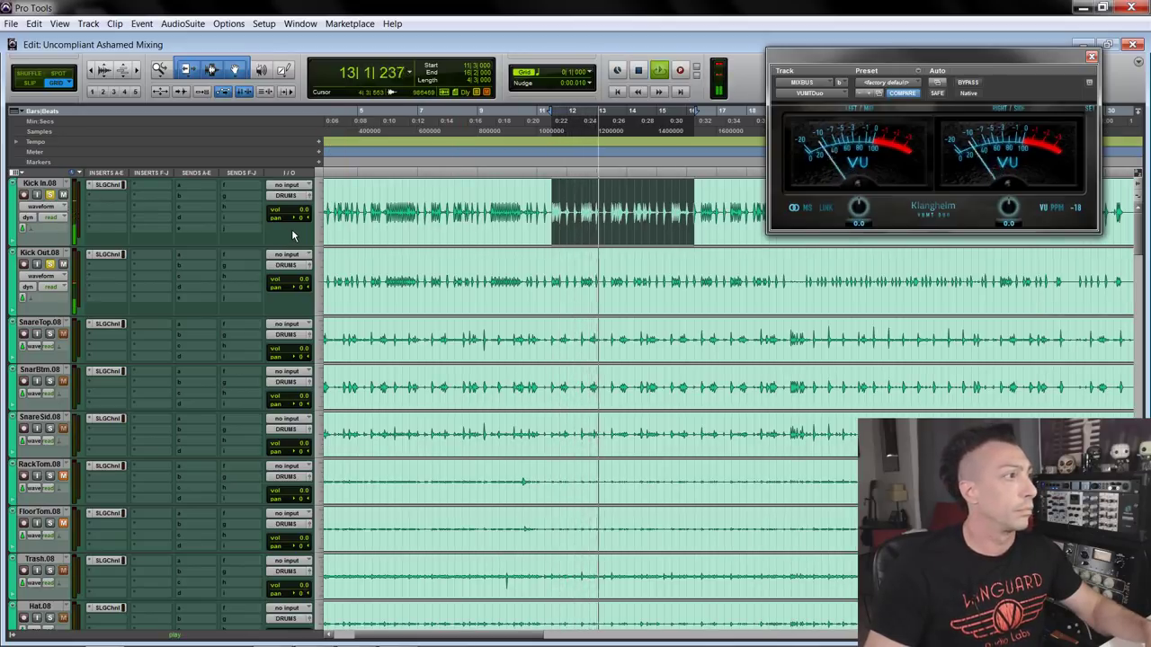
Step: Invert the polarity on Kick Out's SSL G-Channel, then stop playback
scroll(291, 231, left, 2)
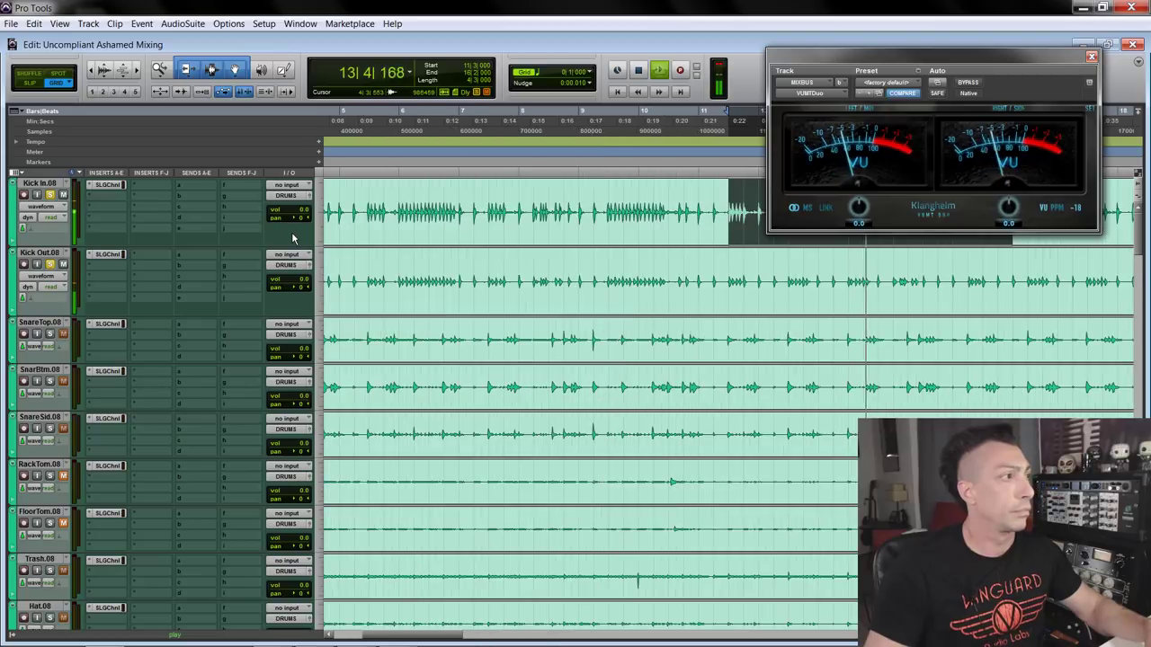
click(107, 253)
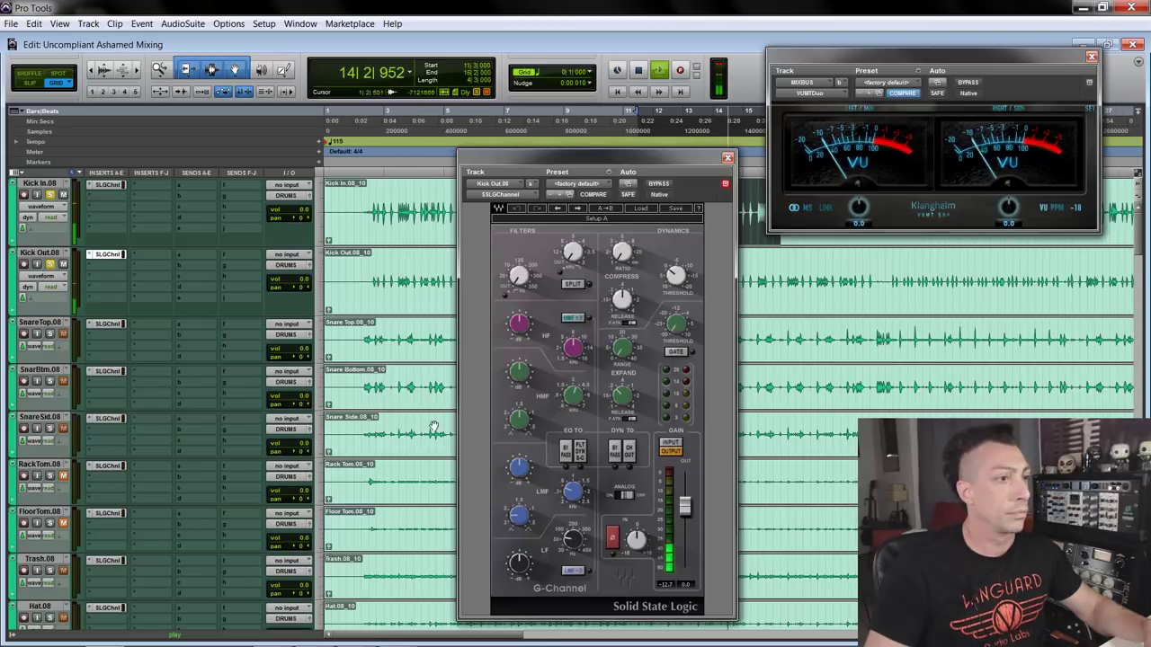
click(612, 537)
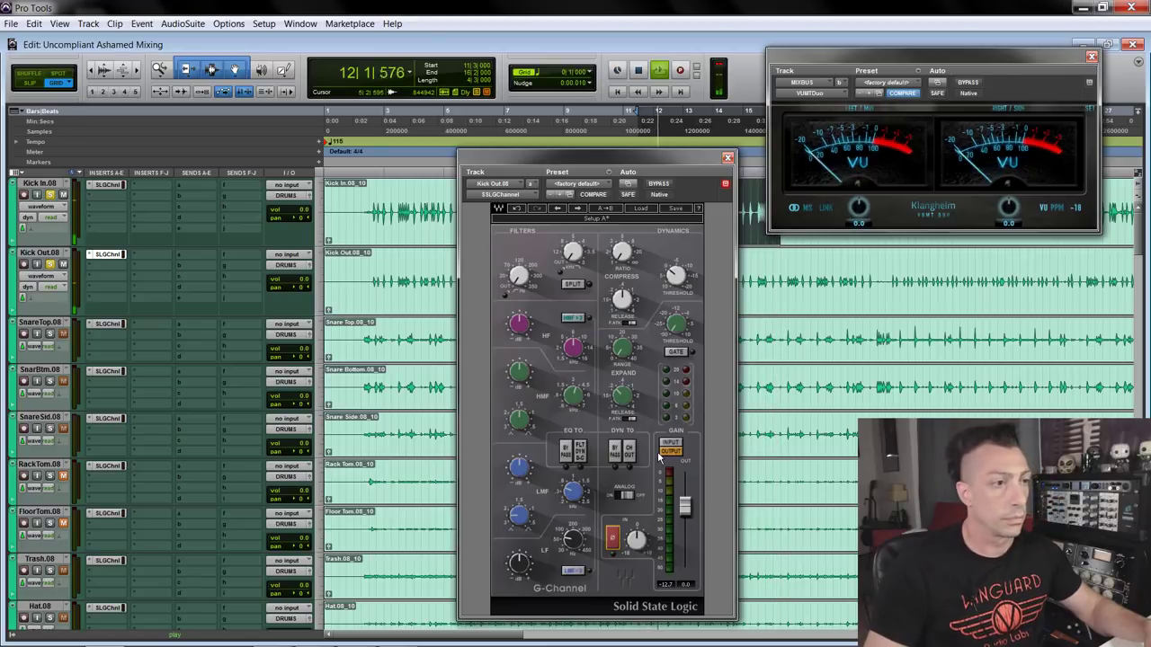
click(728, 157)
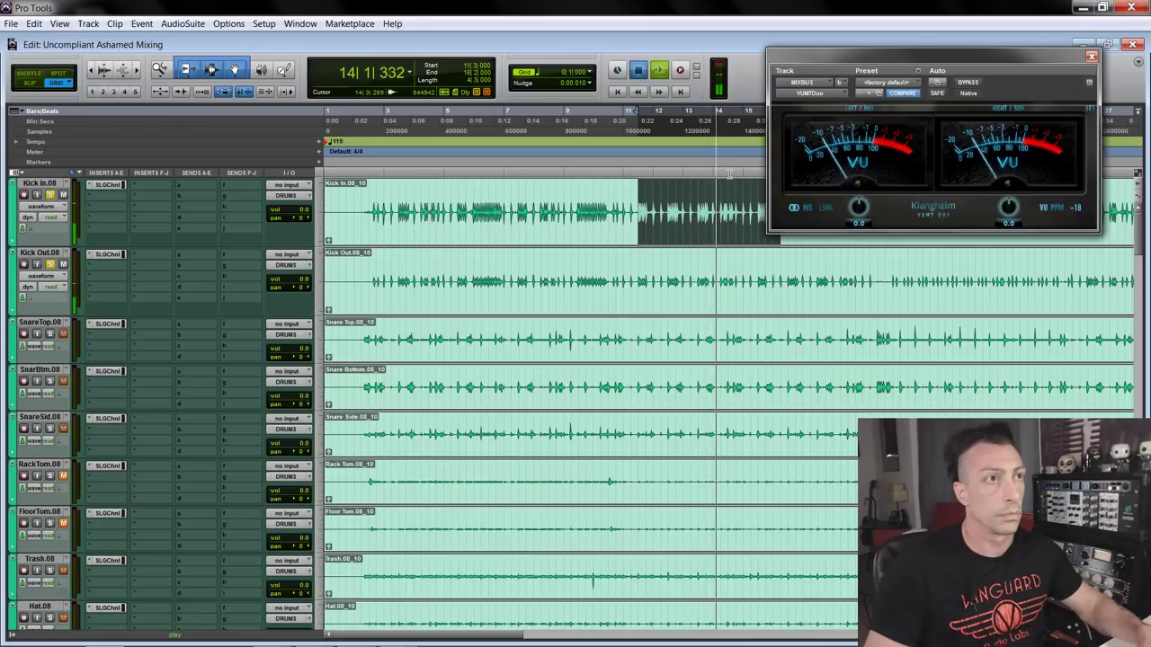
key(space)
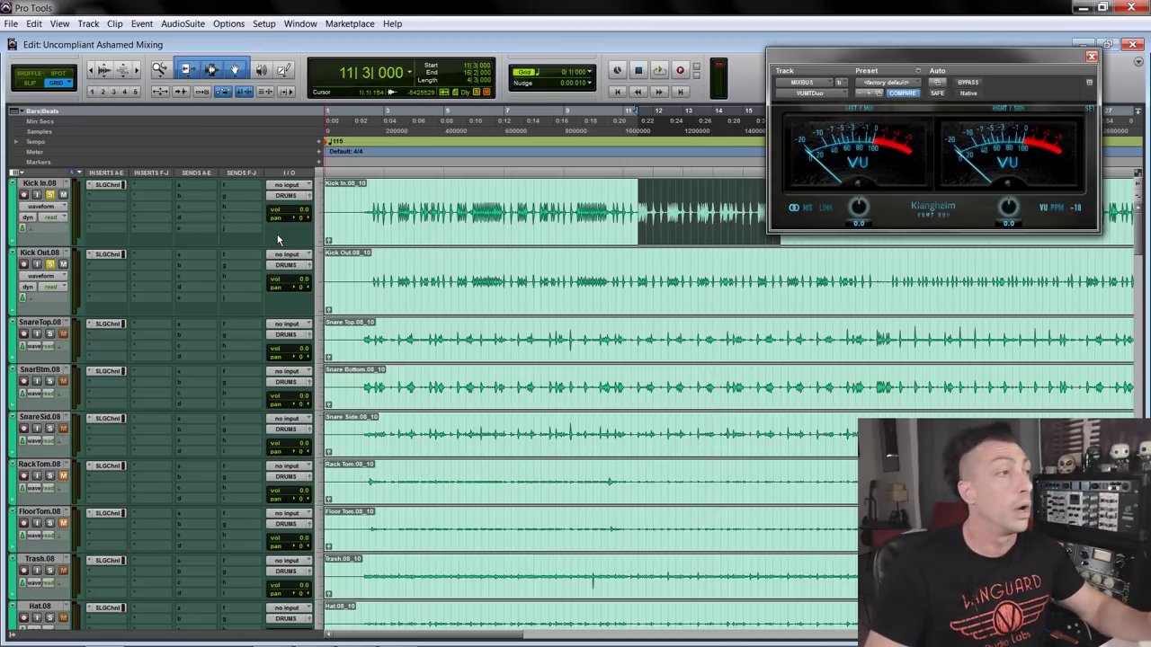
Step: Jump to the Drums bus with the timeline zoomed out and audition it
key(KP_Decimal)
key(2)
key(KP_Decimal)
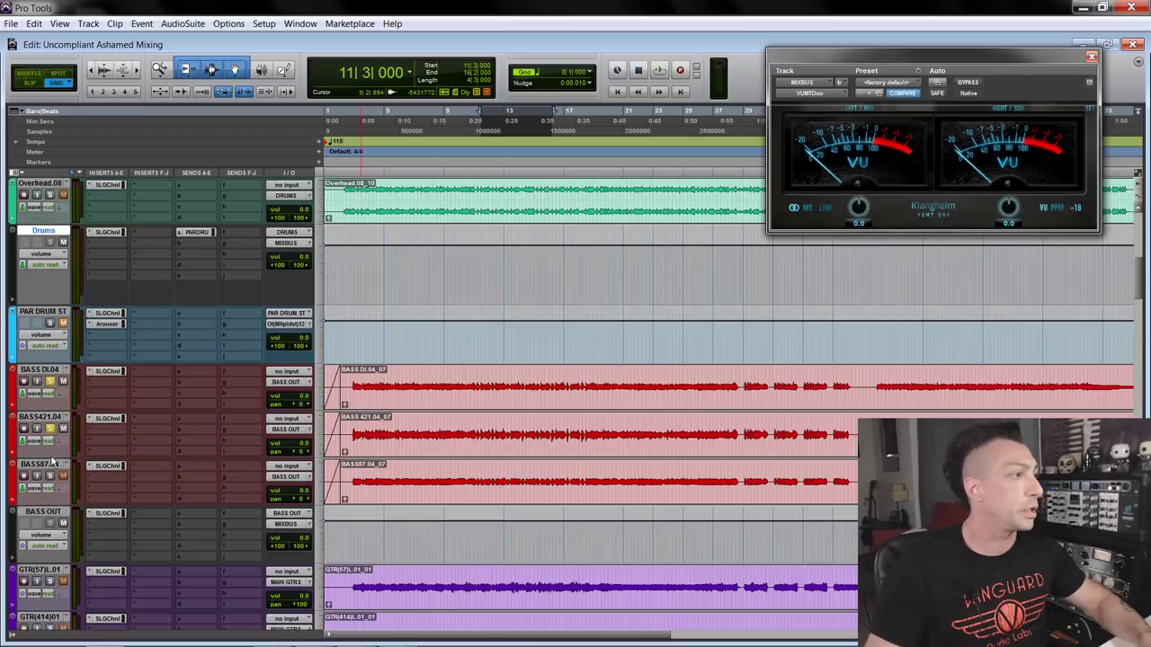
key(space)
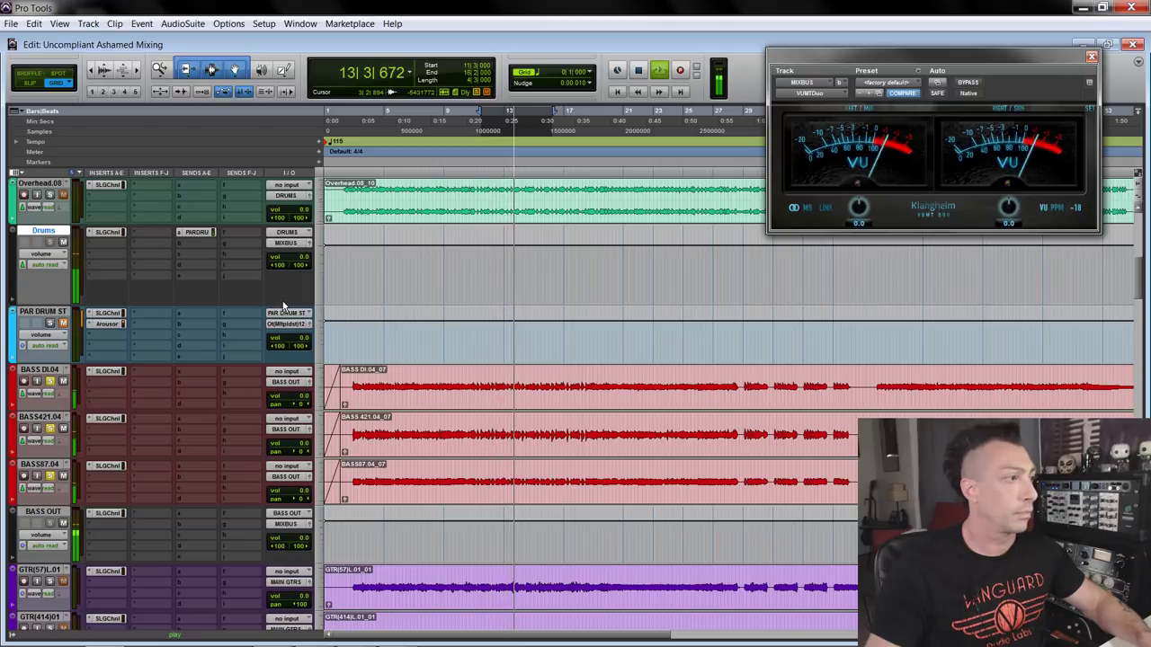
key(space)
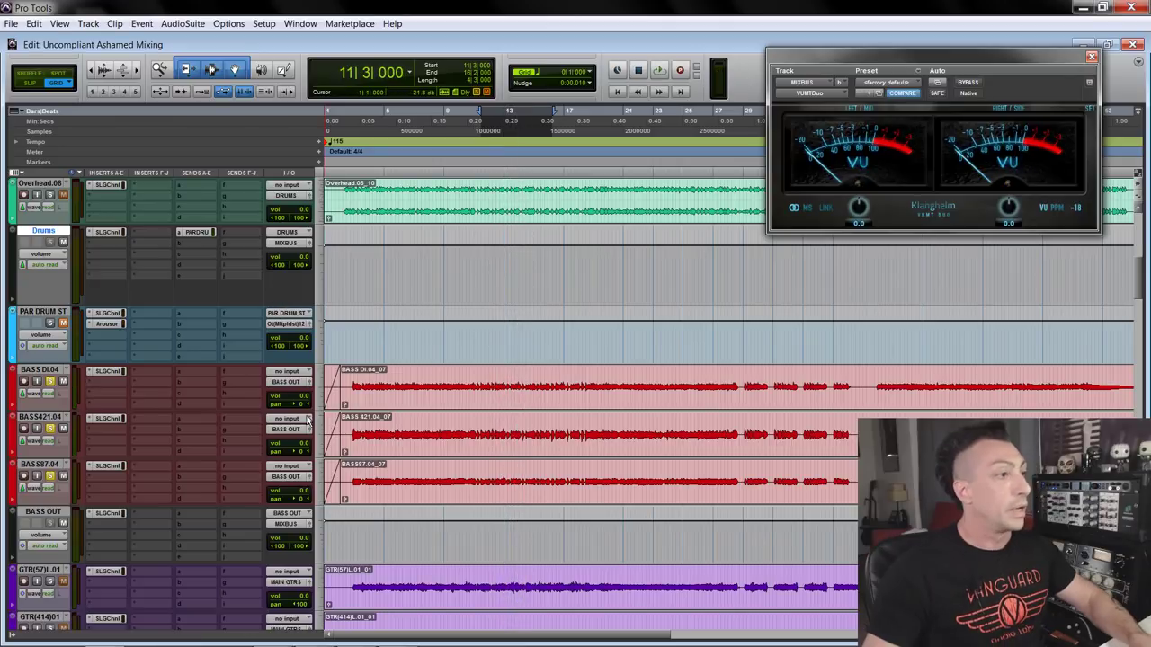
Step: Adjust the output gain on BASS OUT's G-Channel, audition it during playback, then close the window
click(110, 513)
drag(636, 539, 634, 539)
drag(654, 160, 588, 128)
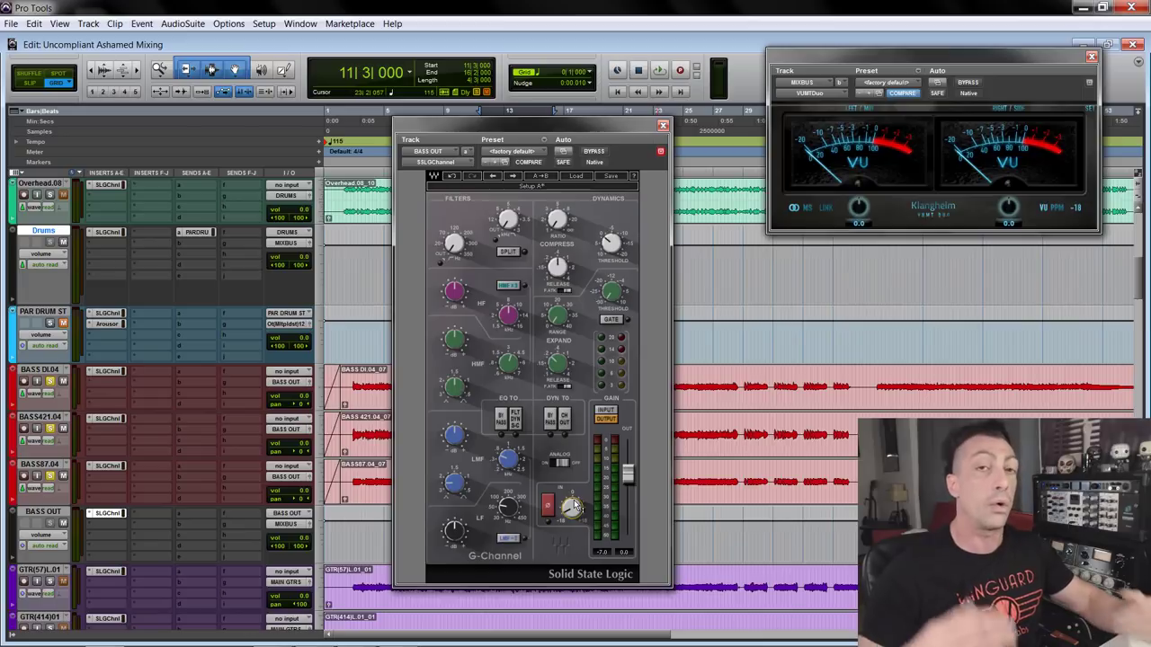
mouse_move(573, 505)
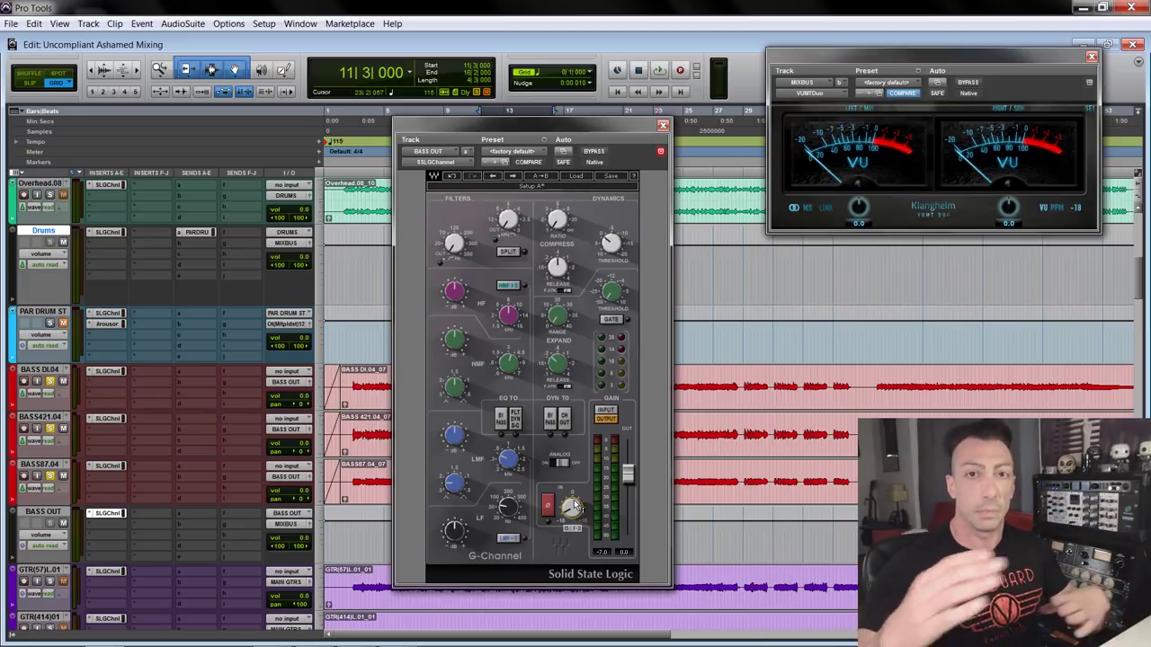
key(space)
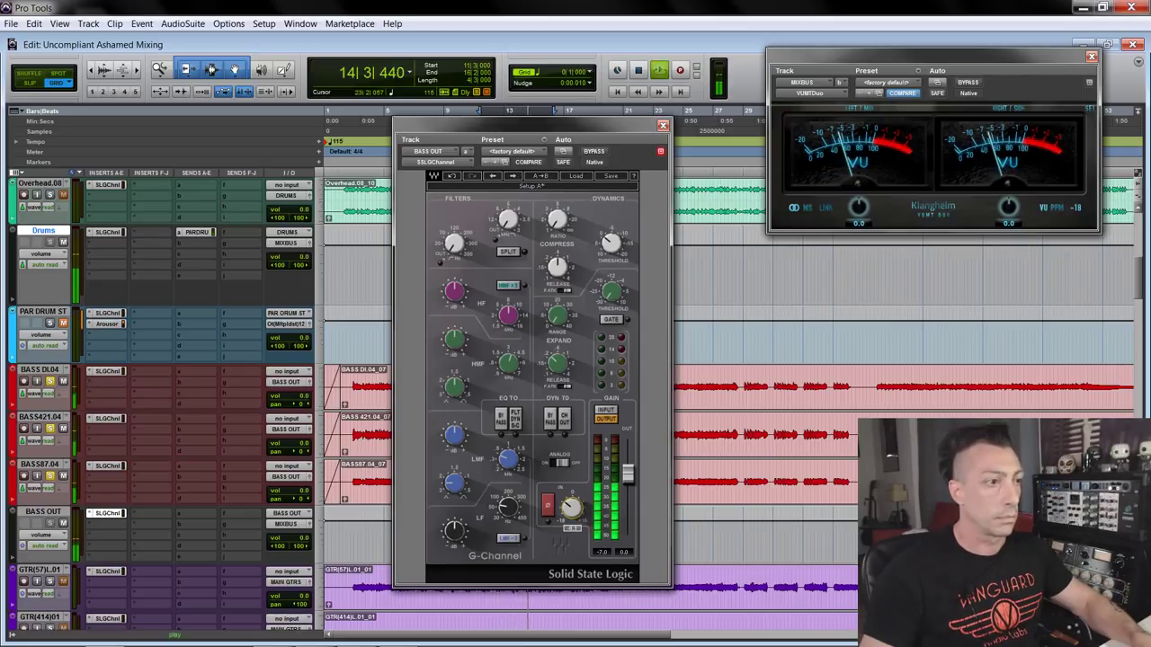
key(space)
click(662, 125)
scroll(275, 297, up, 8)
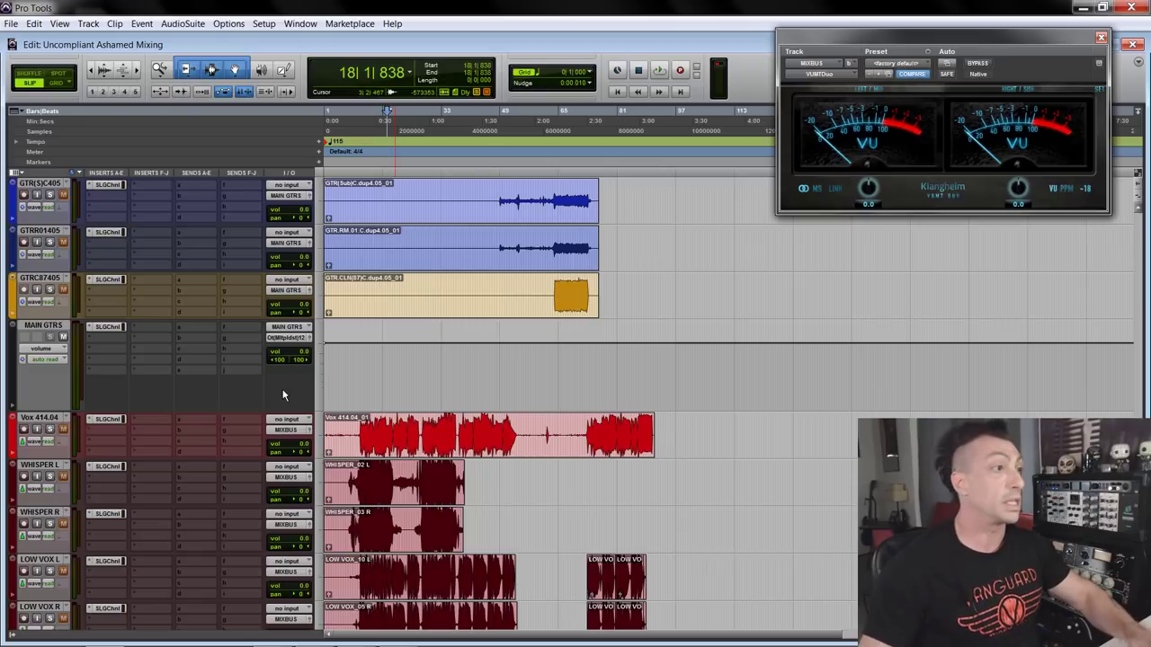
Step: Switch to the Mix window with Ctrl+= and back to the Edit window
key(ctrl+equal)
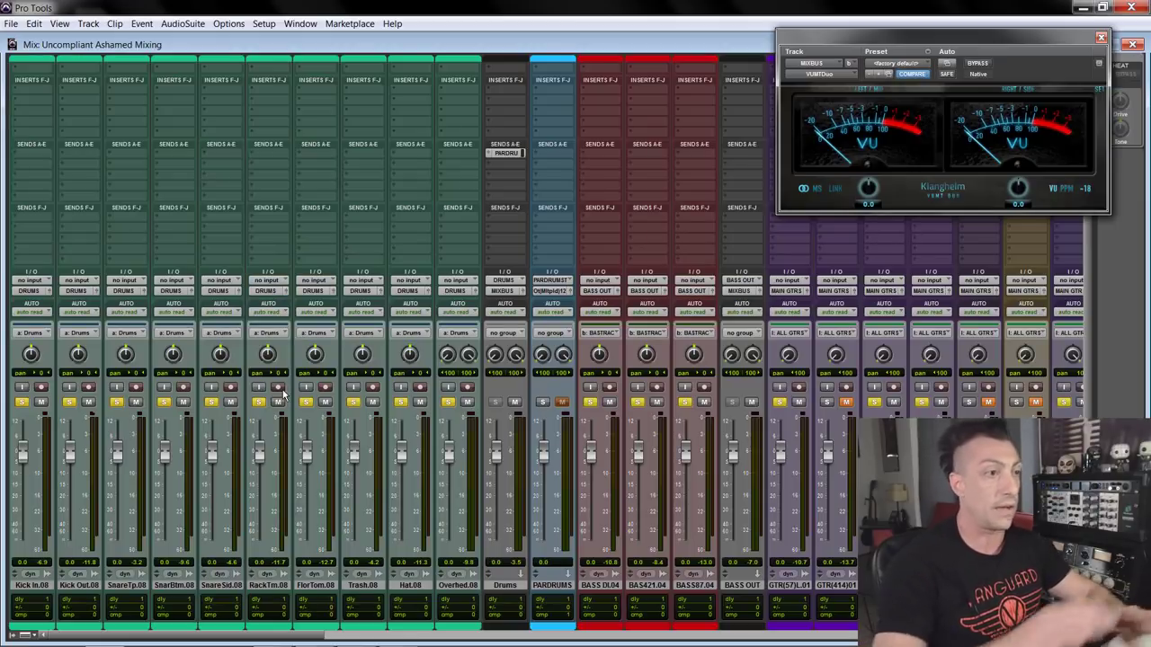
key(ctrl+equal)
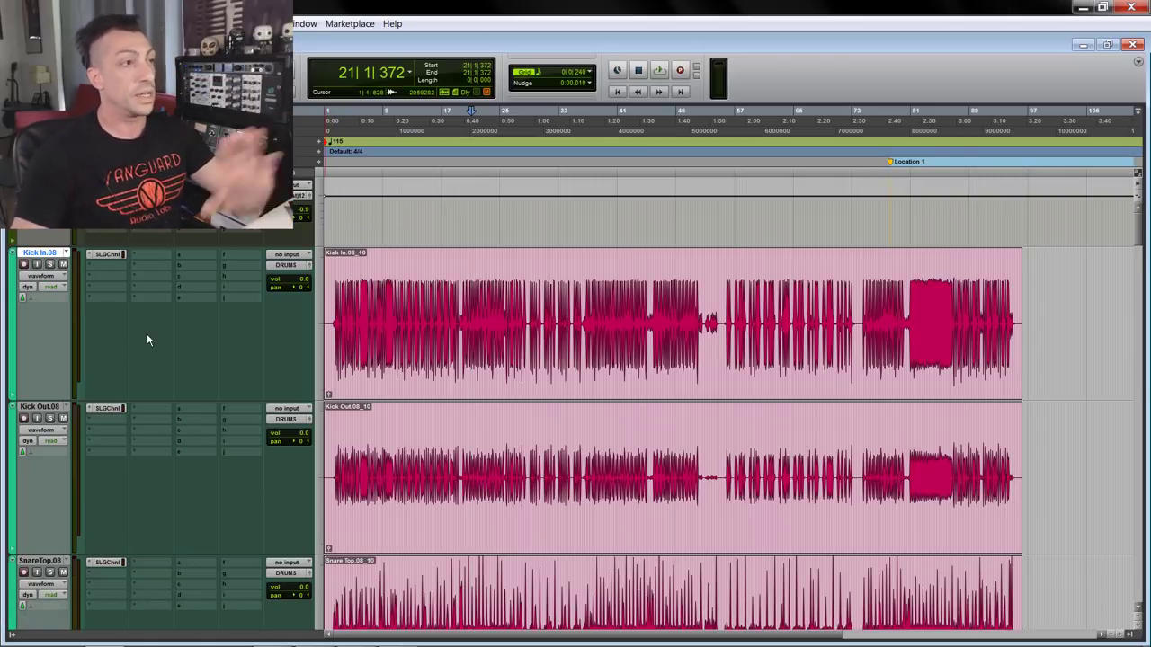
Step: Show Kick In's alternate playlist lanes
click(41, 276)
click(77, 295)
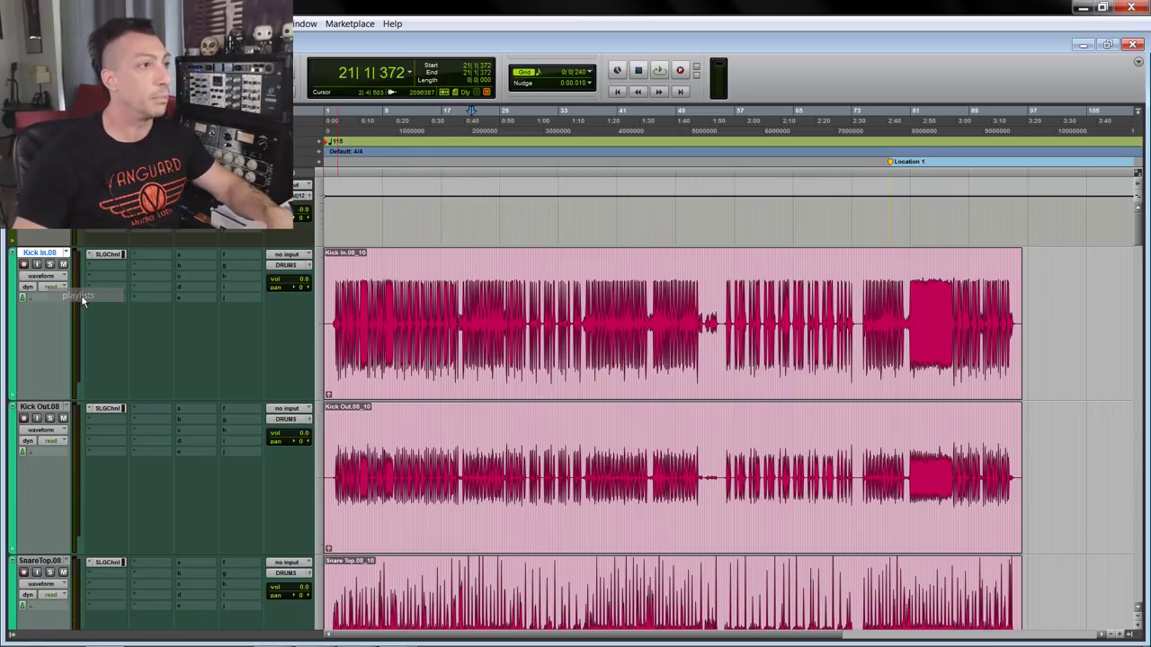
key(ctrl+bracketleft)
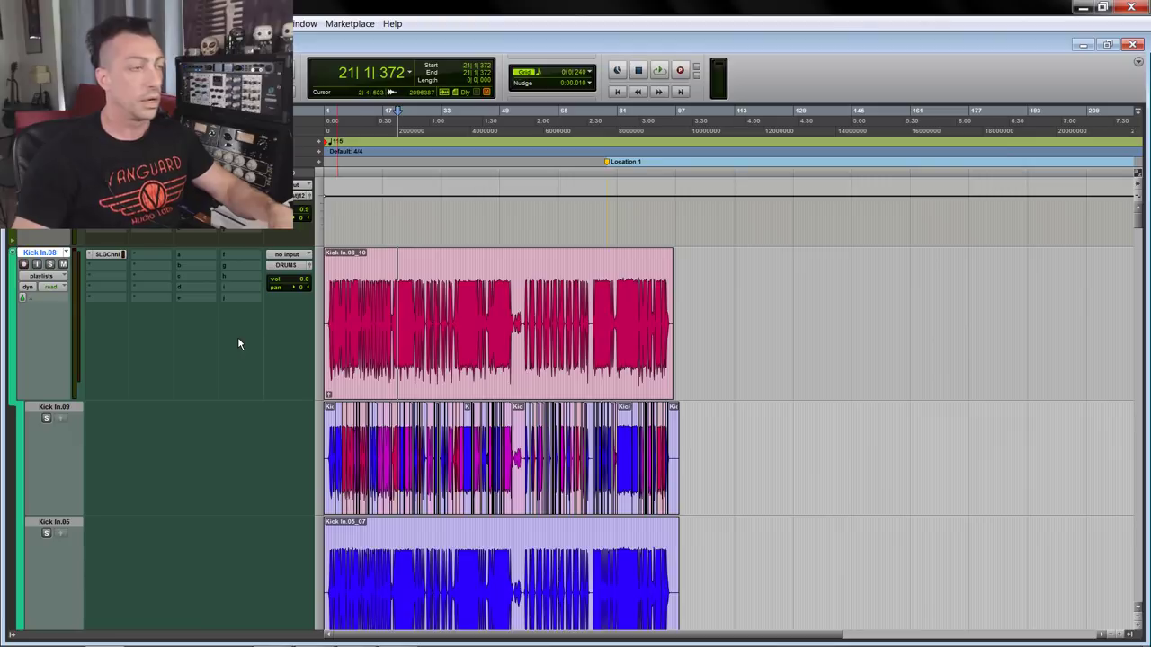
key(ctrl+bracketright)
Step: Scroll through the Kick In.09 comp and takes .08, .05, .07, then show the Tracks and Groups list
scroll(239, 336, down, 2)
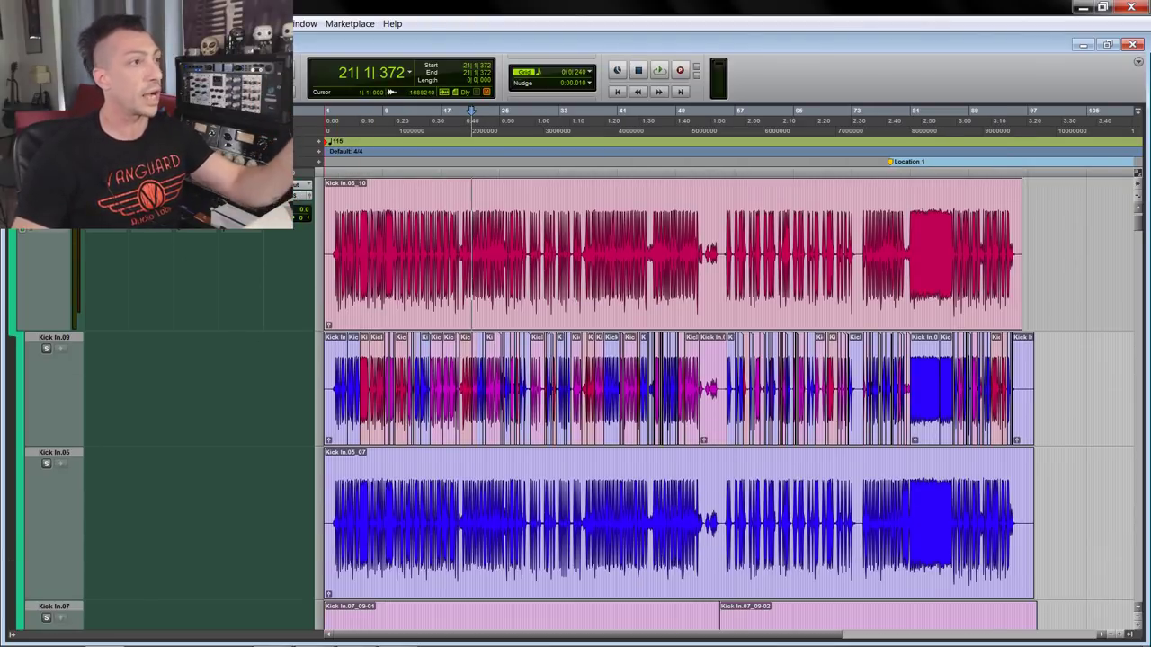
scroll(423, 316, down, 8)
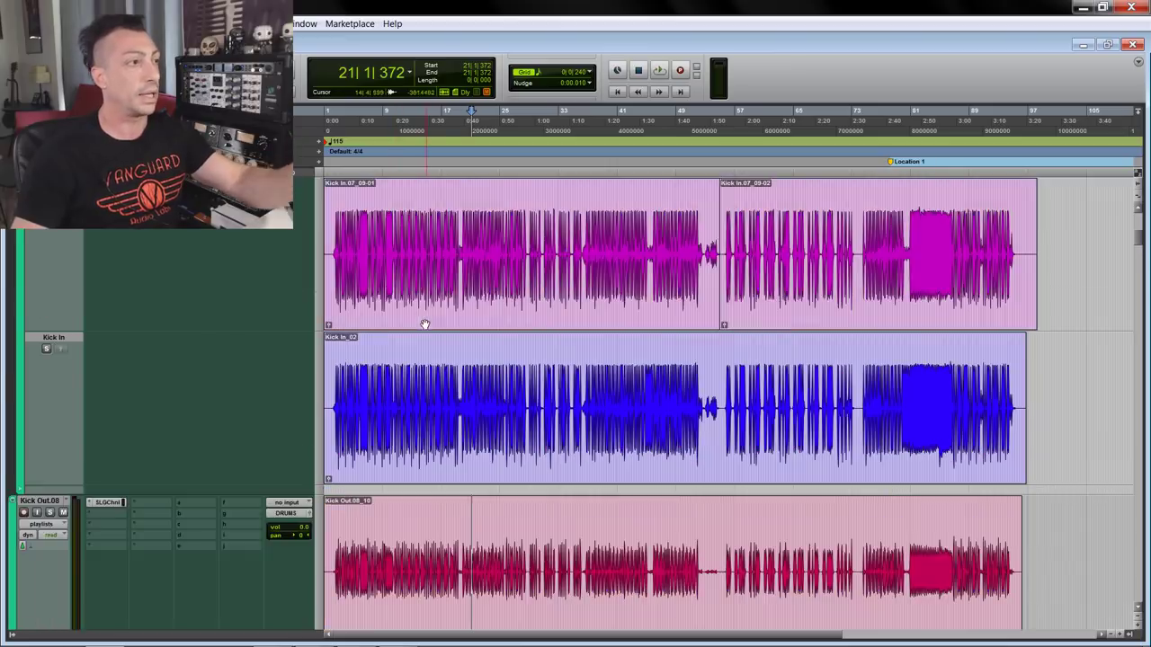
scroll(345, 366, down, 8)
scroll(450, 423, up, 6)
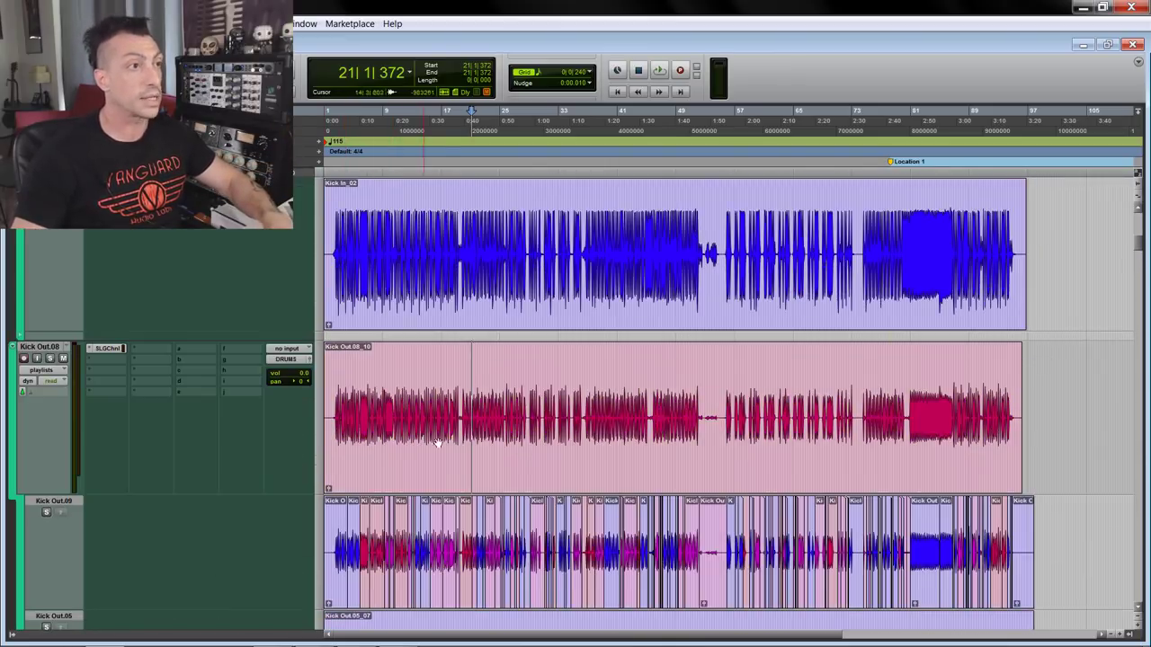
scroll(472, 431, up, 5)
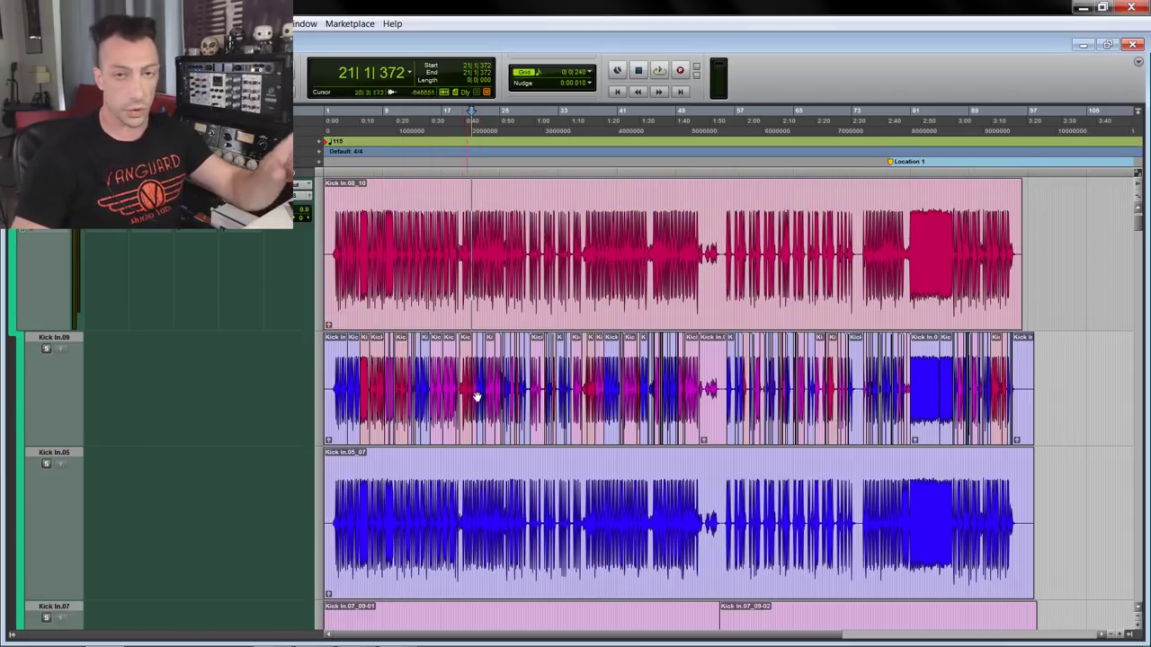
scroll(441, 319, down, 1)
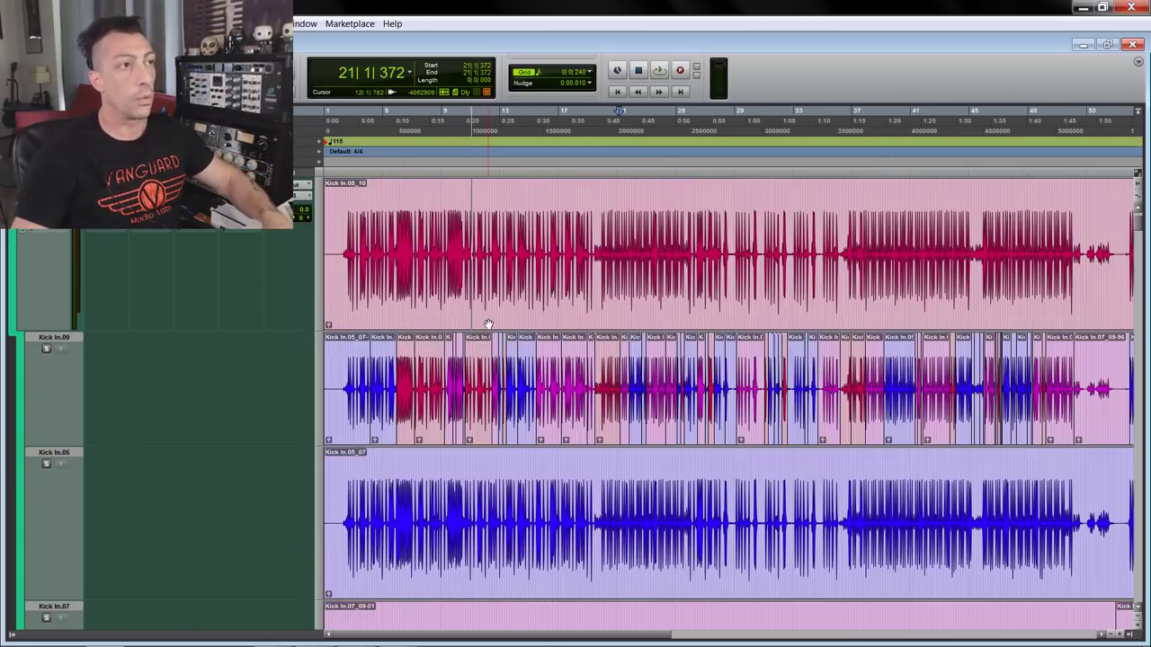
scroll(488, 324, up, 2)
scroll(634, 250, up, 1)
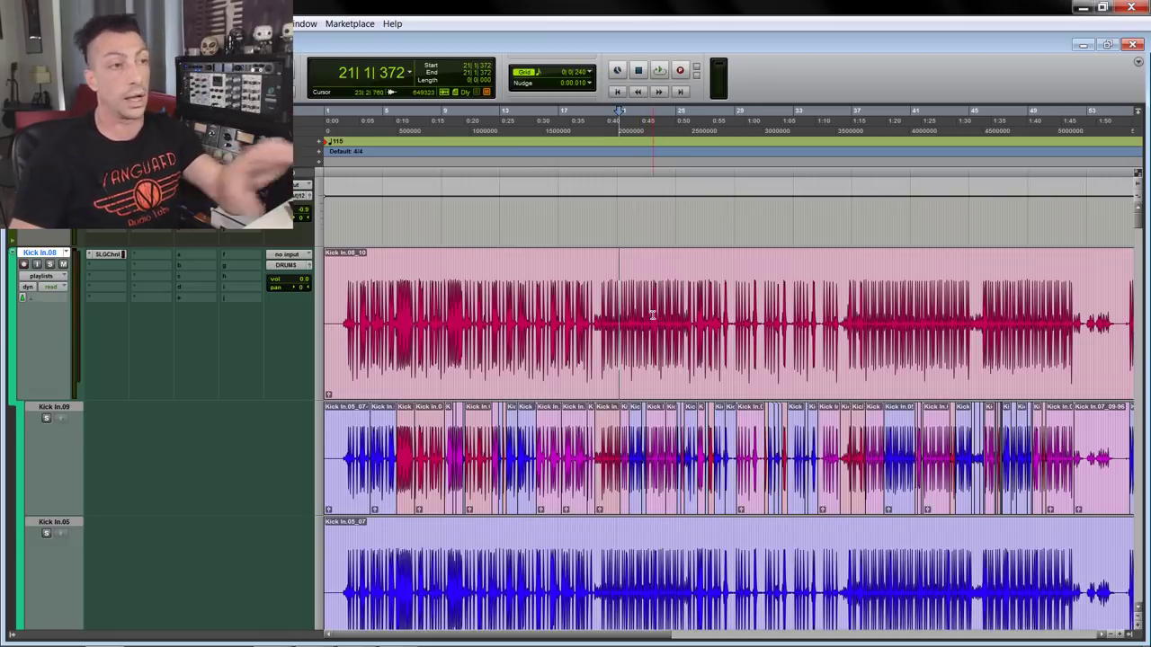
scroll(707, 332, down, 2)
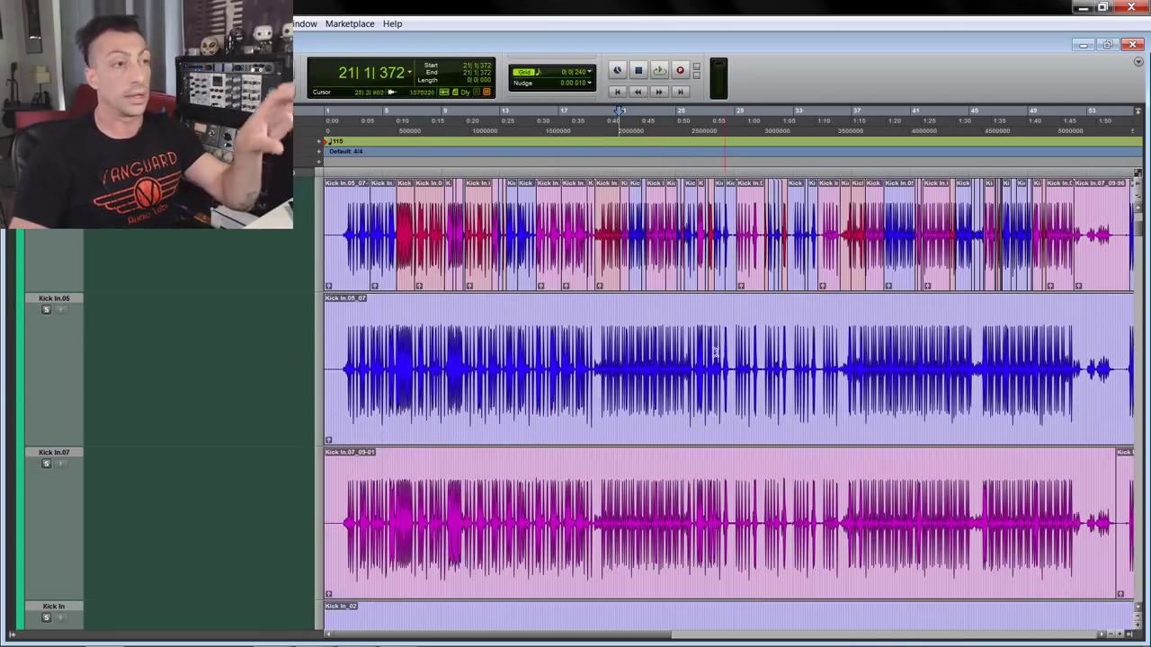
scroll(690, 432, down, 5)
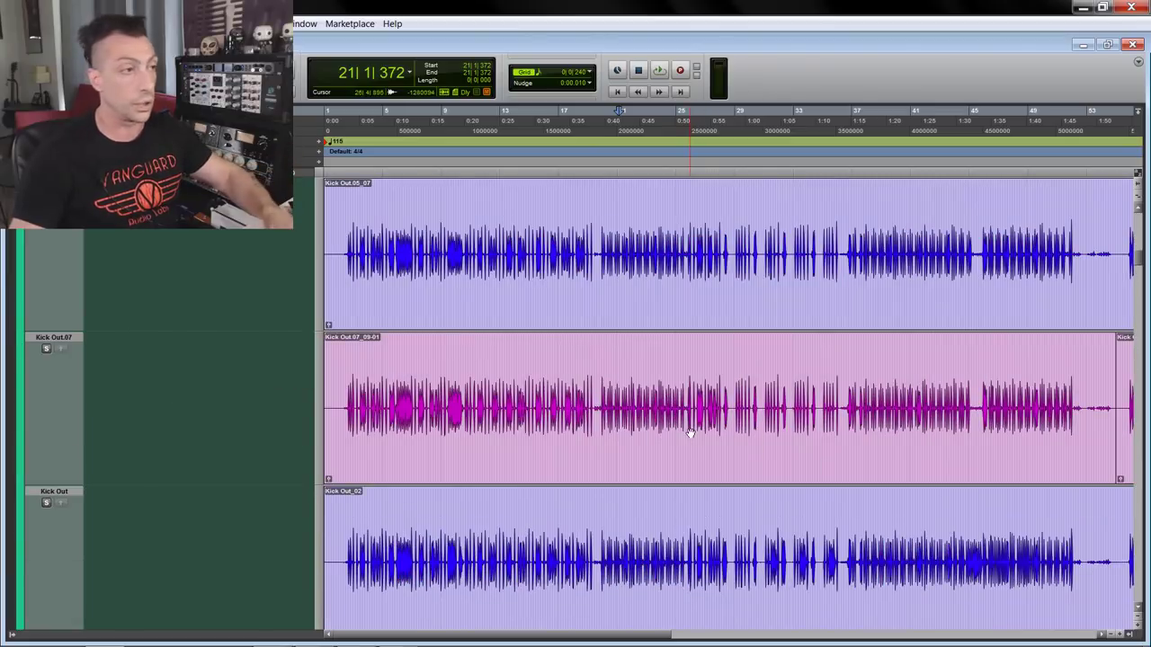
scroll(55, 475, up, 3)
click(11, 632)
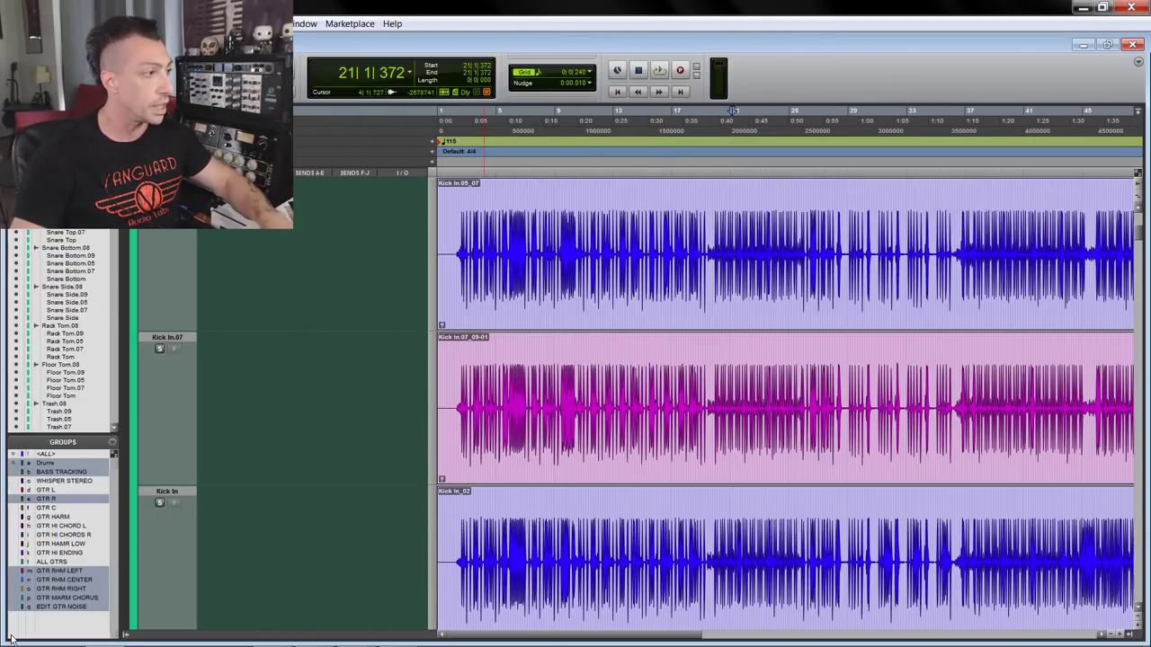
Step: Zoom into the Kick In.09 comp around bar 45 and set playback near bar 47
scroll(245, 424, down, 3)
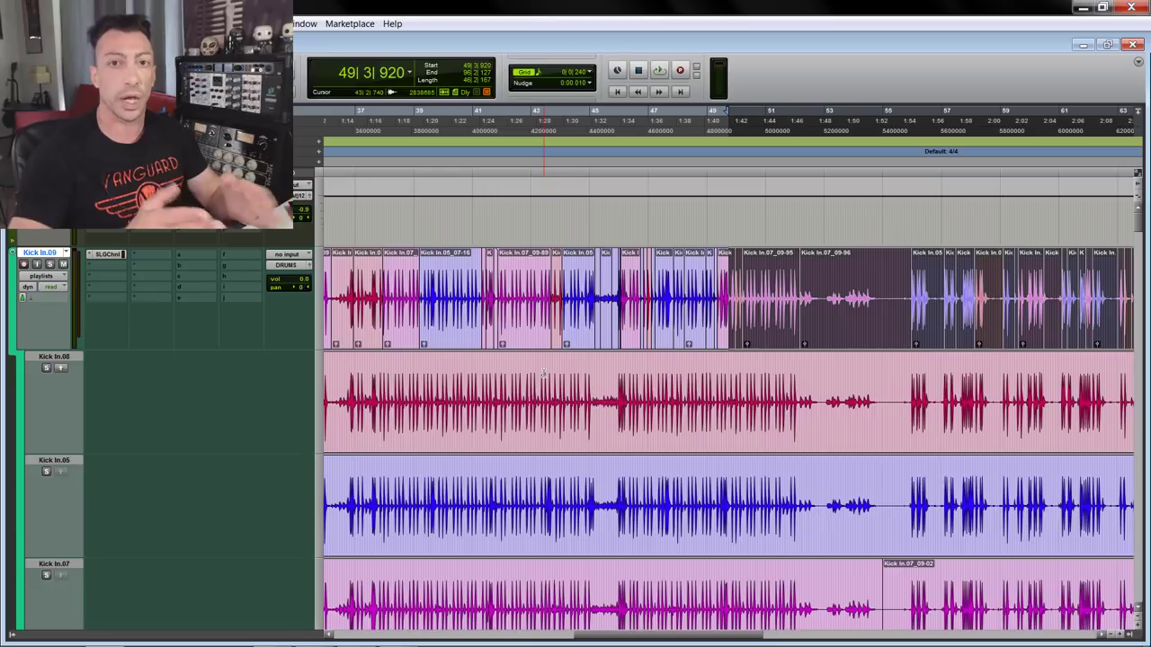
key(ctrl+bracketright)
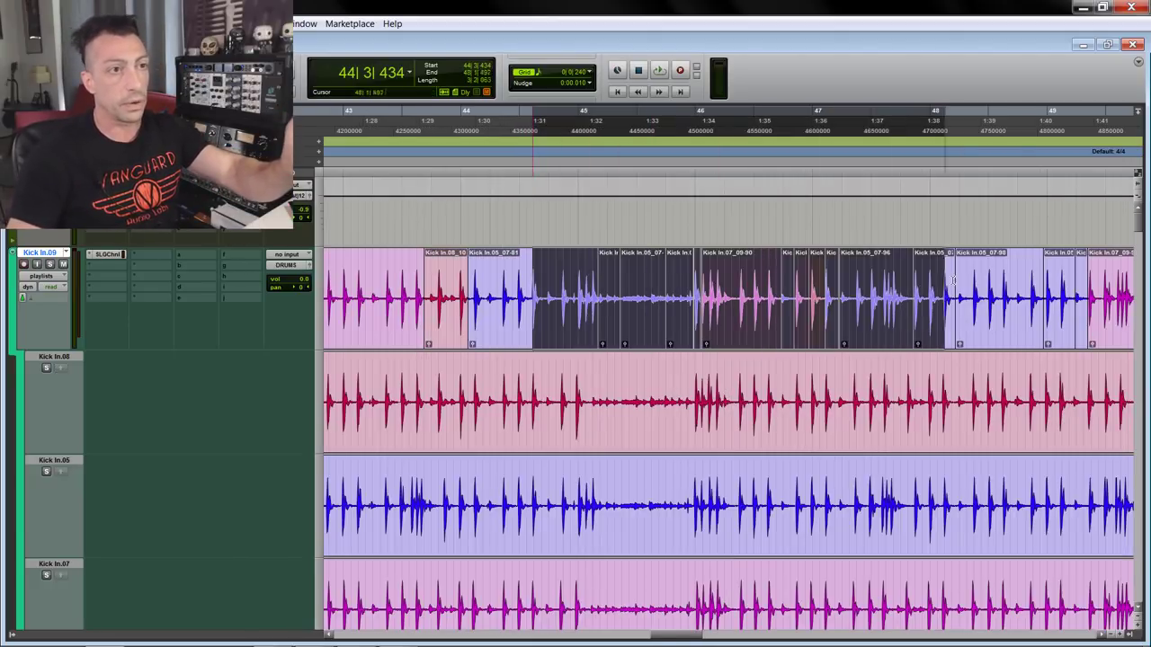
drag(965, 284, 1021, 286)
click(855, 363)
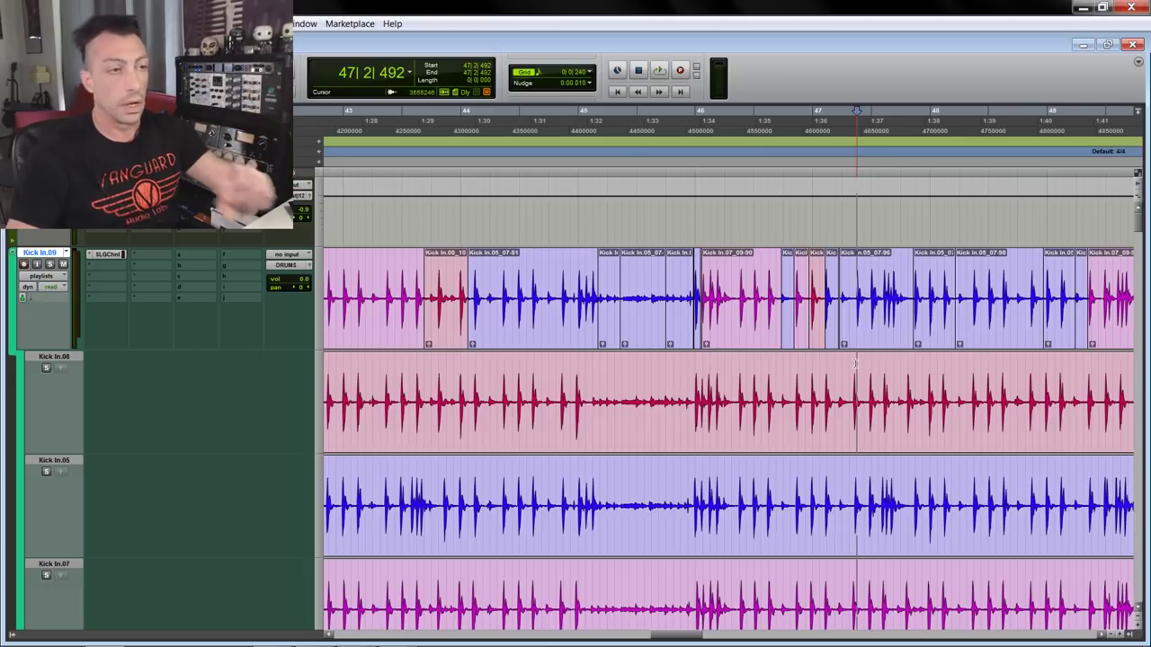
scroll(830, 382, down, 5)
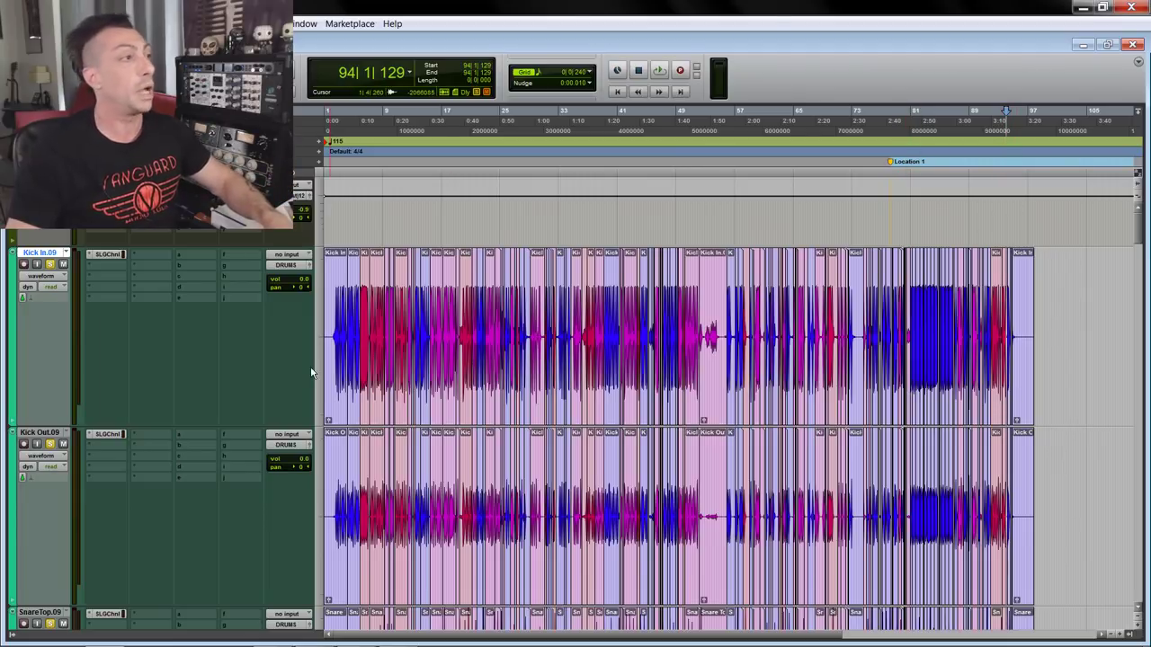
Step: Return Kick In.09 from playlist lanes to waveform view and place the playhead near session start
click(41, 276)
click(72, 297)
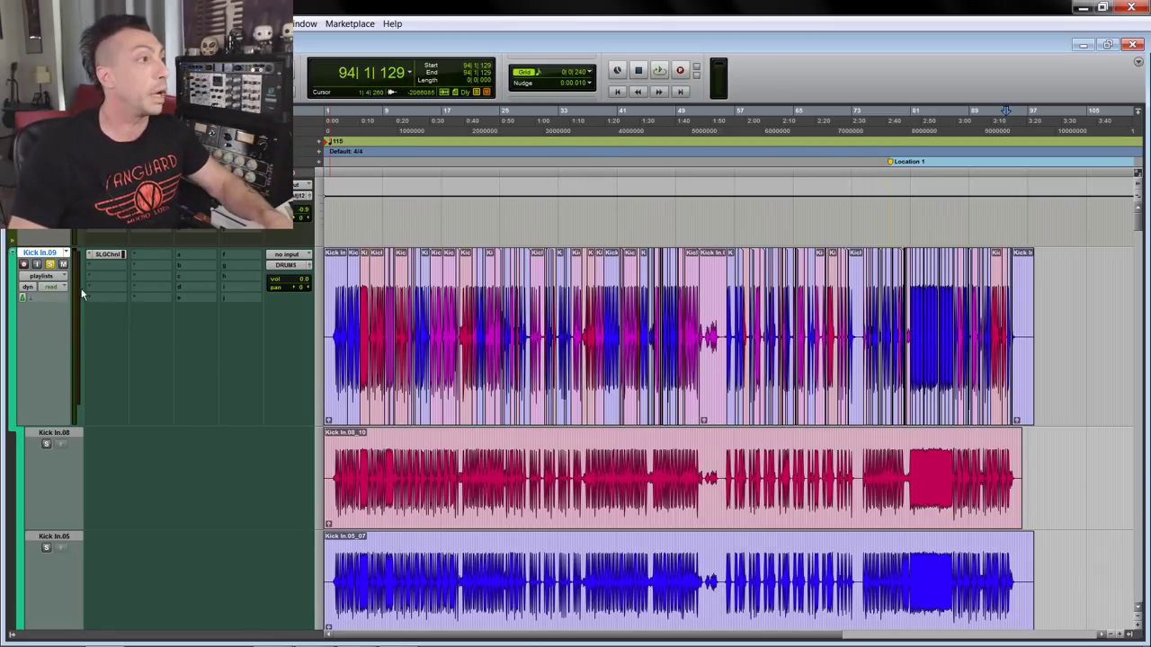
click(41, 276)
click(93, 339)
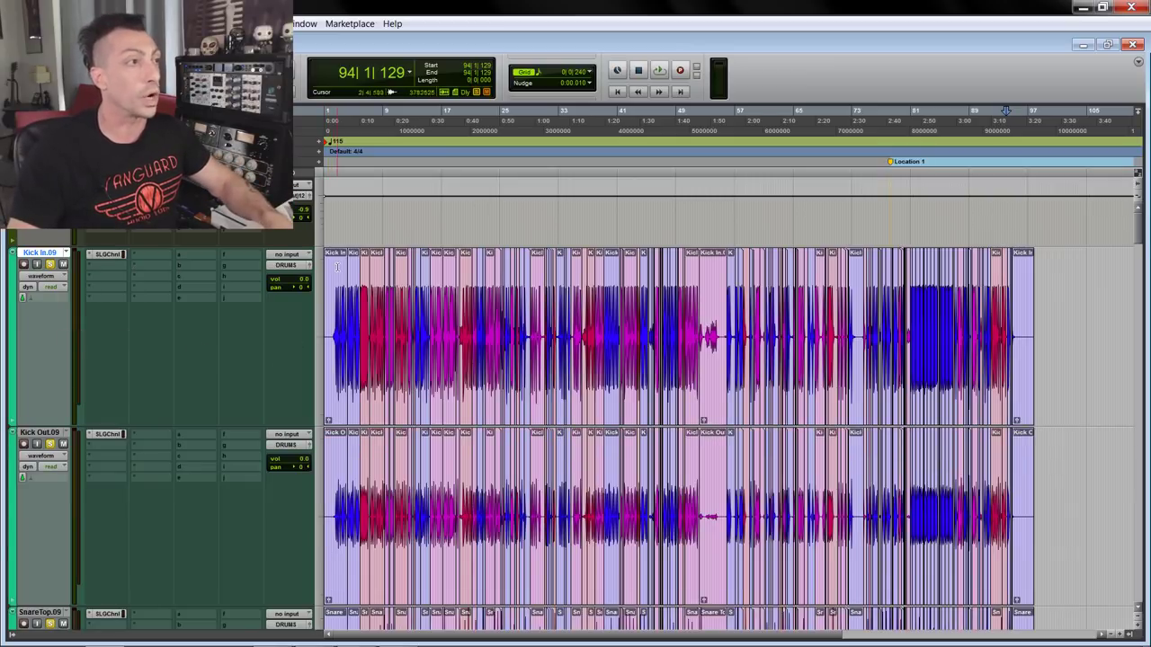
click(338, 341)
key(ctrl+bracketright)
key(ctrl+bracketright)
key(ctrl+bracketright)
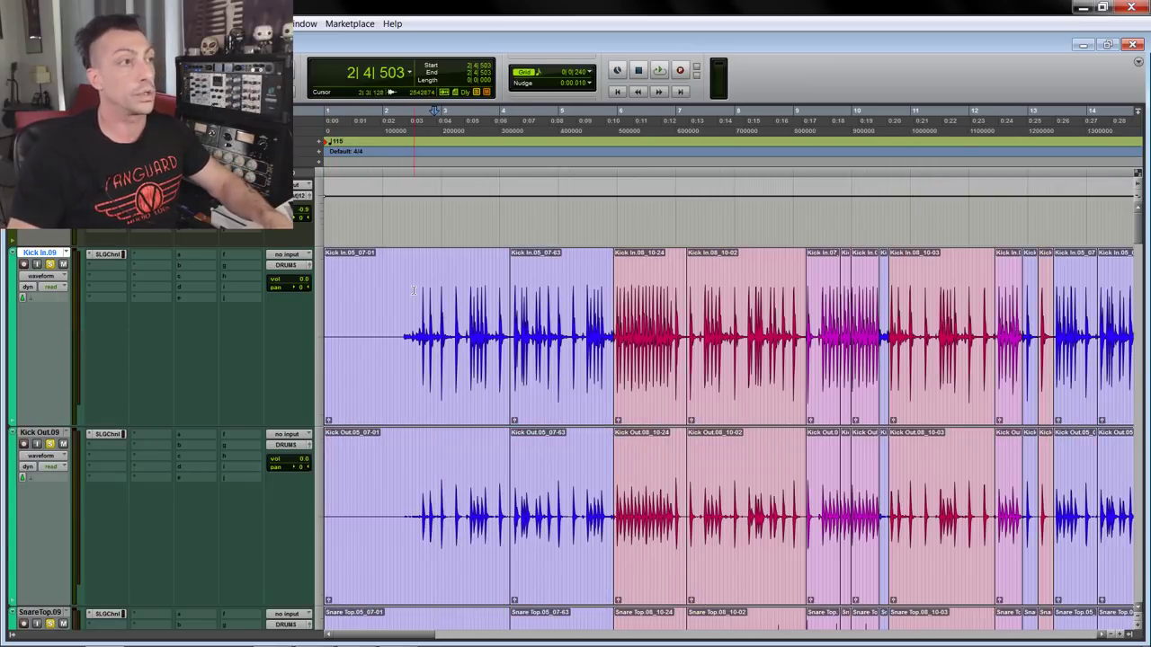
Step: Select and clear a range across Snare Top and Snare Bottom, zooming in around bar 43
click(414, 513)
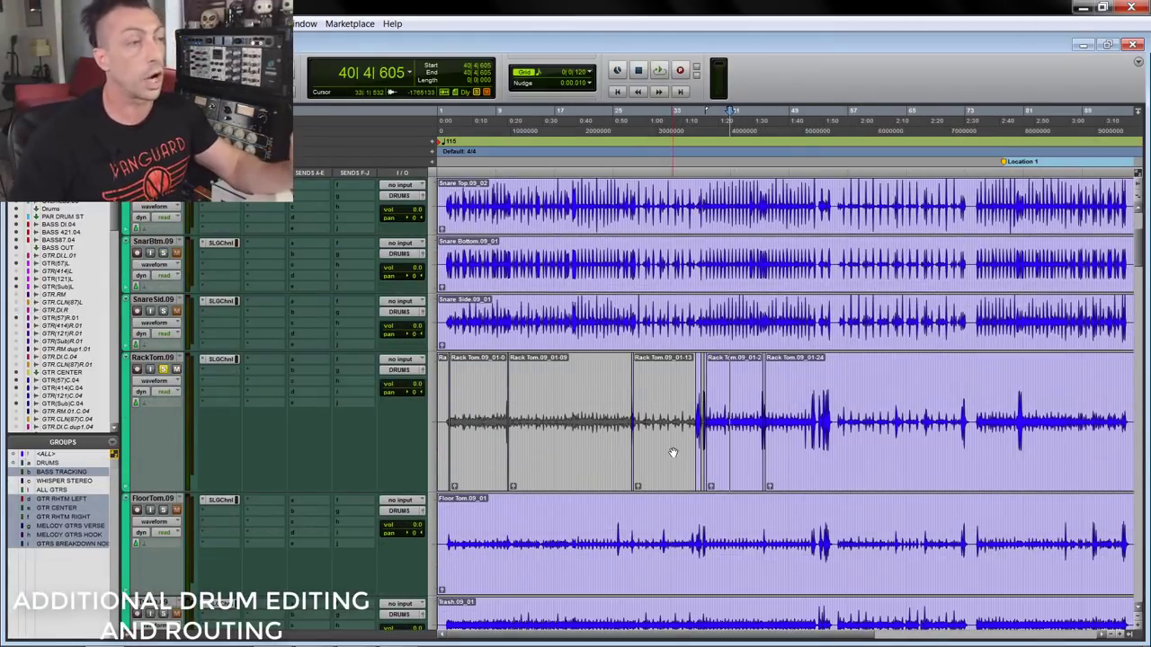
scroll(662, 452, up, 1)
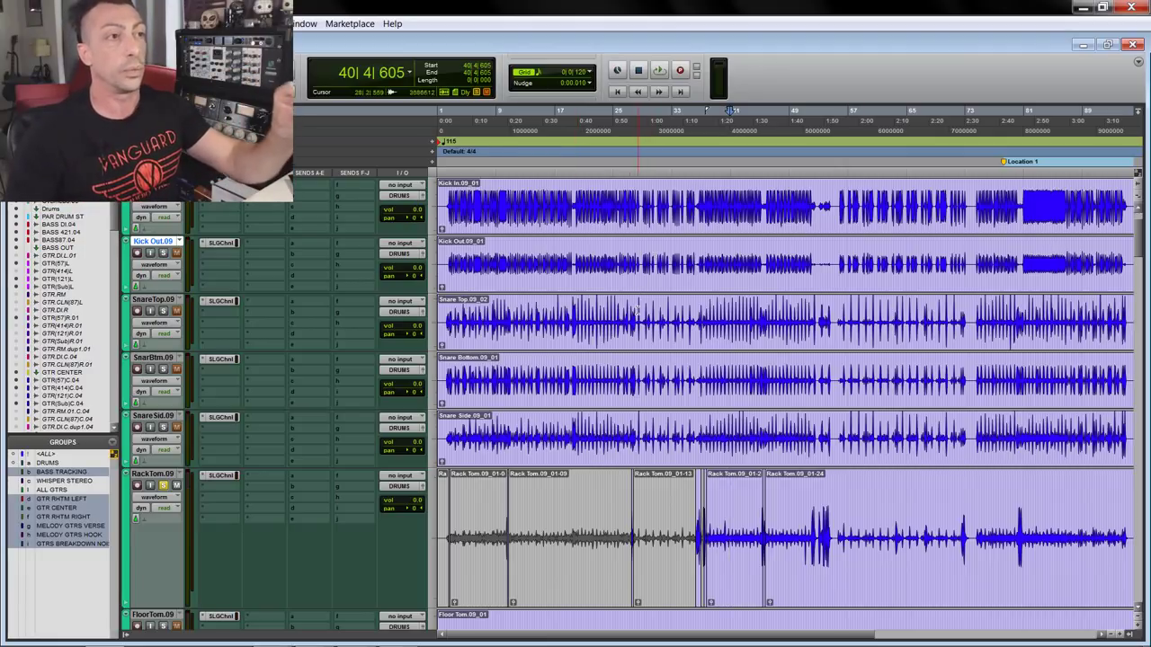
drag(636, 300, 754, 402)
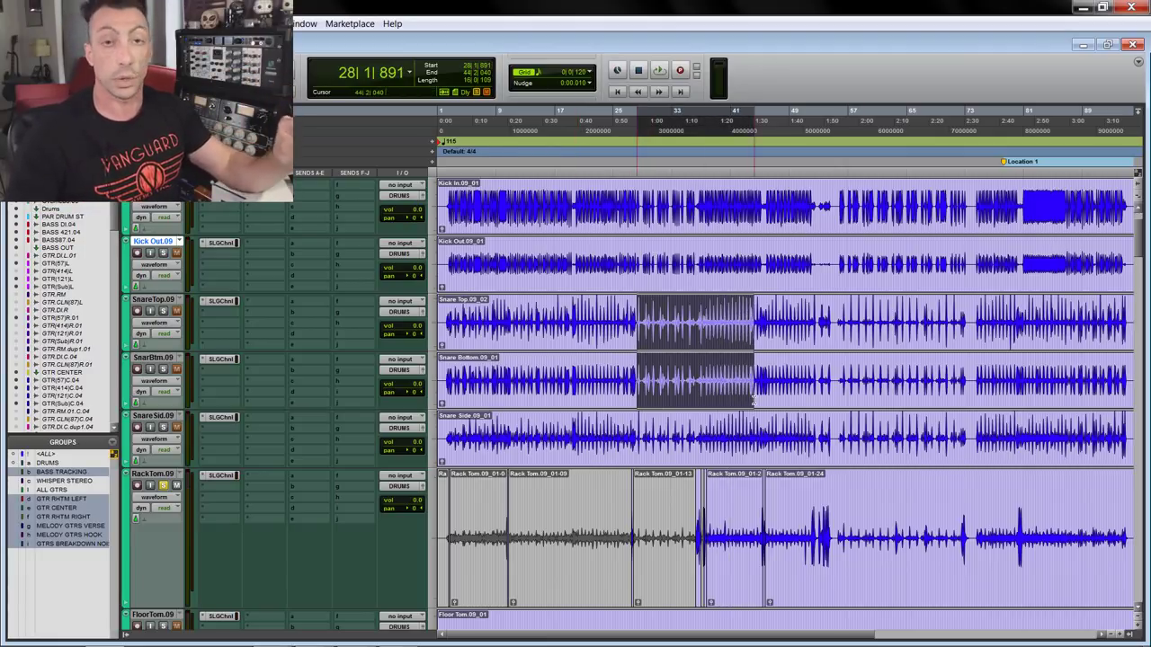
click(746, 499)
key(ctrl+])
key(ctrl+])
key(ctrl+])
scroll(698, 478, down, 2)
Step: Audition the Rack Tom.09 passage from 45|1|271
click(608, 447)
scroll(629, 450, right, 3)
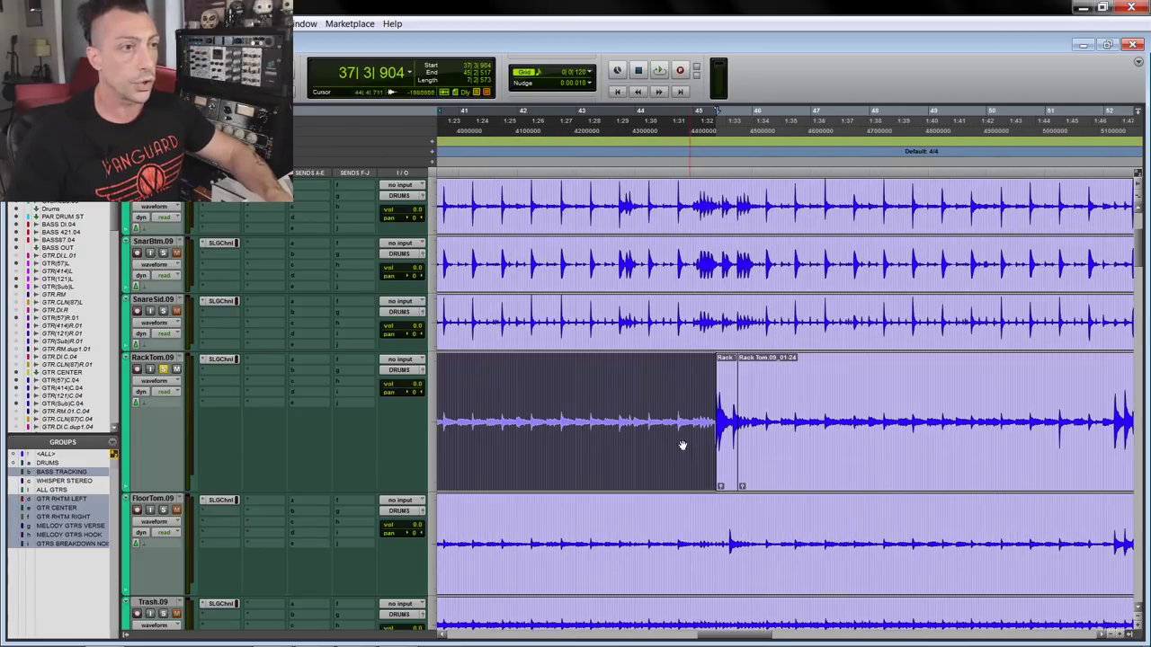
click(680, 399)
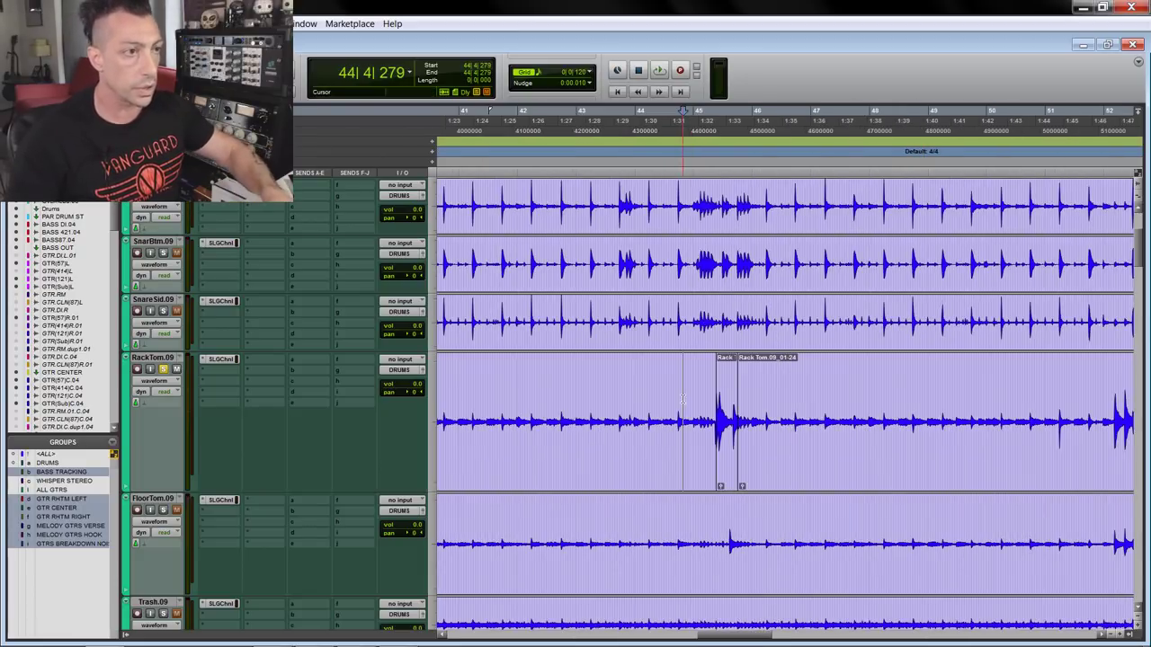
key(ctrl+])
key(ctrl+])
key(ctrl+])
scroll(660, 409, right, 3)
key(ctrl+[)
click(621, 393)
click(600, 397)
key(space)
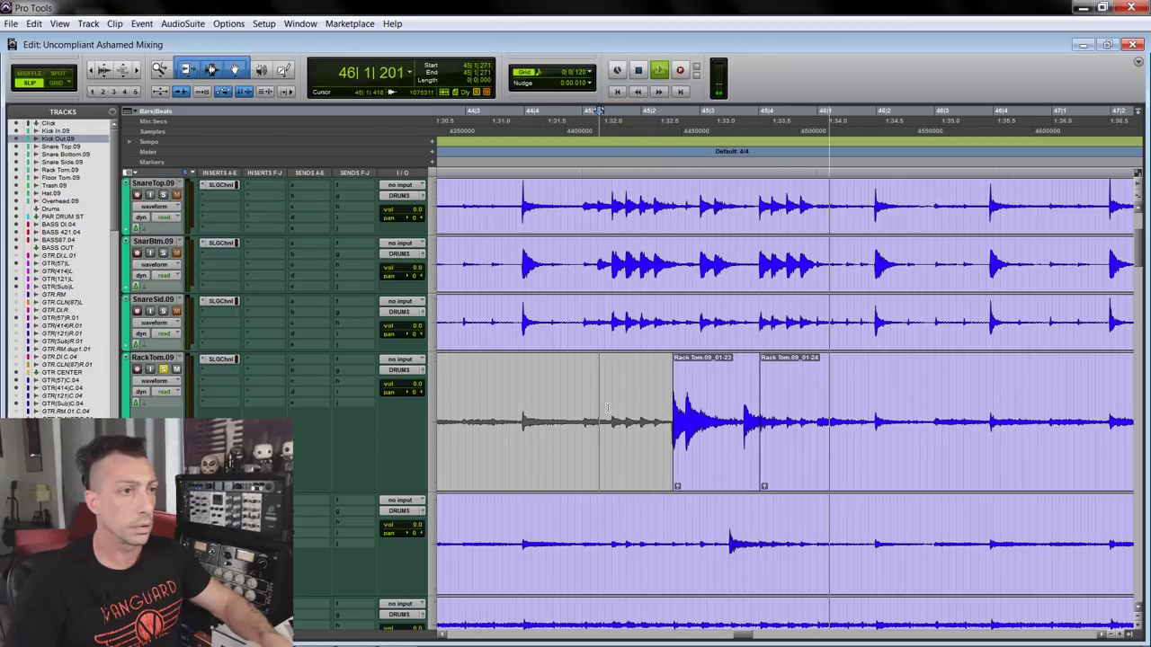
key(space)
Step: Trim the start of Rack Tom.09 clip 01-23 slightly earlier
drag(757, 419, 787, 421)
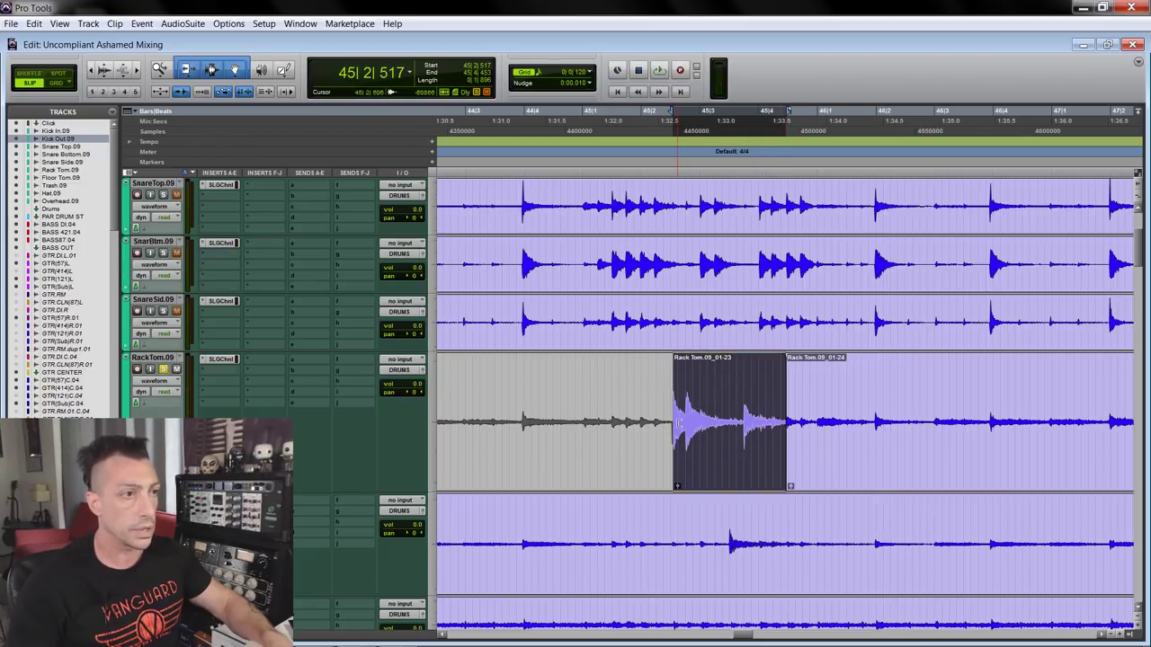
drag(679, 424, 672, 423)
scroll(775, 429, left, 3)
scroll(776, 429, down, 2)
Step: Split Rack Tom.09 just before the bar 52 tom hit
click(724, 422)
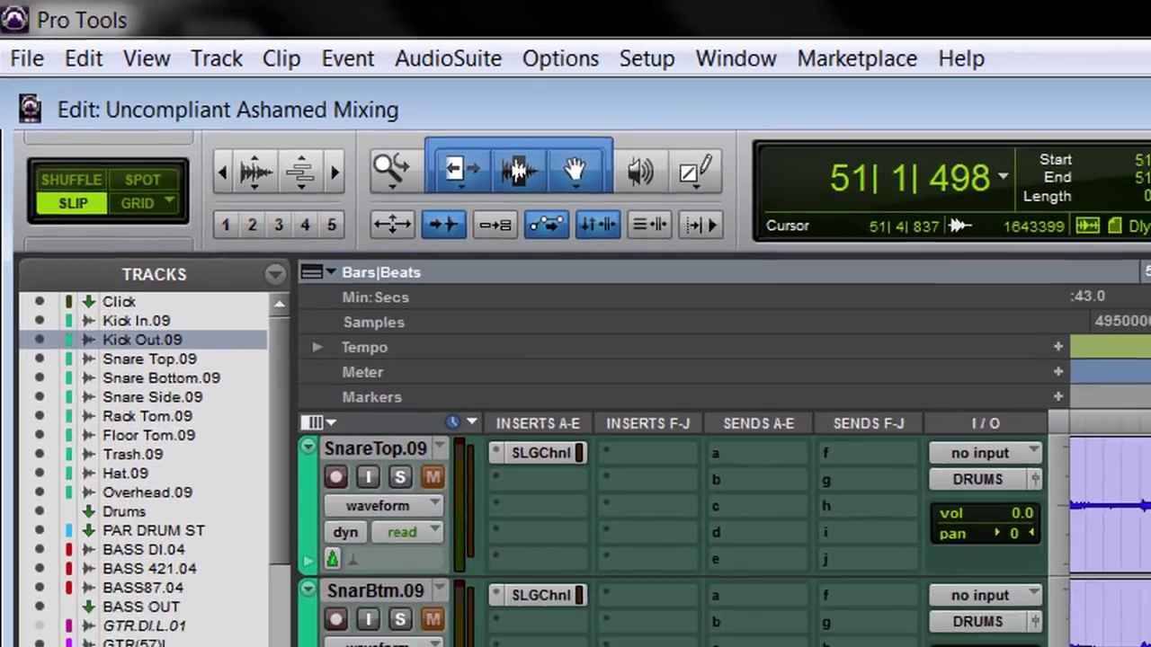
click(826, 422)
click(862, 423)
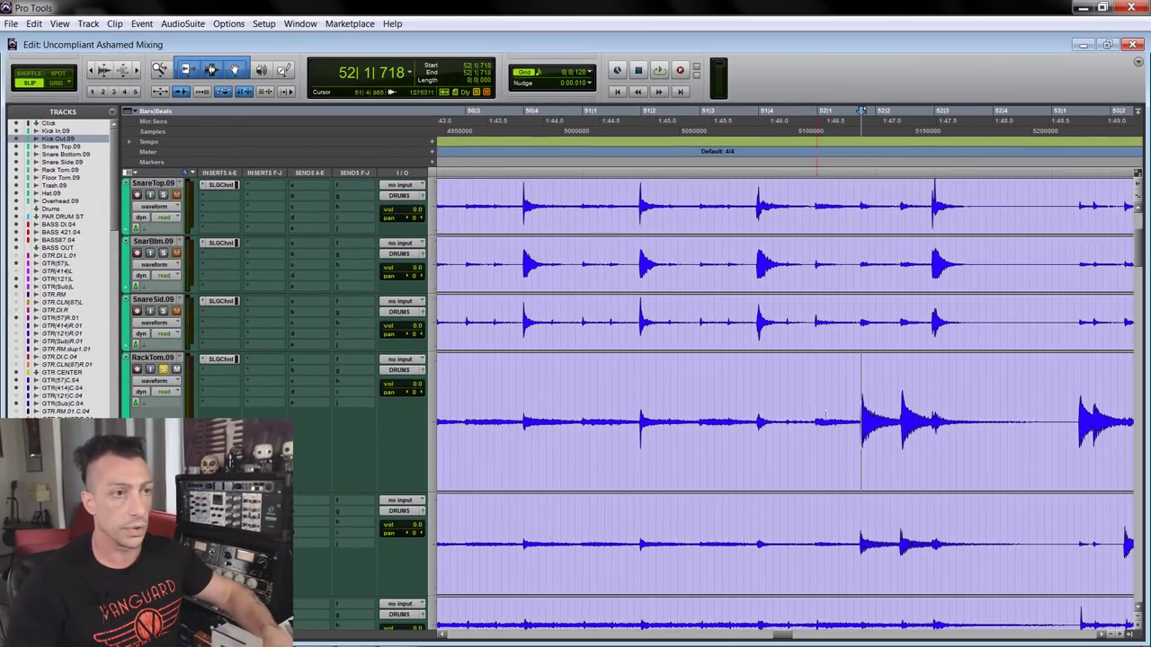
scroll(835, 423, up, 3)
key(ctrl+e)
scroll(762, 442, down, 3)
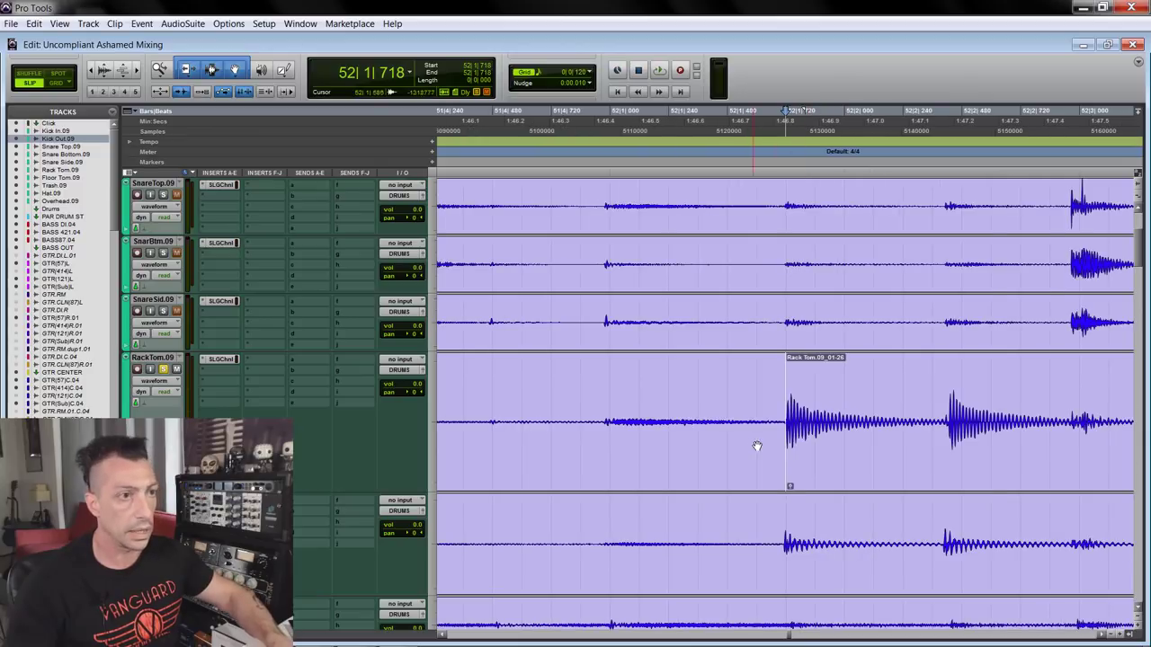
drag(784, 431, 780, 431)
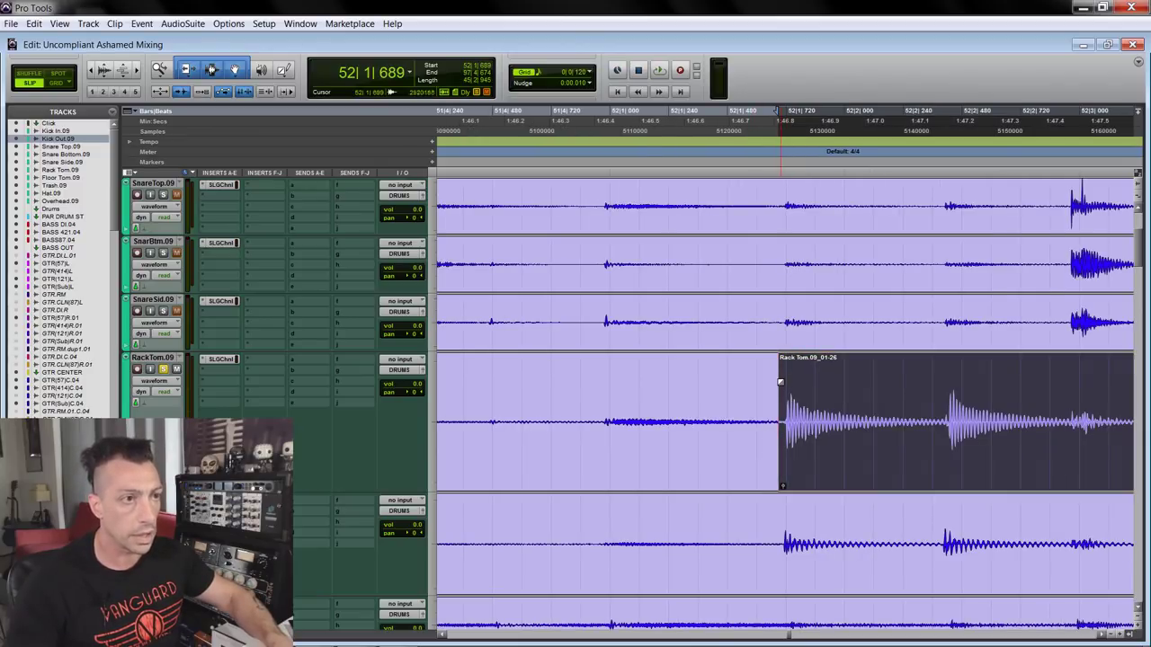
Step: Mute the bleed segment before the bar 52 tom hit
scroll(706, 447, down, 3)
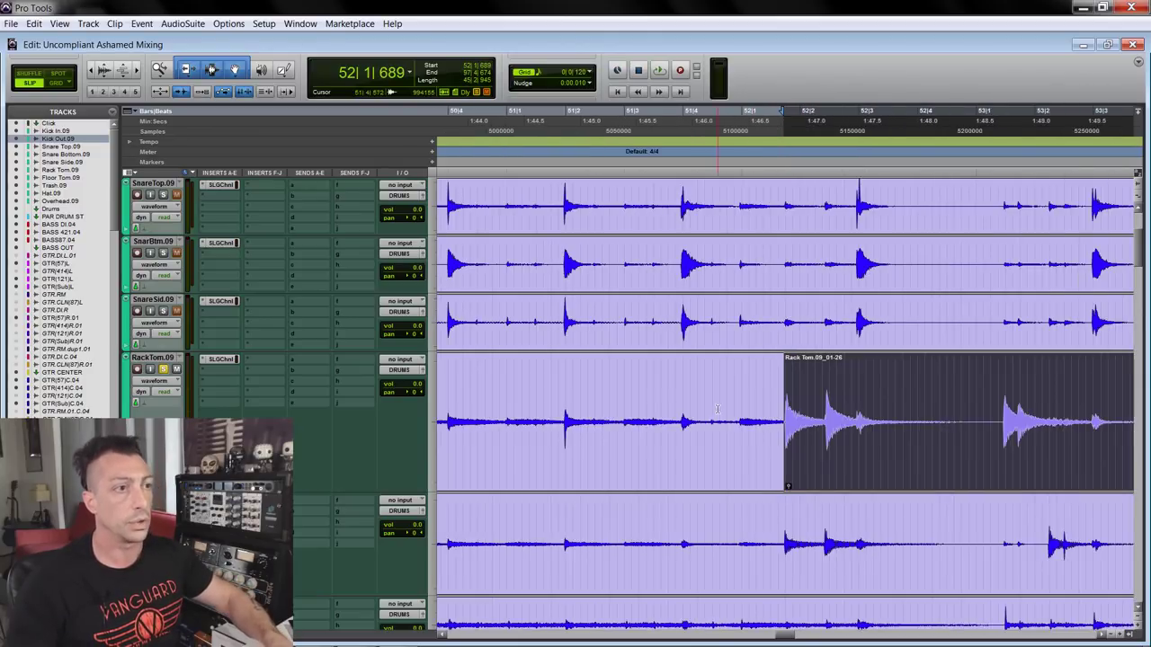
click(706, 448)
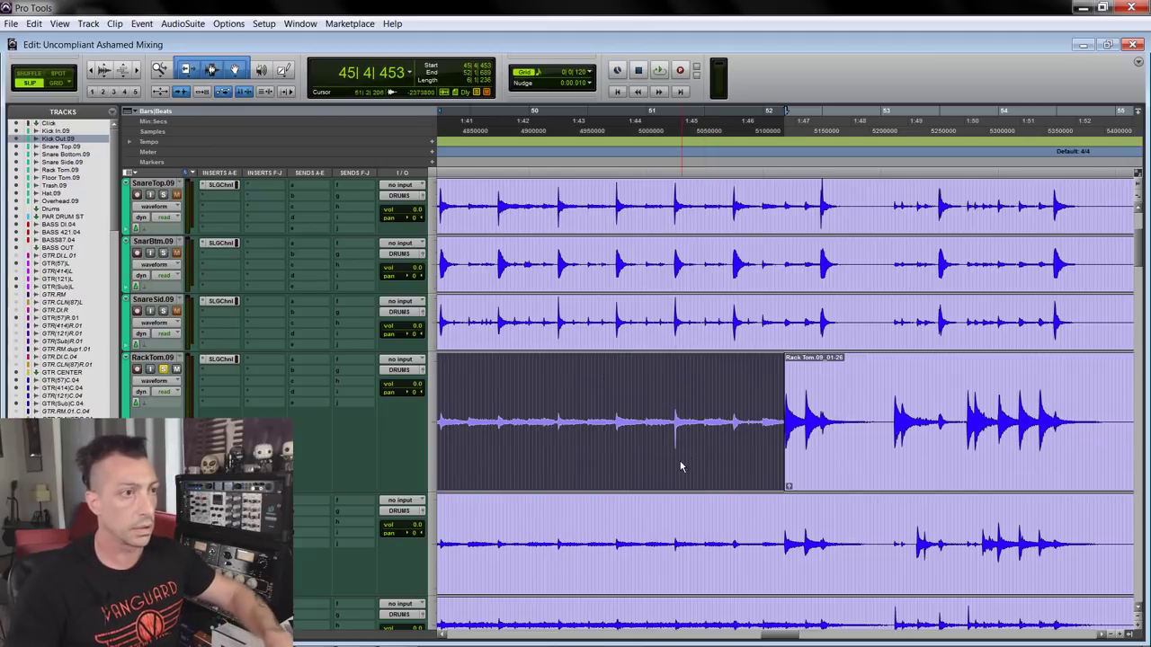
right_click(713, 343)
click(730, 336)
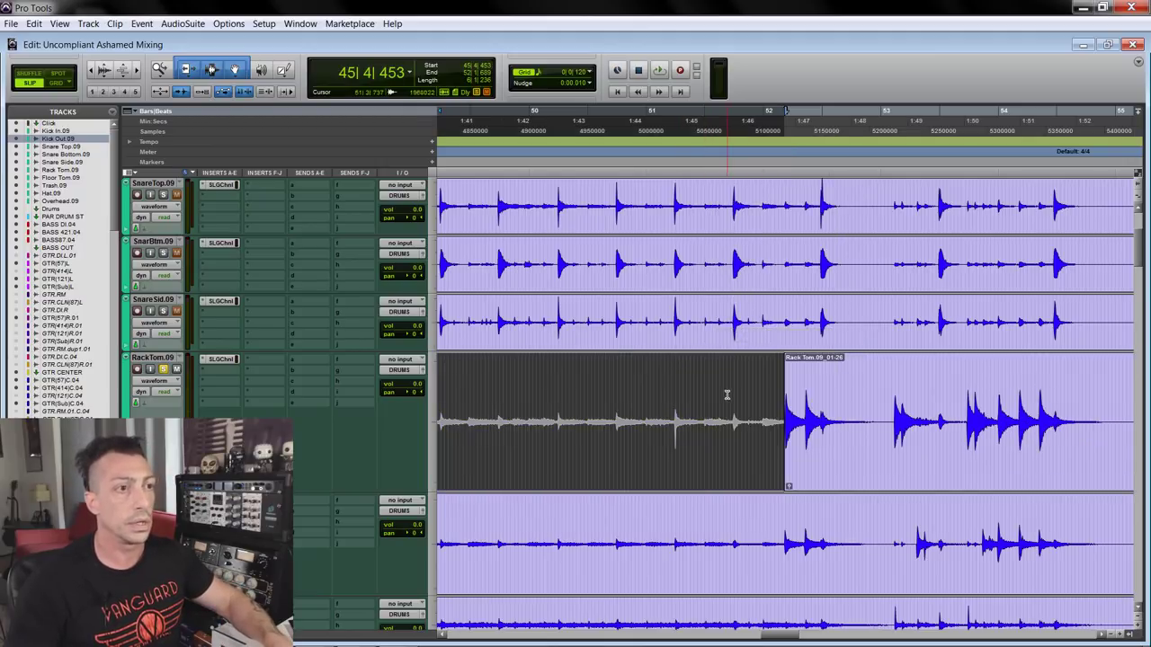
scroll(727, 411, up, 3)
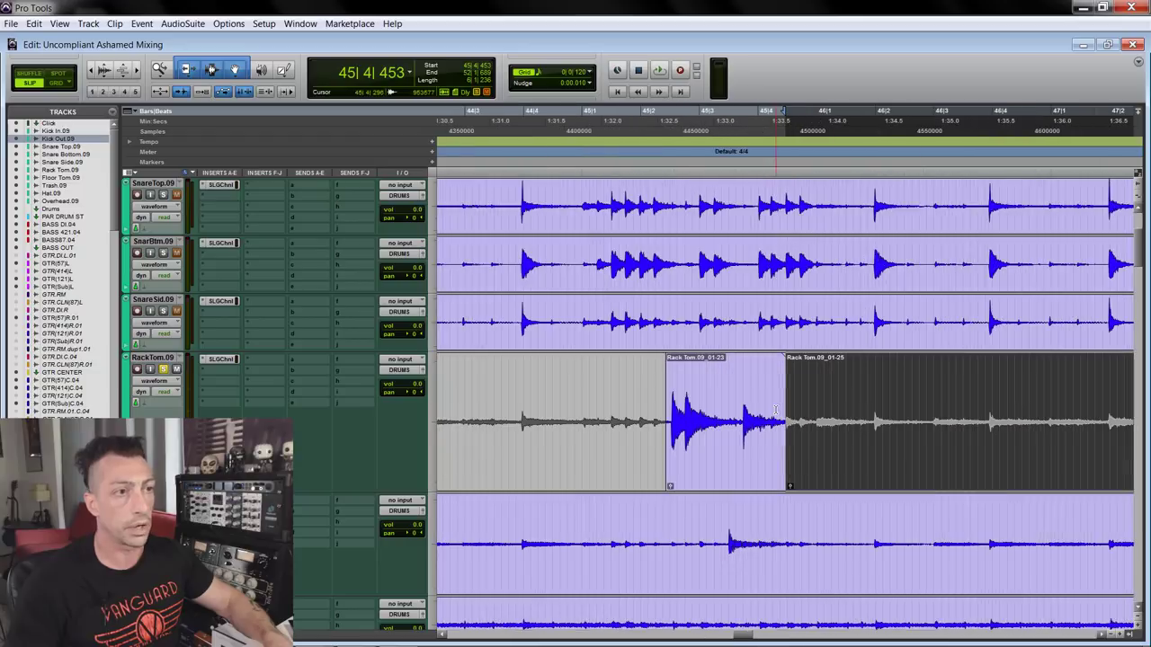
scroll(694, 406, down, 2)
scroll(683, 404, right, 5)
Step: Set the edit point on Rack Tom.09 at 52|3|607 and select a range across the Hat clip's later hits
click(589, 396)
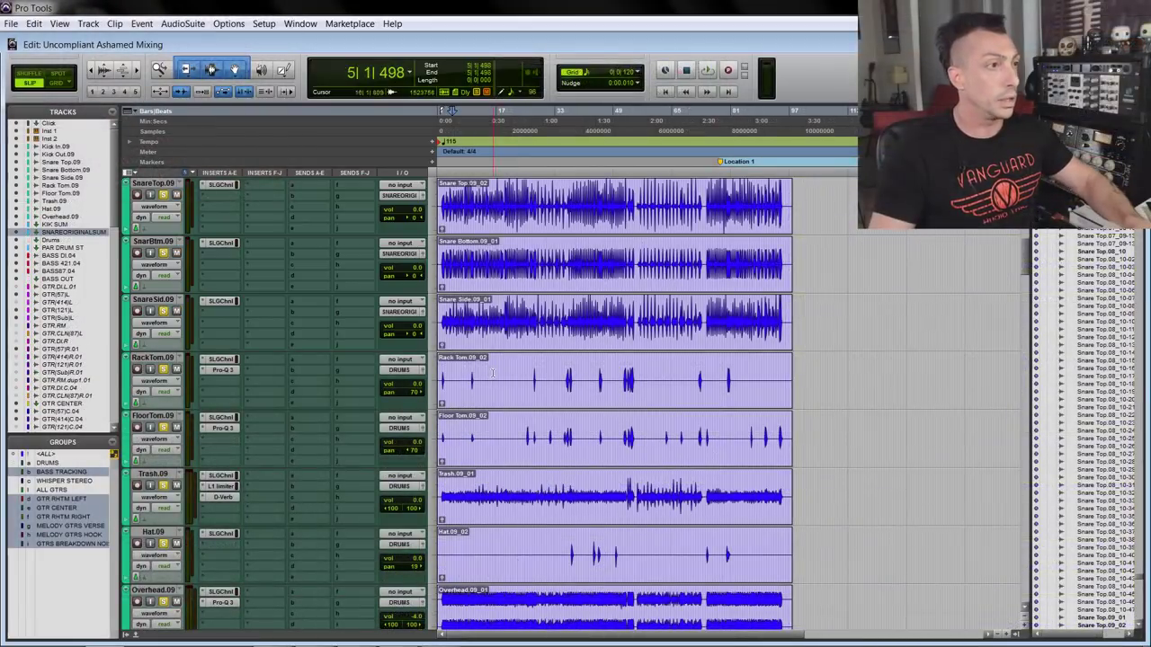
scroll(509, 378, up, 2)
scroll(542, 372, down, 2)
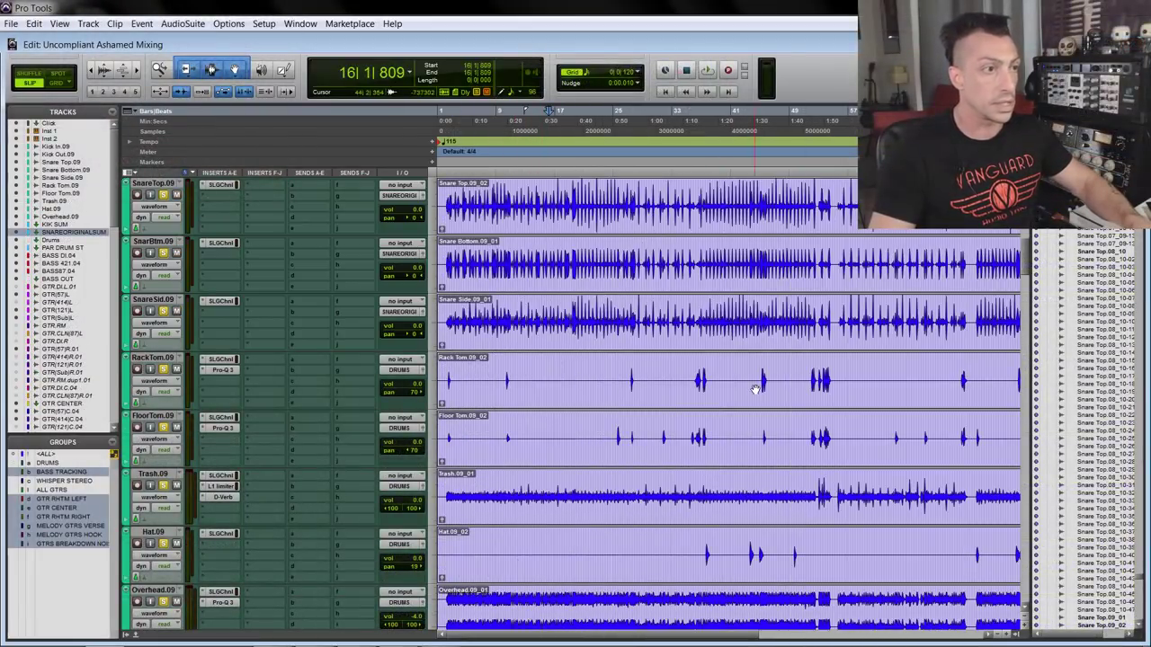
scroll(754, 389, down, 1)
scroll(631, 486, right, 4)
scroll(635, 483, down, 2)
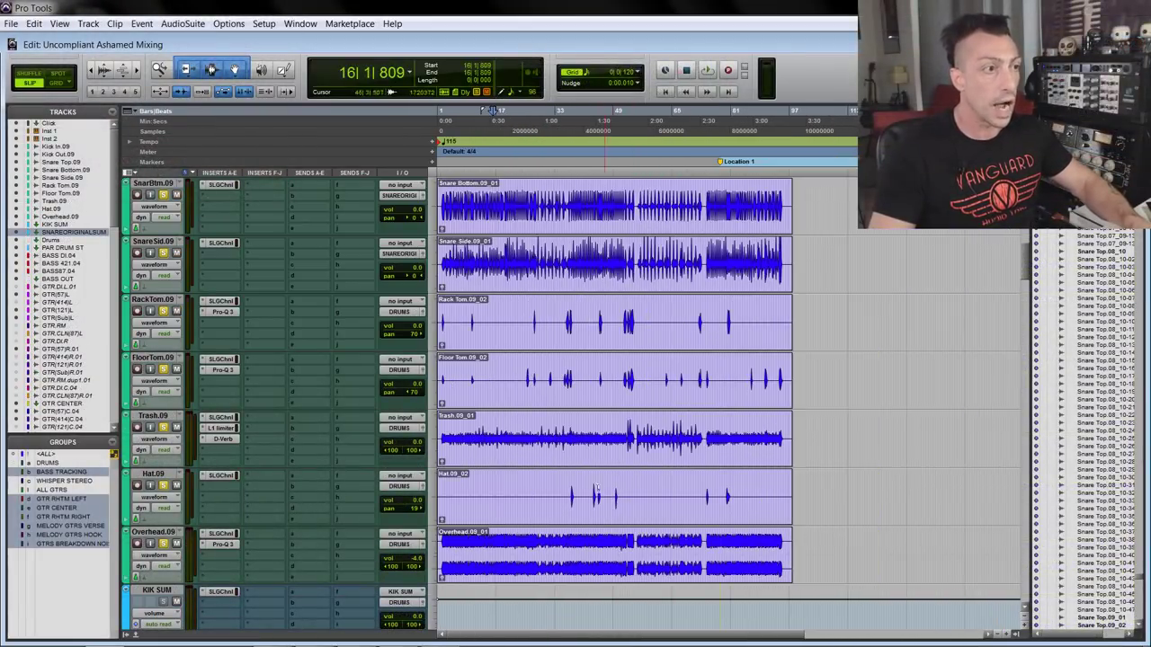
drag(562, 490, 748, 482)
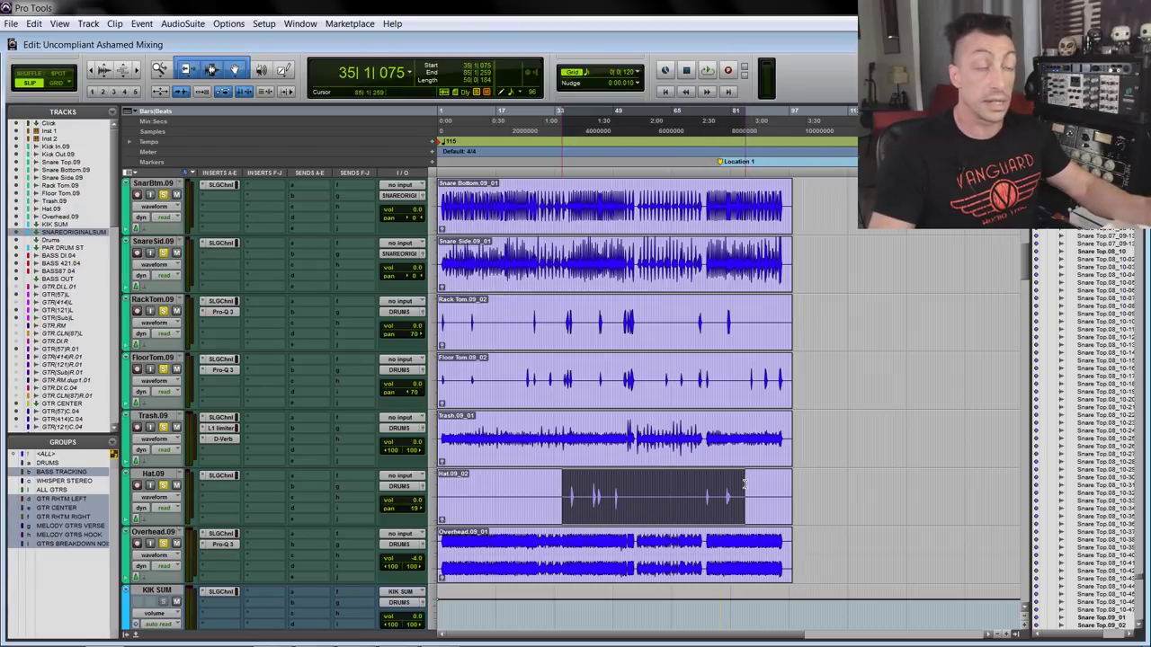
scroll(610, 488, up, 2)
scroll(647, 489, right, 1)
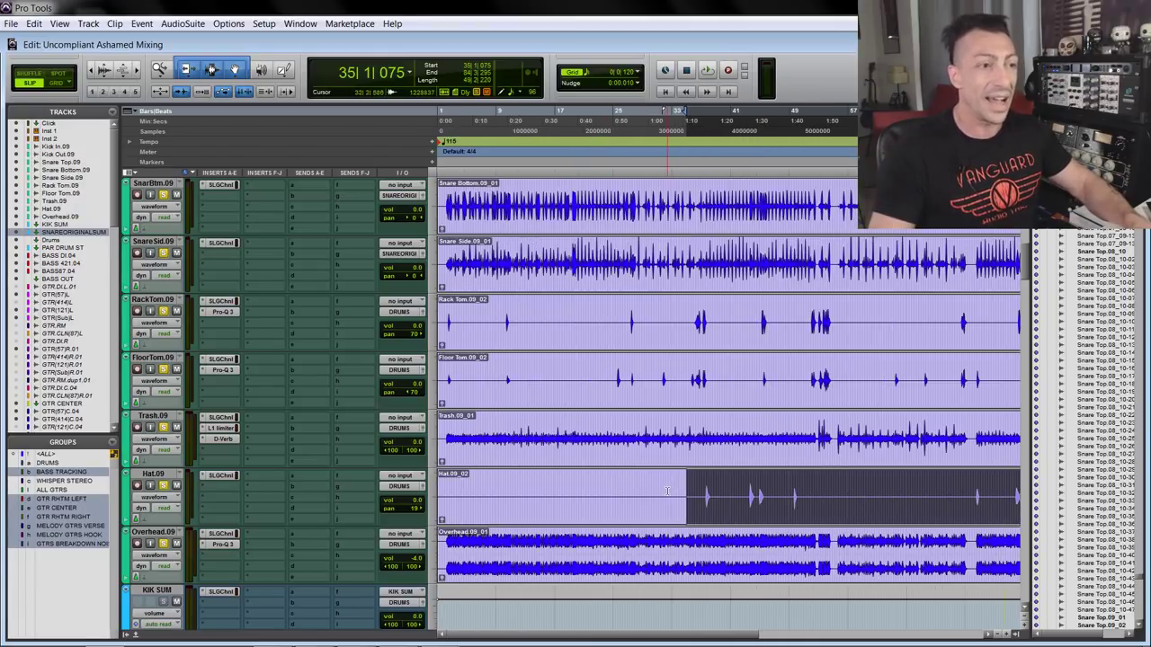
scroll(666, 490, down, 2)
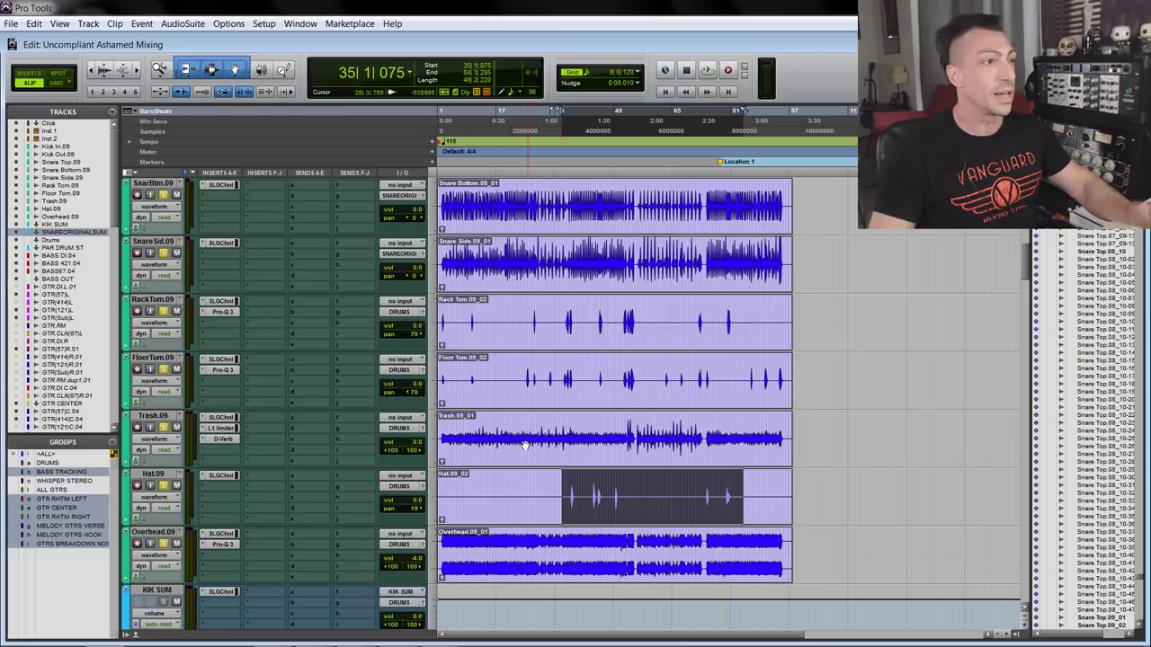
scroll(526, 444, up, 5)
scroll(205, 452, down, 6)
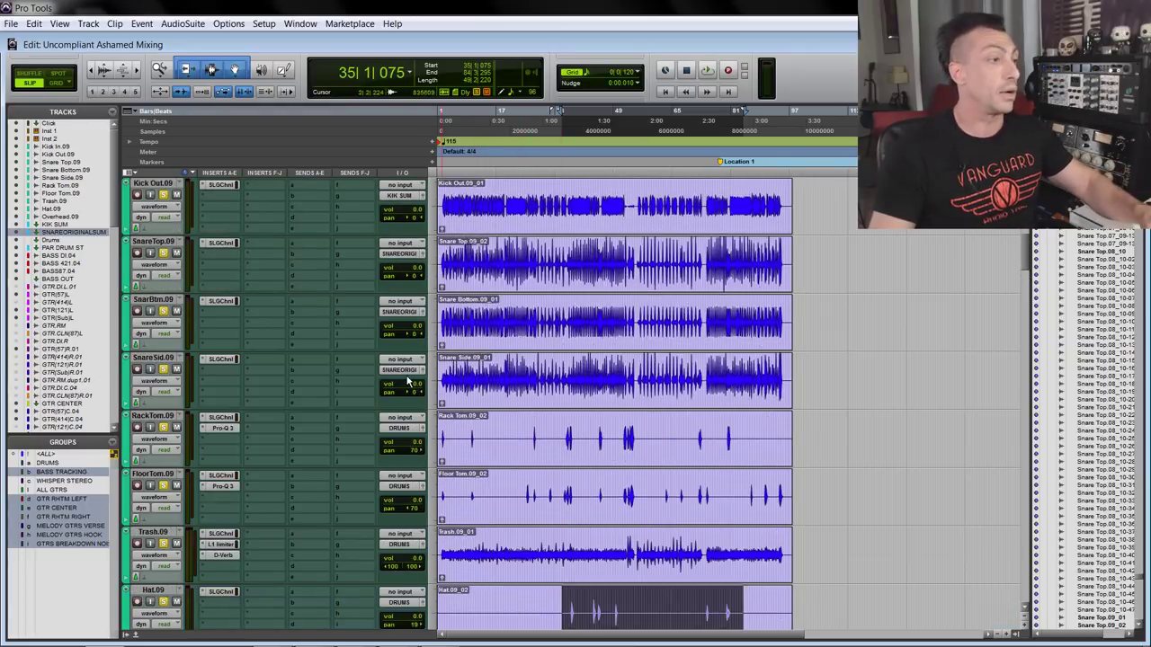
Step: Select the KIK SUM and SNAREORIGIN tracks and check the timeline zoom
click(157, 534)
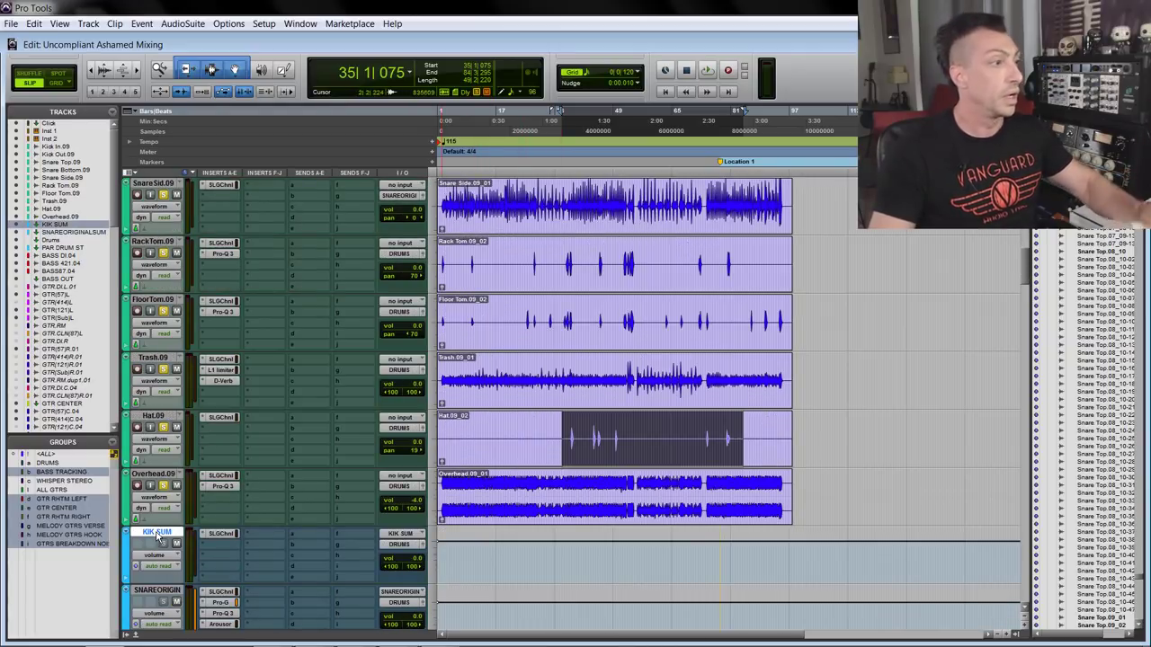
scroll(177, 537, down, 1)
click(158, 534)
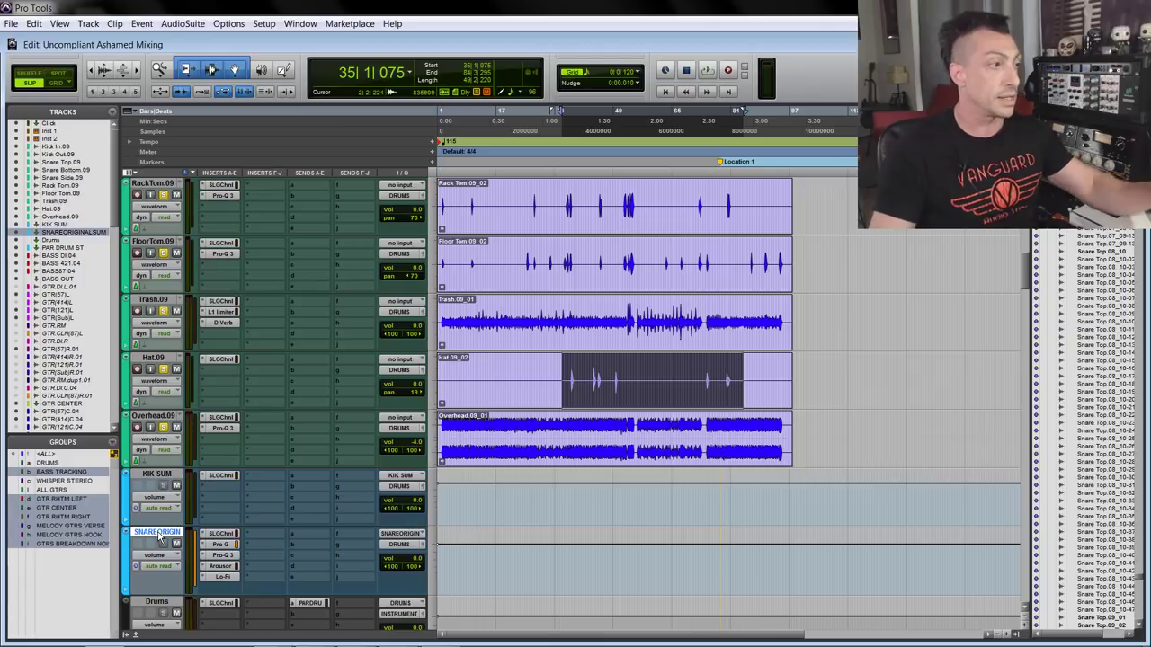
scroll(441, 490, up, 6)
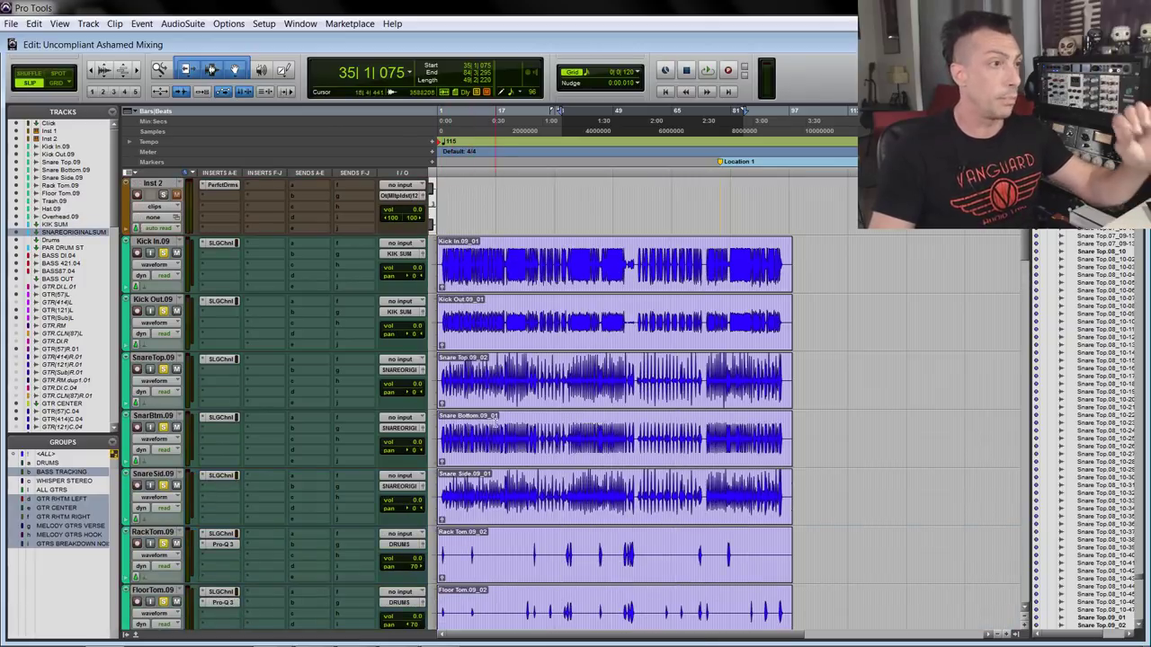
scroll(477, 490, down, 6)
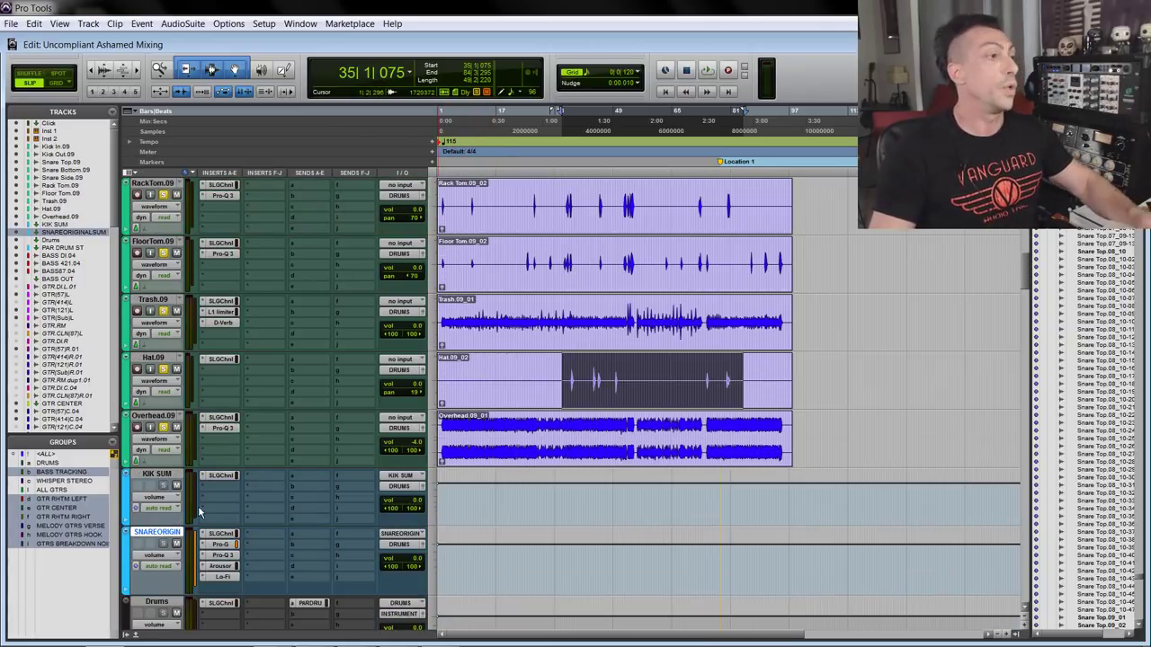
key(ctrl+bracketright)
key(ctrl+bracketright)
key(ctrl+bracketright)
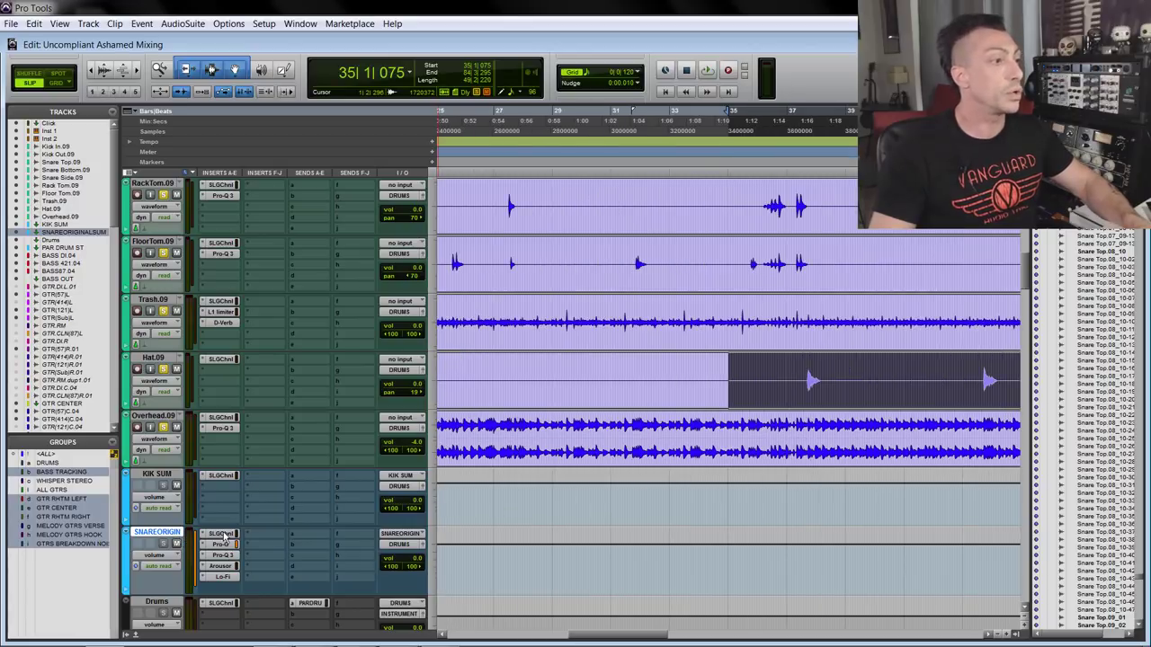
key(ctrl+bracketleft)
key(ctrl+bracketleft)
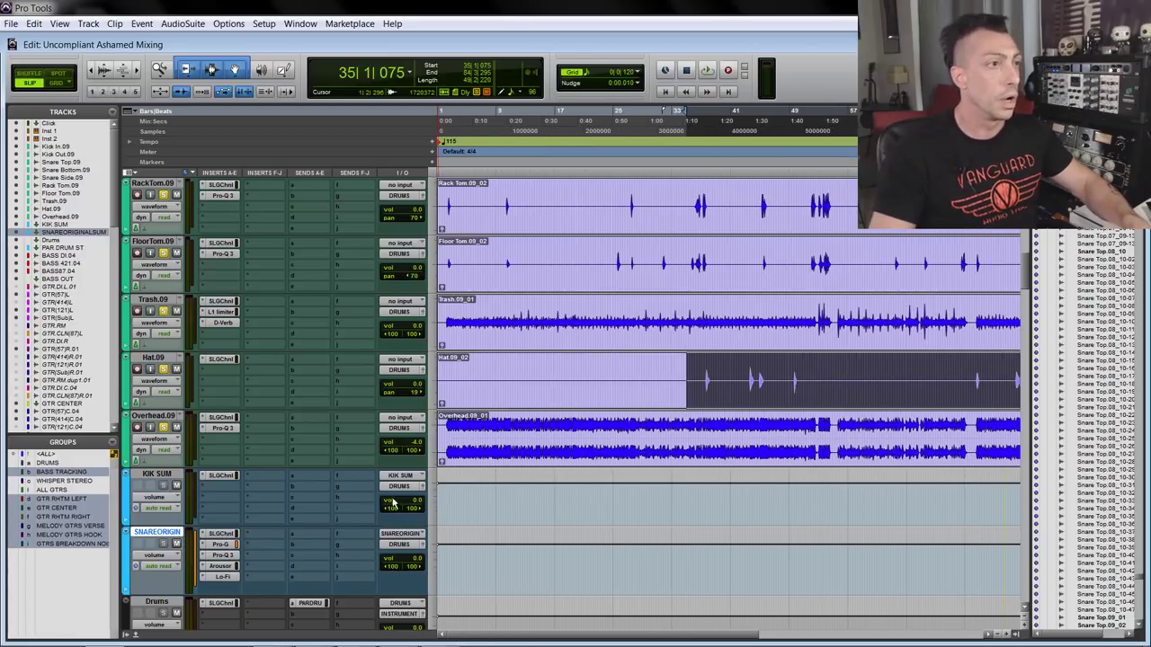
scroll(615, 308, up, 4)
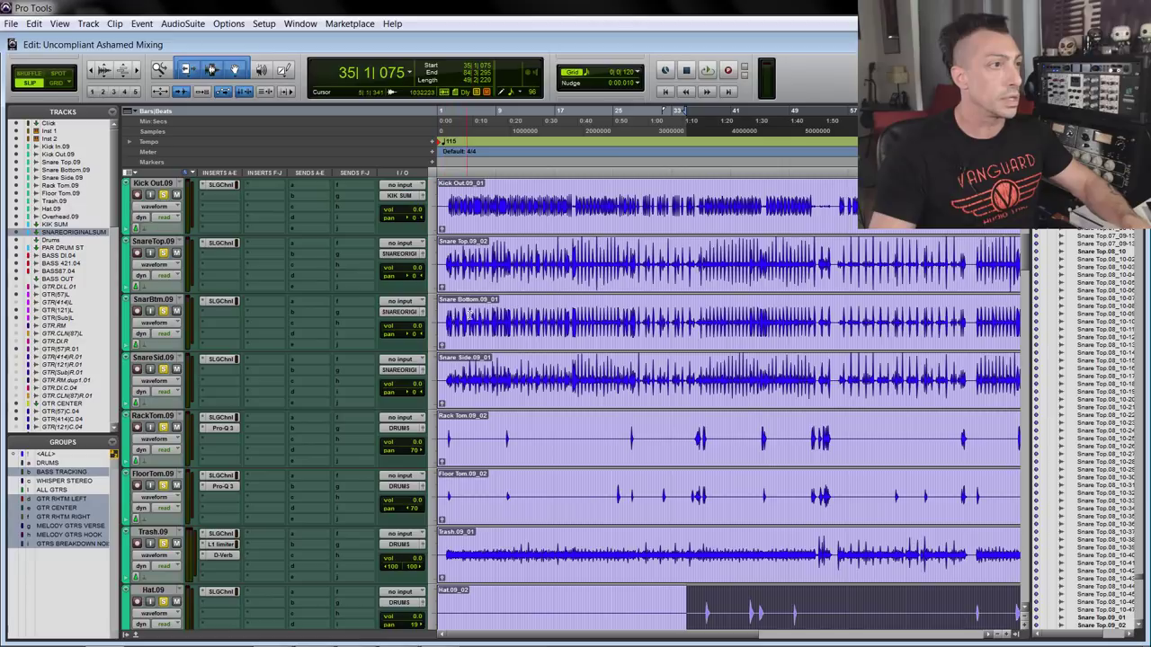
scroll(219, 398, down, 6)
key(space)
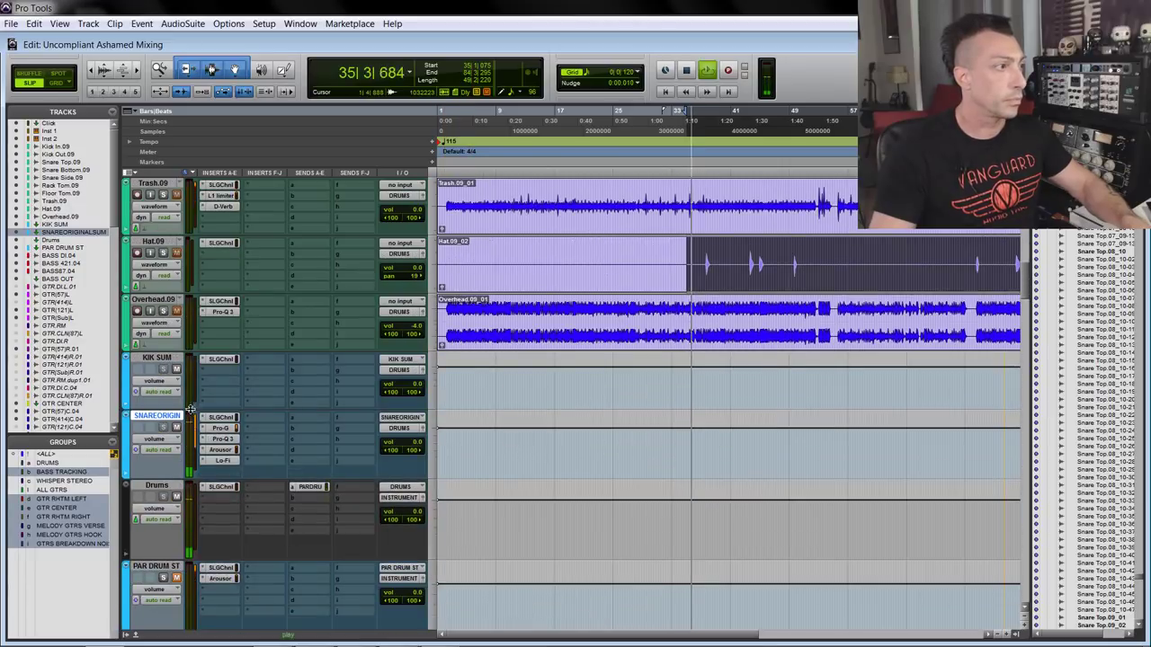
click(219, 419)
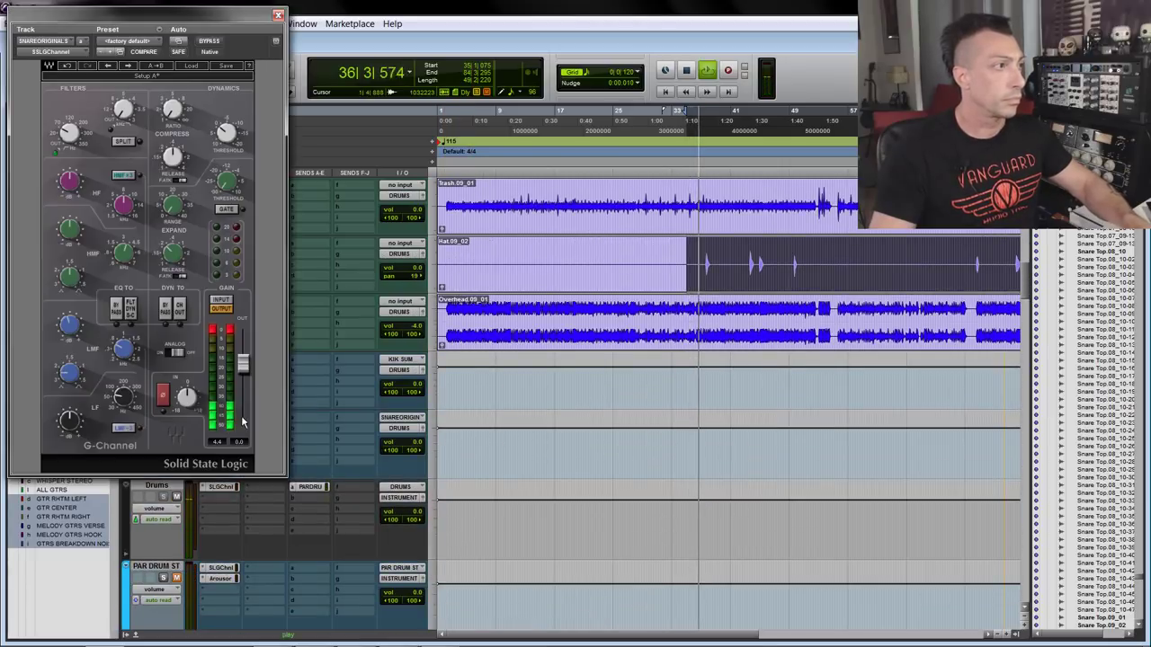
drag(260, 17, 560, 36)
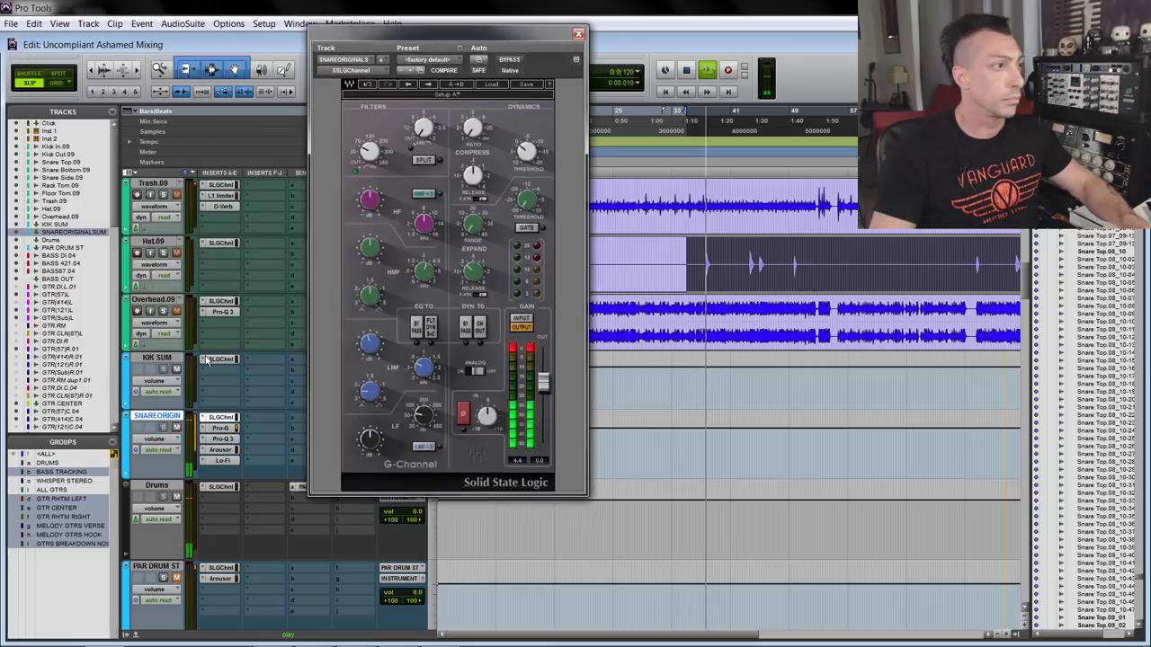
click(220, 428)
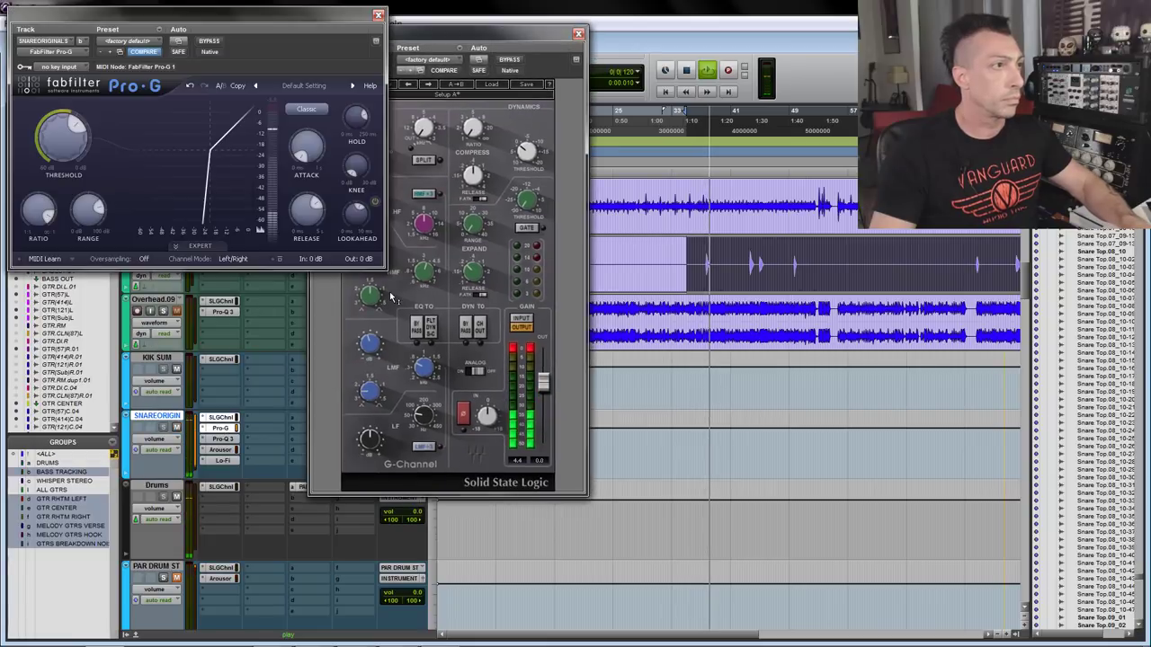
click(578, 34)
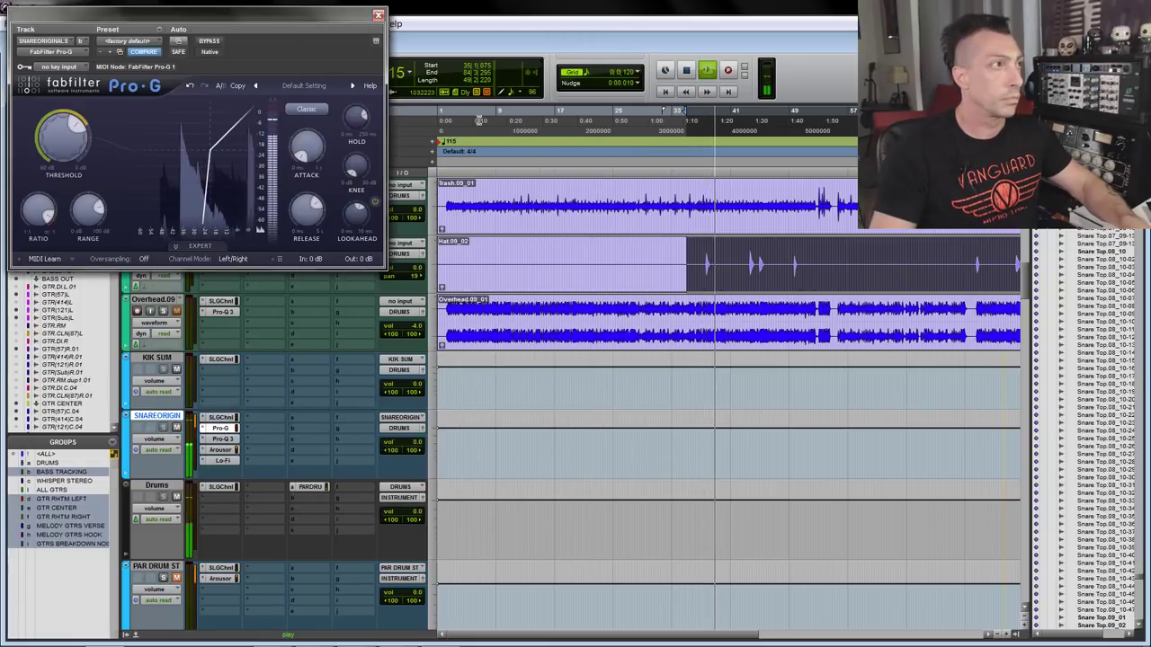
click(379, 15)
click(218, 440)
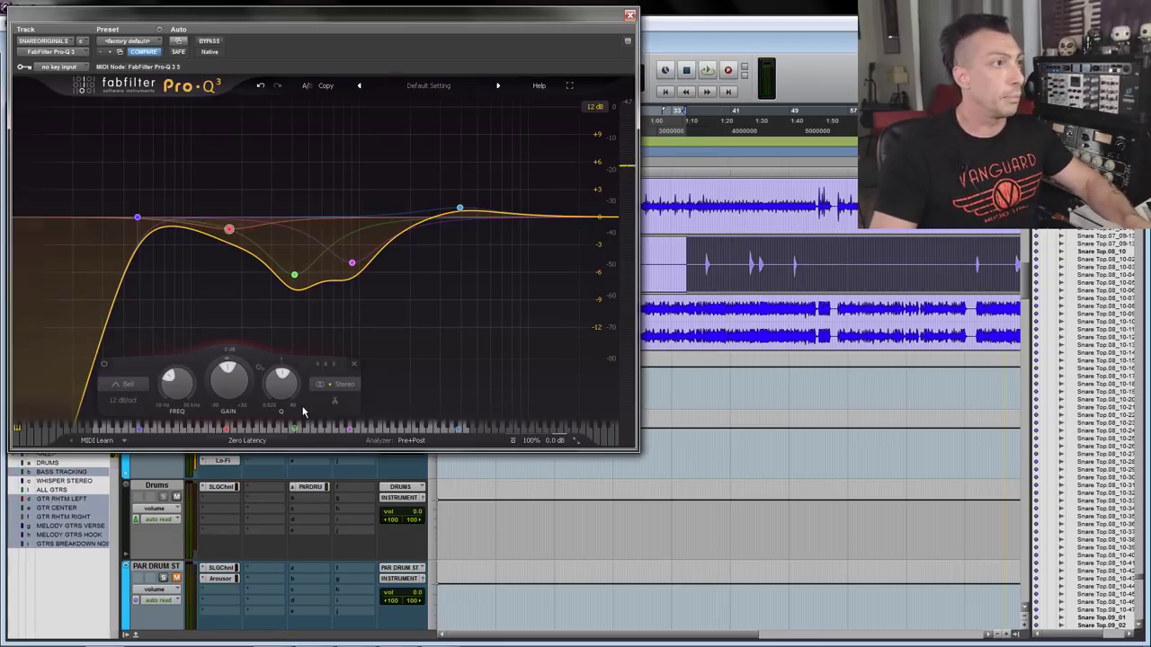
click(631, 15)
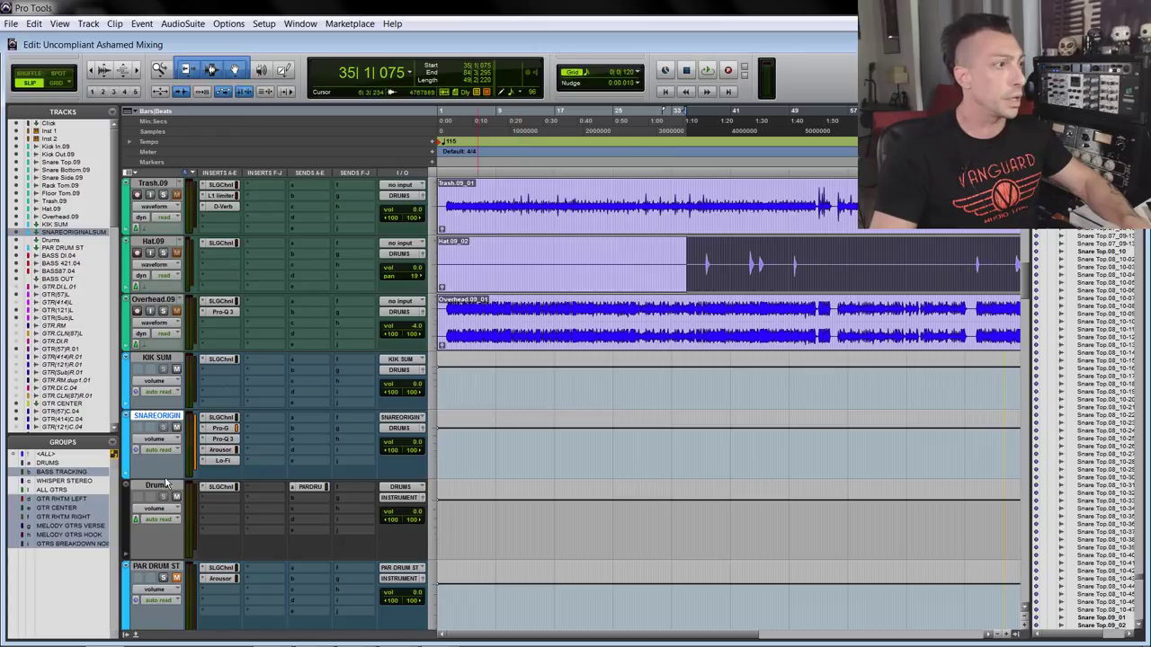
click(221, 449)
drag(305, 25, 524, 92)
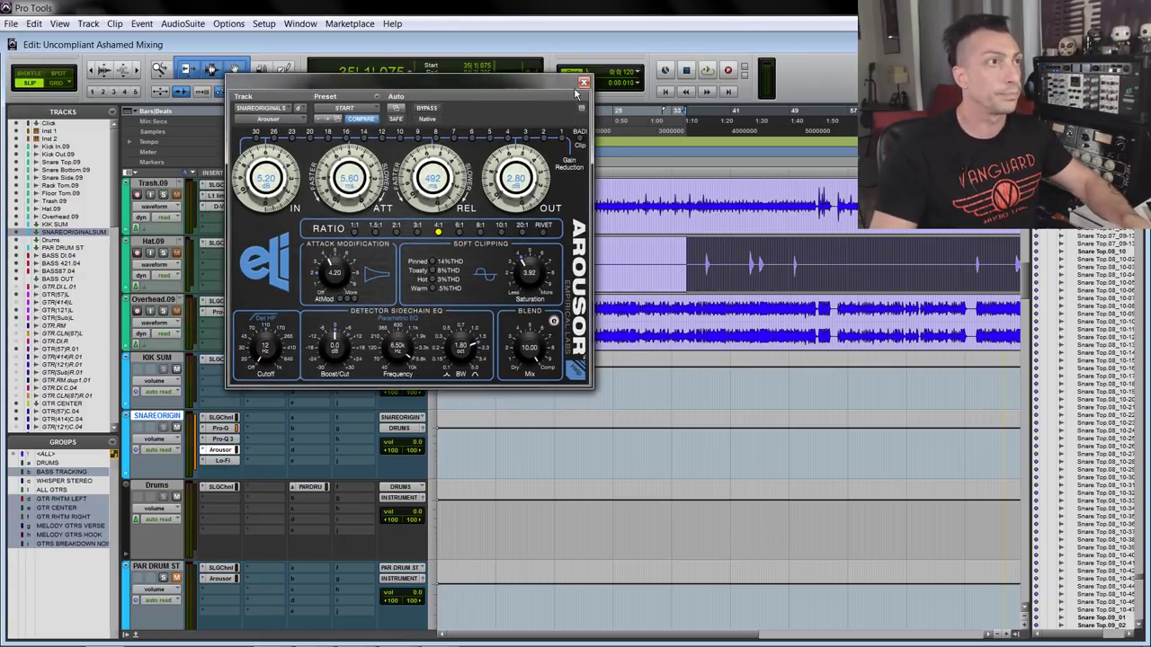
click(584, 83)
click(227, 461)
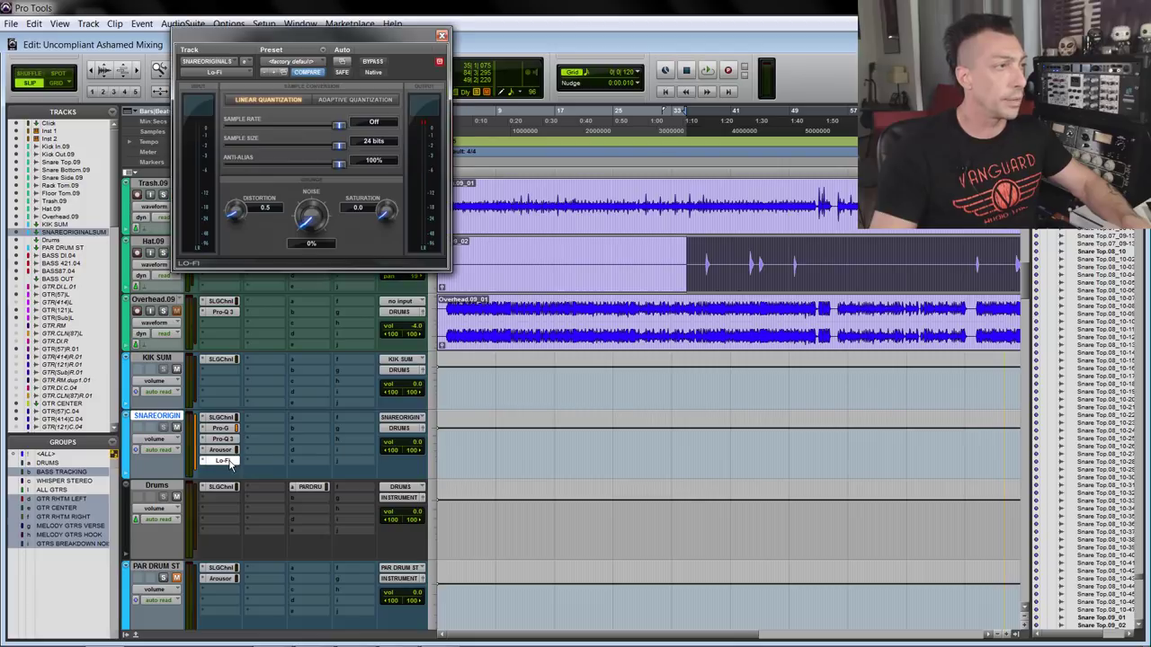
Step: Close the Lo-Fi window, review KIK SUM's G-Channel, then zoom out and stop playback
click(441, 37)
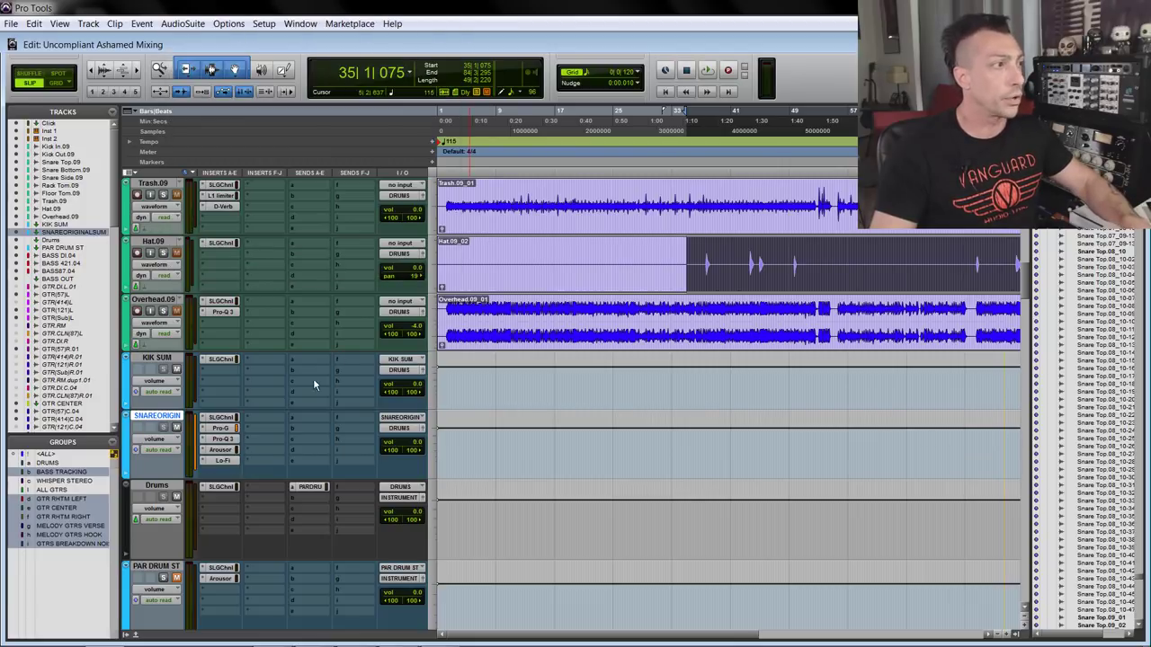
scroll(286, 395, up, 7)
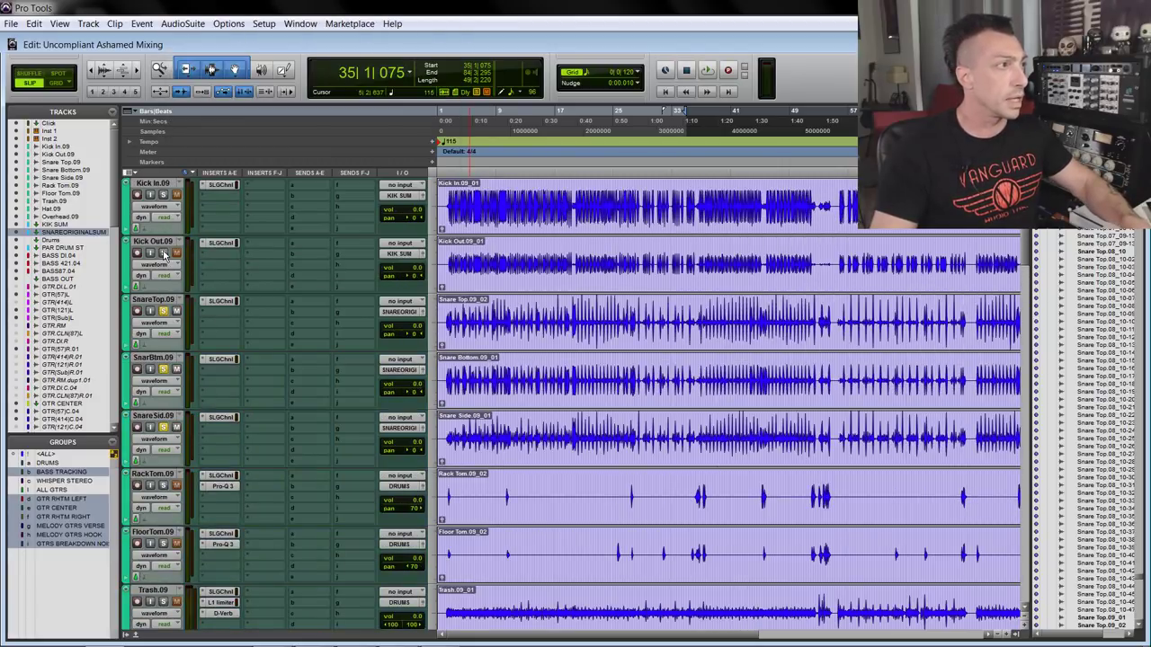
scroll(268, 347, down, 7)
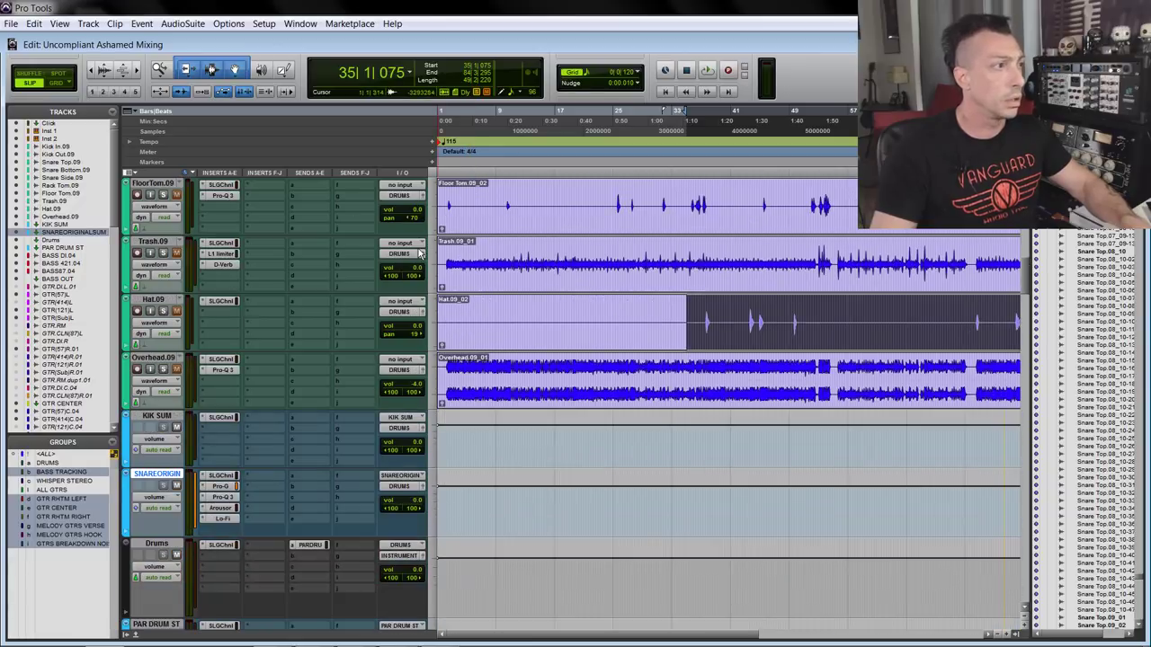
click(222, 359)
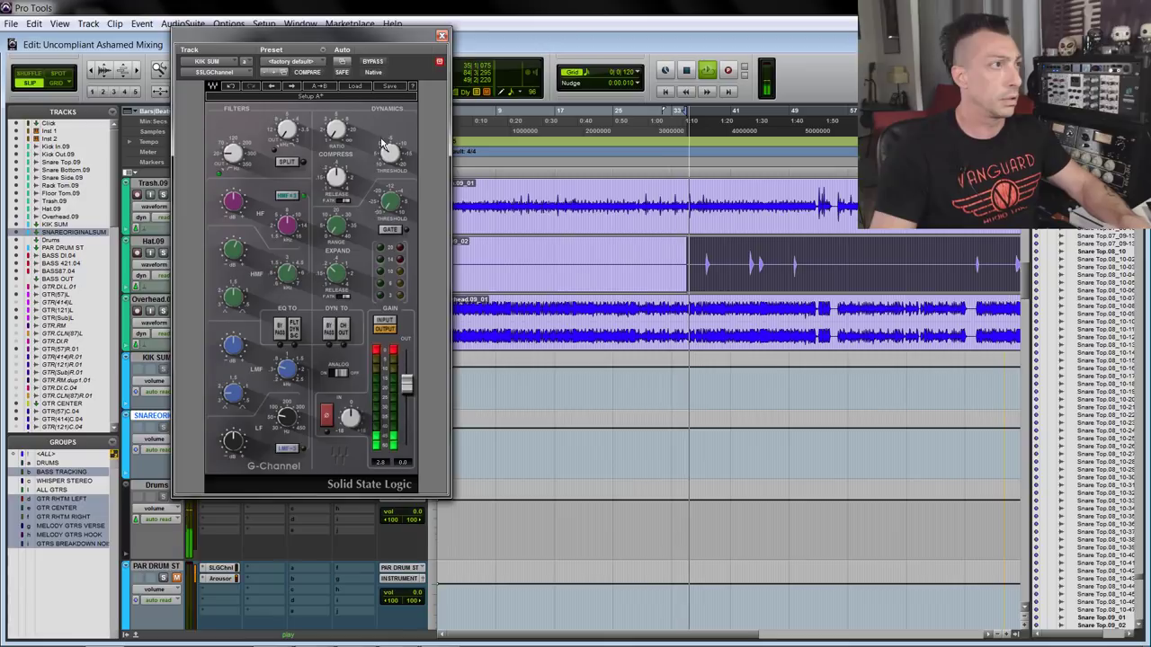
click(442, 35)
key(ctrl+bracketleft)
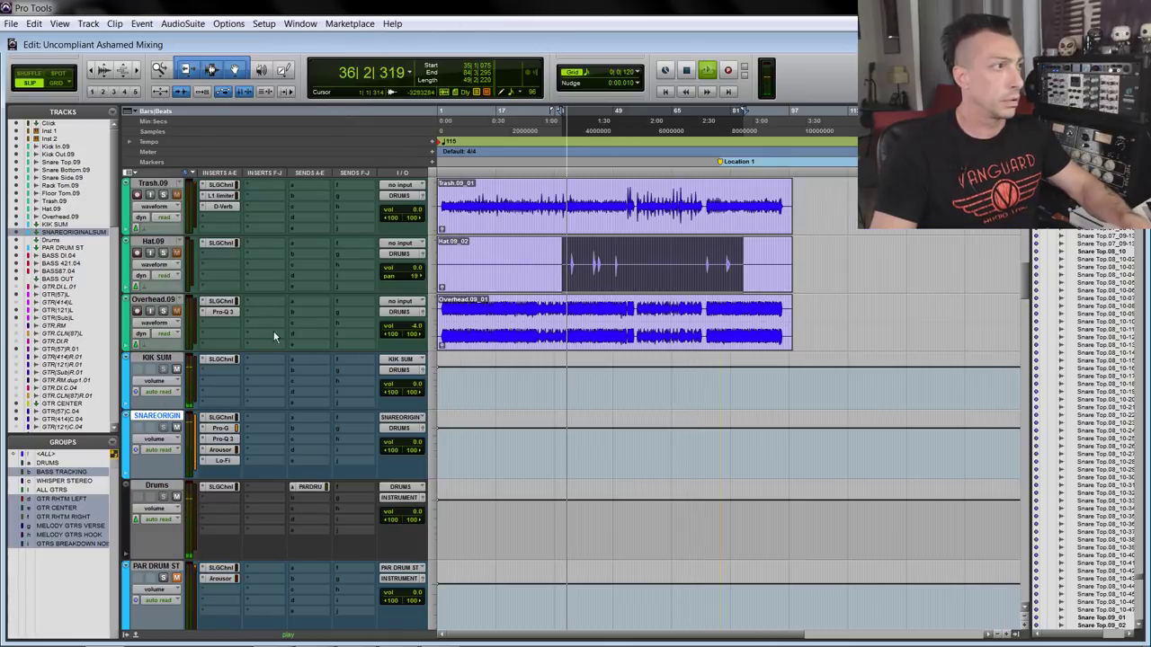
key(ctrl+bracketright)
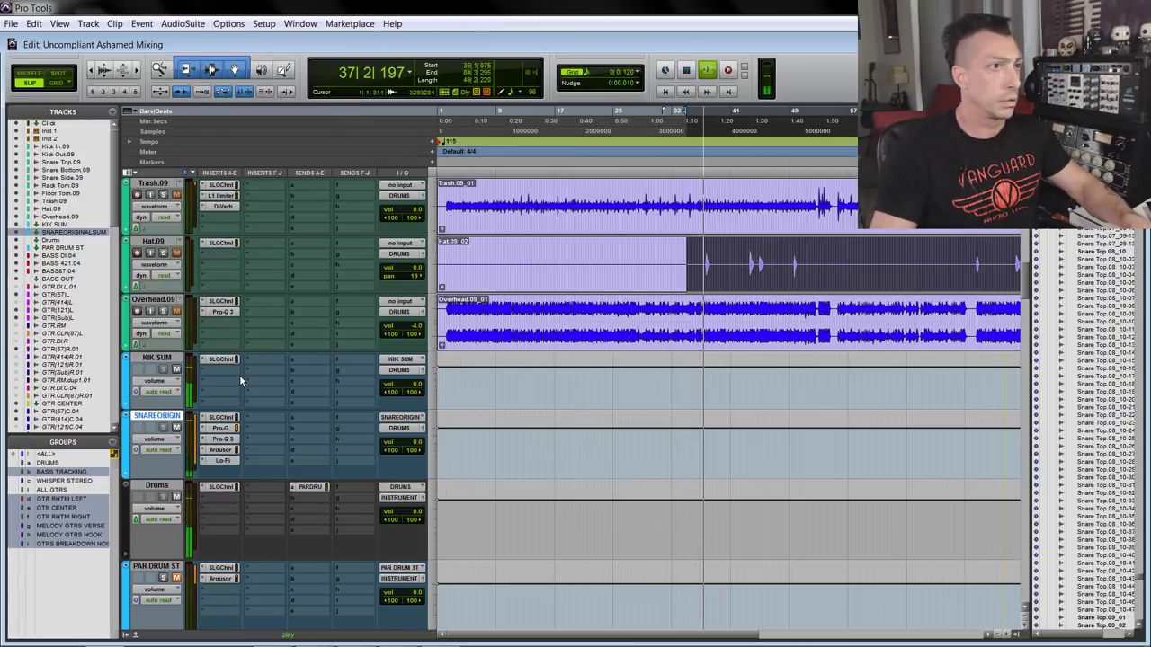
key(ctrl+bracketleft)
key(ctrl+bracketleft)
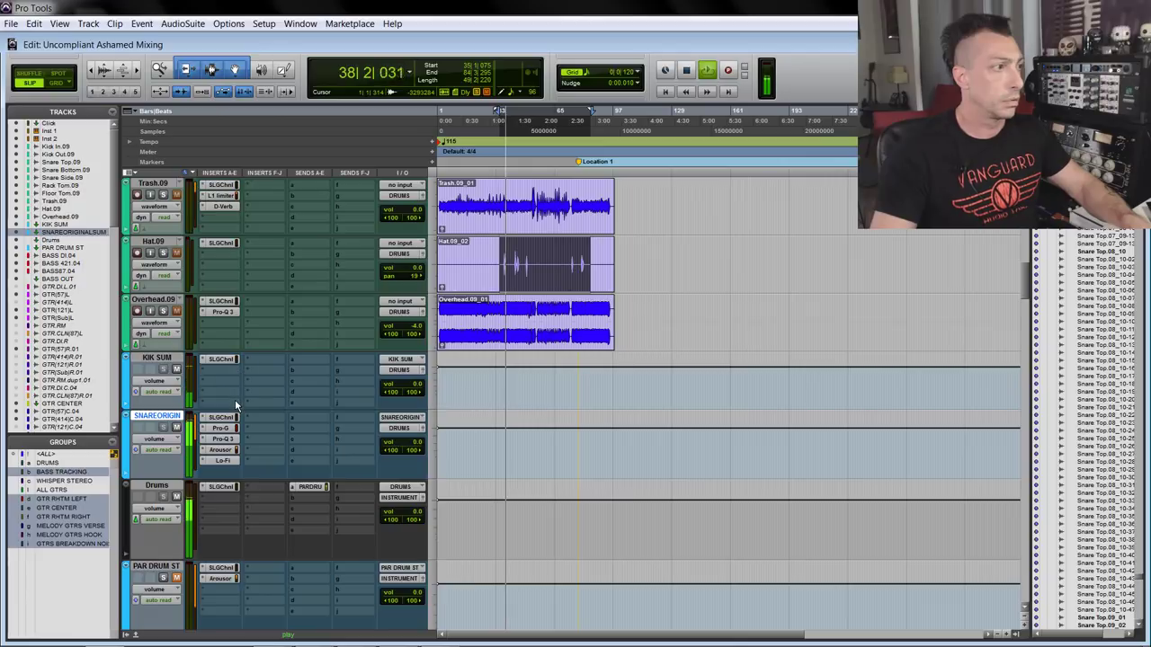
key(space)
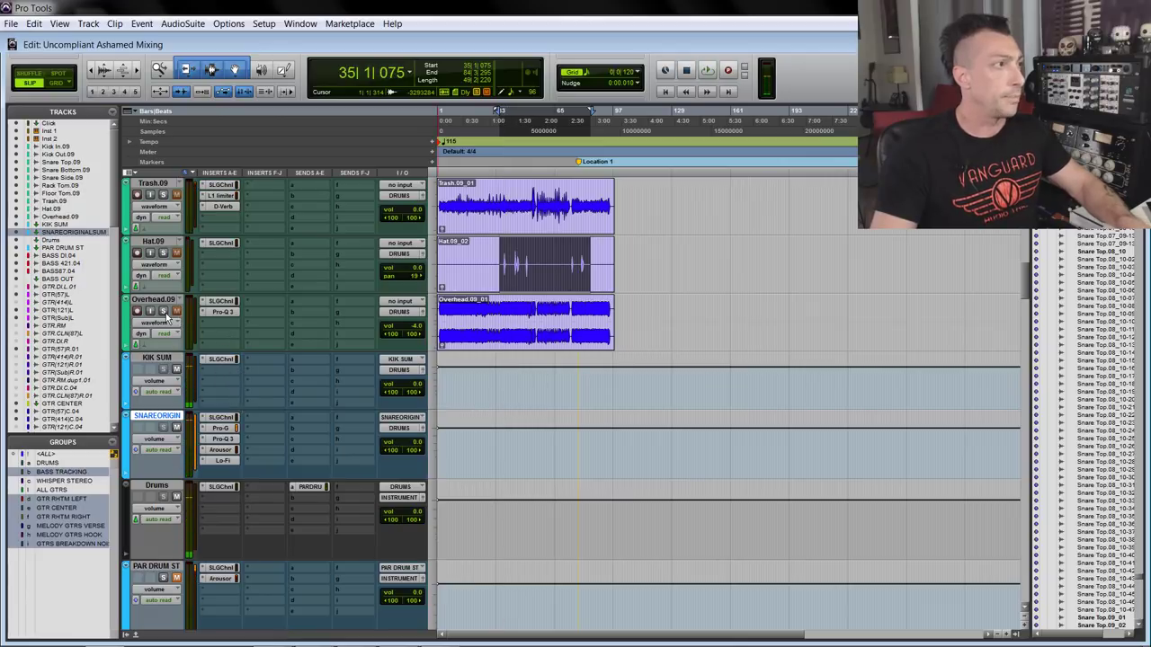
Step: Review Overhead.09's Pro-Q 3, then raise its volume from -4.0 dB during playback
click(223, 312)
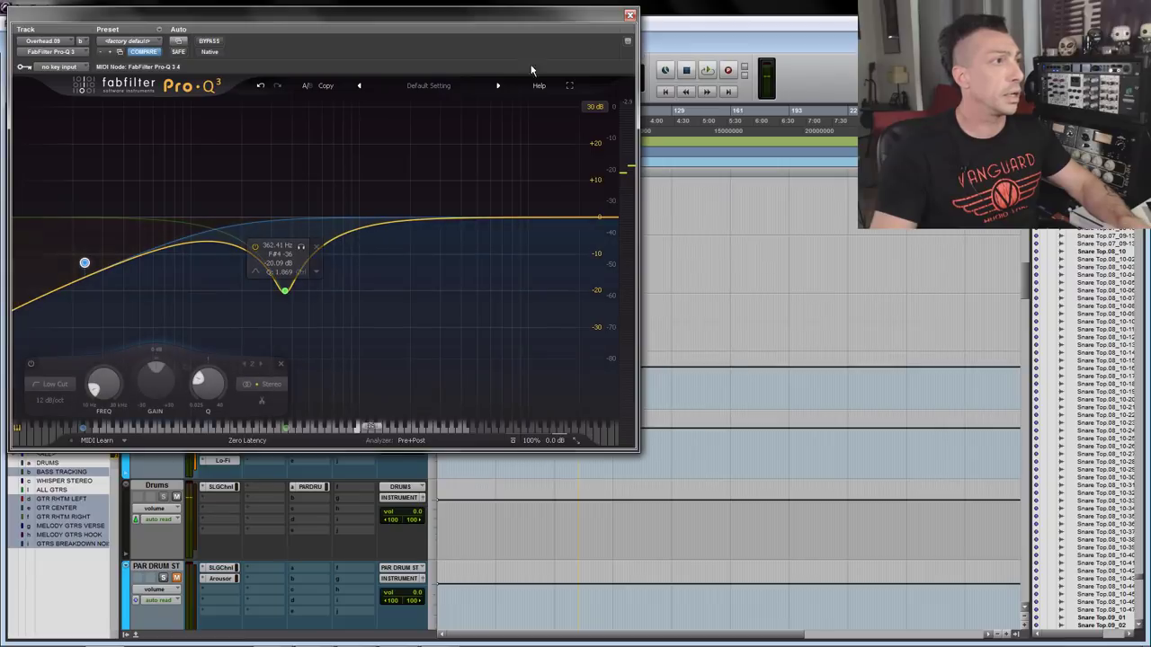
click(631, 15)
key(space)
key(ctrl+bracketright)
key(ctrl+bracketright)
key(ctrl+bracketright)
click(410, 314)
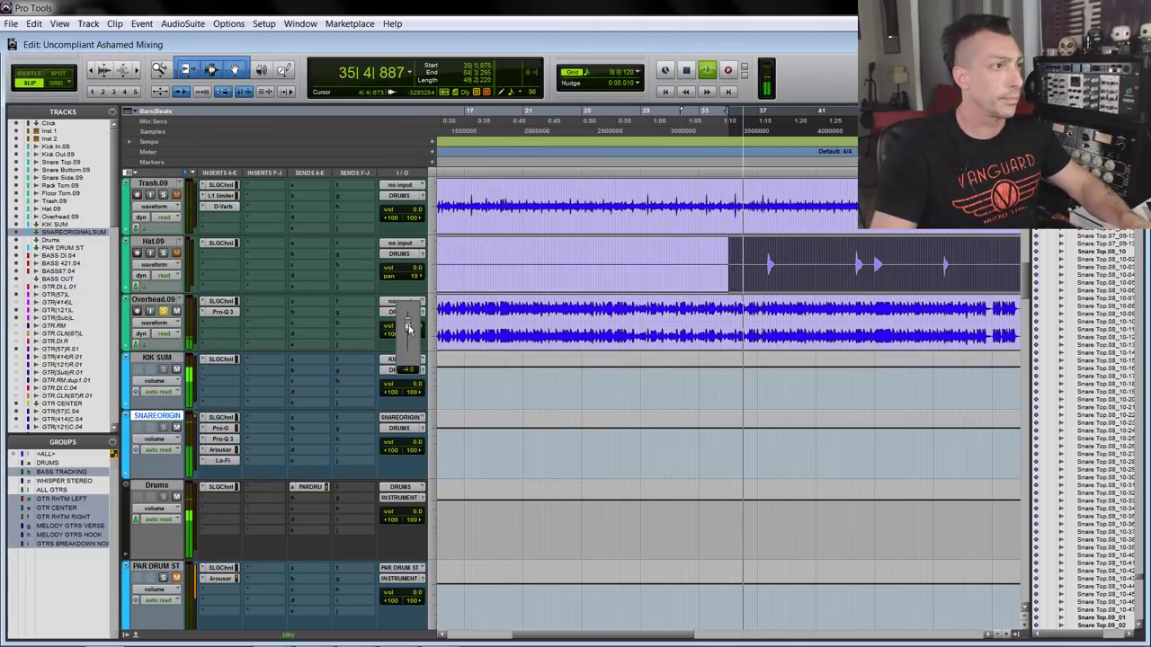
drag(410, 312, 412, 303)
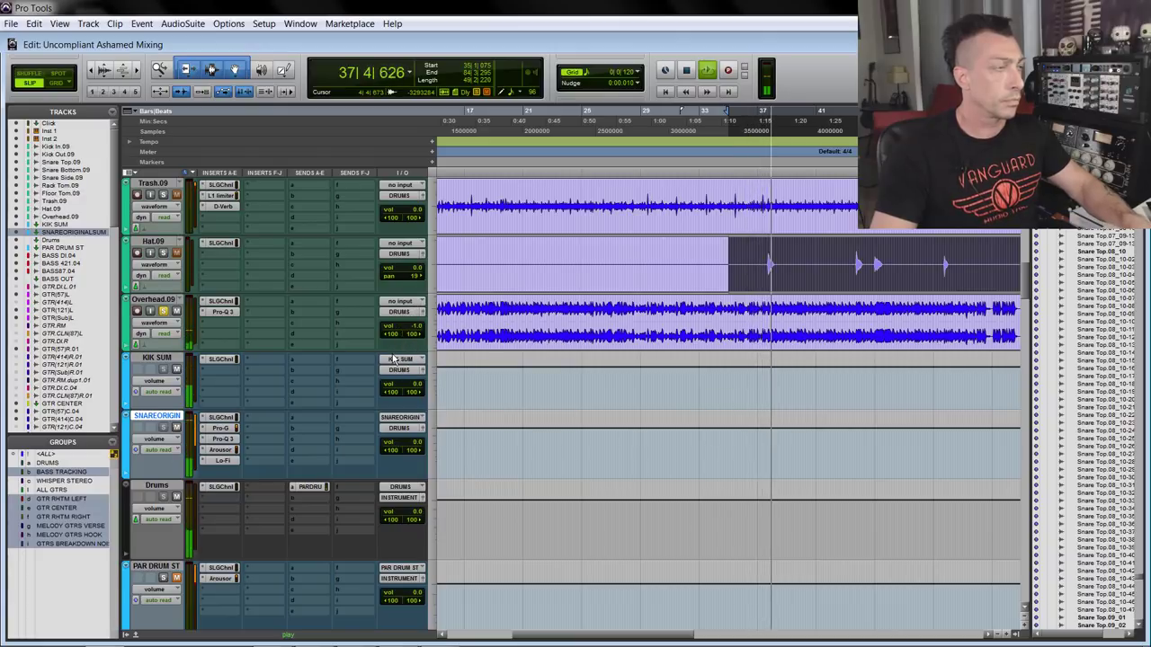
Step: Zoom the timeline out to see whole clips and stop playback
key(ctrl+bracketleft)
scroll(391, 378, up, 3)
key(ctrl+bracketleft)
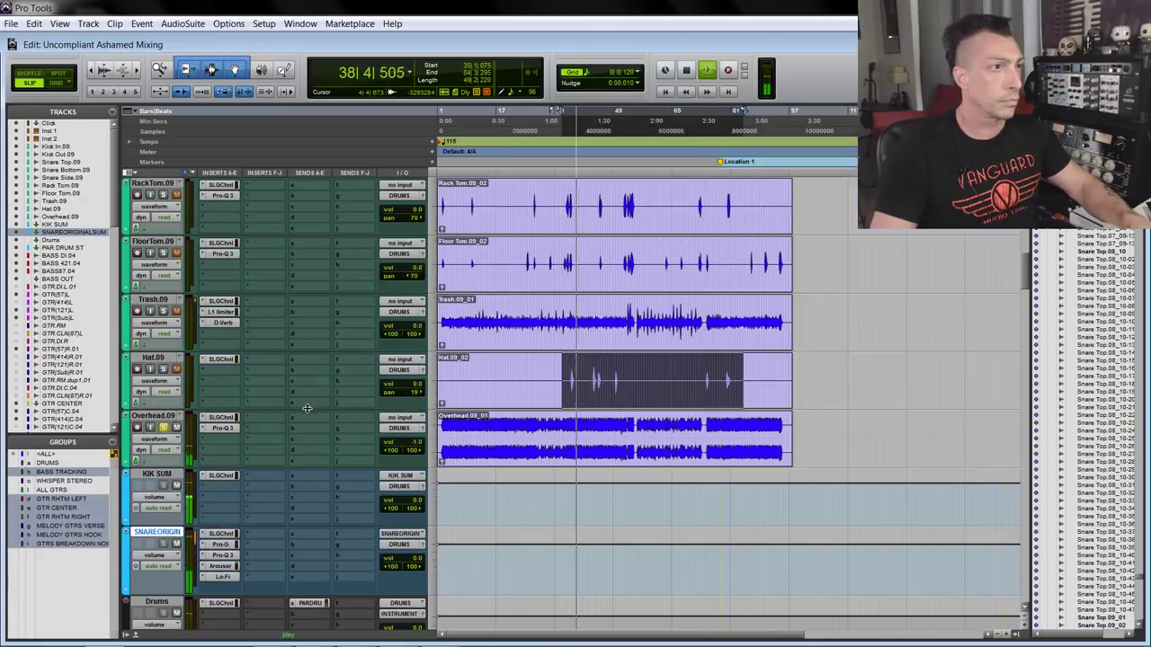
scroll(311, 405, up, 1)
key(space)
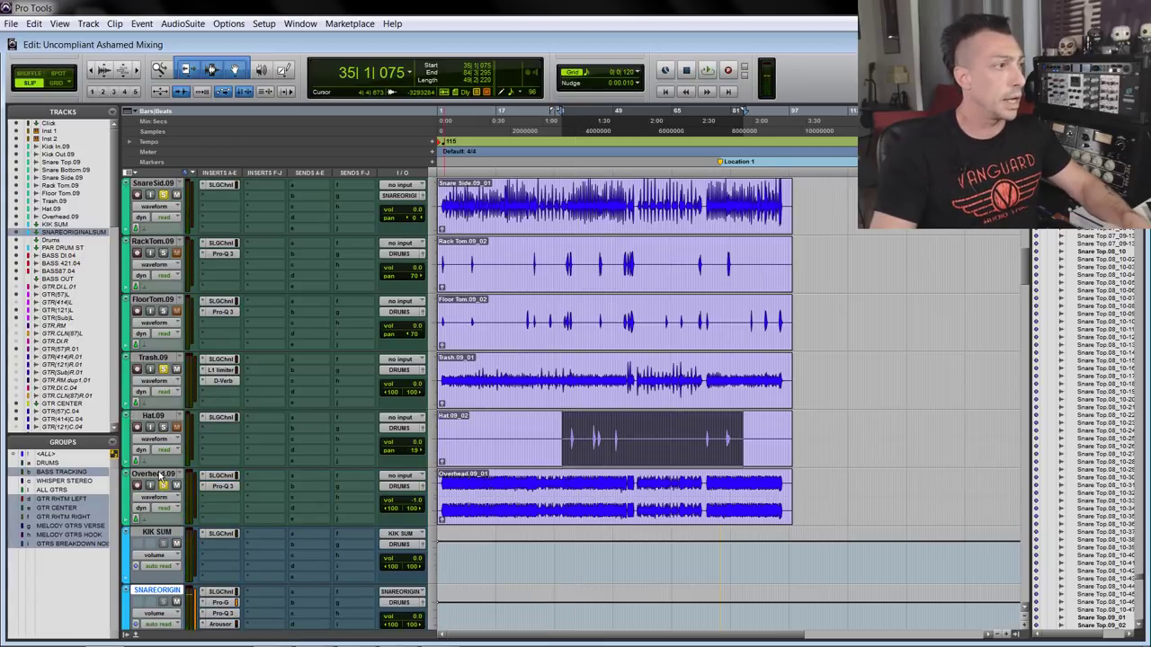
Step: Select a short range on Trash and A/B its L1 limiter, leaving L1 active
click(220, 369)
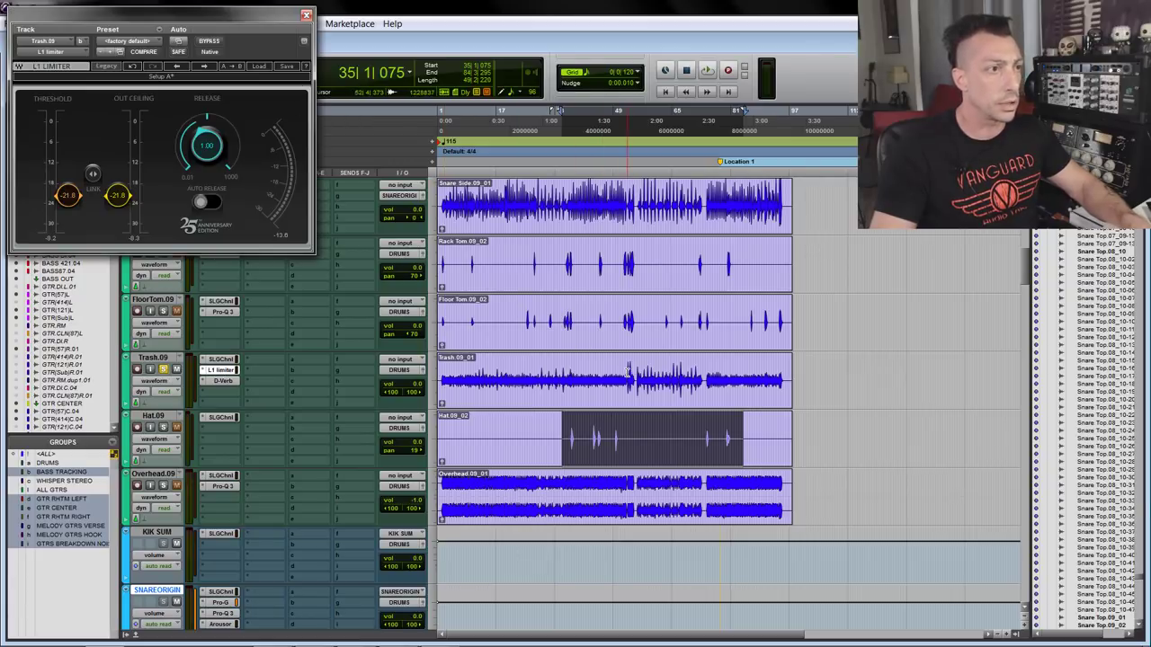
scroll(628, 372, up, 4)
drag(716, 376, 860, 375)
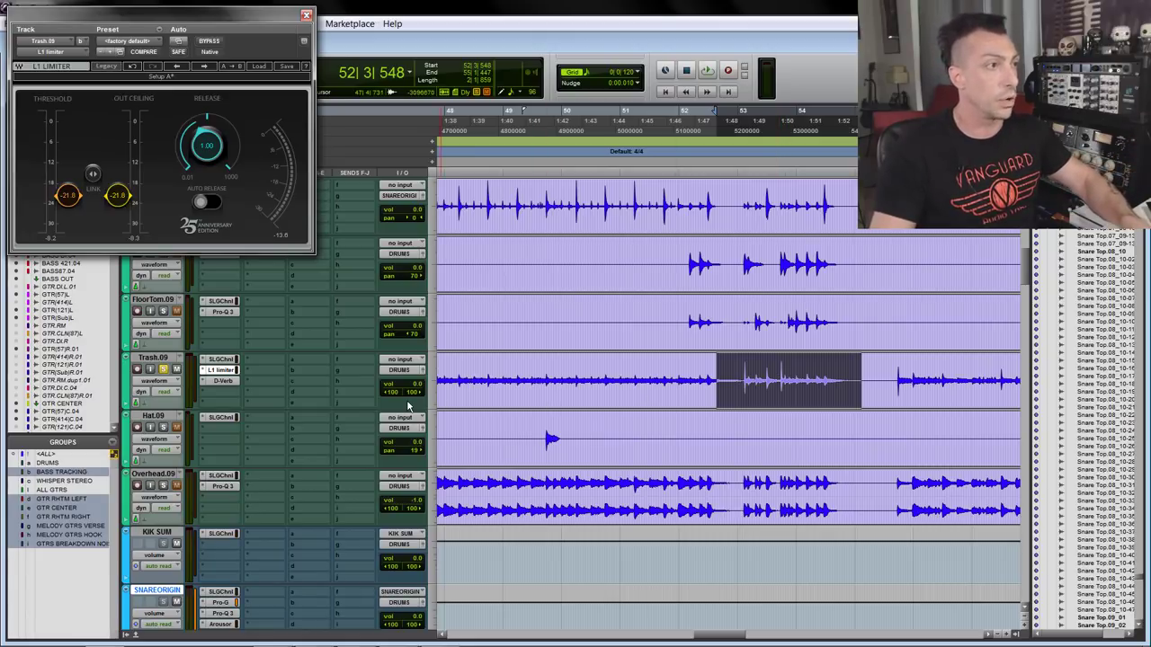
ctrl+click(223, 370)
key(space)
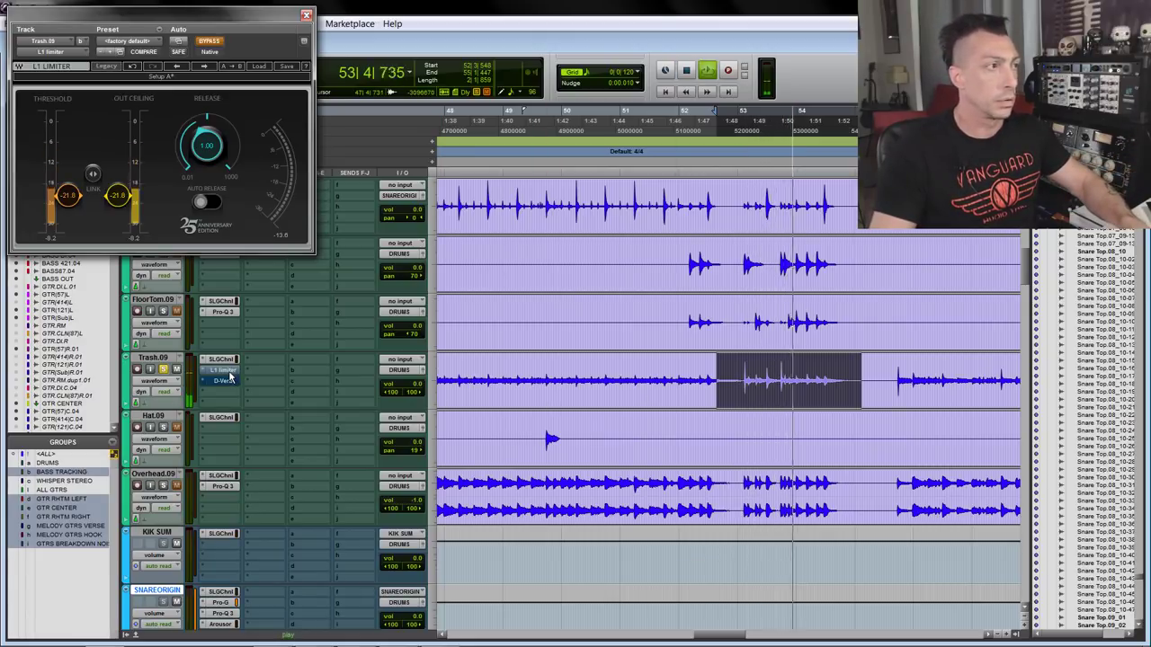
key(space)
ctrl+click(230, 373)
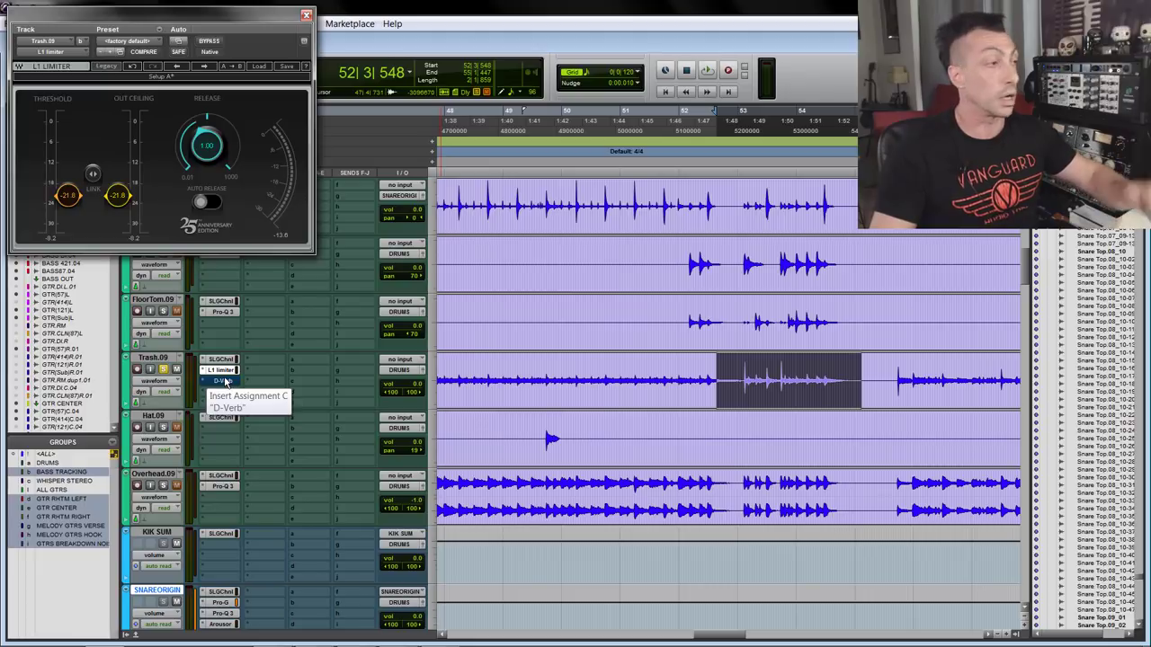
Step: Enable and open Trash's D-Verb reverb, close the L1 window, and play the selection
ctrl+click(224, 384)
click(225, 384)
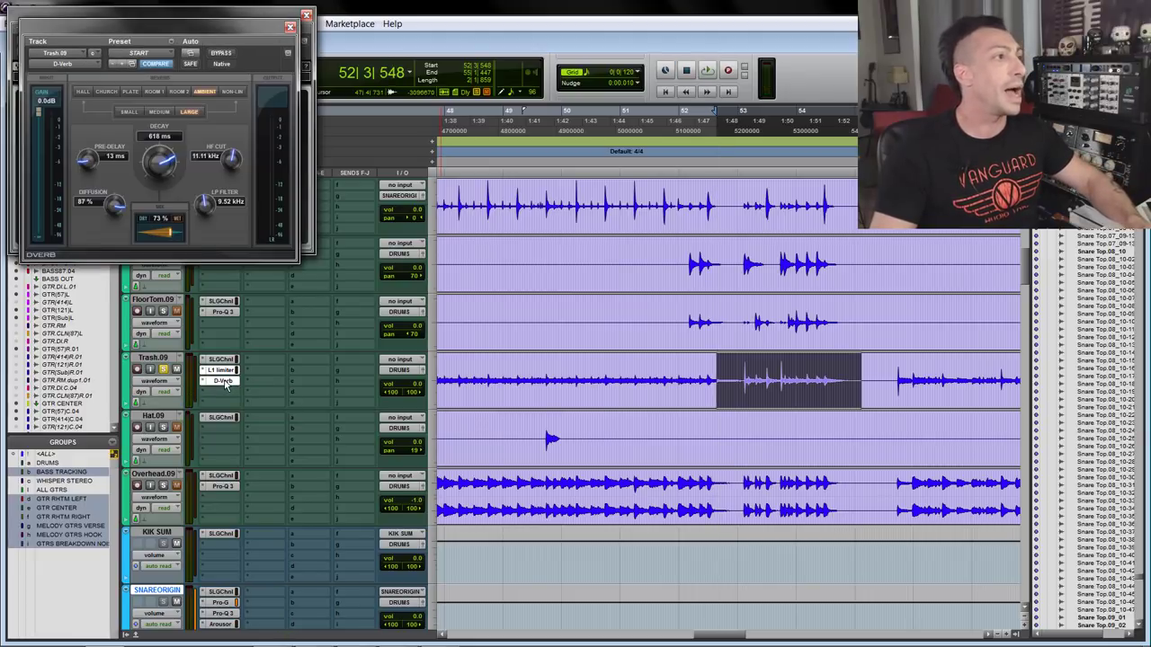
drag(225, 26, 381, 85)
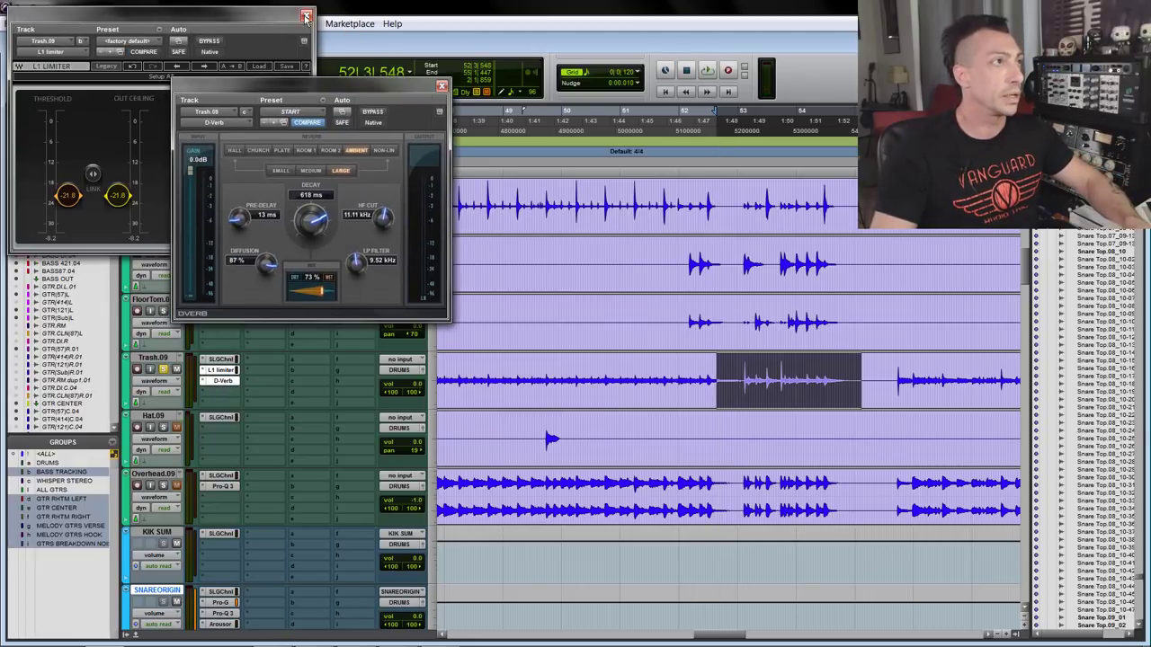
click(305, 17)
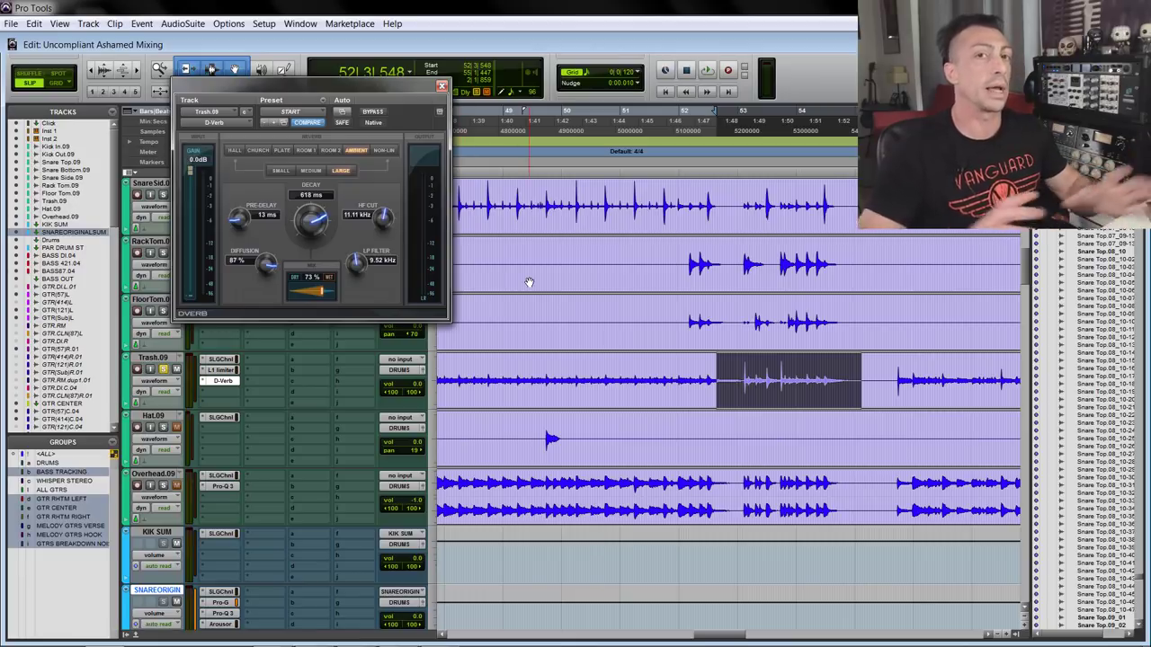
key(space)
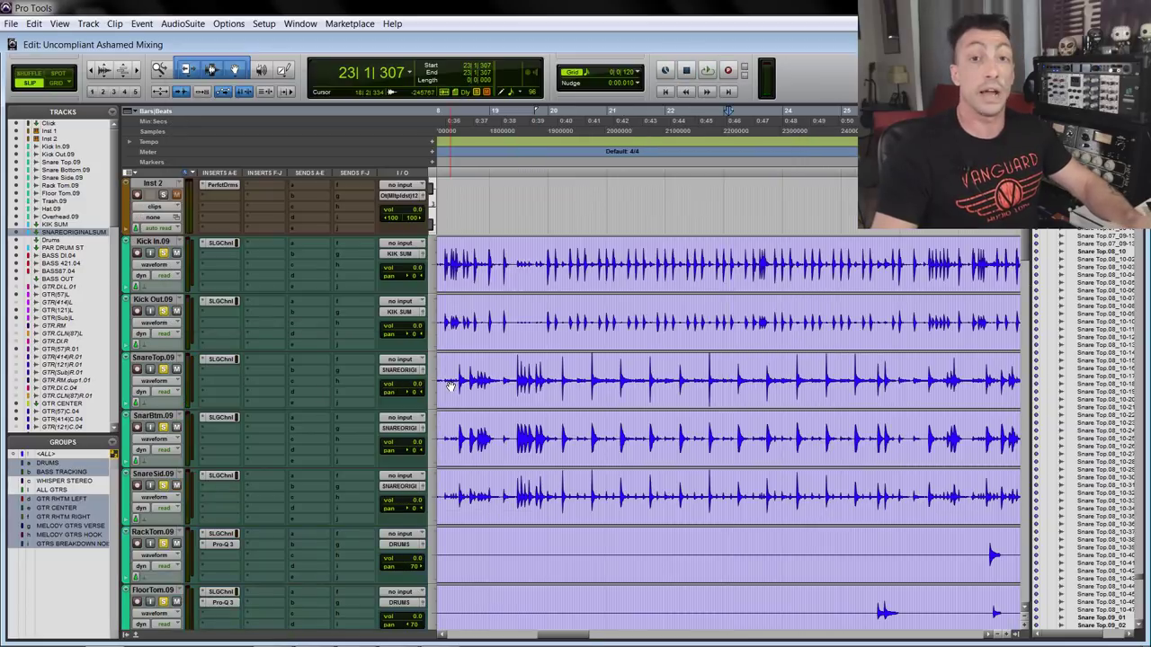
Step: Open Superior Drummer 3 on Inst 1 and Perfect Drums on Inst 2, then close Perfect Drums
scroll(431, 395, down, 1)
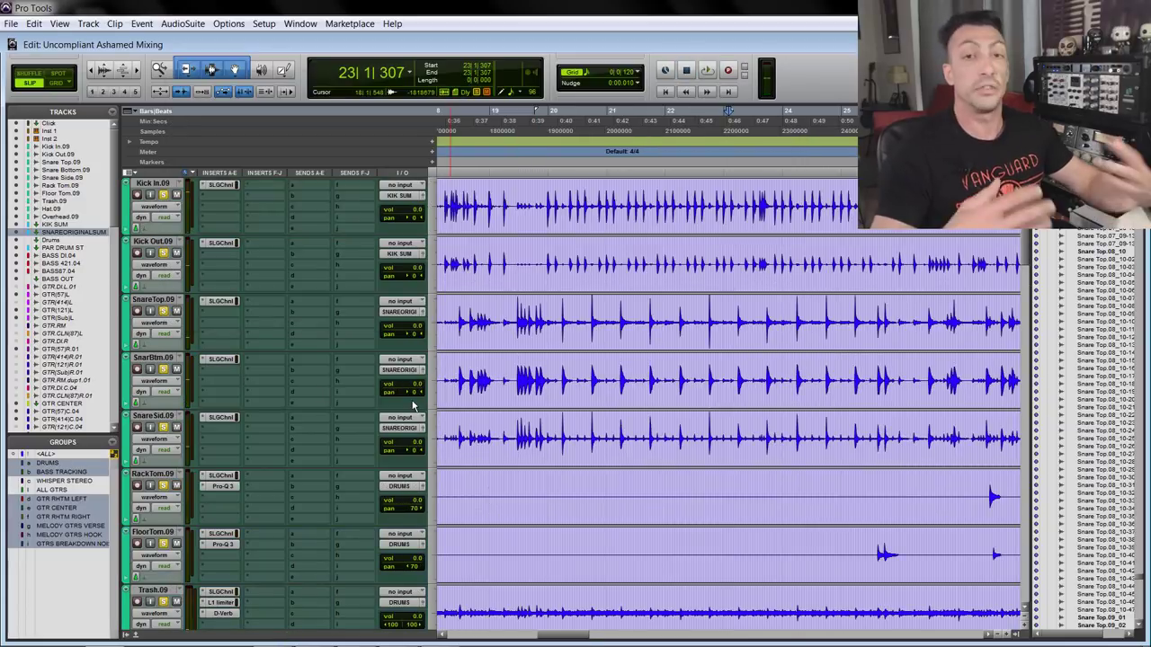
scroll(414, 408, up, 3)
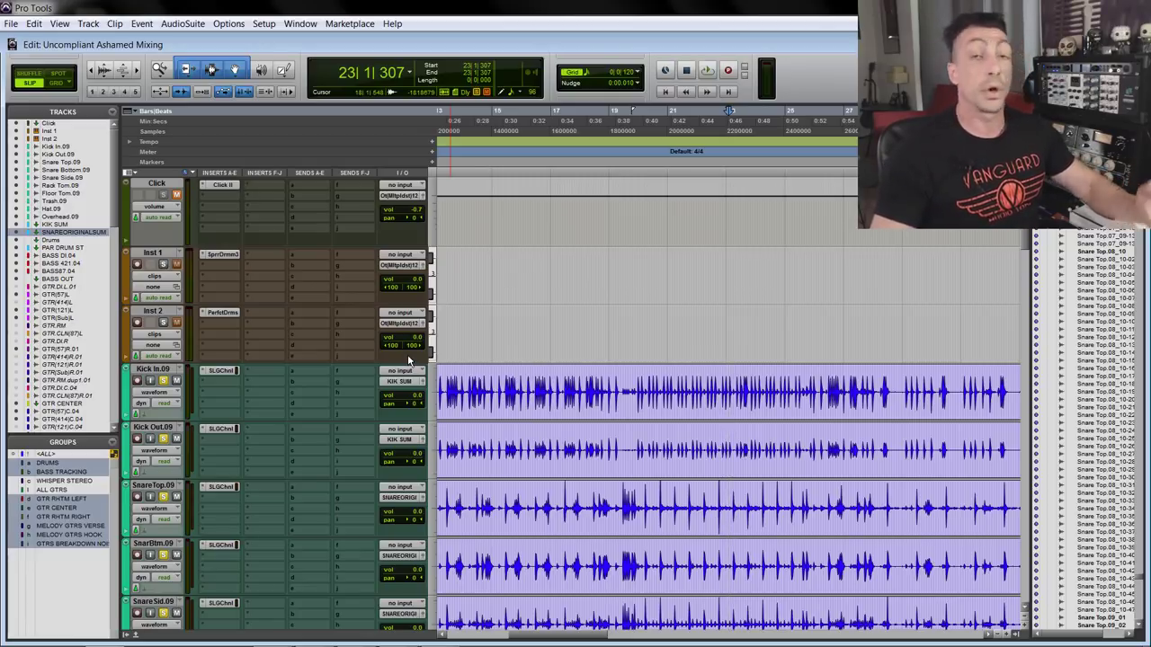
click(231, 258)
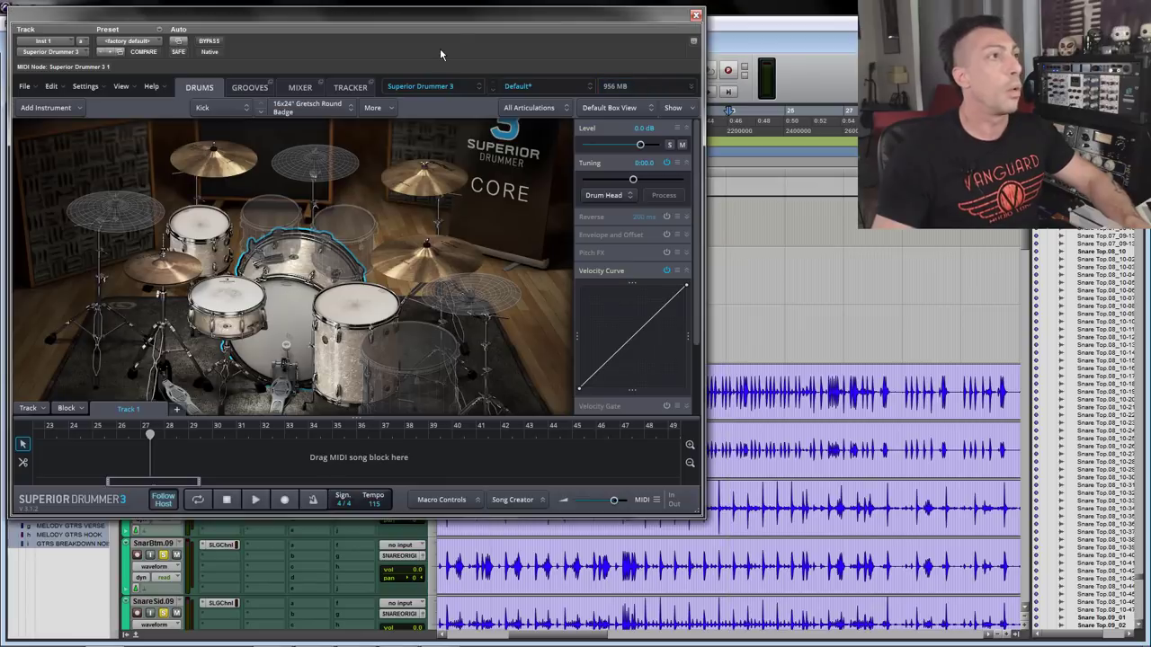
drag(462, 20, 725, 26)
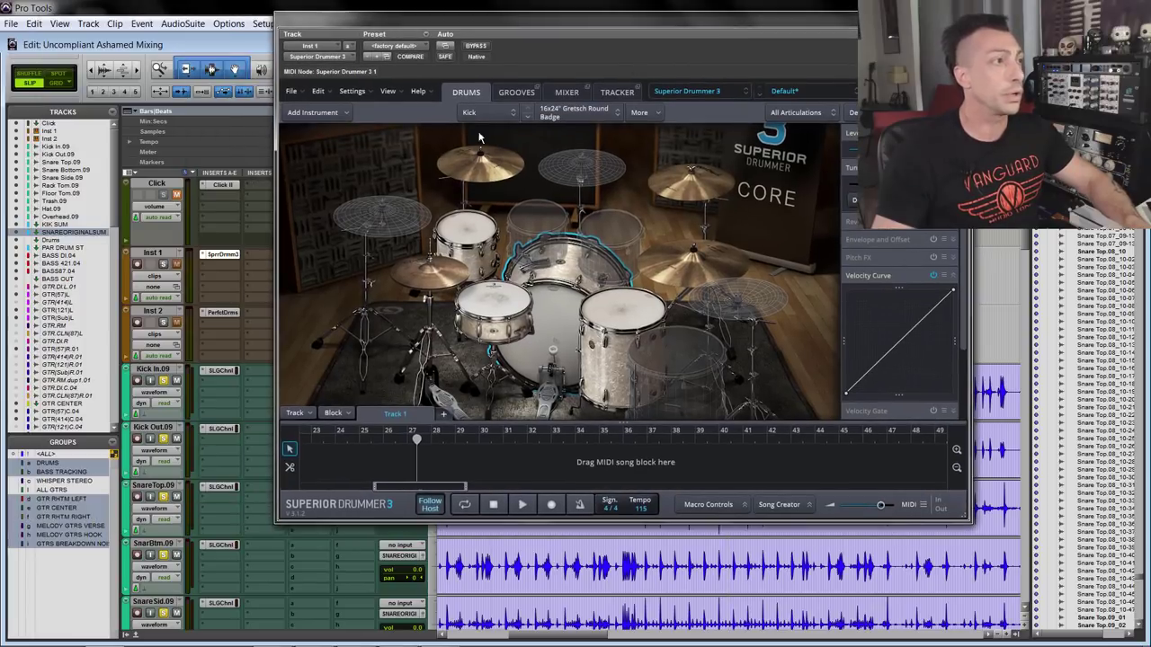
click(222, 315)
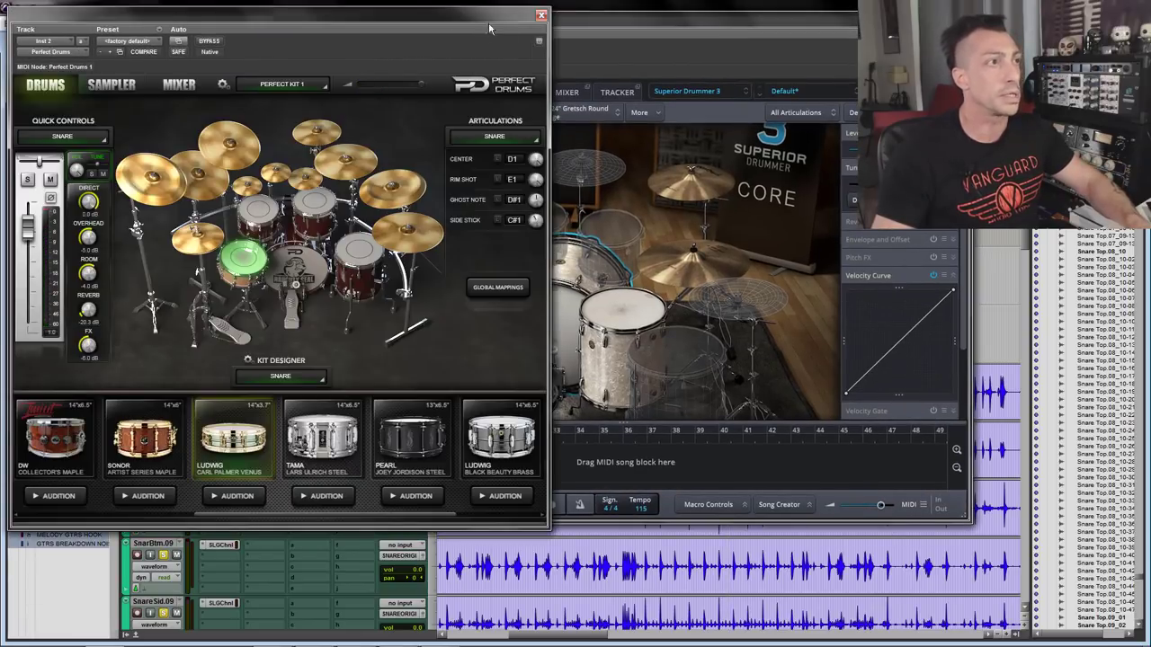
drag(504, 36, 605, 69)
click(642, 58)
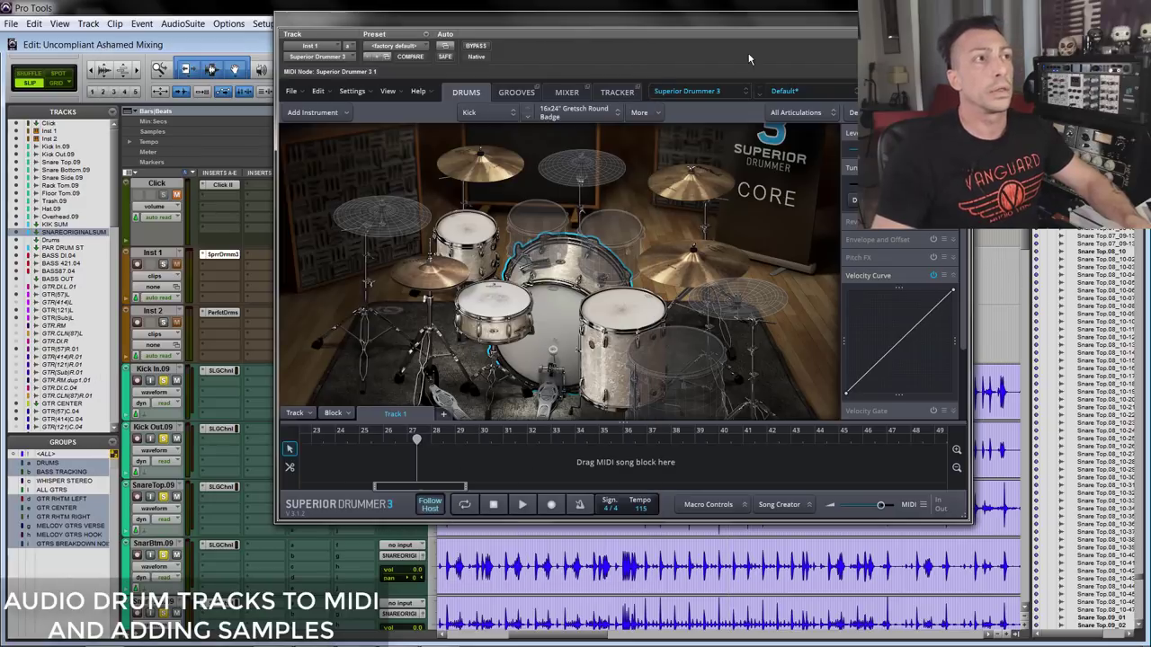
drag(754, 28, 552, 21)
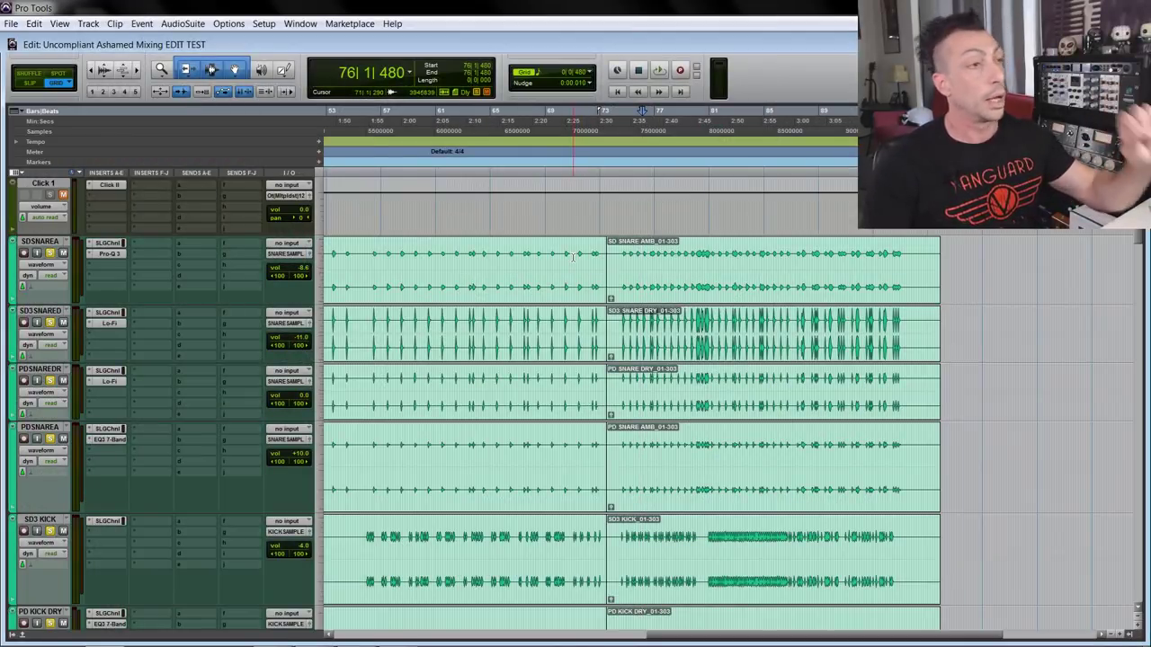
Step: Place the playhead near bar 75, zoom in, switch to Slip mode, then zoom back out
click(629, 256)
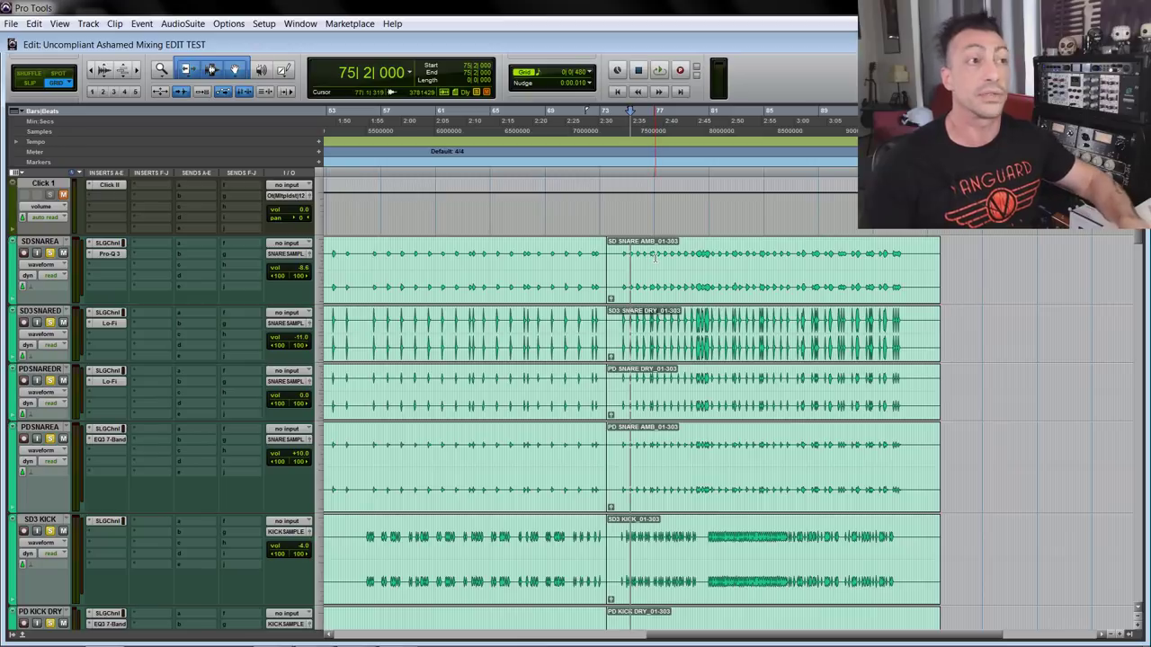
key(F2)
key(ctrl+bracketright)
key(ctrl+bracketright)
key(ctrl+bracketright)
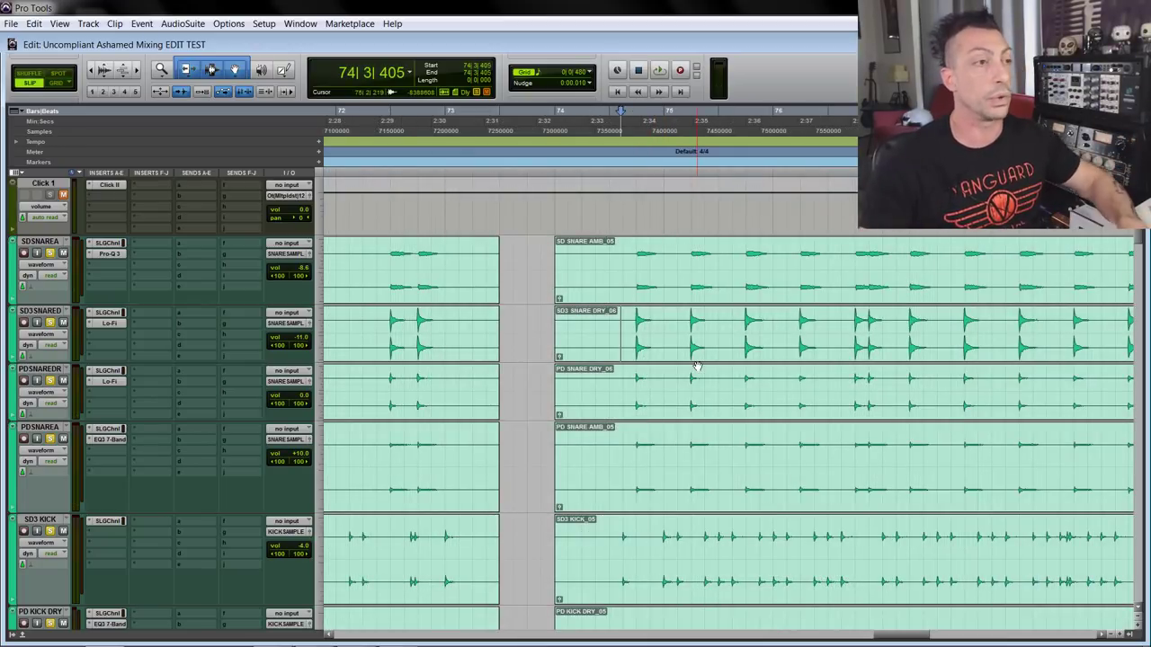
key(ctrl+bracketleft)
key(ctrl+bracketleft)
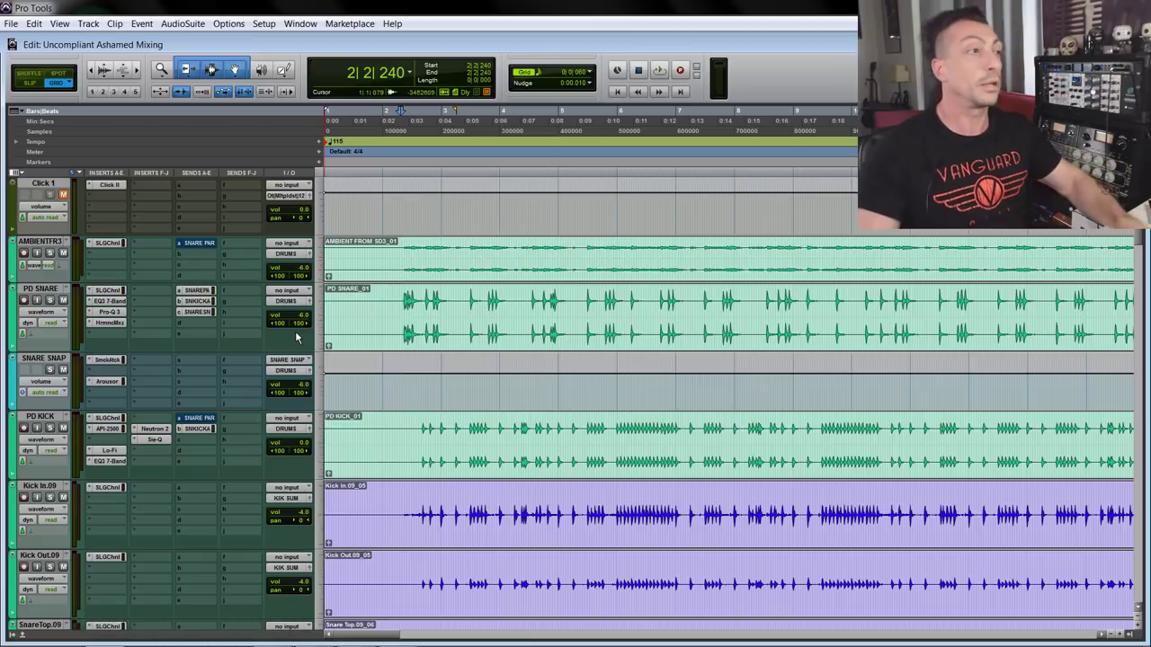
Step: Select bars 2 to 4 on the ambient and snare tracks, solo AMBIENTFR3, and start playback
key(r)
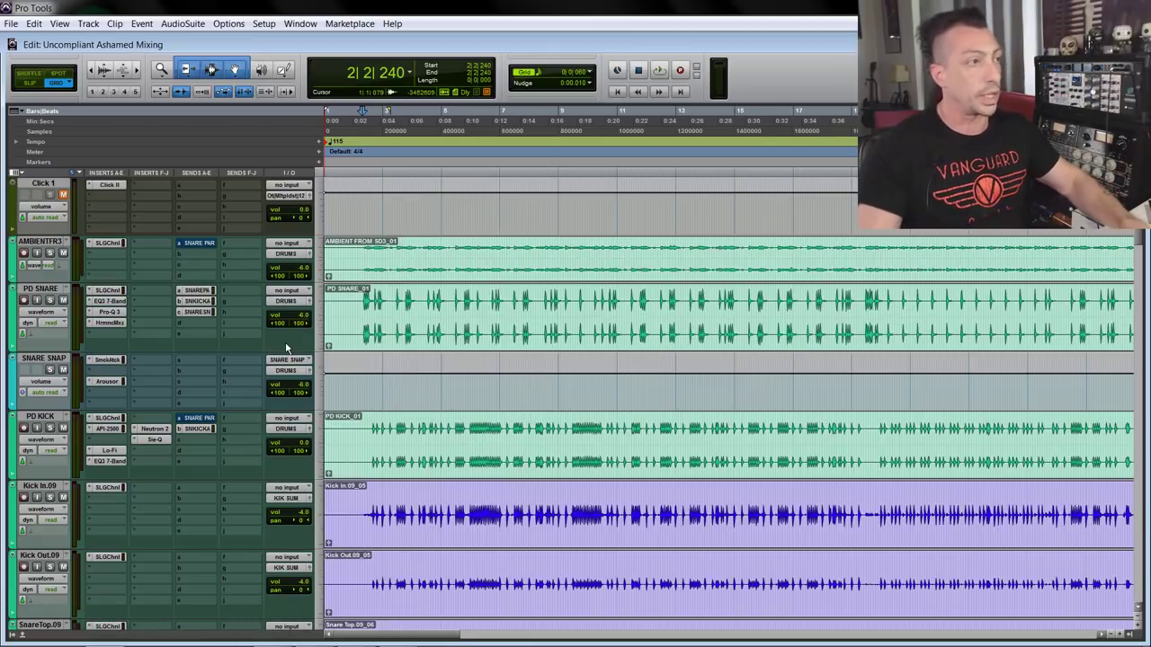
key(t)
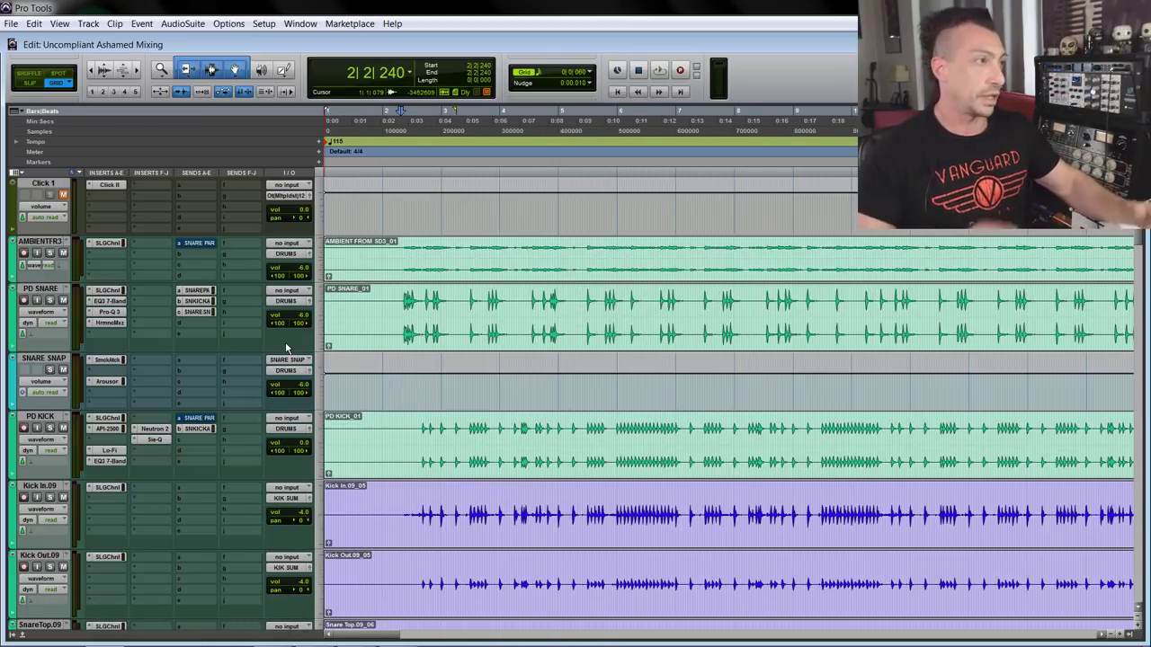
key(r)
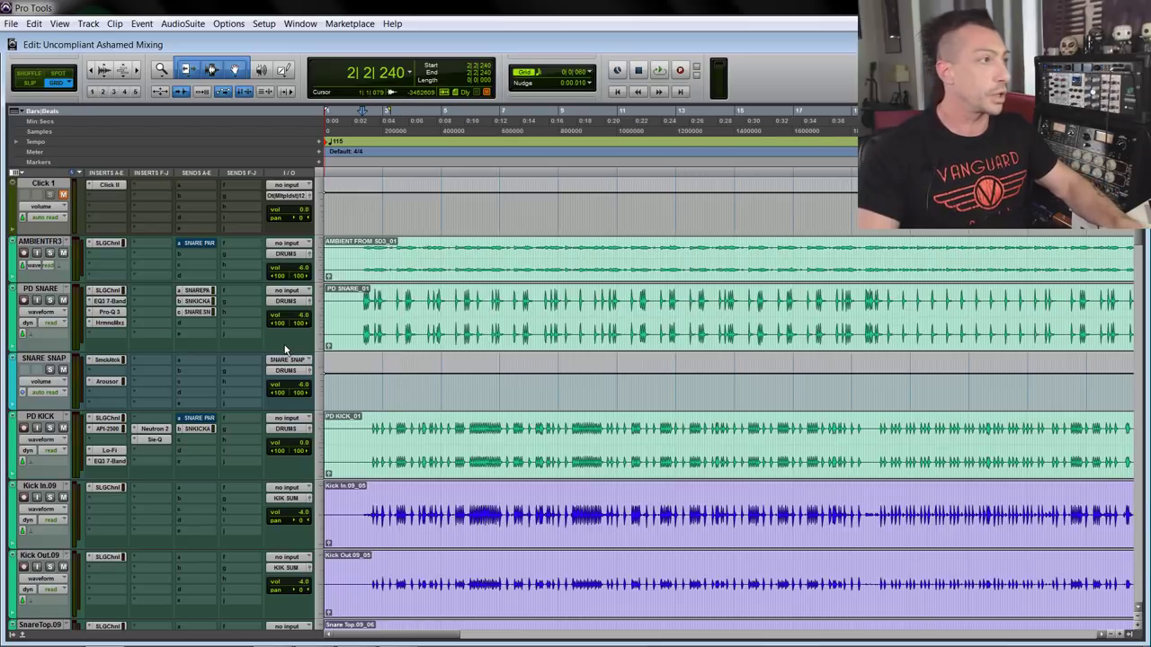
key(t)
key(t)
drag(472, 247, 707, 386)
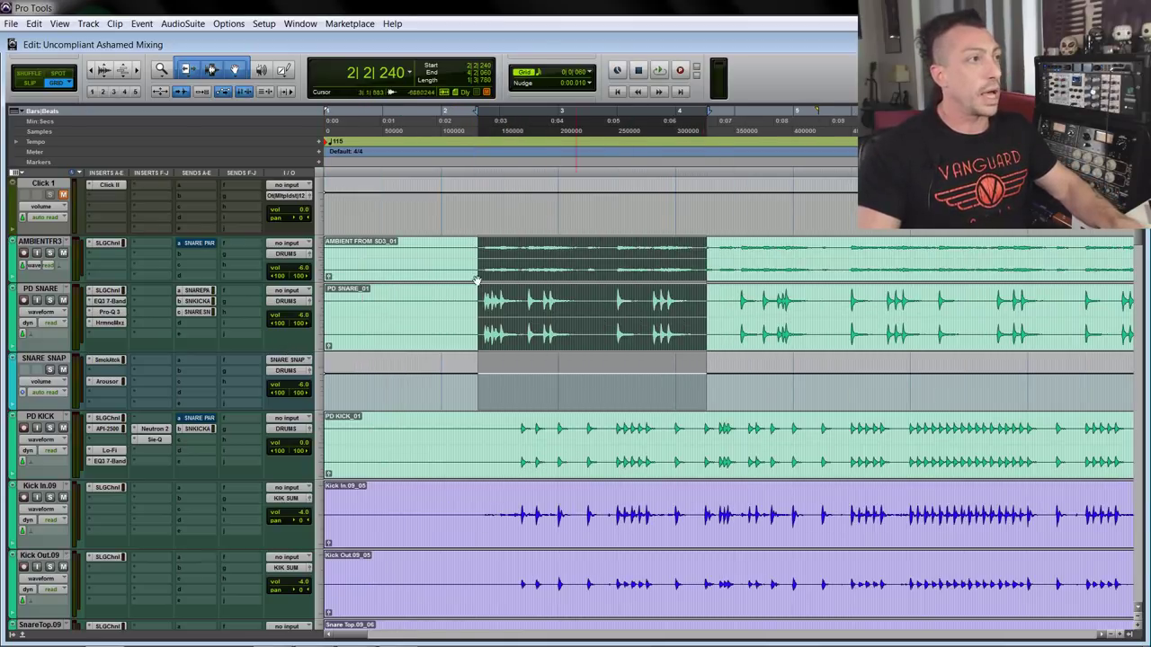
click(50, 255)
key(space)
key(r)
key(r)
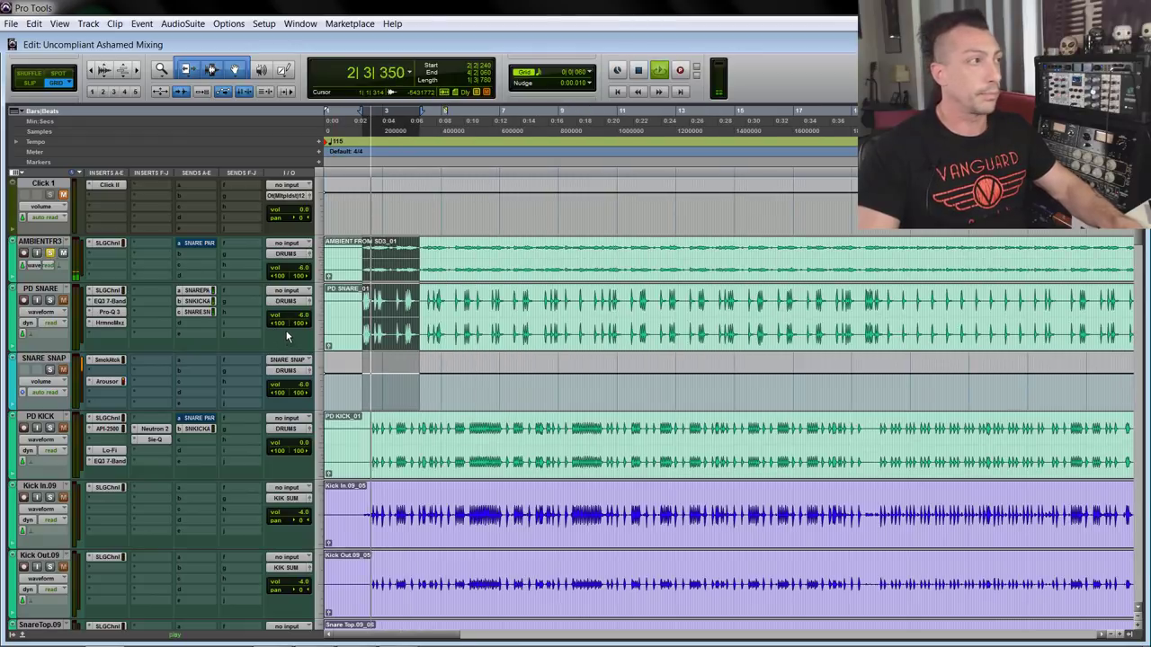
Step: Open AMBIENTFR3's SSL G-Channel and A/B it during playback, leaving it active
click(101, 243)
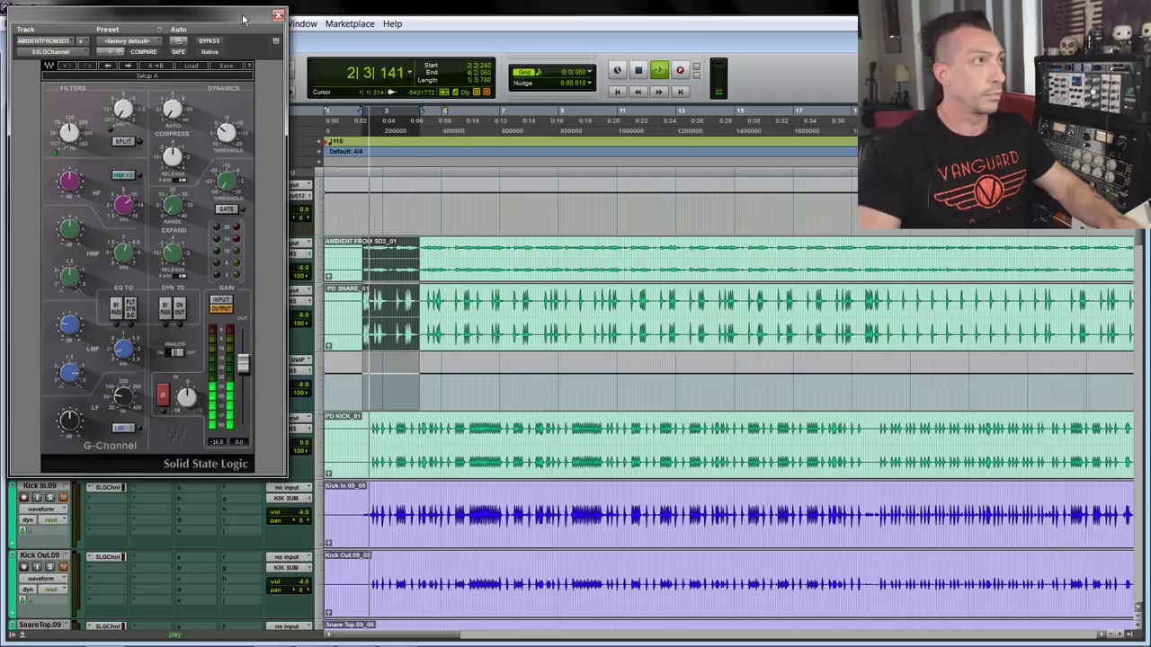
drag(245, 13, 334, 96)
drag(684, 270, 780, 270)
drag(359, 97, 661, 106)
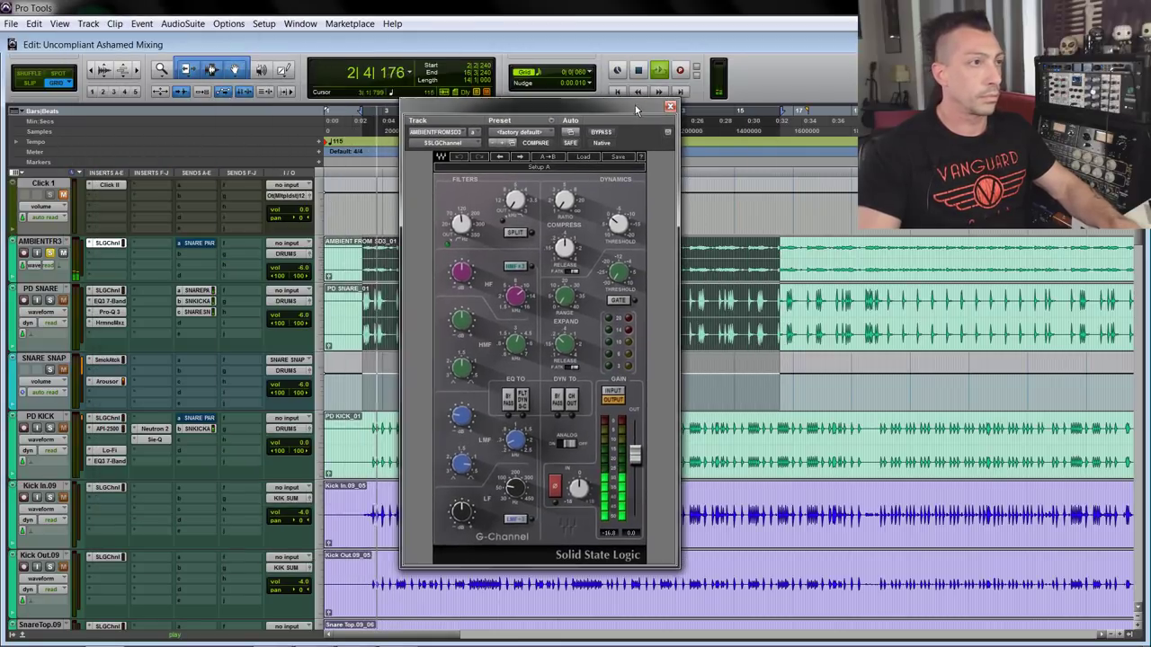
click(600, 133)
click(601, 133)
key(space)
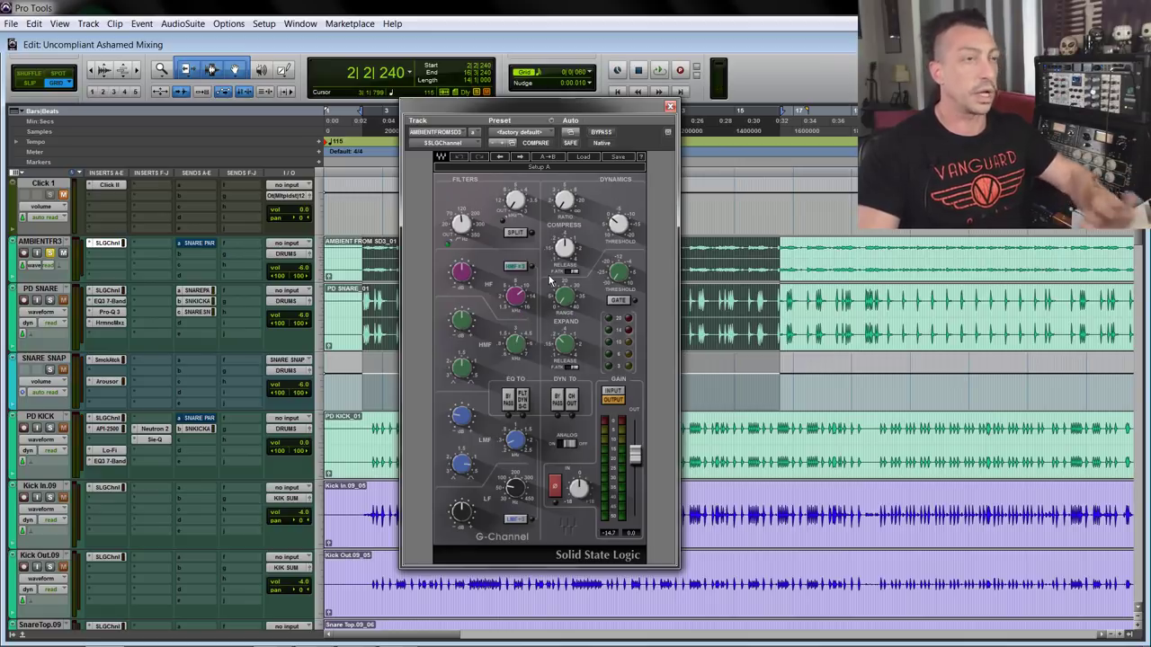
Step: Play the ambient channel once more, then close the SSL G-Channel window
mouse_move(463, 229)
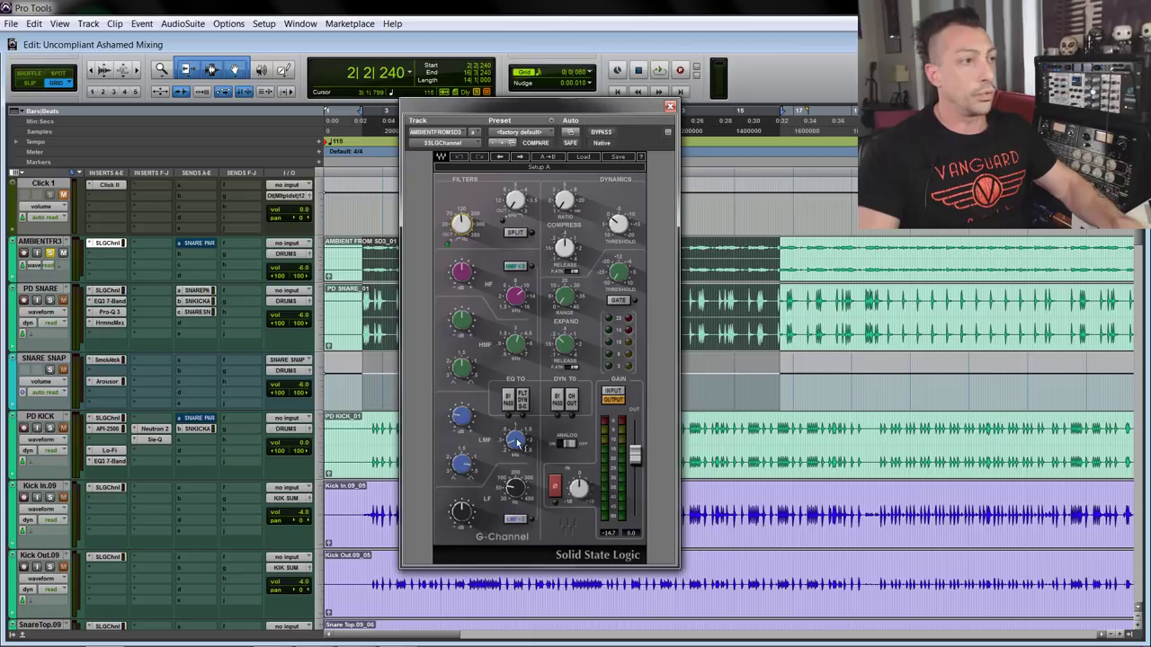
mouse_move(518, 446)
mouse_move(462, 418)
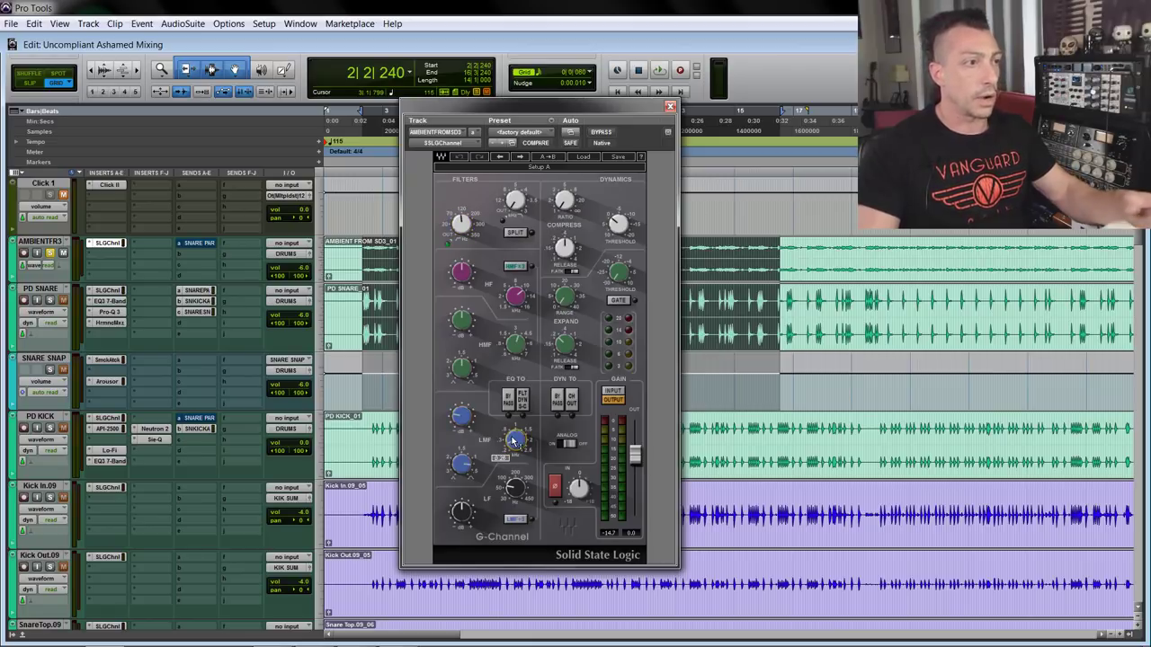
key(space)
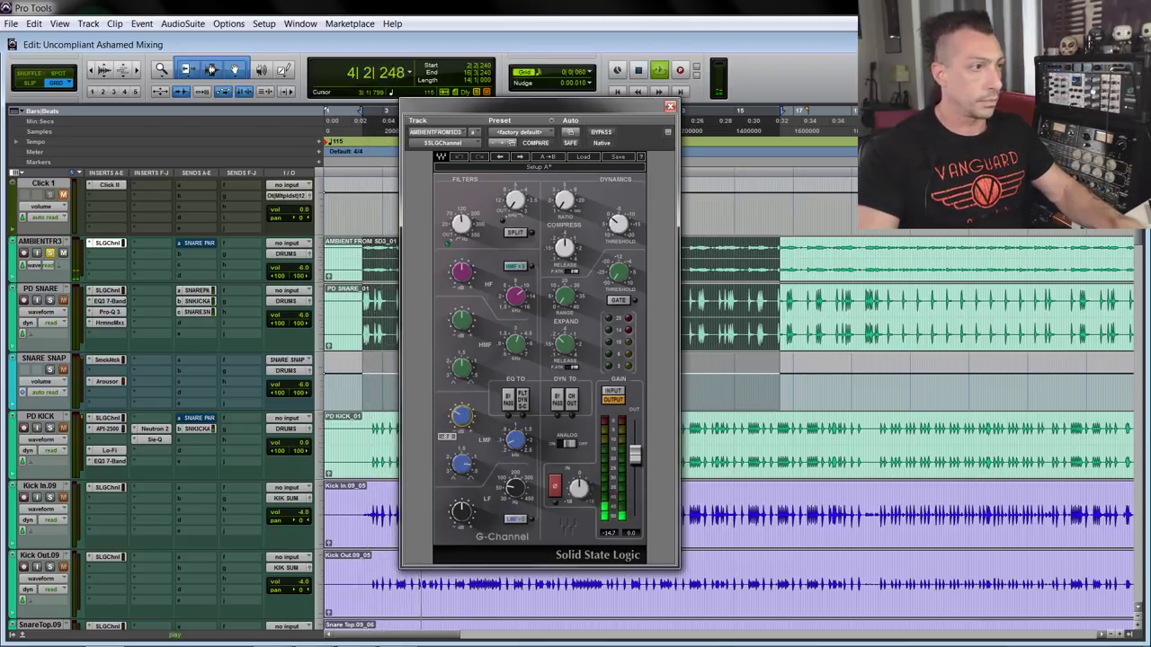
key(space)
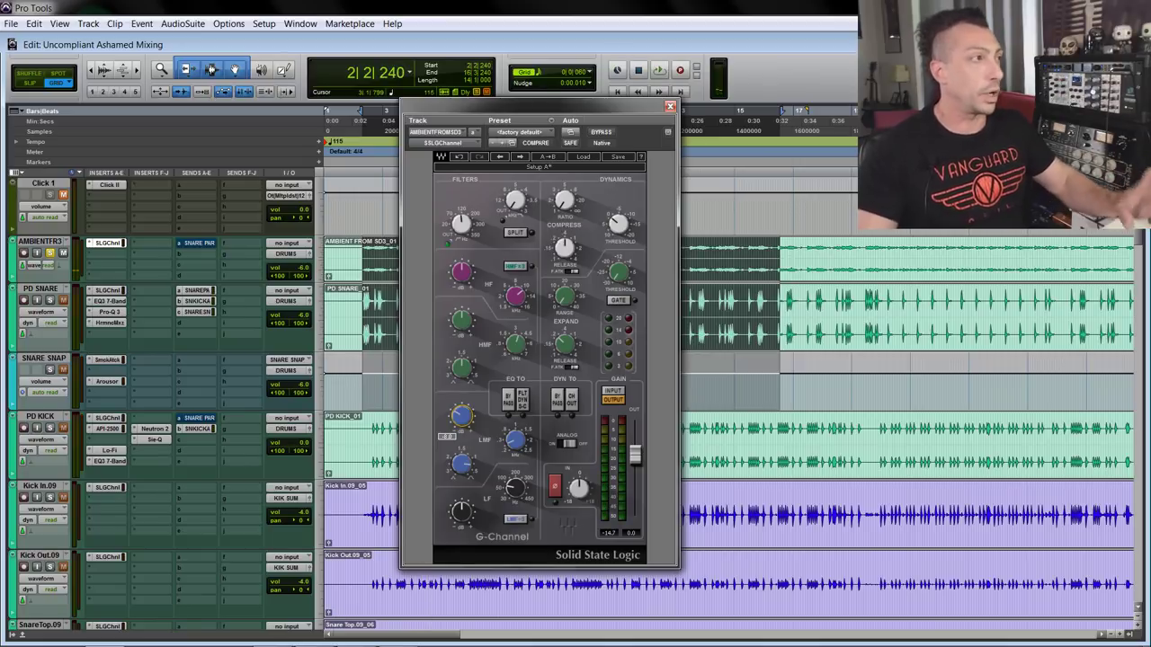
click(669, 107)
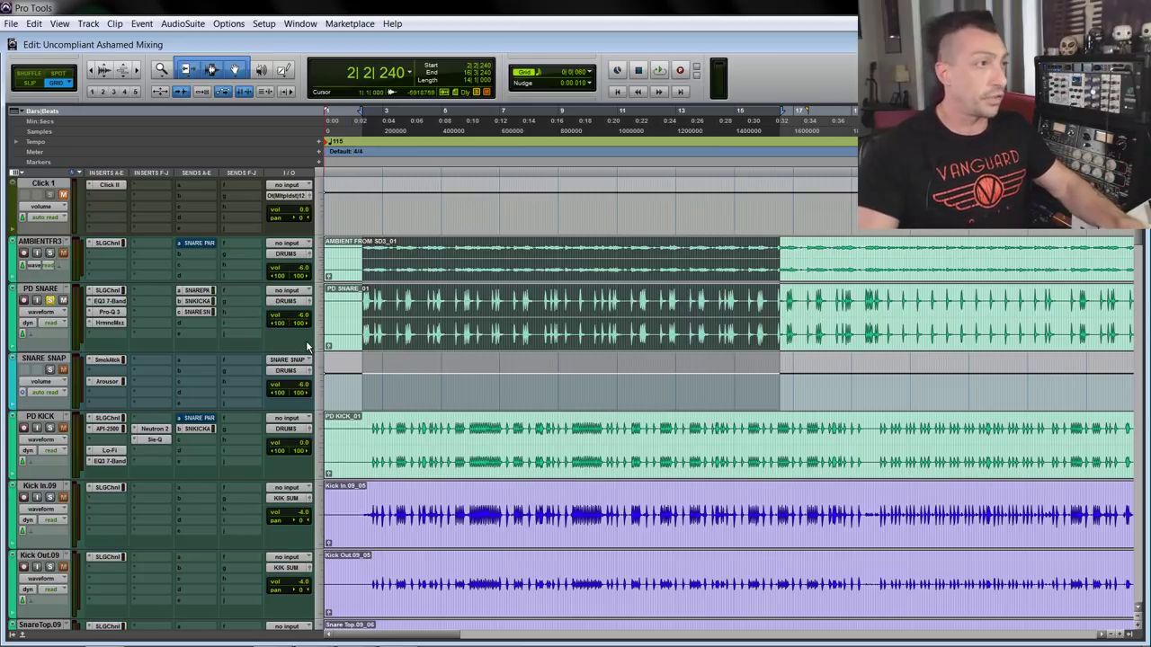
Step: Open the snare's SSL channel strip, listen during playback, then close it
key(ctrl+])
key(ctrl+])
drag(196, 314, 198, 293)
drag(124, 326, 116, 306)
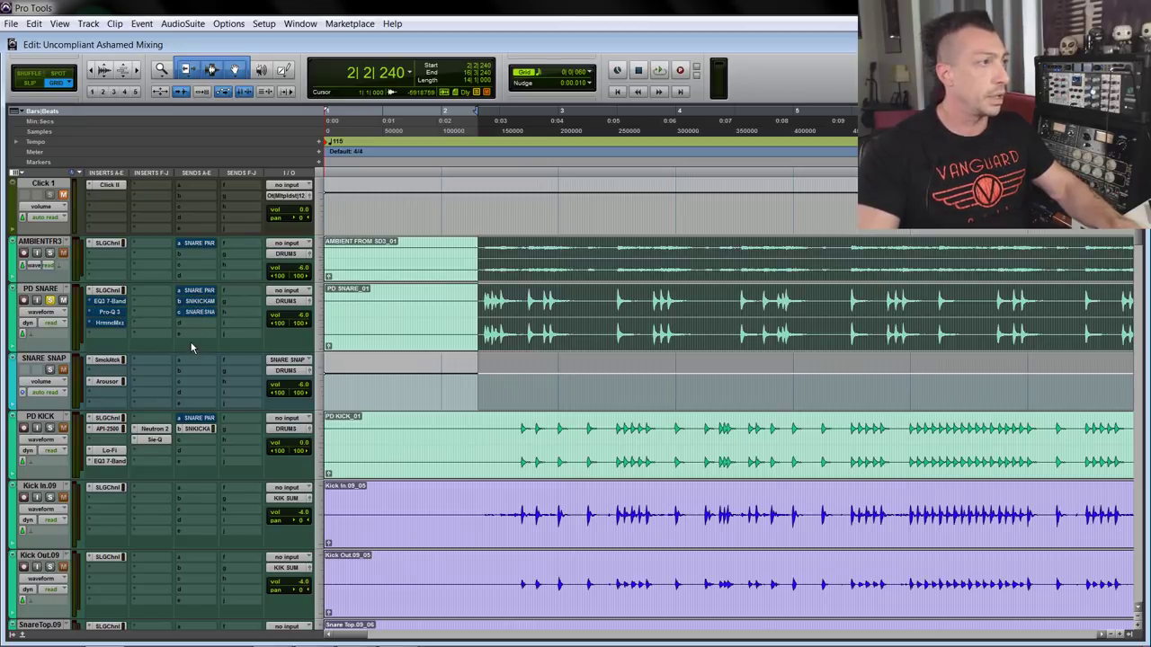
click(115, 291)
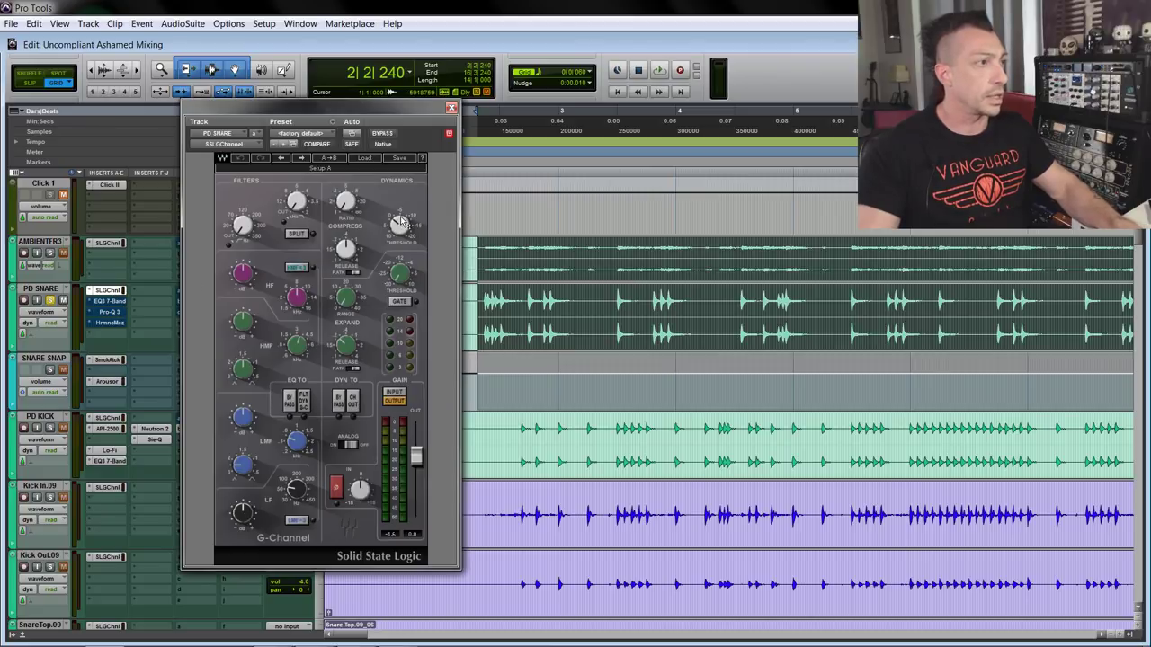
key(space)
key(ctrl+w)
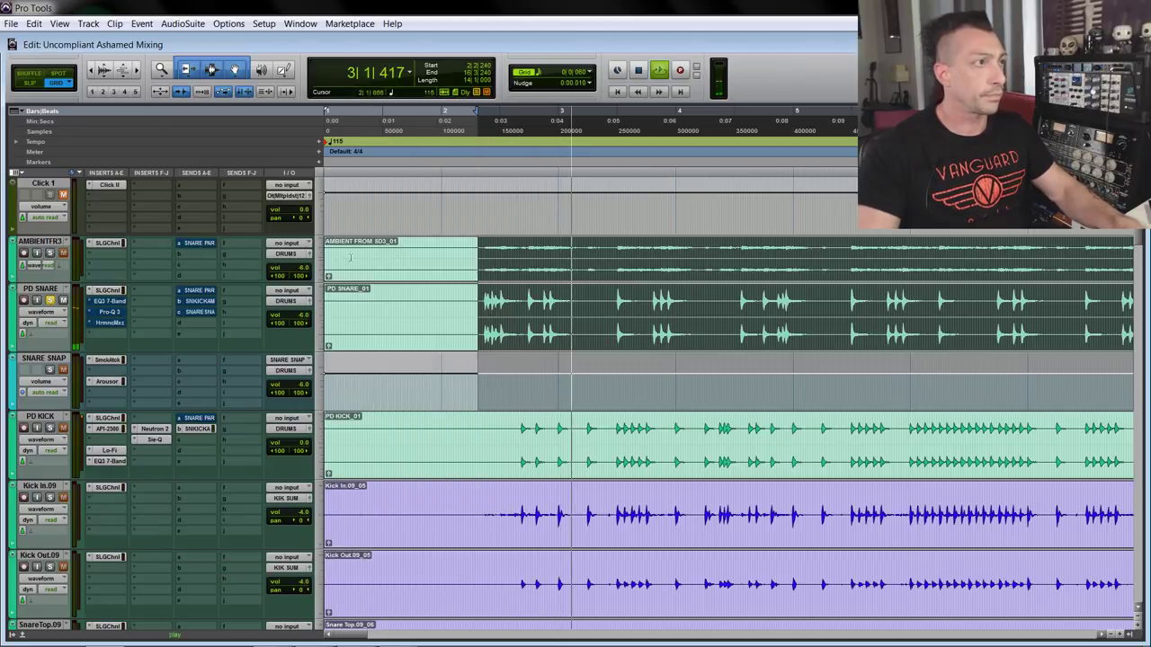
key(r)
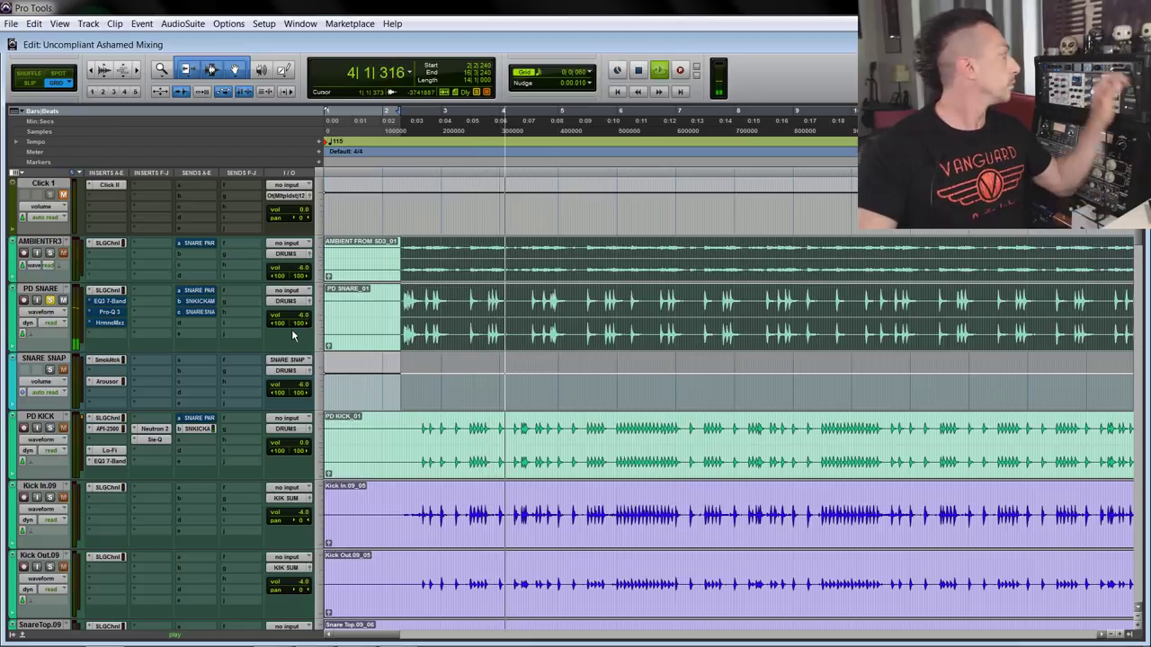
key(space)
Step: Switch PD SNARE's EQ3 7-Band on, A/B it during playback, and close it
click(110, 300)
click(210, 41)
drag(338, 23, 581, 121)
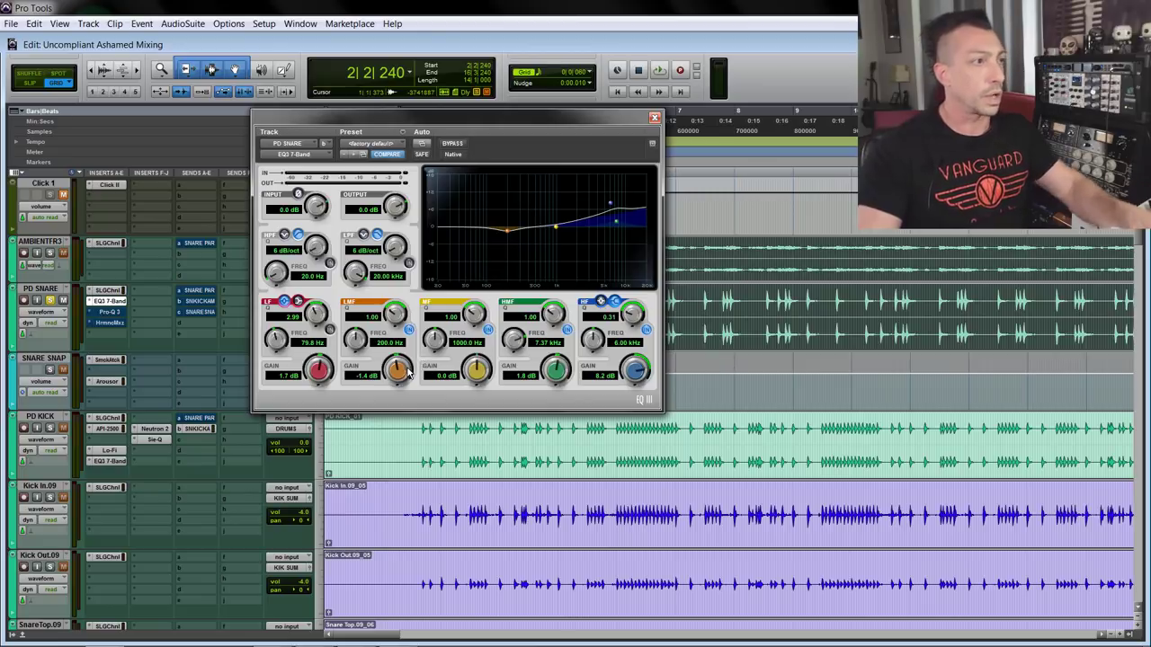
key(space)
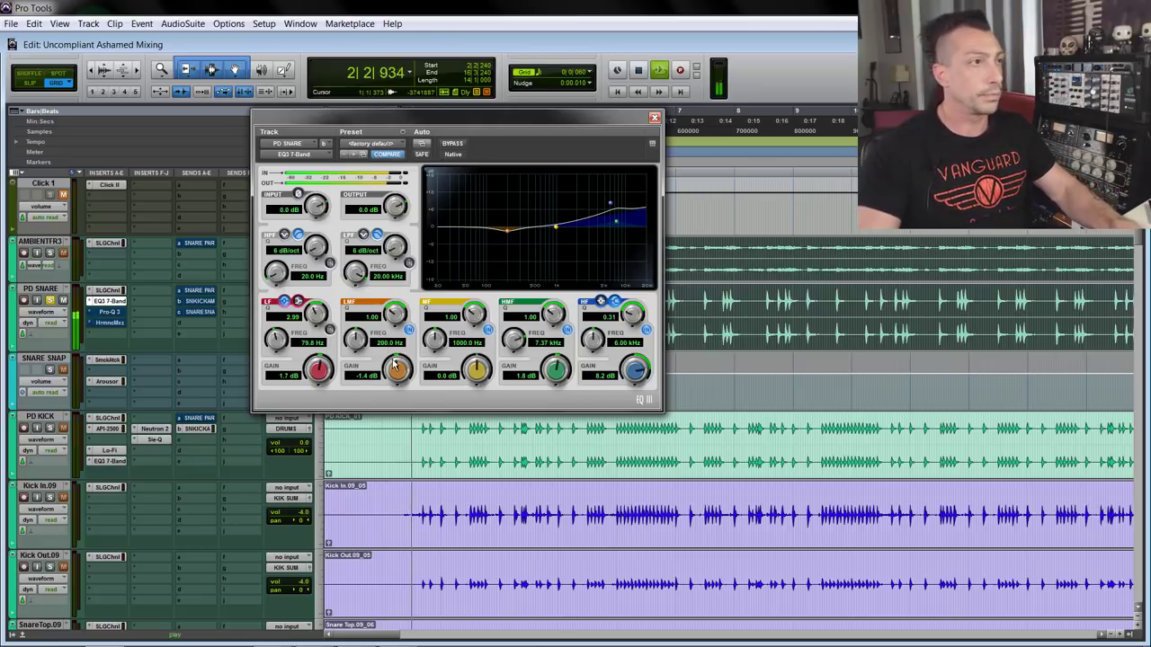
click(453, 148)
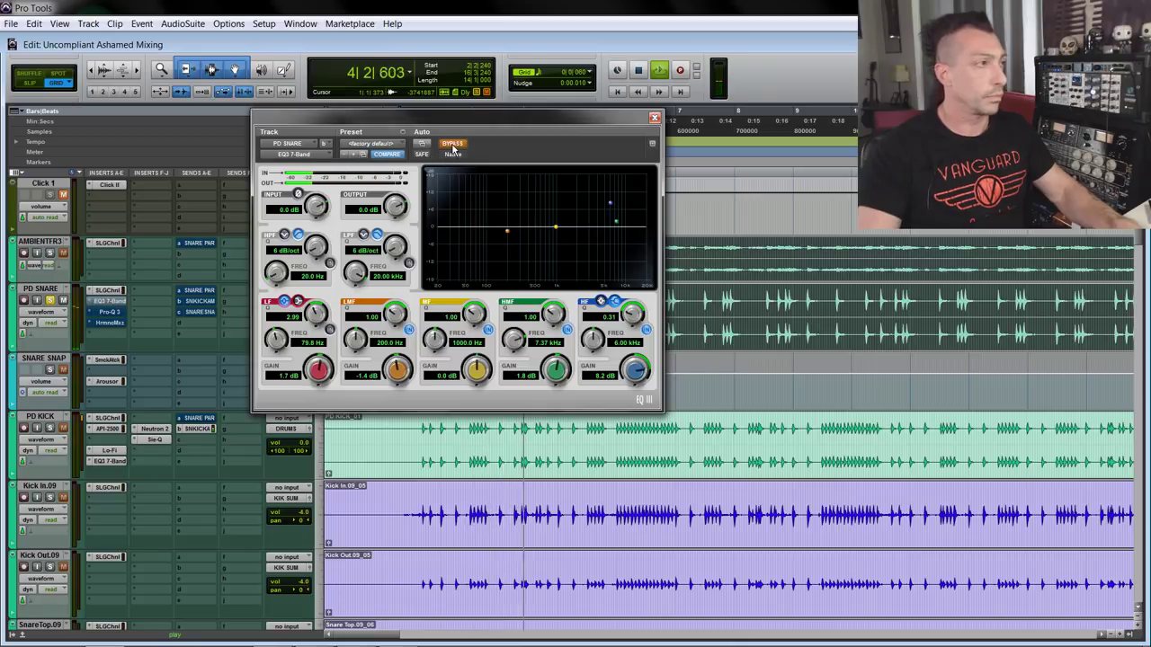
click(452, 147)
key(space)
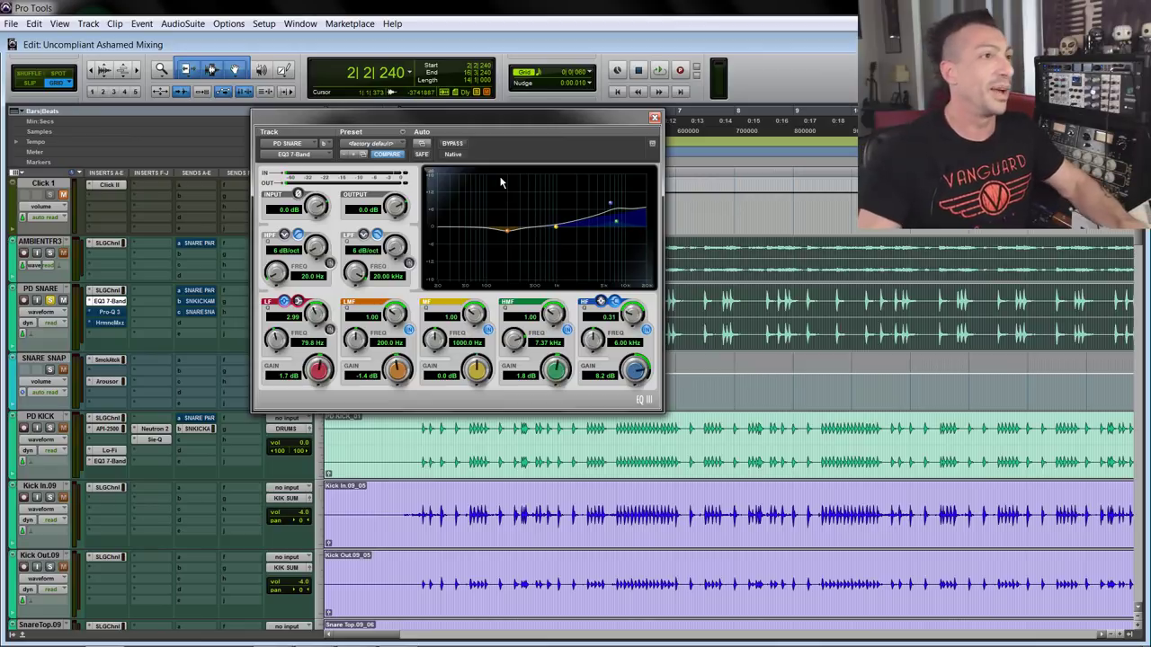
click(654, 120)
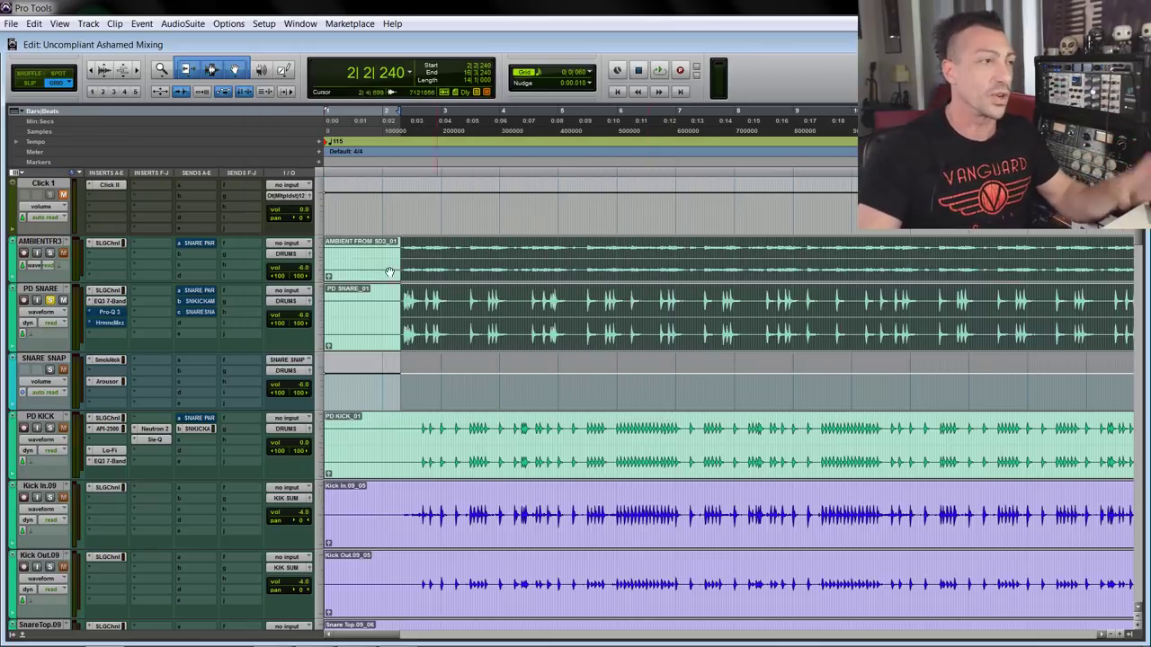
Step: Take the snare's Pro-Q 3 out of bypass and A/B it during playback
click(109, 312)
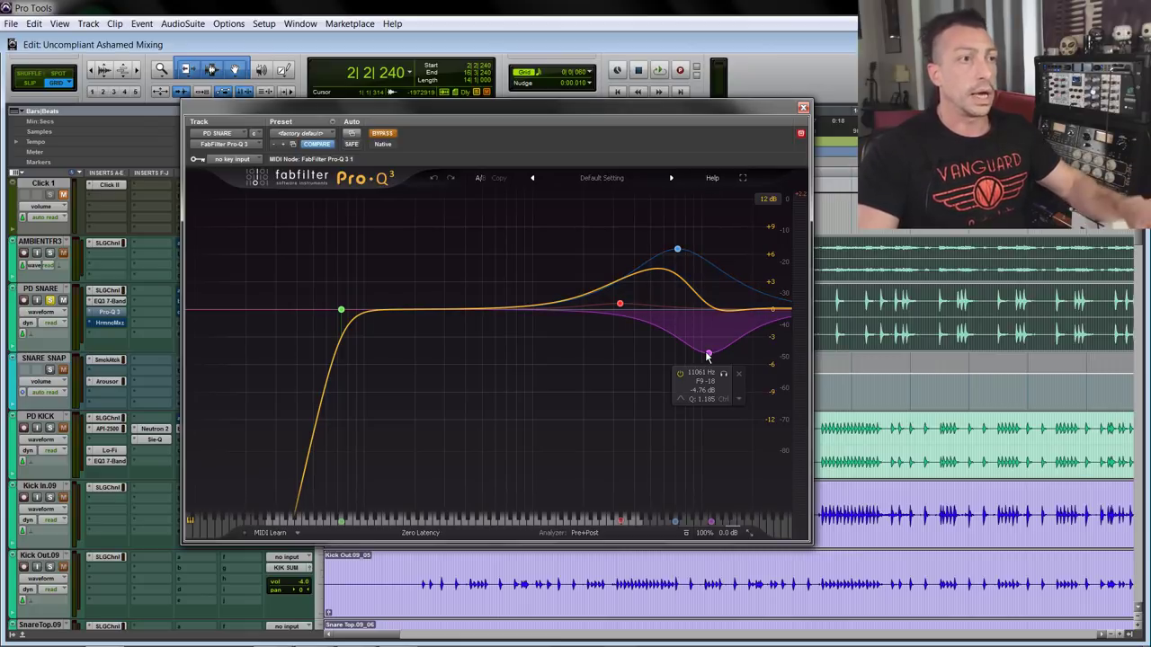
click(381, 135)
key(space)
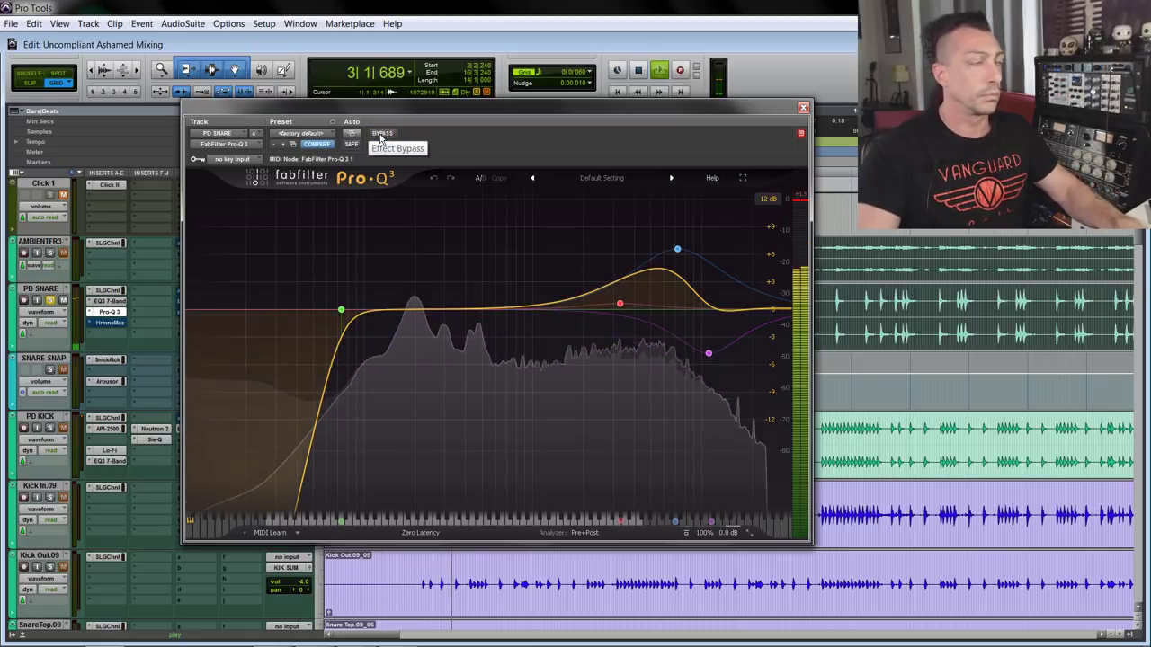
click(382, 135)
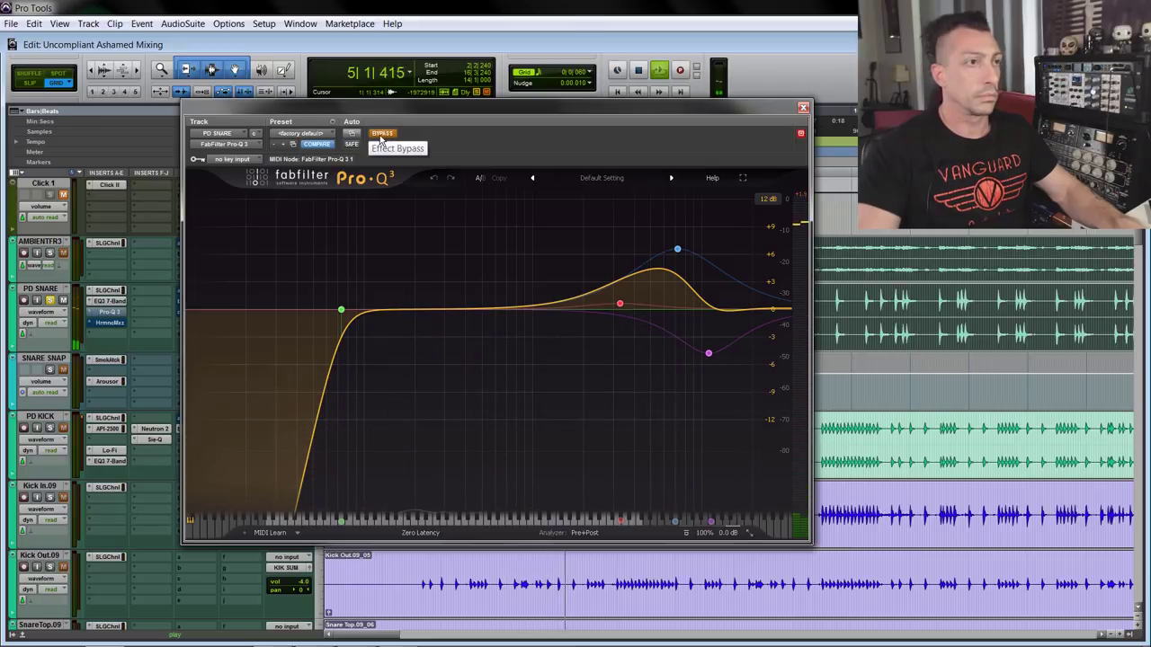
click(380, 136)
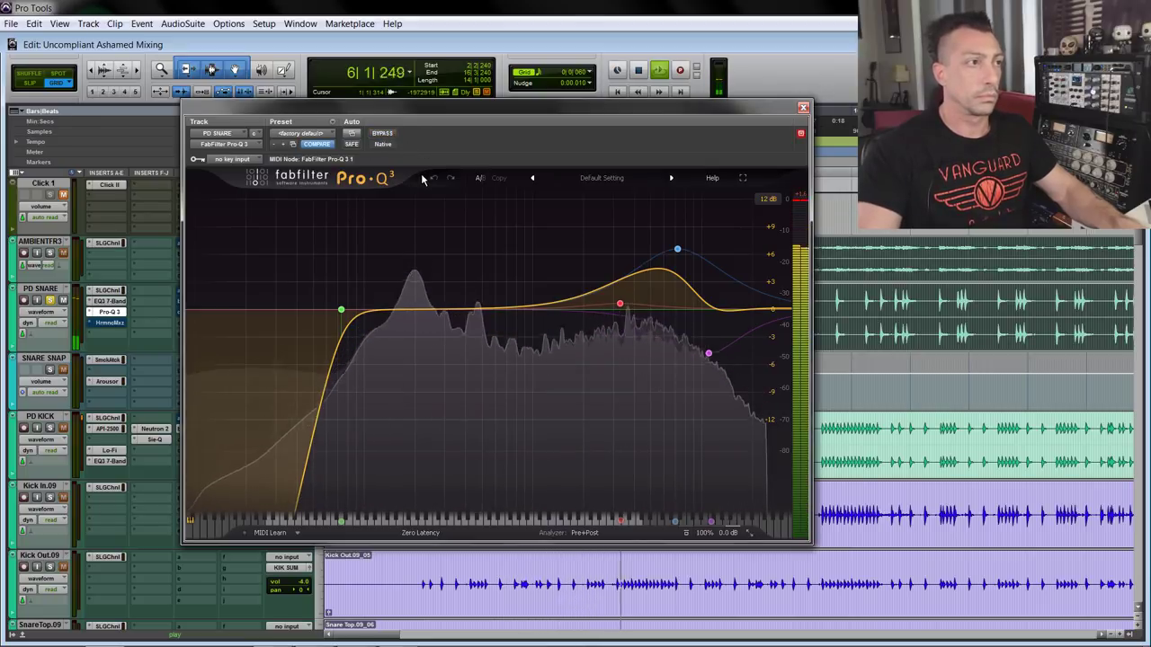
key(space)
Step: Inspect the Pro-Q 3 low-cut band near 73 Hz, then close the window
mouse_move(356, 297)
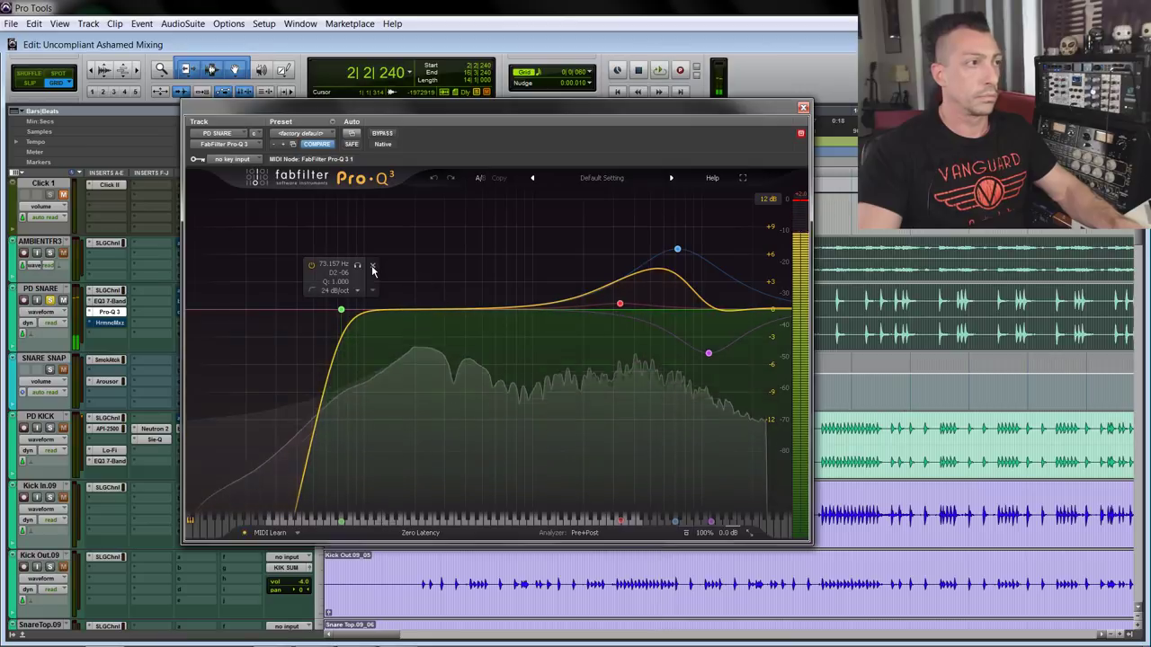
click(342, 311)
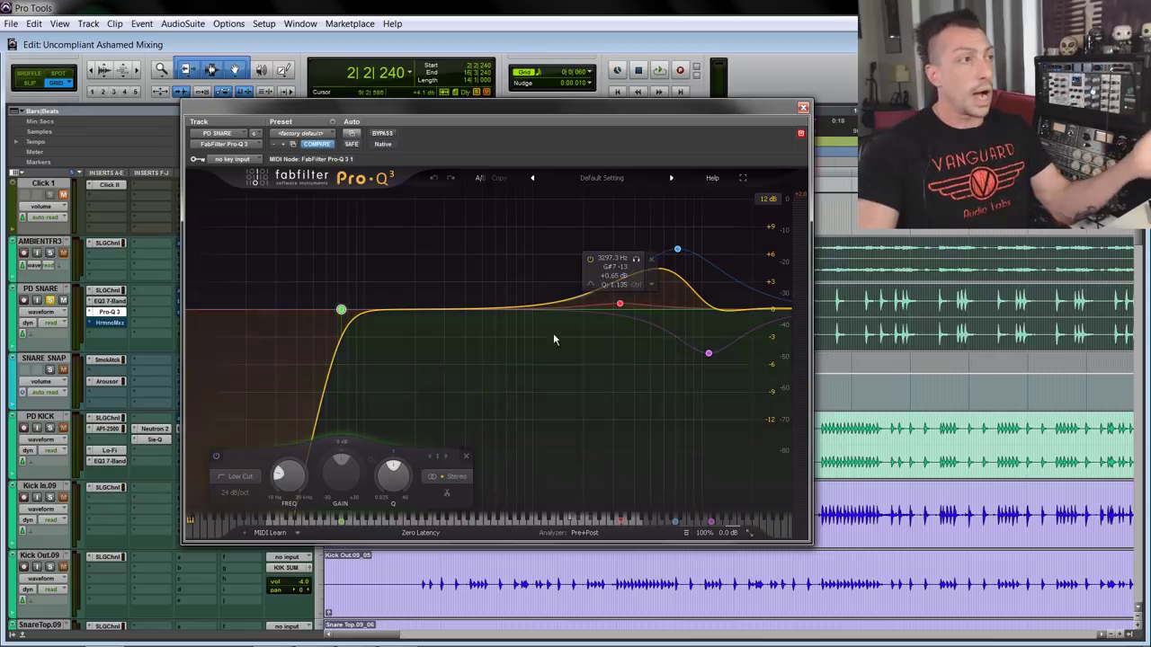
mouse_move(356, 315)
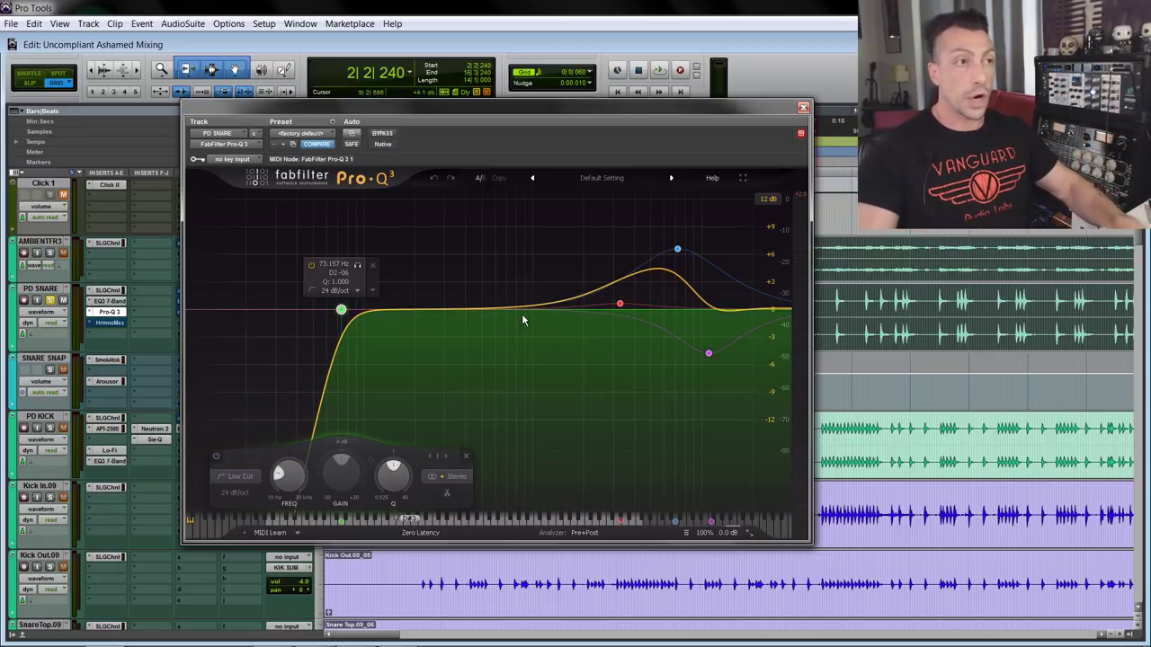
click(803, 107)
Step: Select the snare from about 10 s to 28 s and briefly reopen Pro-Q 3
key(r)
key(t)
key(t)
key(r)
key(r)
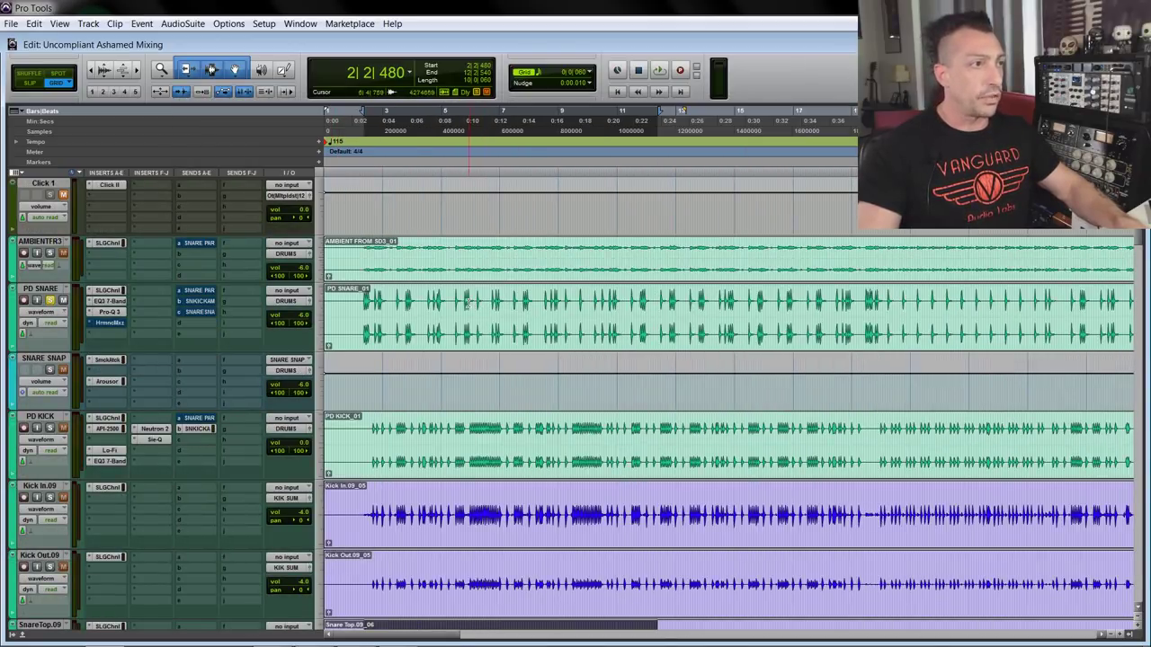
drag(463, 303, 719, 305)
key(t)
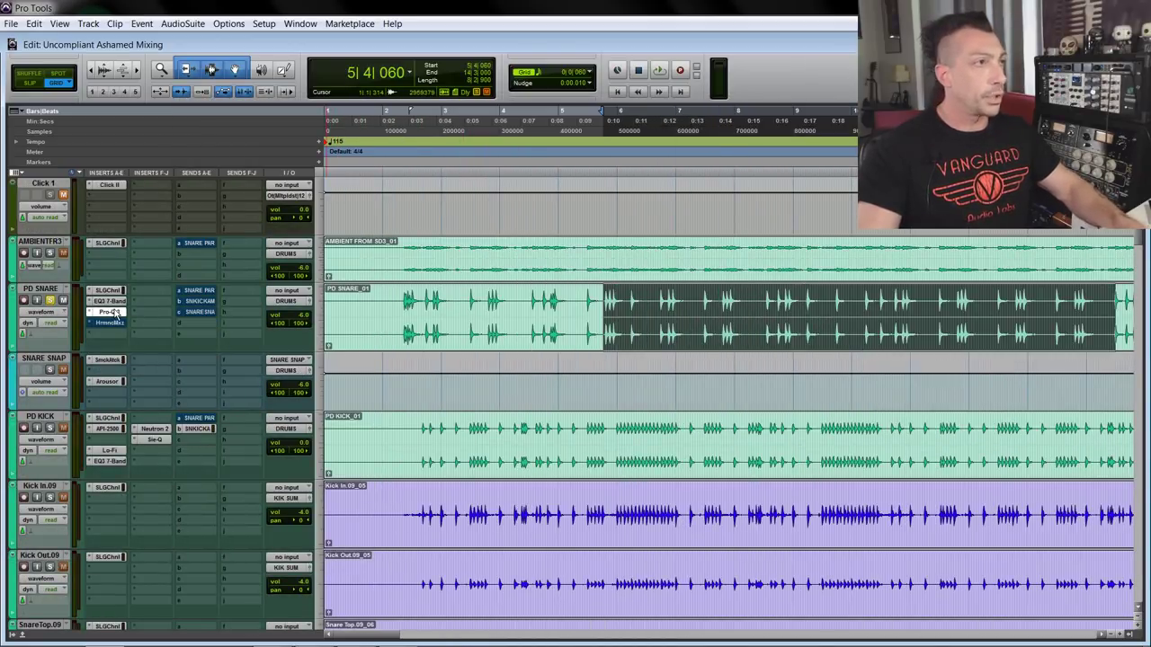
click(188, 294)
click(630, 16)
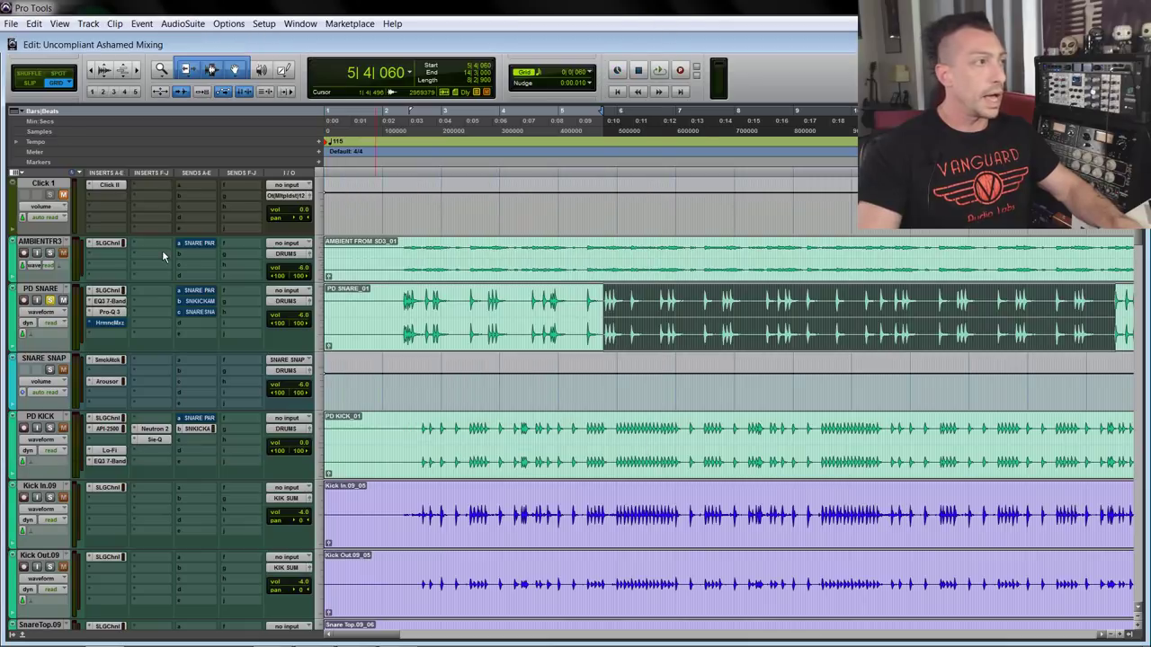
Step: Switch the snare's Harmonic Maximizer on, A/B it during playback, and close it
click(110, 323)
drag(383, 17, 645, 228)
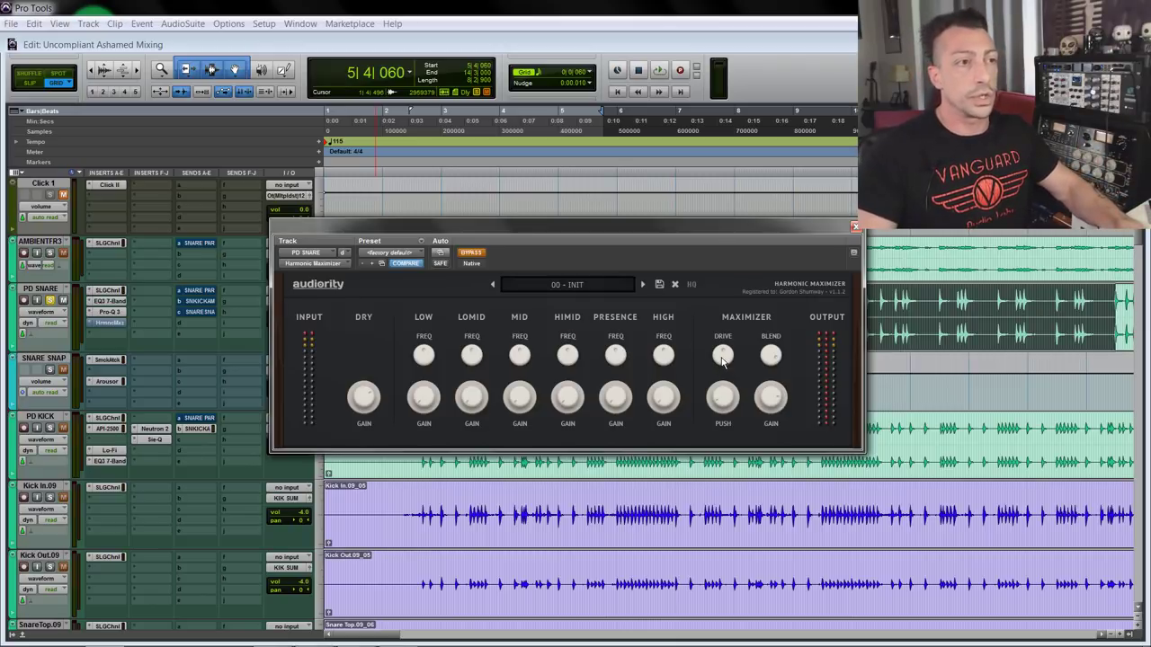
mouse_move(721, 359)
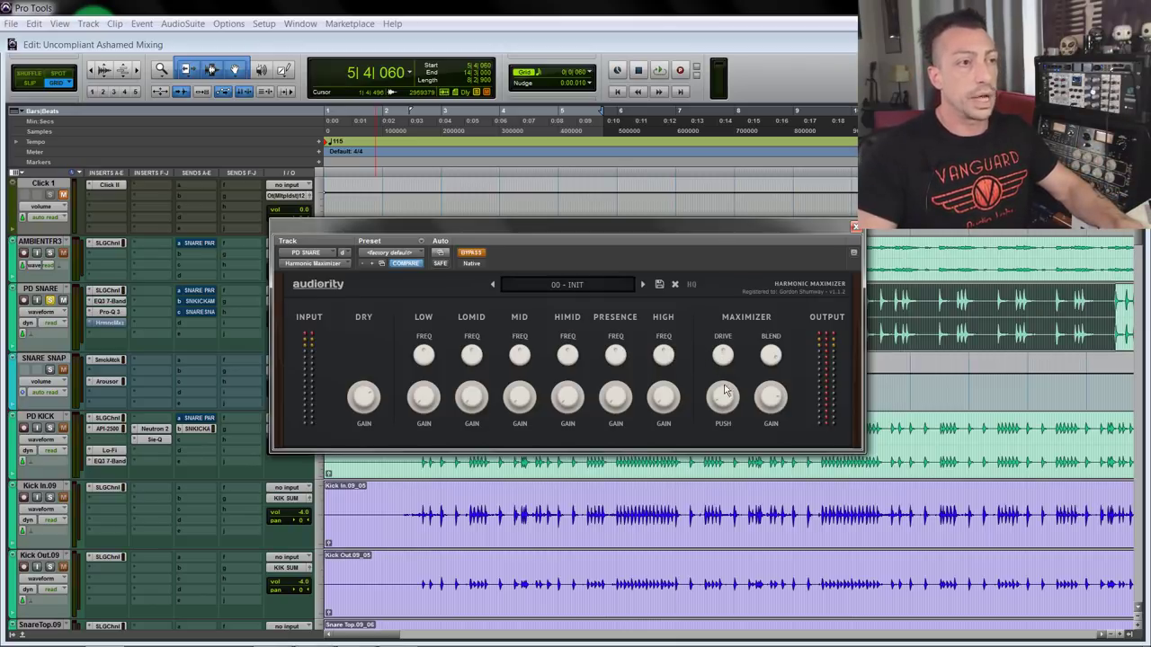
mouse_move(725, 393)
key(space)
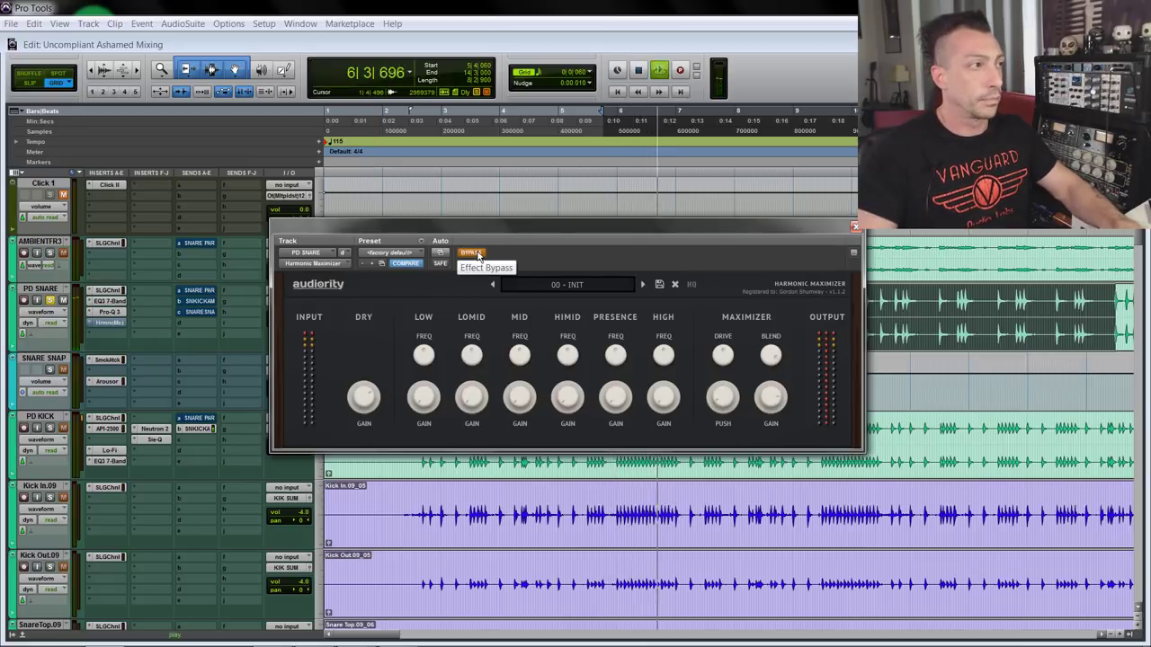
click(472, 253)
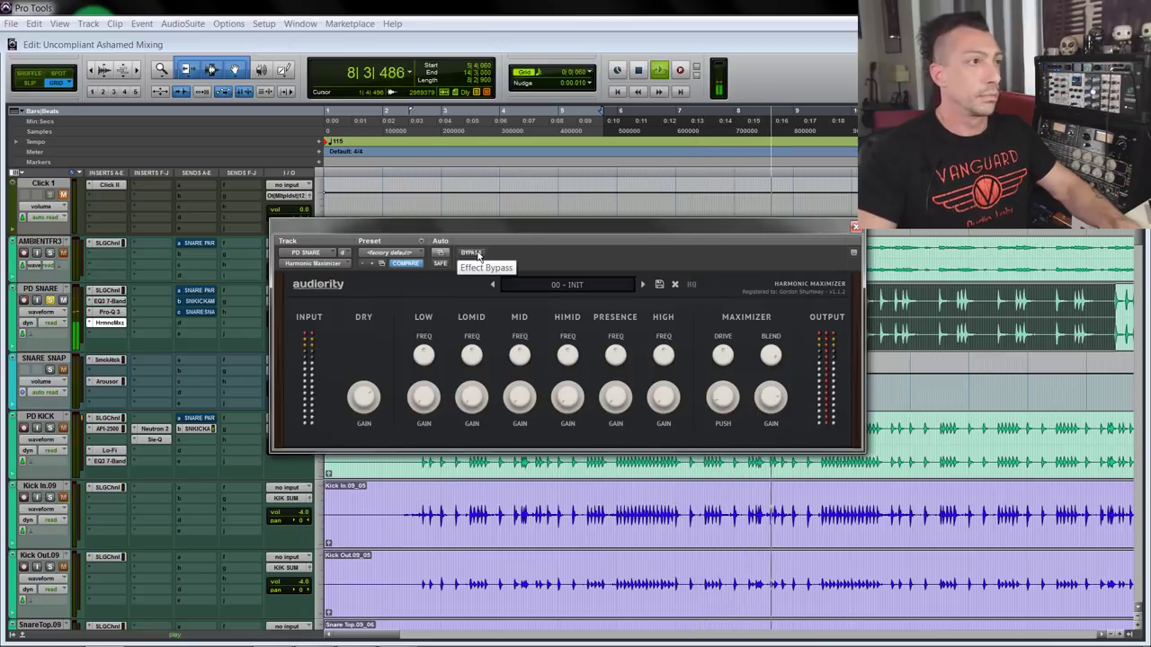
click(474, 253)
click(474, 254)
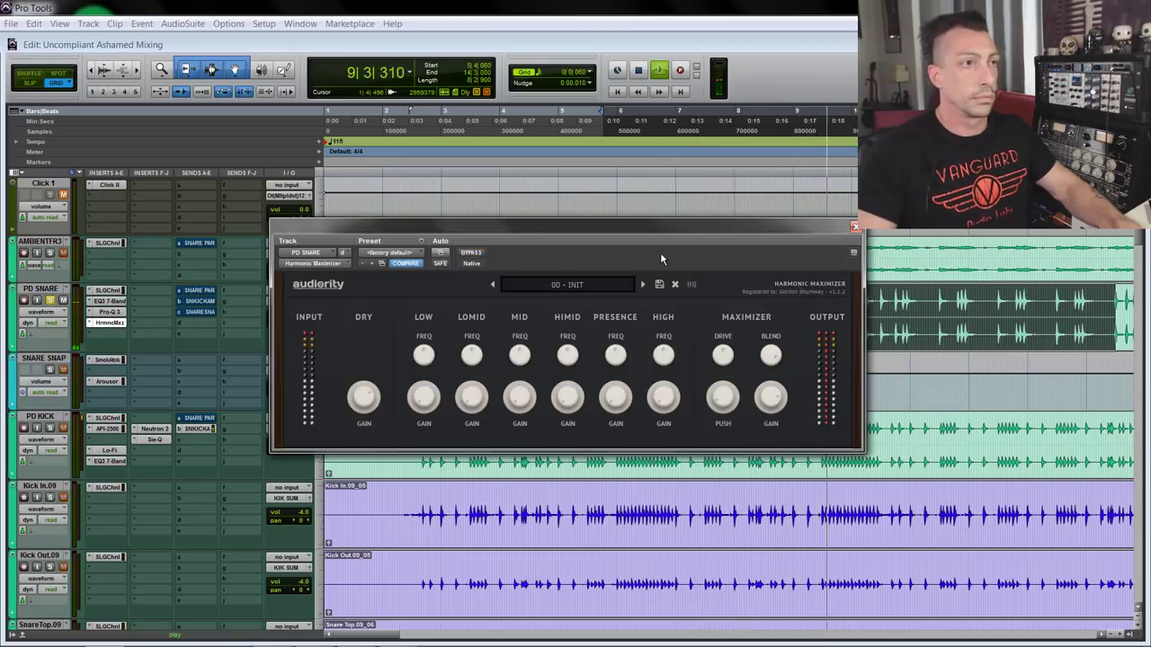
click(854, 226)
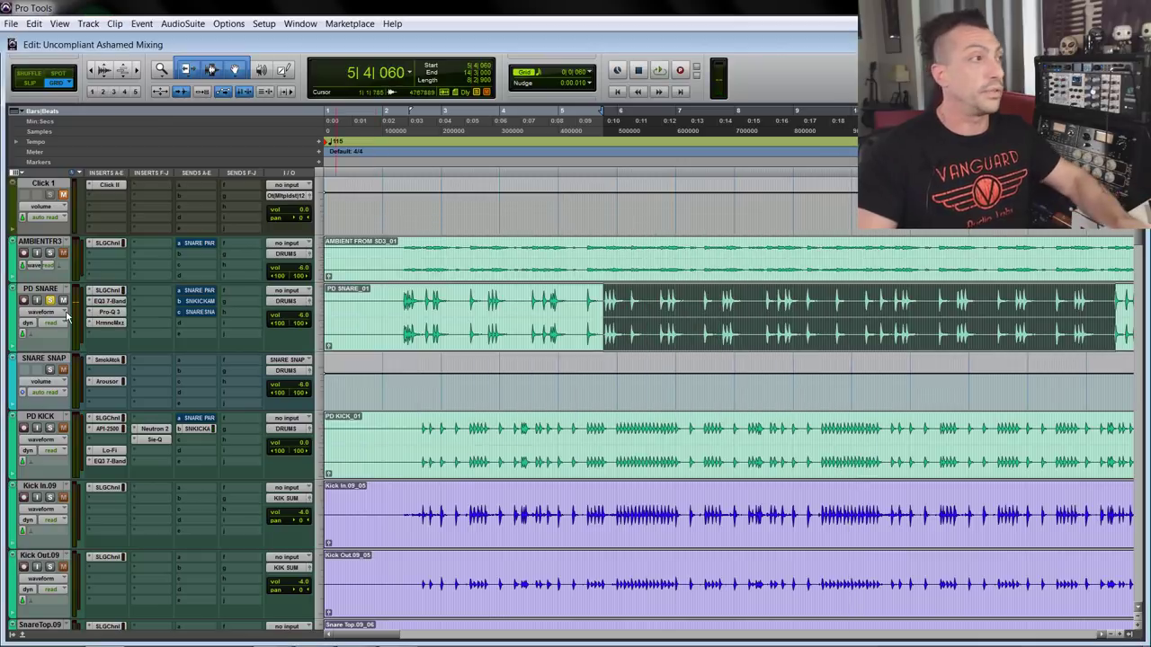
Step: Check PD SNARE's send level to SNARE PAR, then close the send window
click(199, 293)
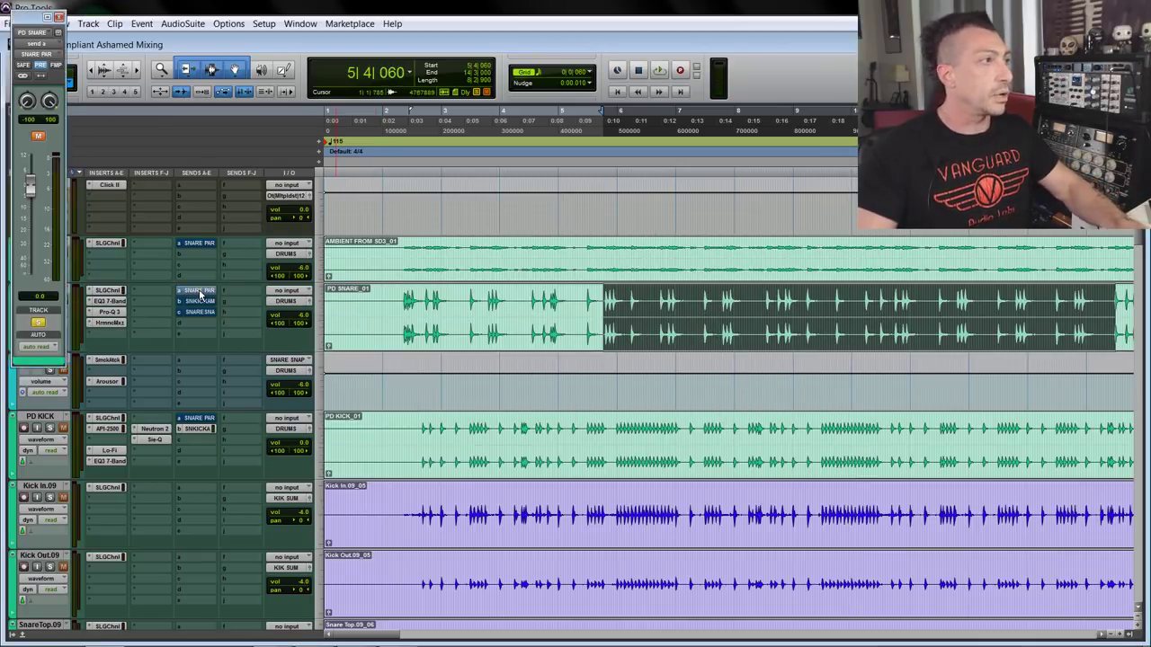
drag(33, 19, 352, 56)
click(379, 50)
Step: Route the SNARE PAR track's output to the DRUMS (Stereo) bus
scroll(234, 305, down, 15)
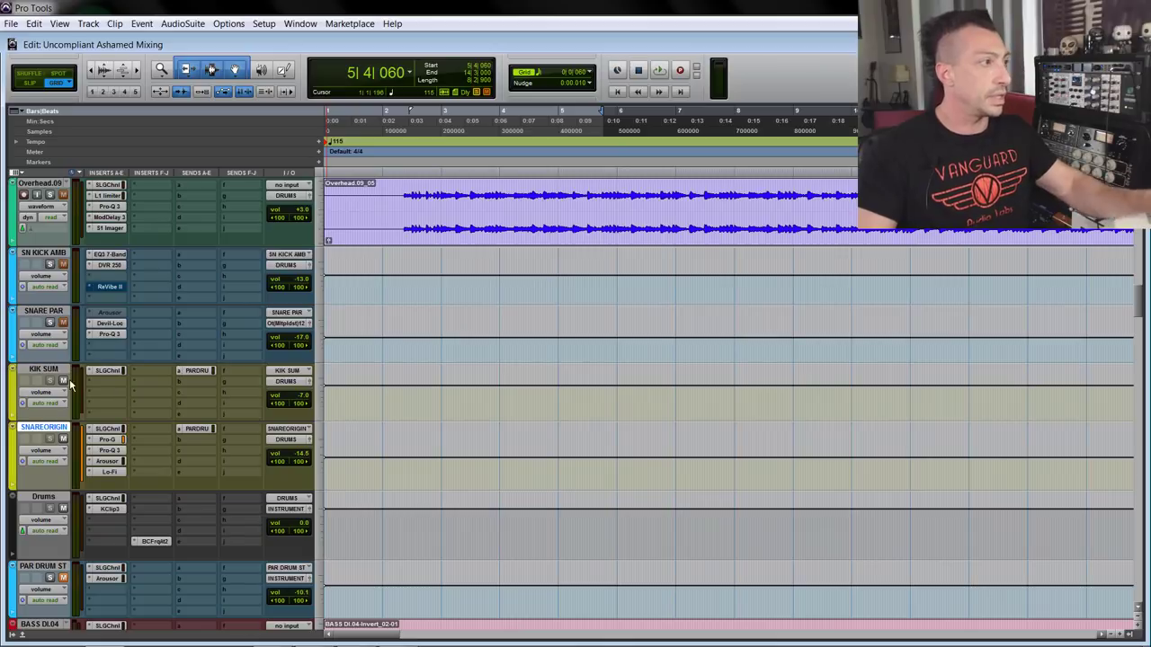
click(51, 315)
scroll(49, 323, up, 10)
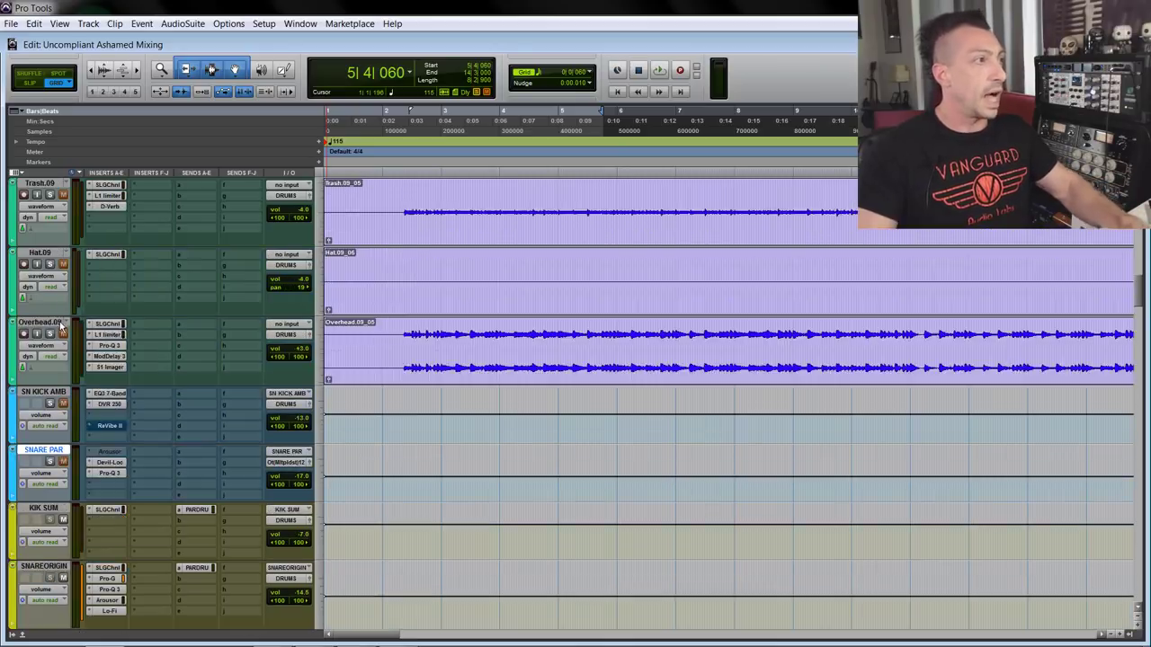
scroll(41, 360, down, 9)
scroll(35, 364, down, 2)
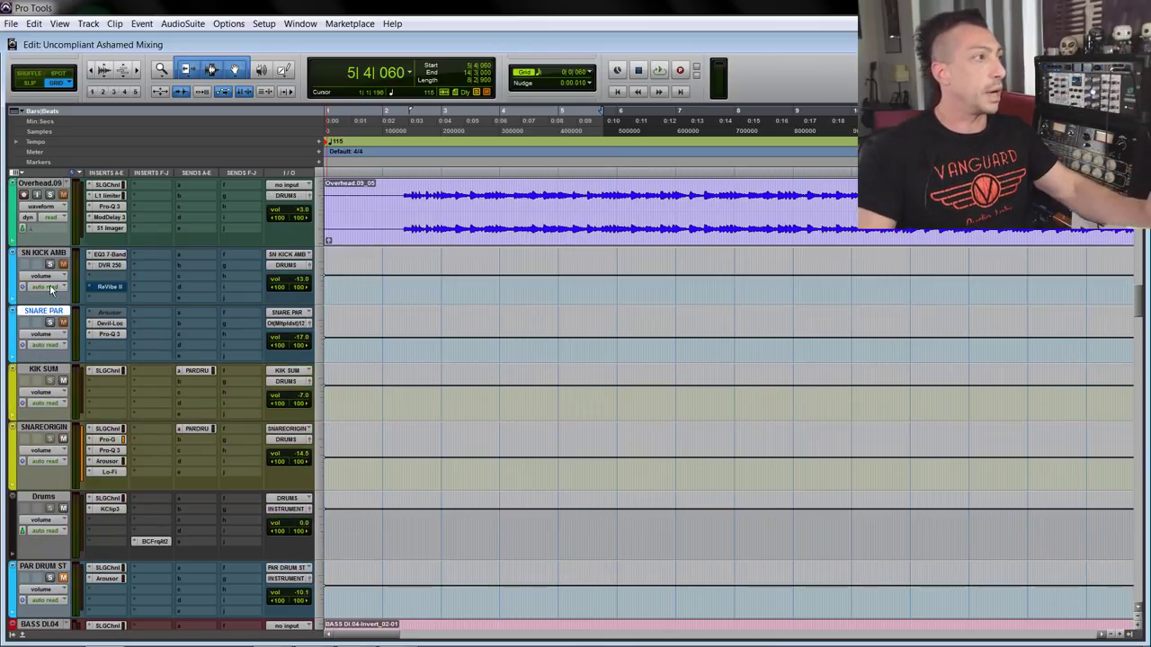
click(45, 255)
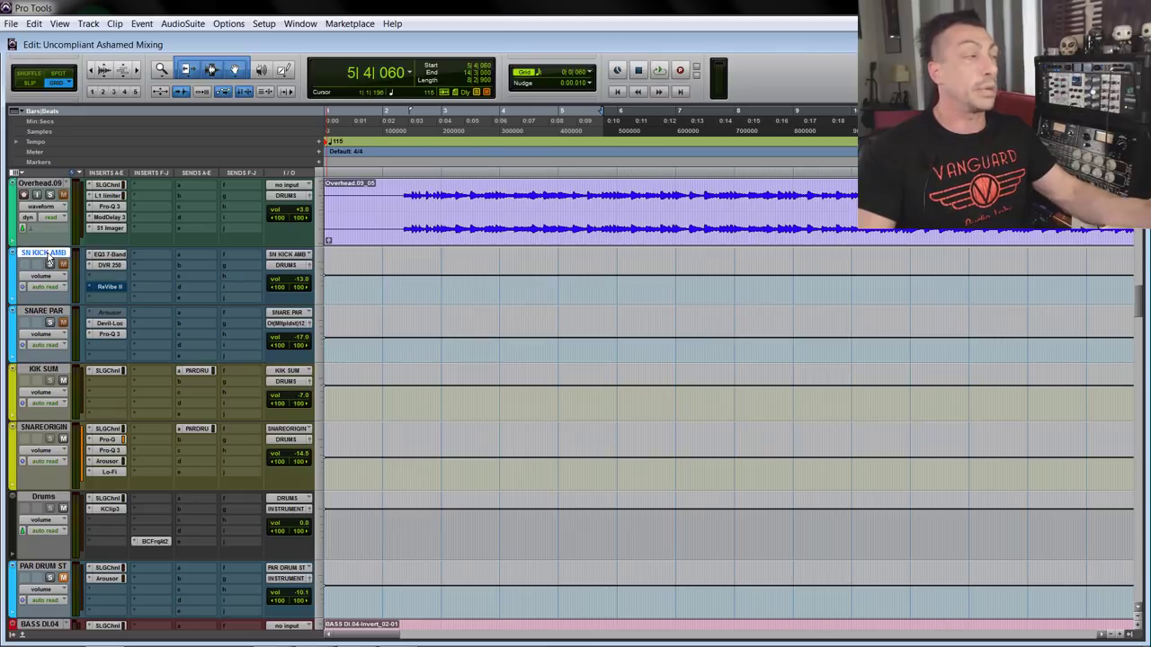
click(45, 311)
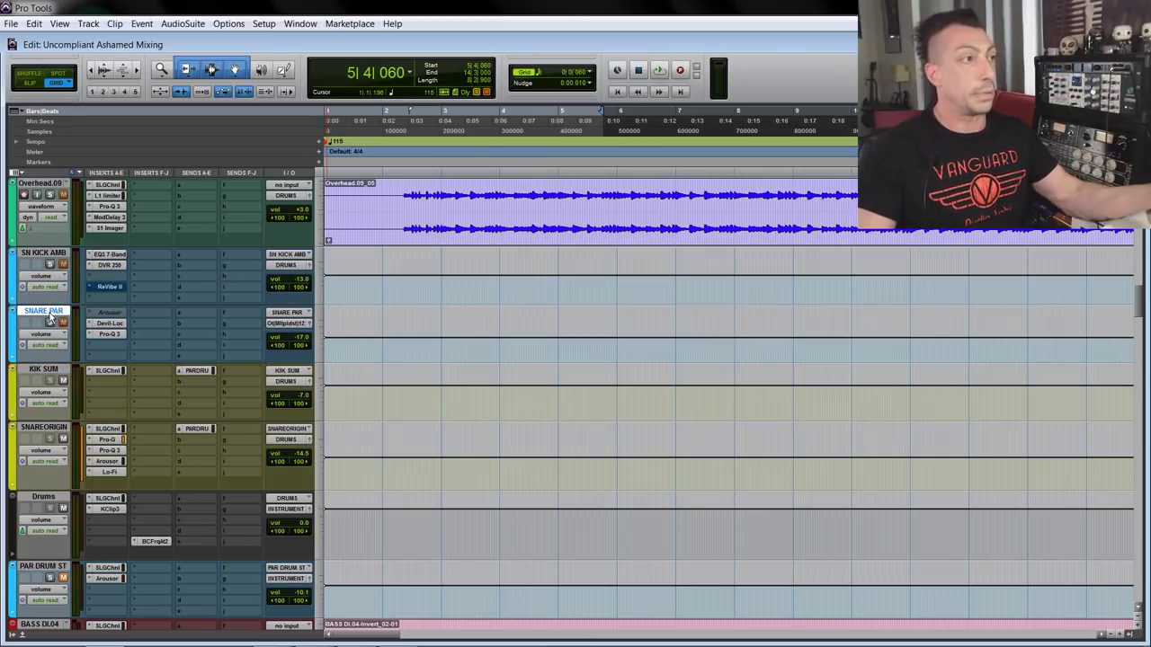
click(302, 329)
mouse_move(364, 361)
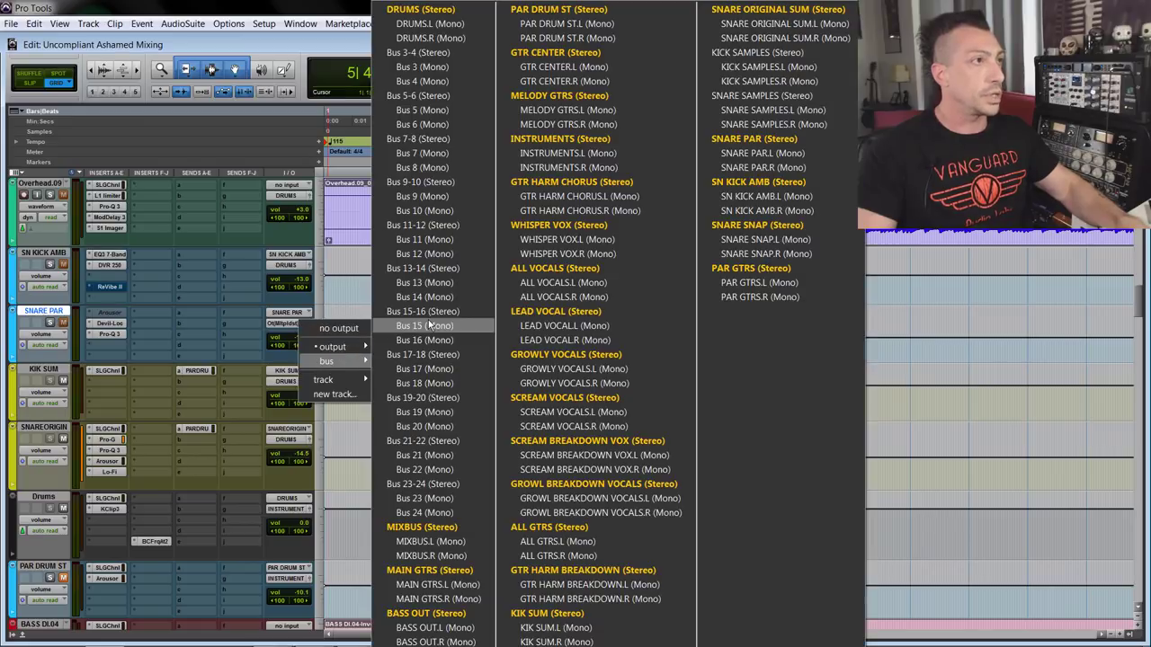
click(437, 12)
Step: Select the KIK SUM track and adjust the timeline zoom
click(45, 370)
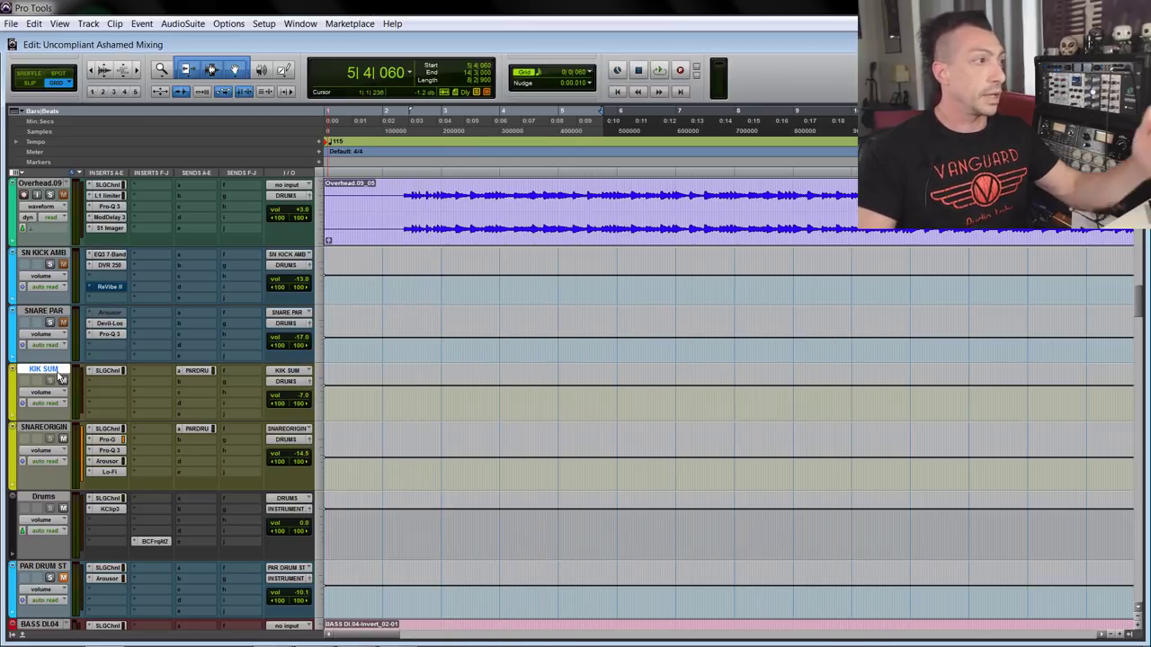
scroll(190, 409, up, 10)
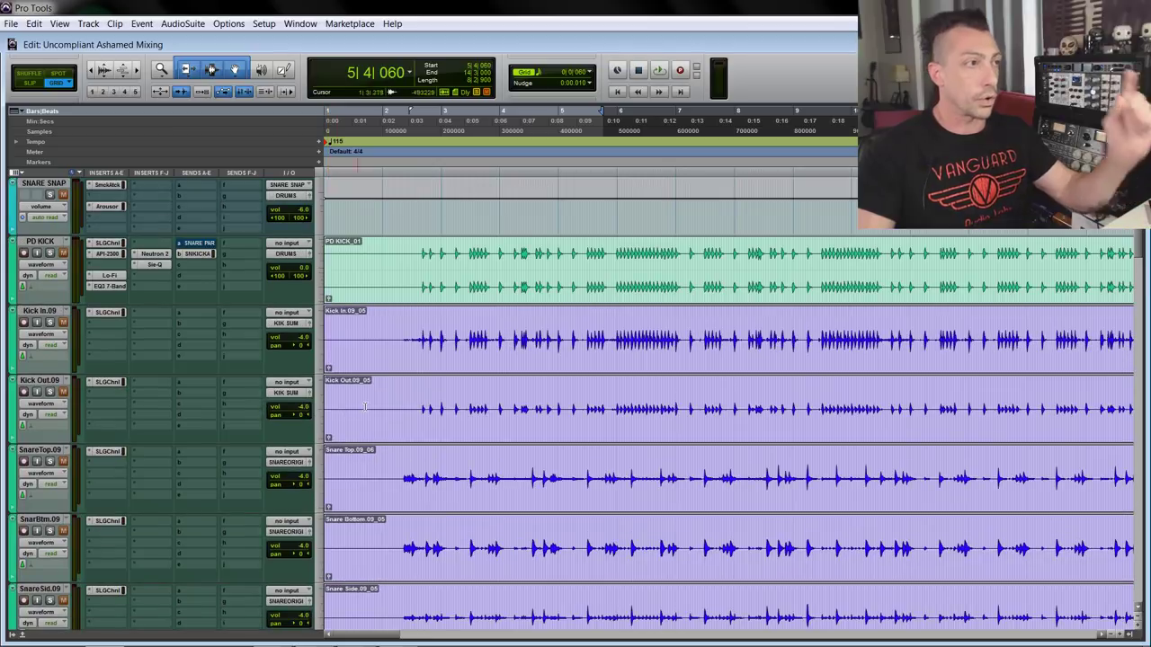
scroll(216, 360, down, 10)
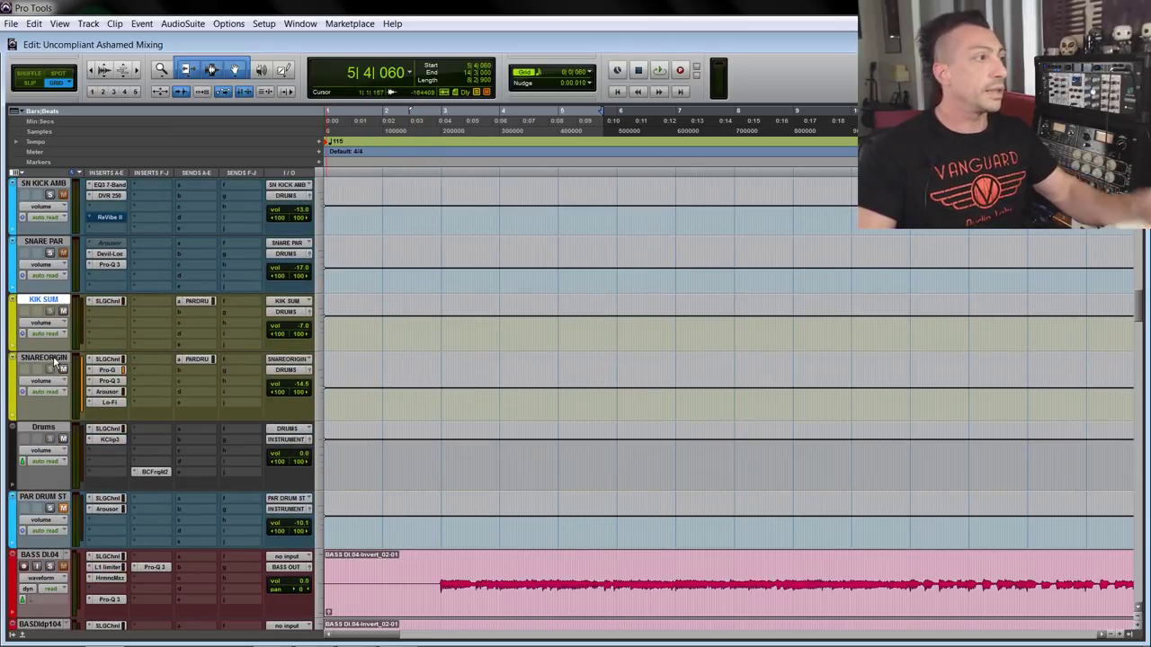
scroll(260, 413, up, 10)
scroll(259, 412, up, 4)
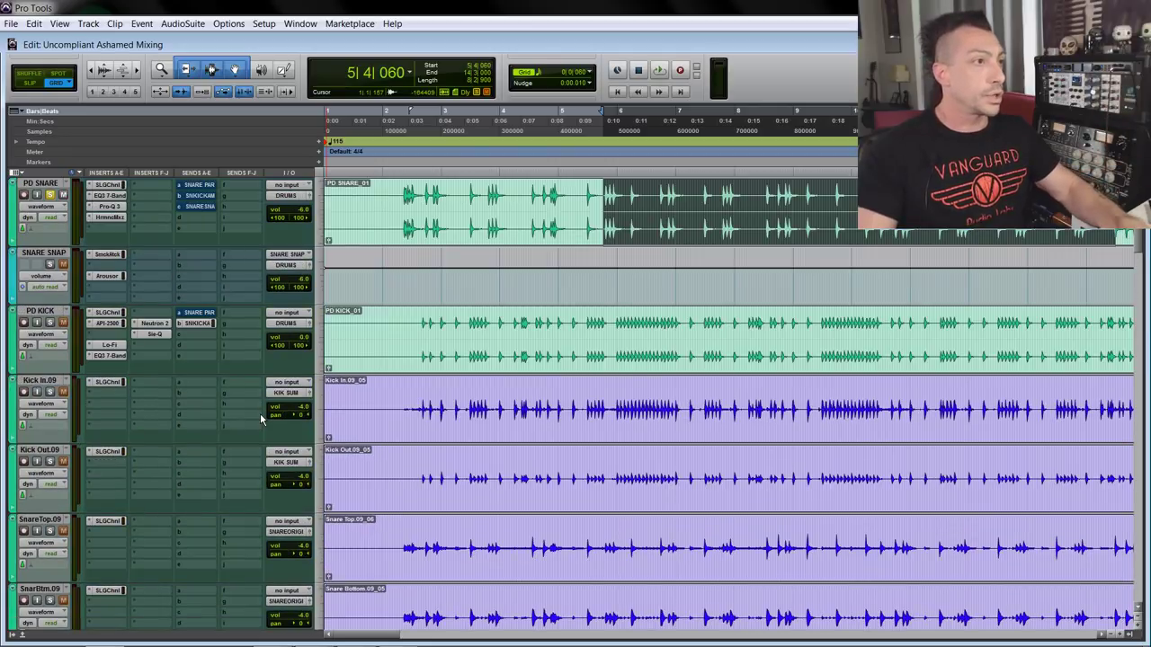
key(ctrl+bracketleft)
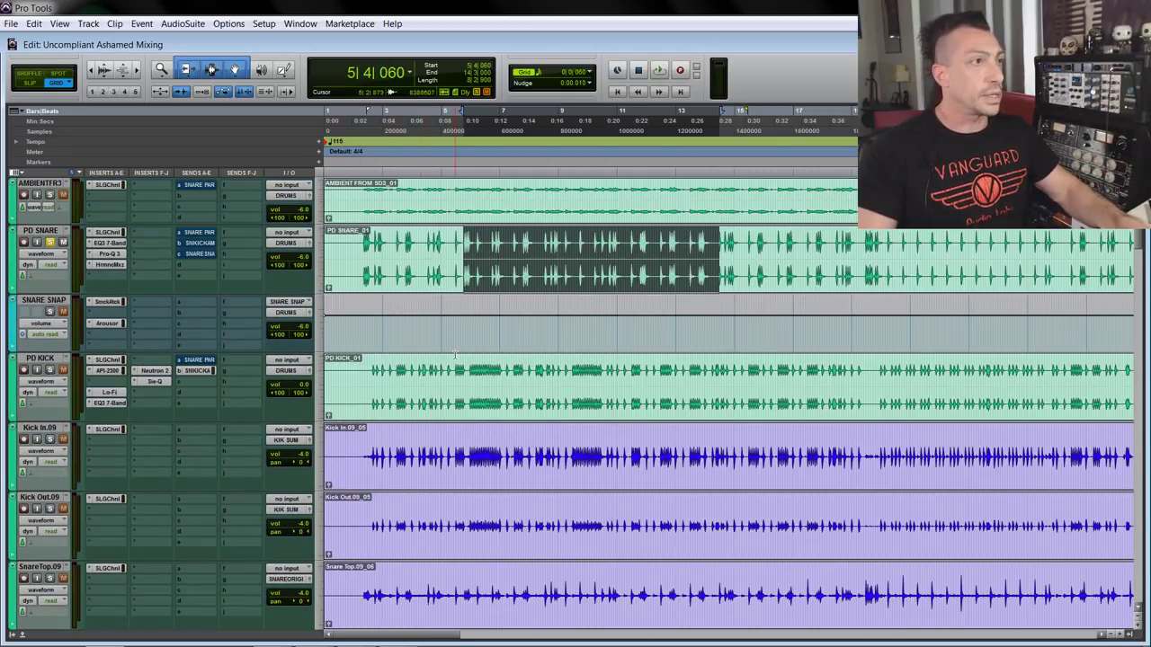
scroll(457, 362, up, 1)
key(ctrl+bracketright)
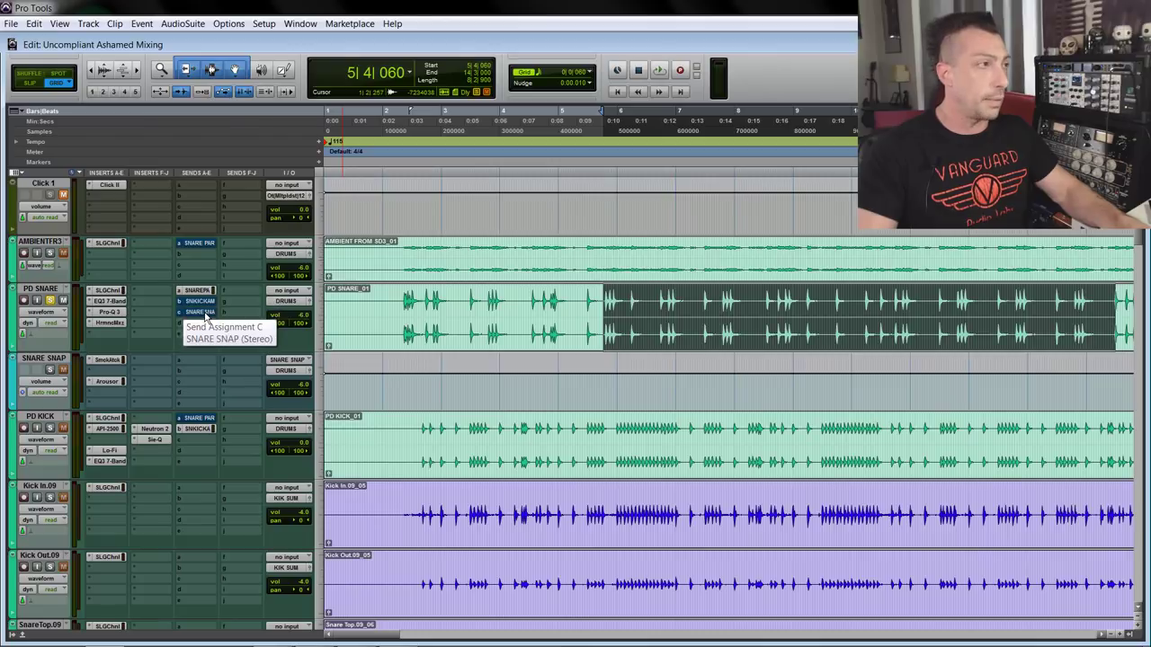
Step: Check PD SNARE's send level to SNARE SNAP and close the send window
click(205, 315)
click(205, 313)
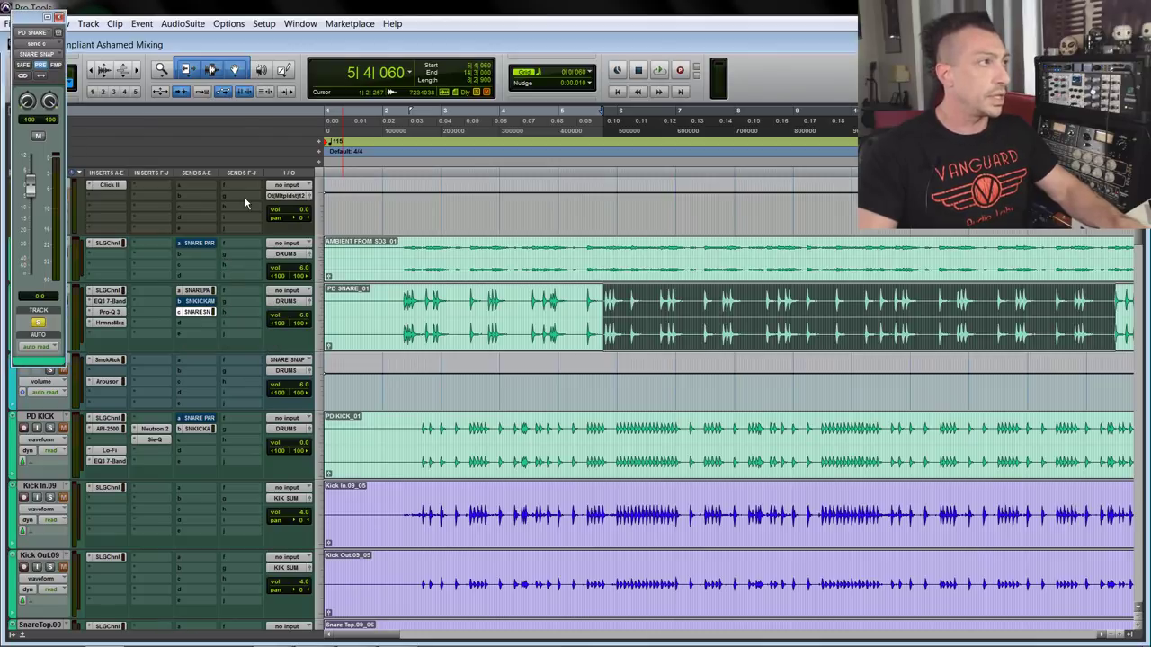
drag(31, 18, 286, 59)
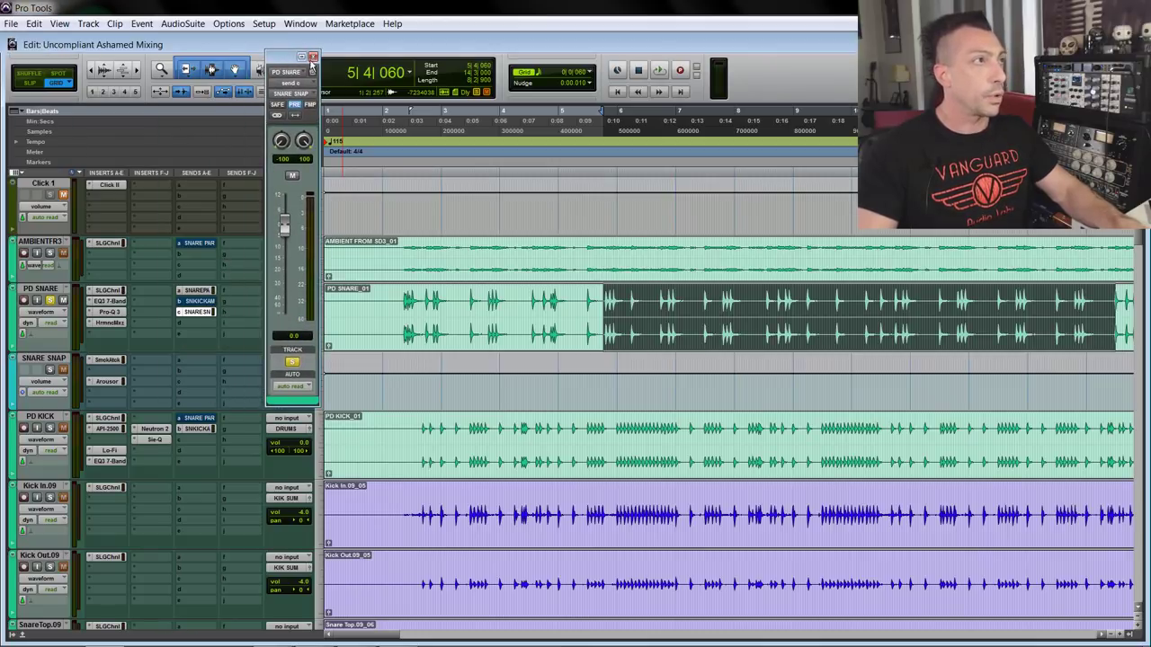
click(312, 58)
key(ctrl+bracketleft)
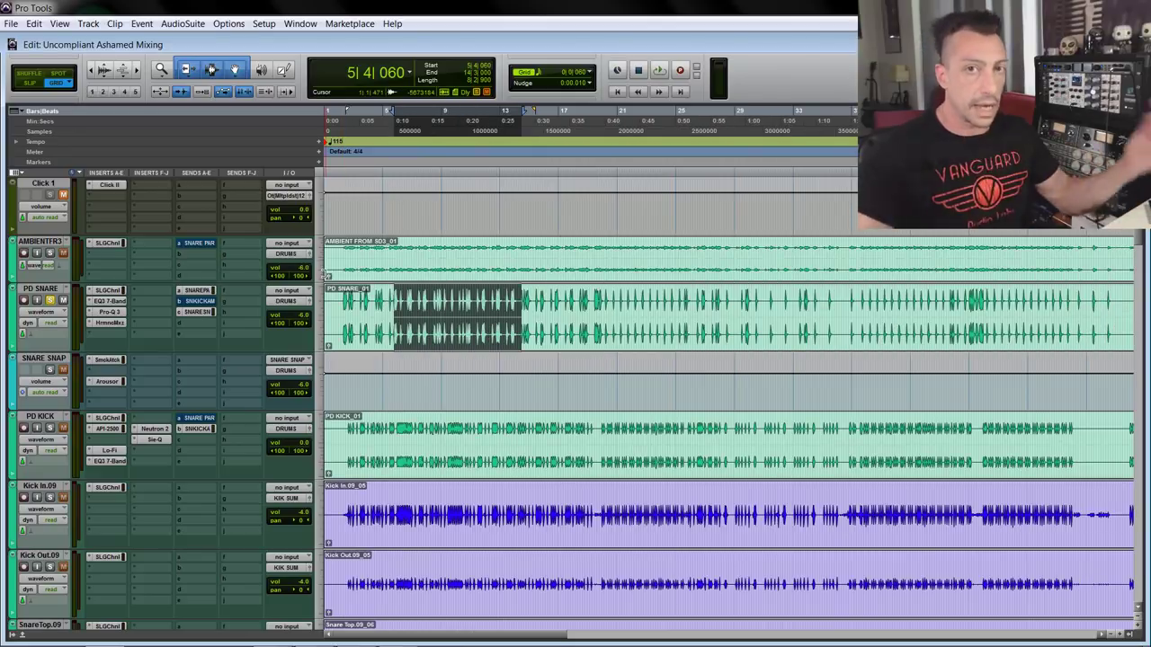
key(ctrl+bracketright)
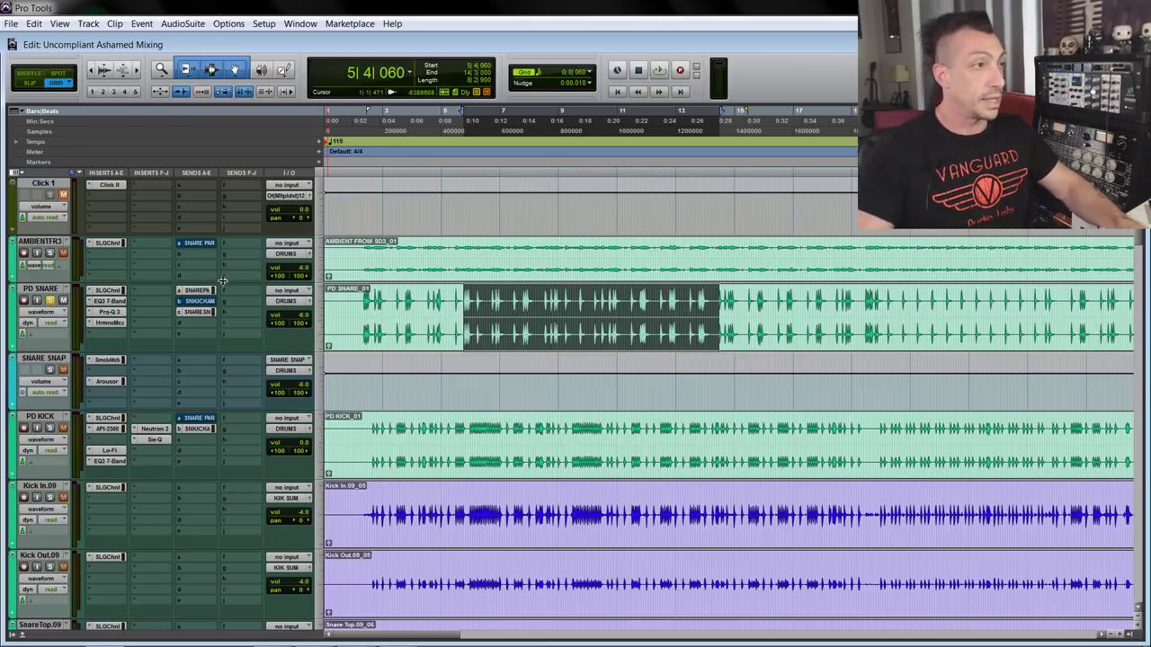
Step: Select SNARE SNAP and open its Smack Attack, showing Attack 0 and Sustain -100
click(50, 358)
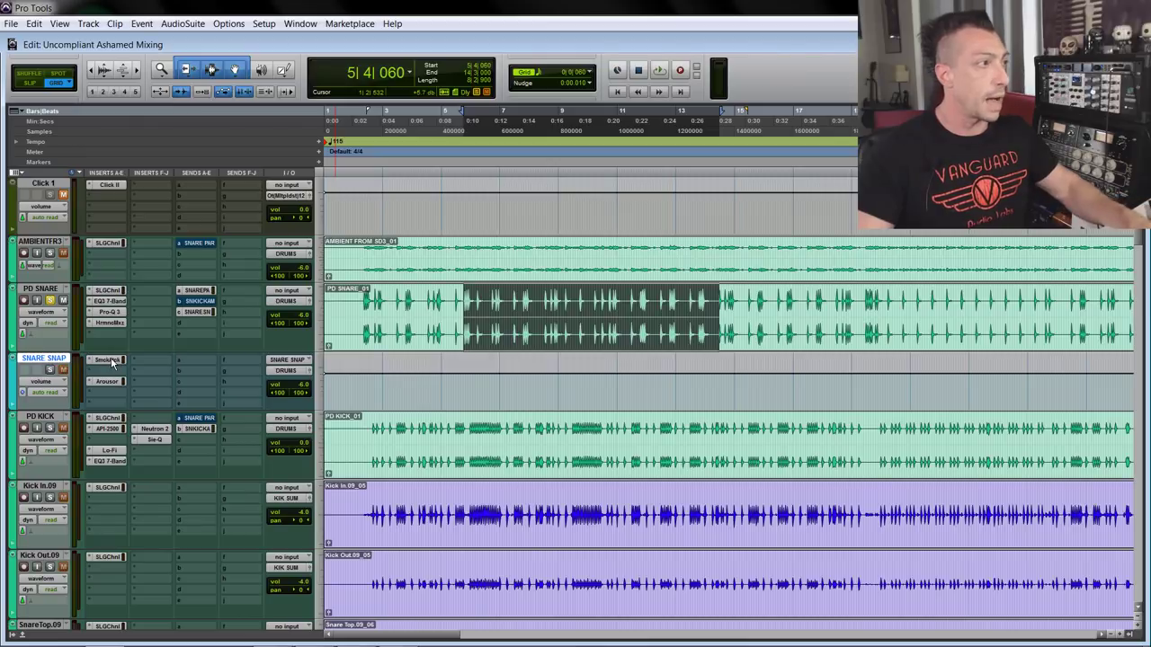
click(108, 360)
drag(247, 10, 531, 59)
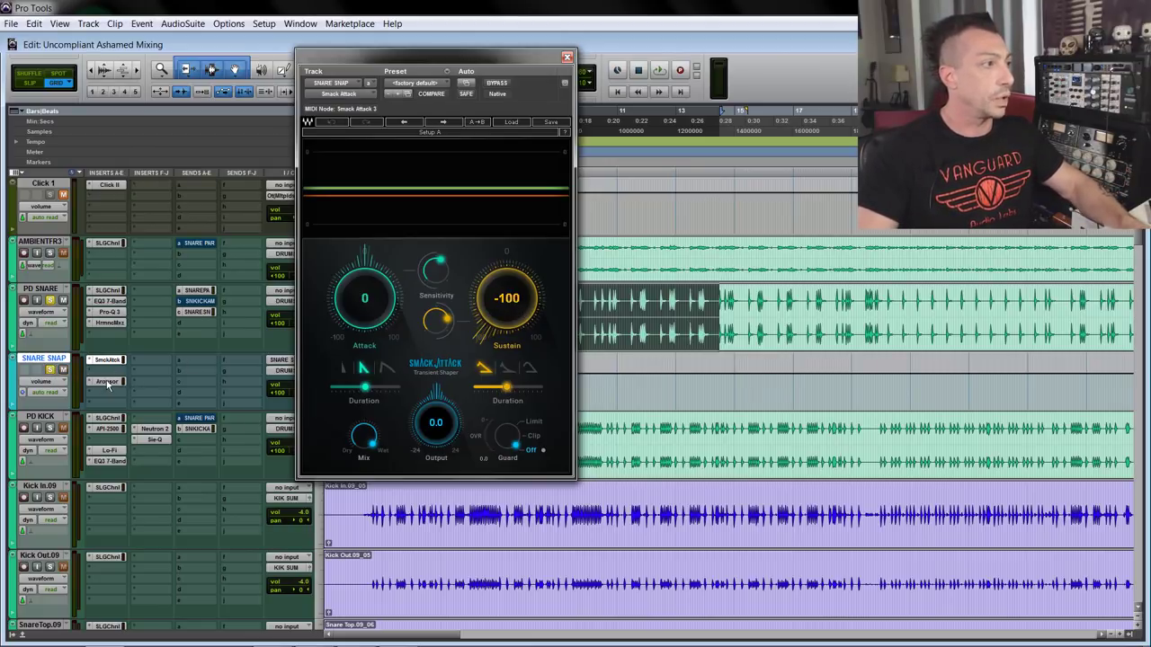
Step: Bypass the Arousor on SNARE SNAP and A/B Smack Attack during playback, leaving it on
ctrl+click(107, 383)
key(space)
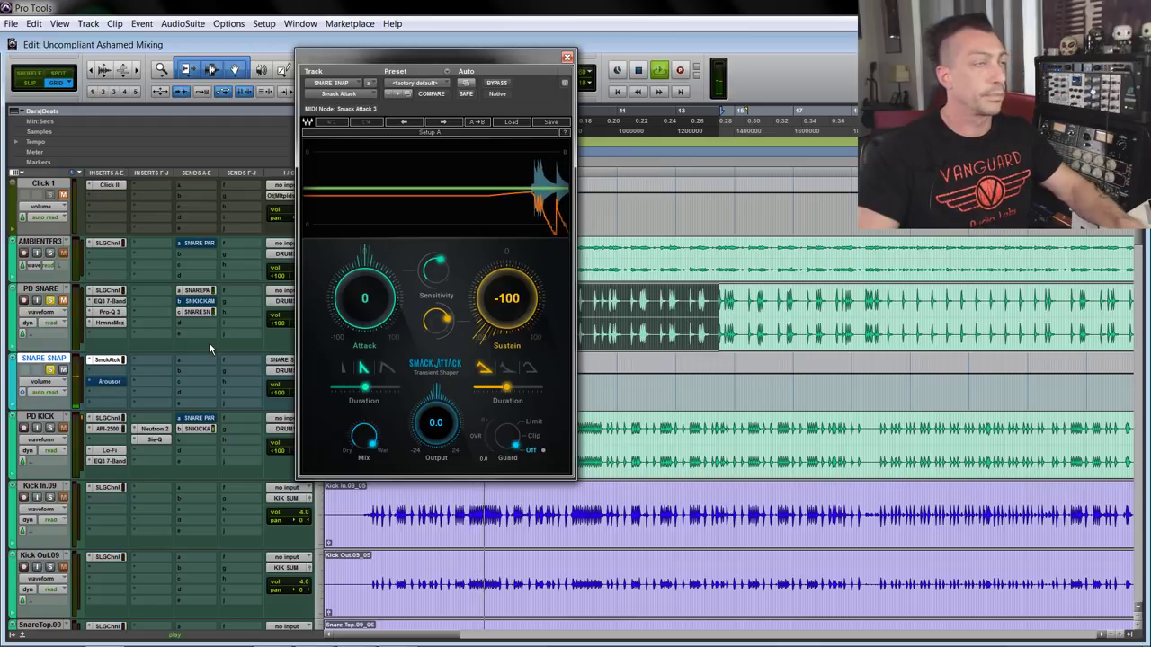
click(502, 83)
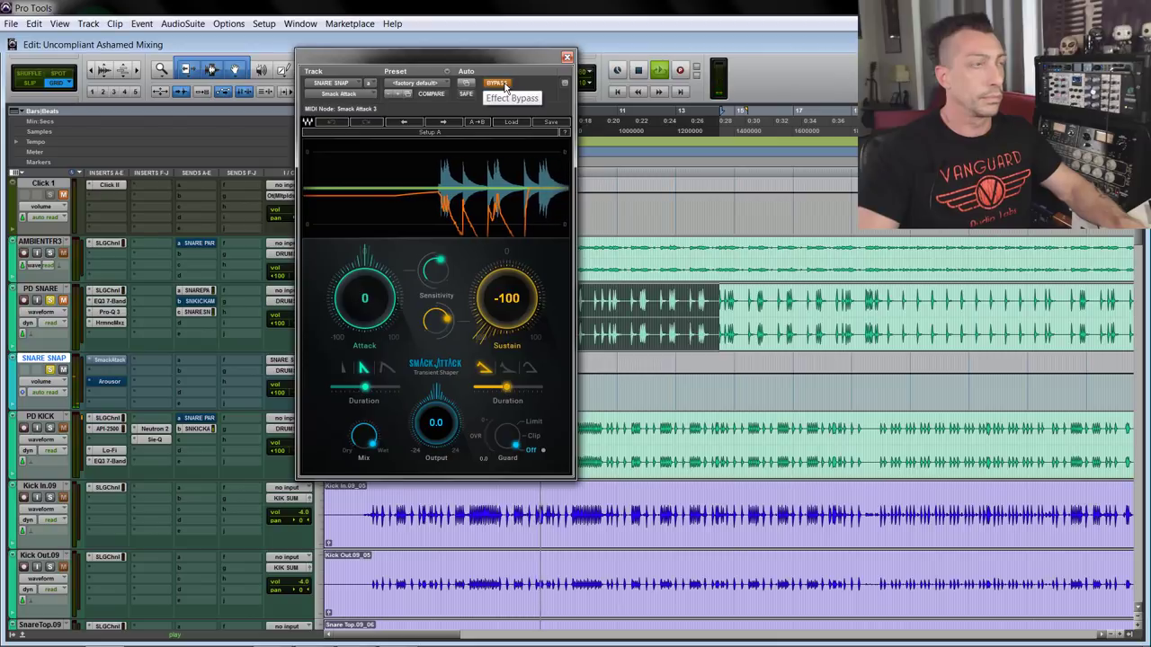
click(501, 83)
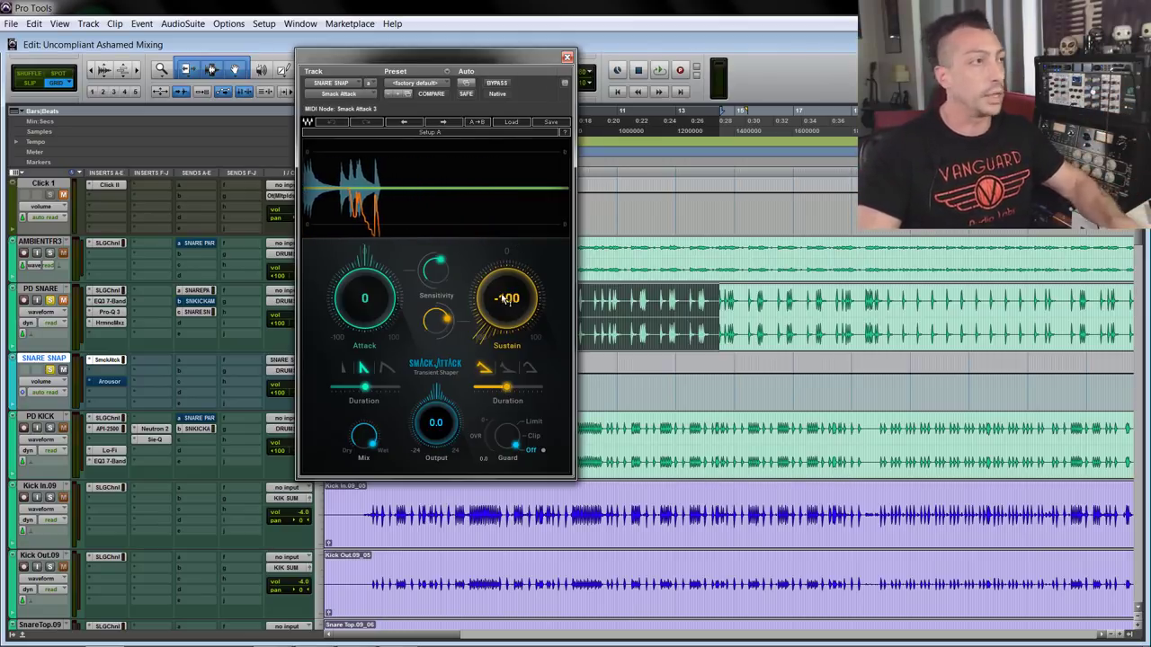
key(space)
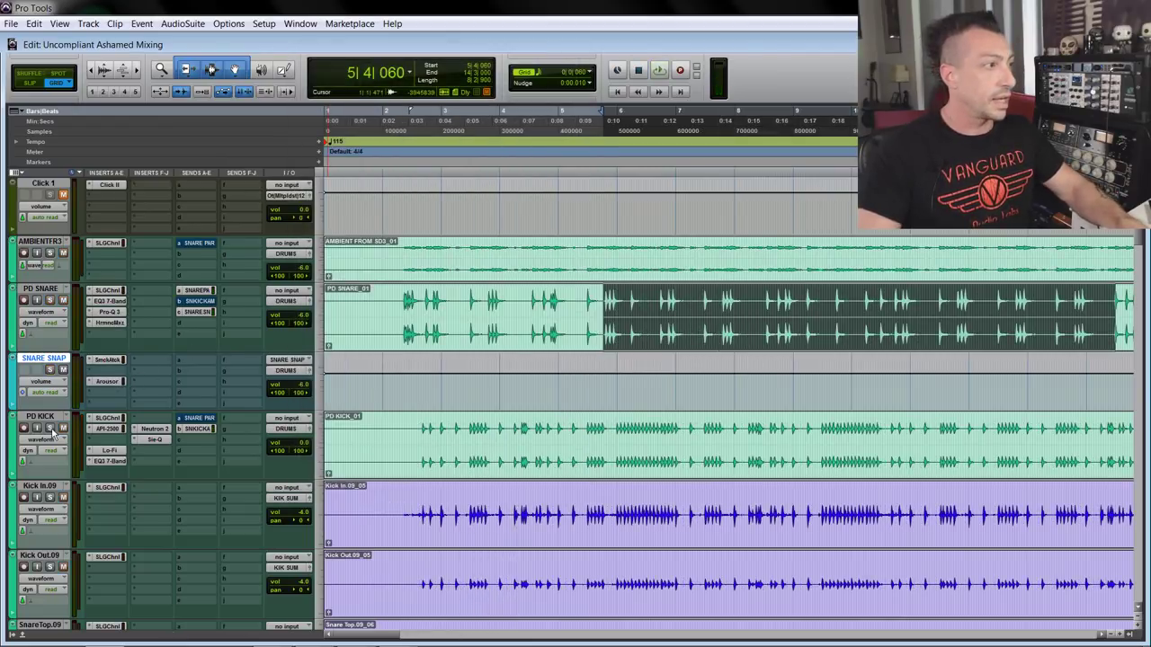
Step: Solo PD KICK, select a section of its clip, and play it through the SSL G-Channel
click(49, 428)
key(ctrl+bracketleft)
click(458, 428)
key(ctrl+bracketright)
key(ctrl+bracketright)
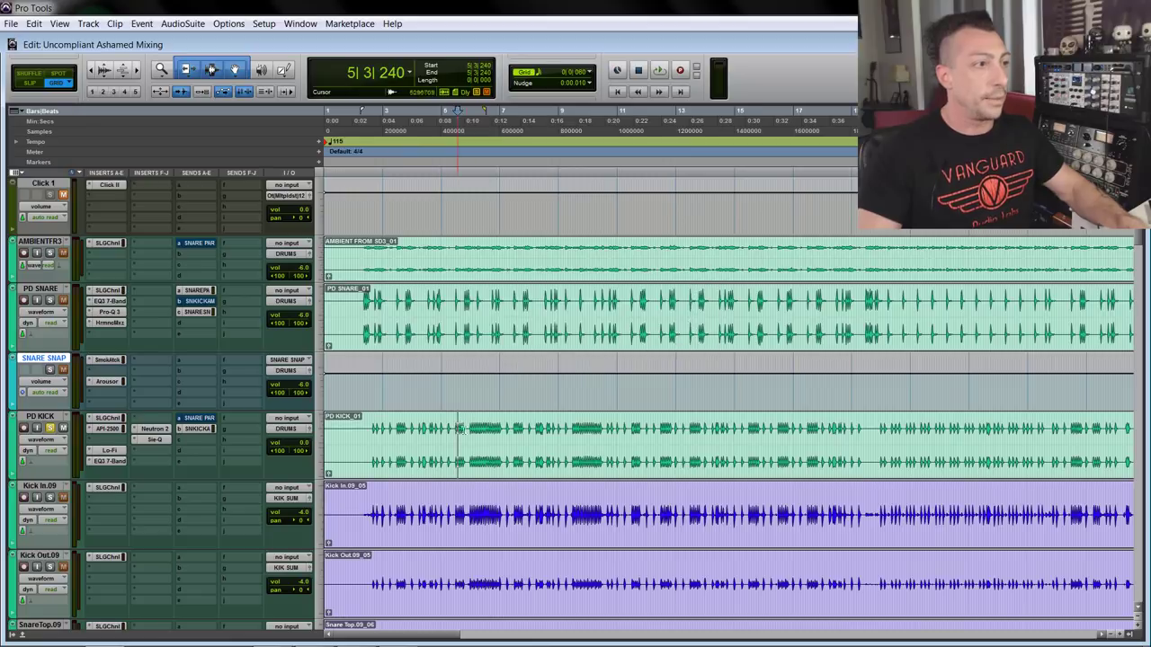
drag(590, 428, 895, 428)
key(ctrl+bracketleft)
key(ctrl+bracketleft)
click(110, 418)
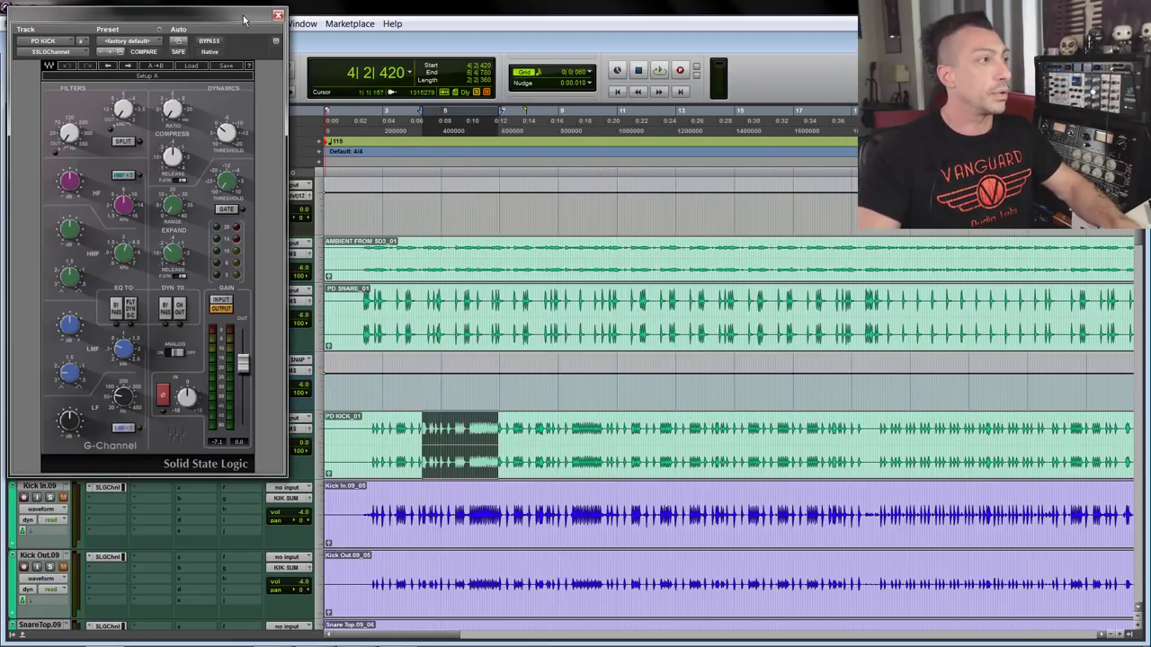
drag(259, 18, 480, 23)
key(space)
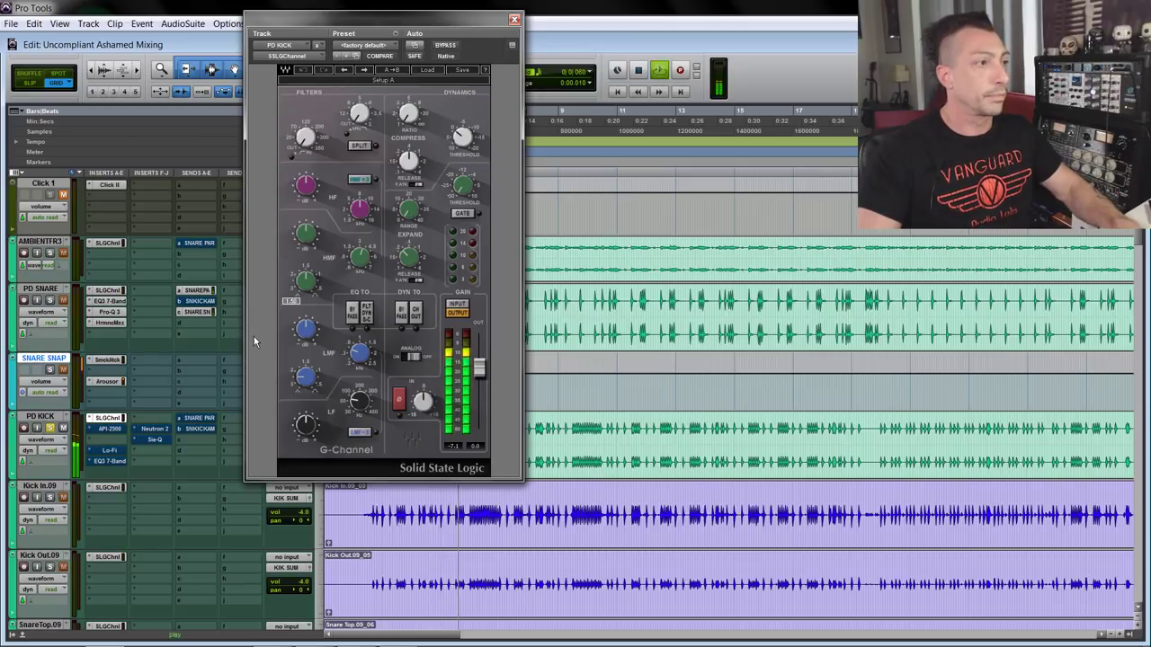
Step: Compare PD KICK's API-2500 compressor bypassed and active during playback, leaving it active
click(114, 433)
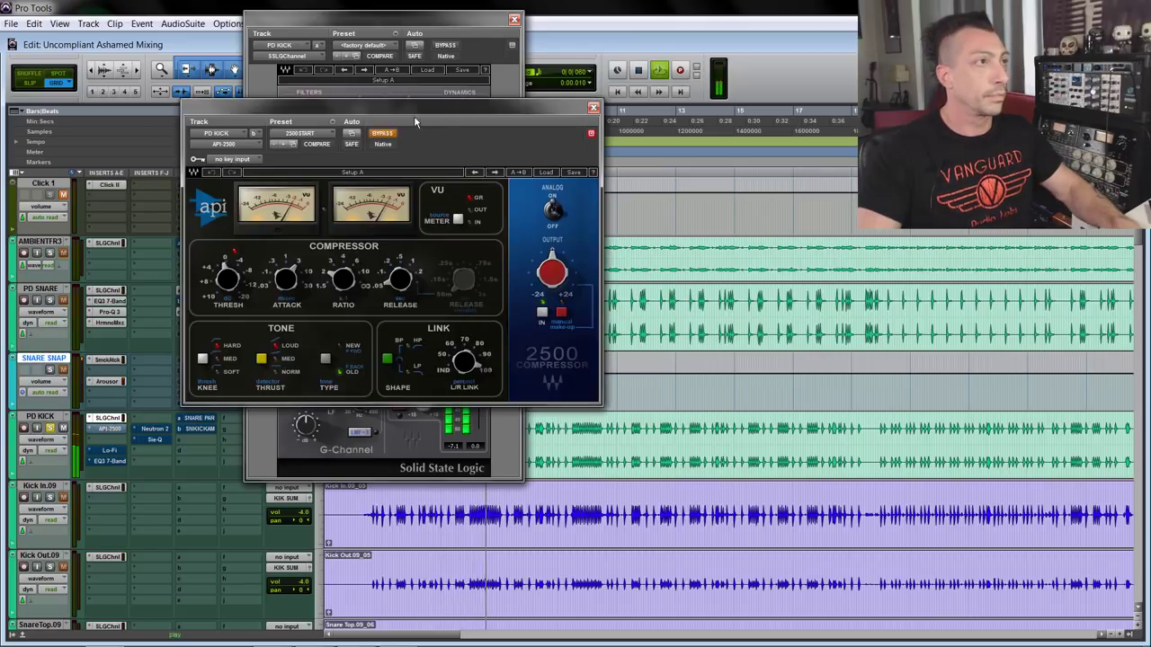
click(387, 134)
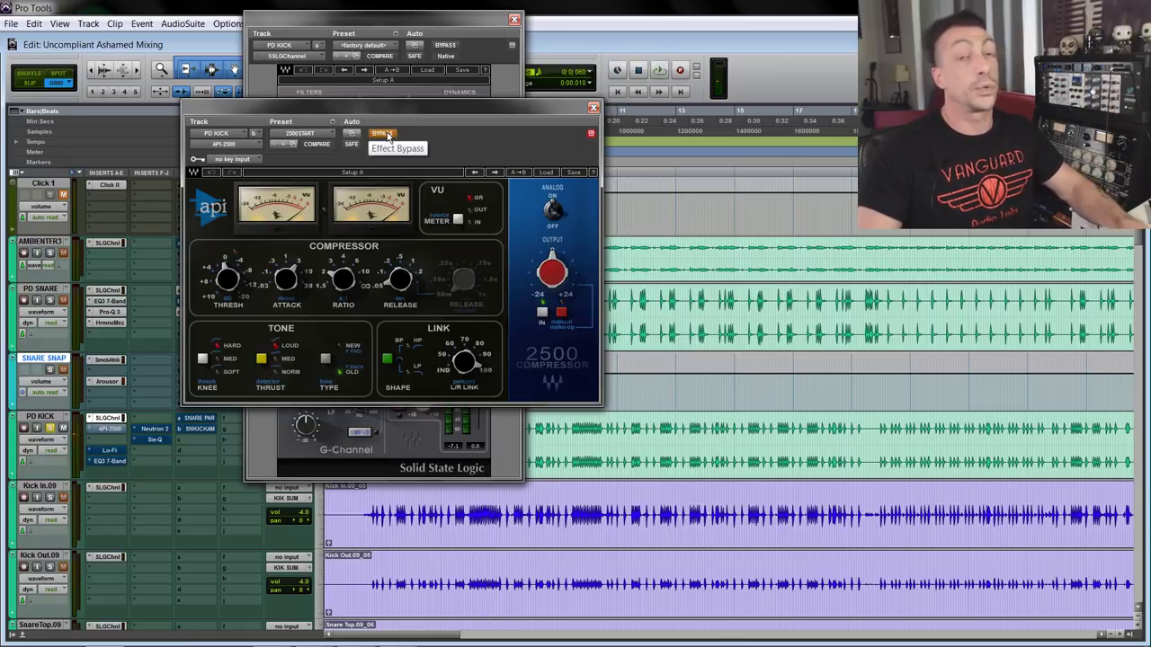
click(387, 134)
key(space)
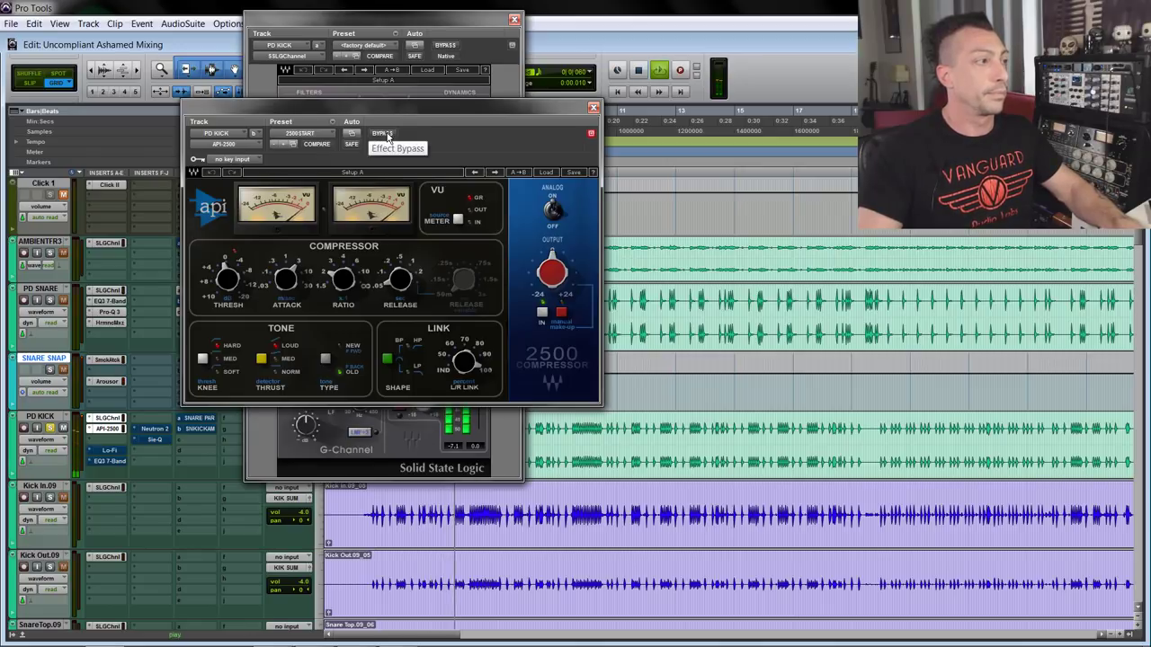
click(388, 134)
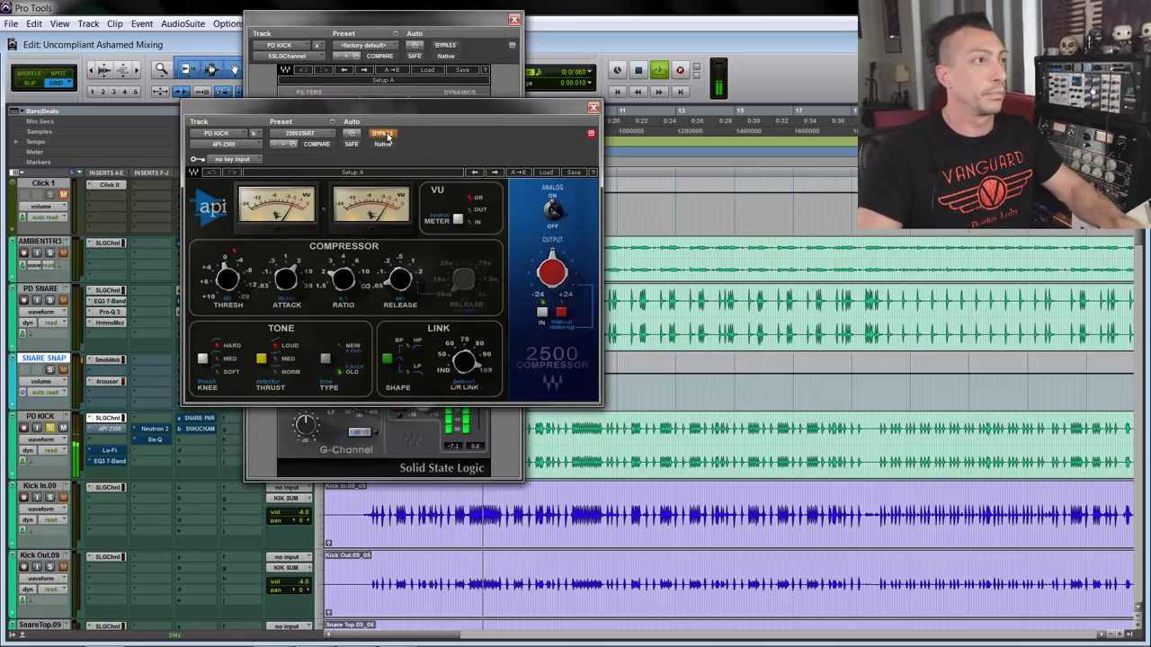
click(387, 135)
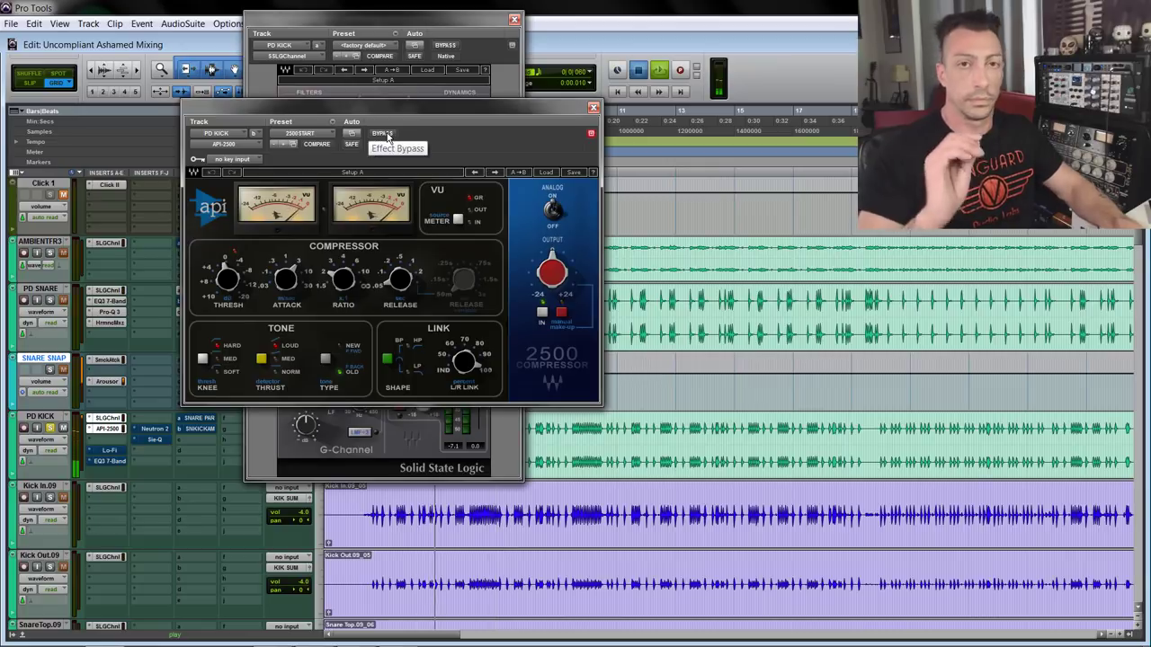
Step: Close the API-2500 and SSL G-Channel windows and bring up PD KICK's Lo-Fi plugin
click(592, 109)
click(513, 20)
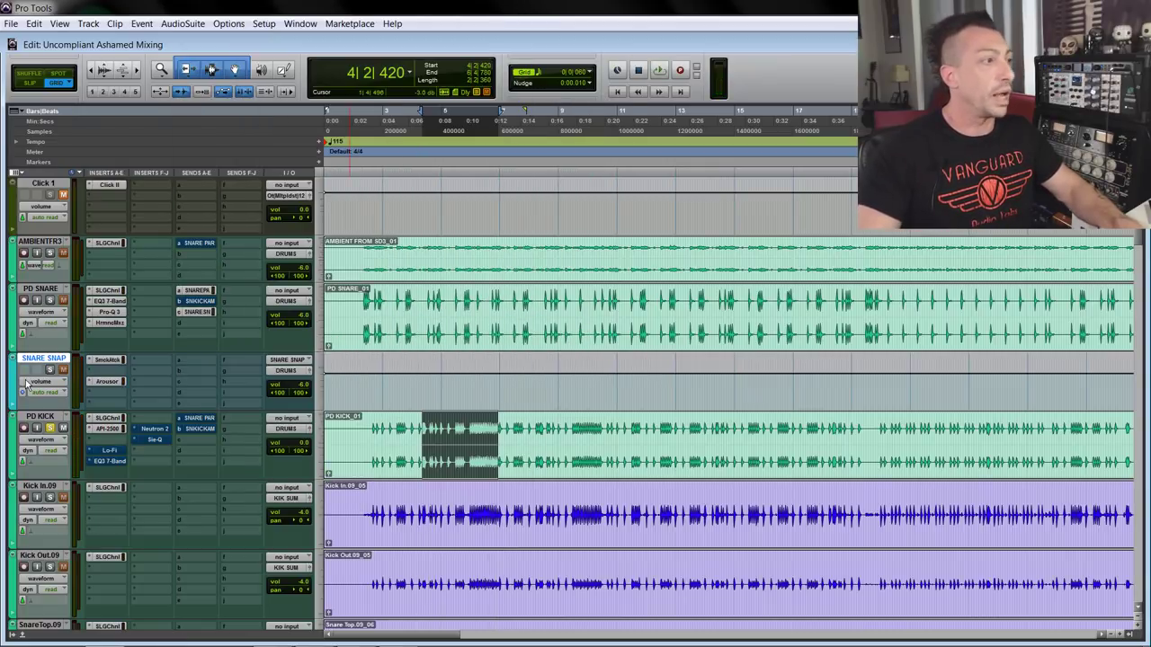
click(103, 449)
drag(440, 113, 514, 126)
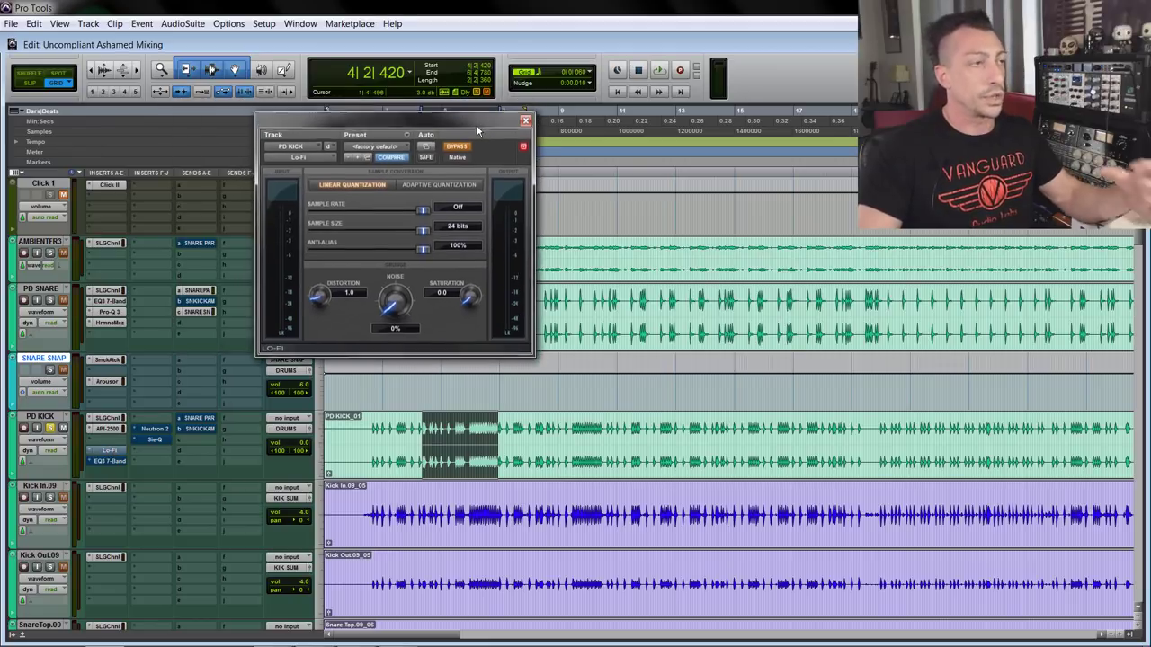
Step: Compare the Lo-Fi plugin bypassed and active during playback, leaving it active
click(457, 148)
key(space)
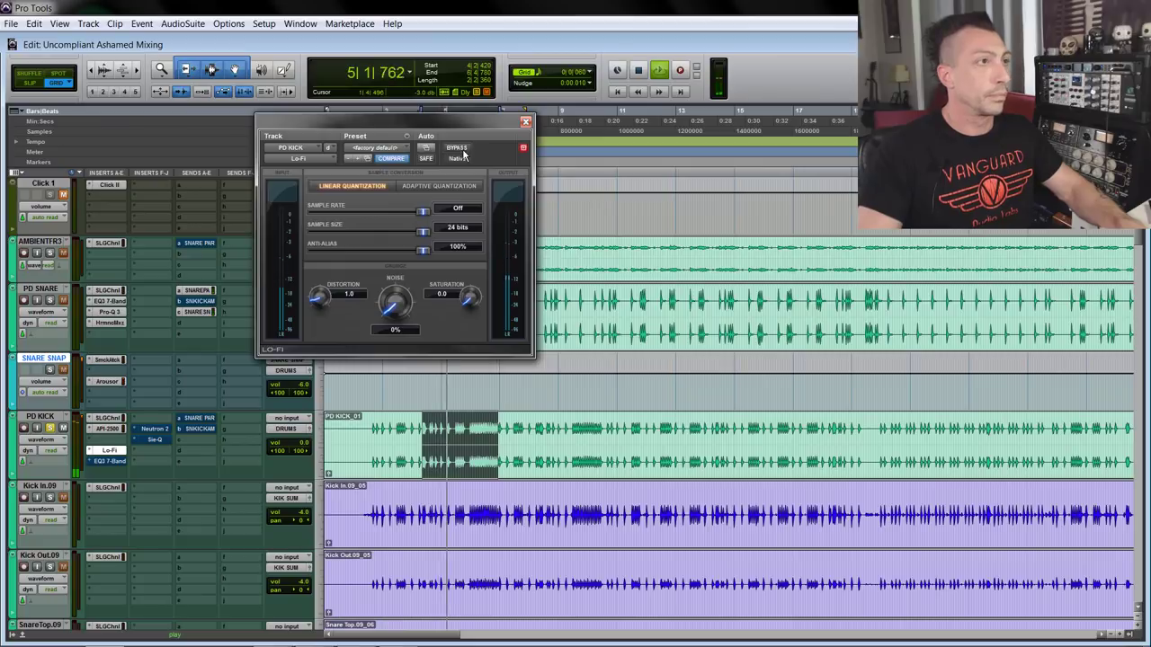
click(457, 148)
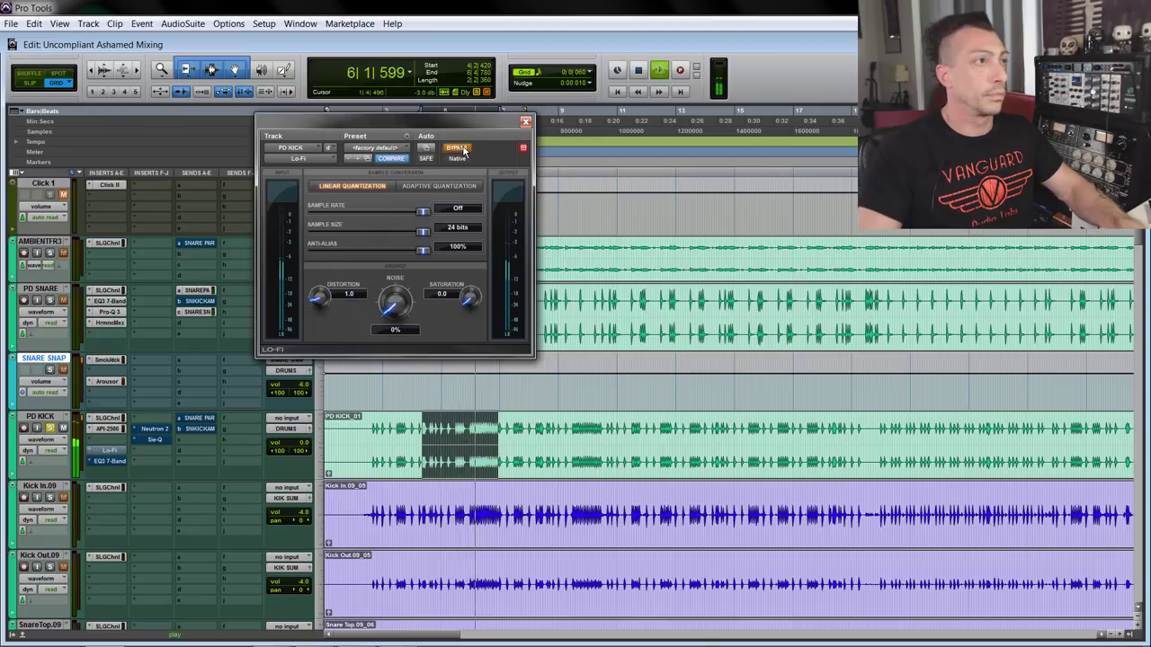
click(461, 149)
key(space)
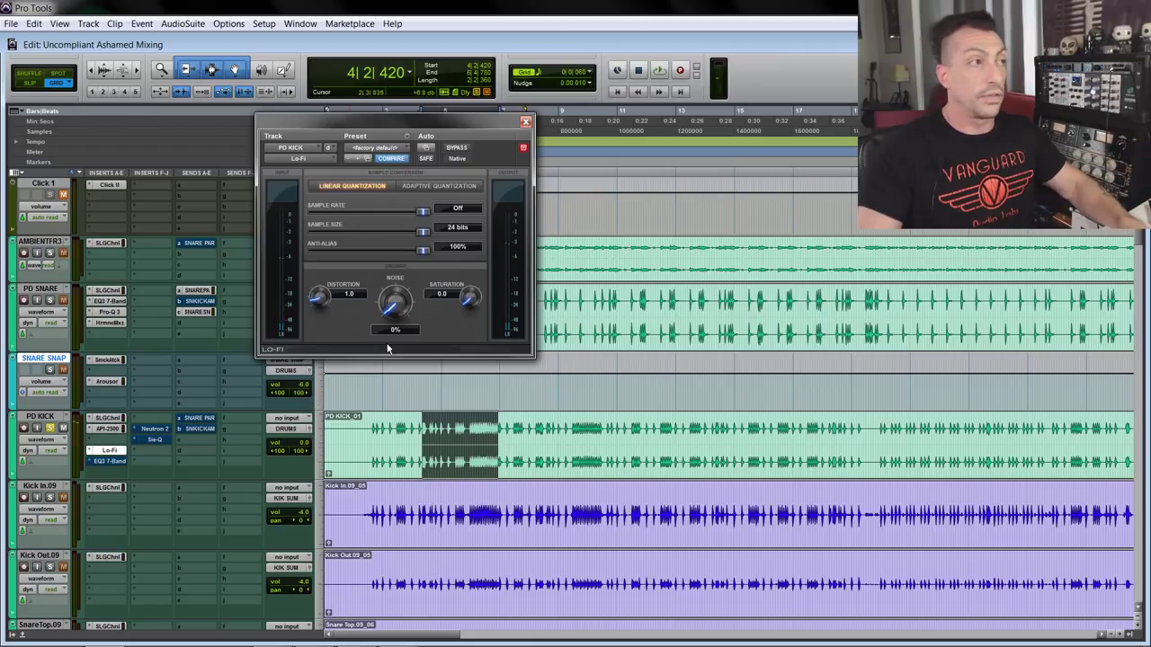
Step: Open PD KICK's EQ3 7-Band and compare it bypassed versus active, leaving it on
click(116, 460)
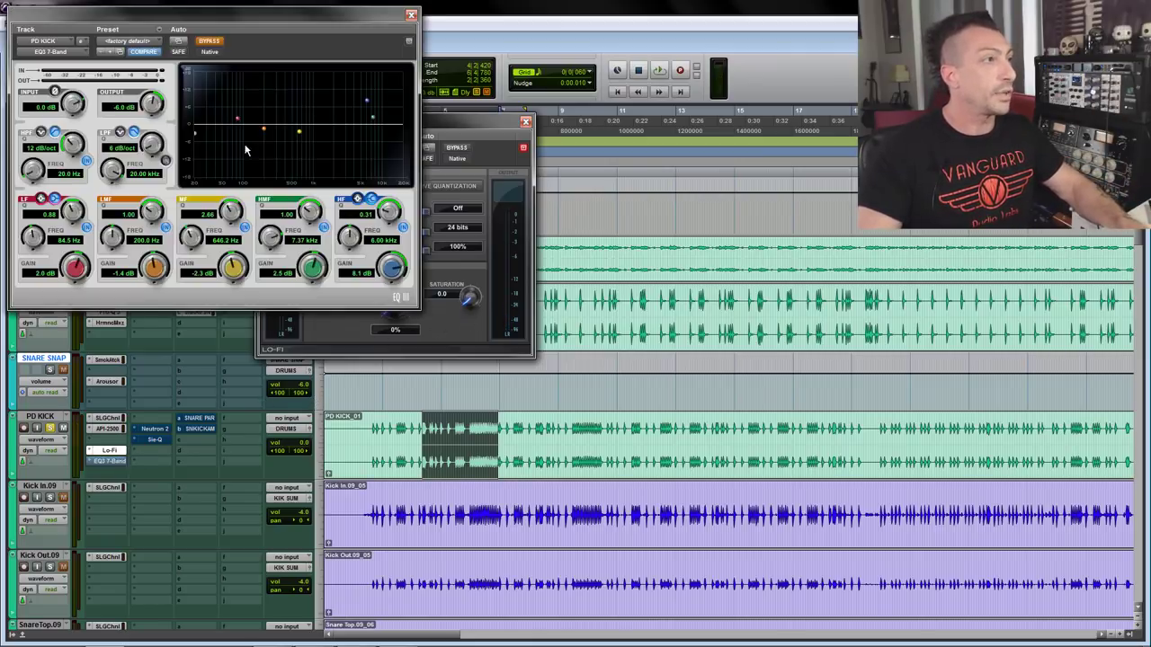
drag(353, 12, 556, 67)
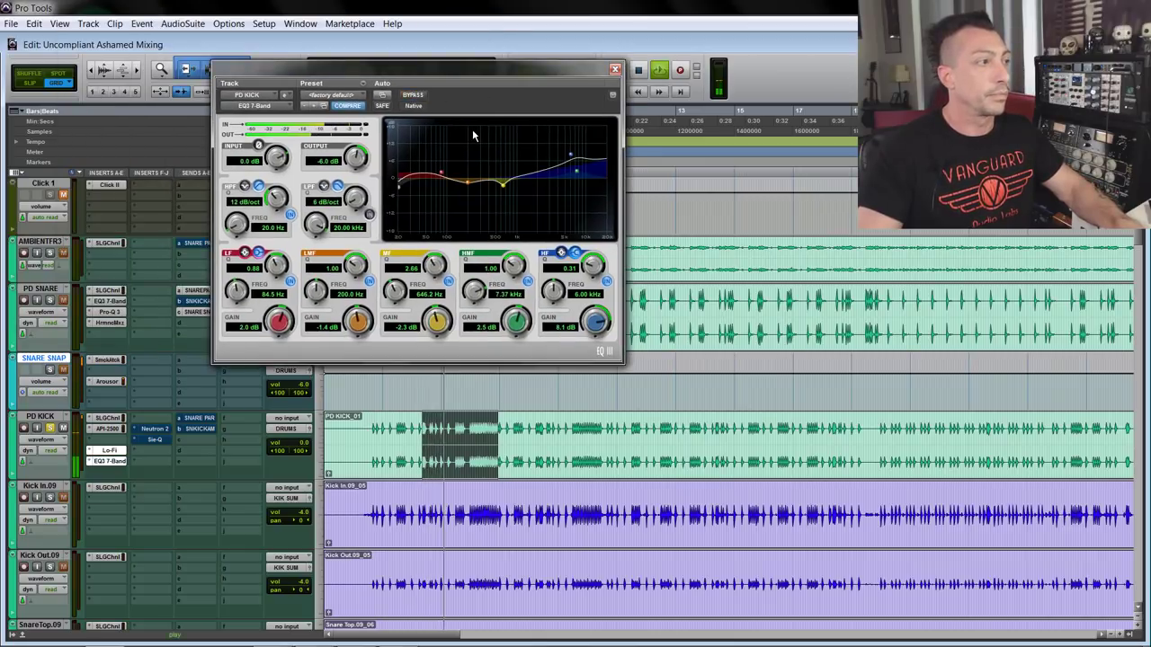
click(423, 97)
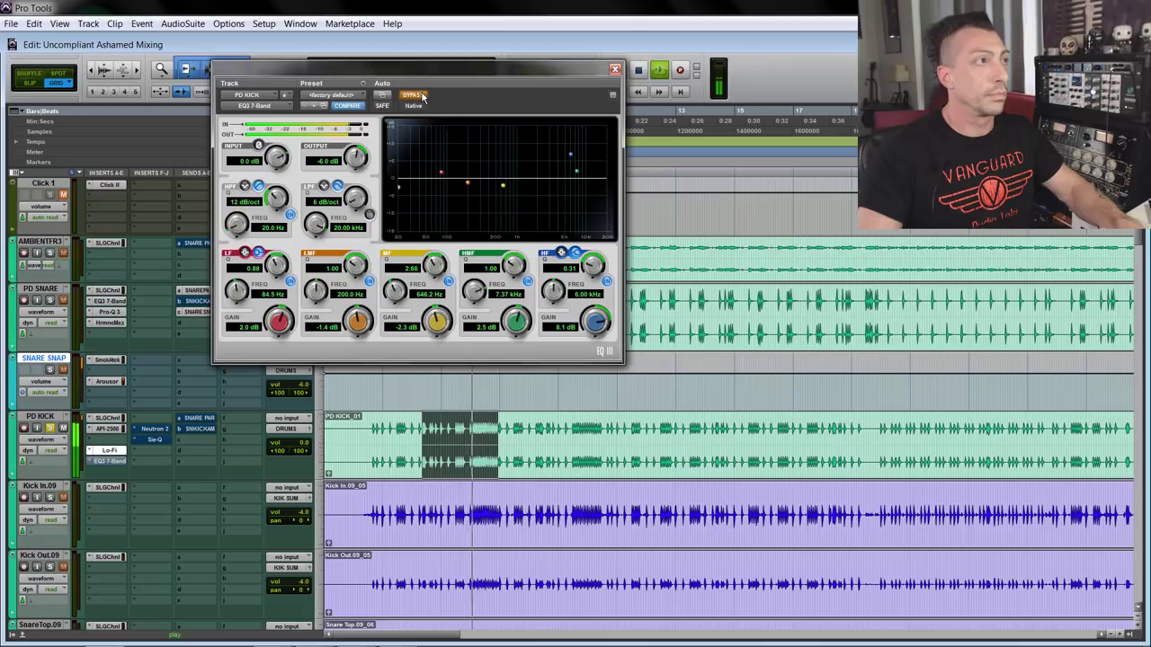
click(423, 96)
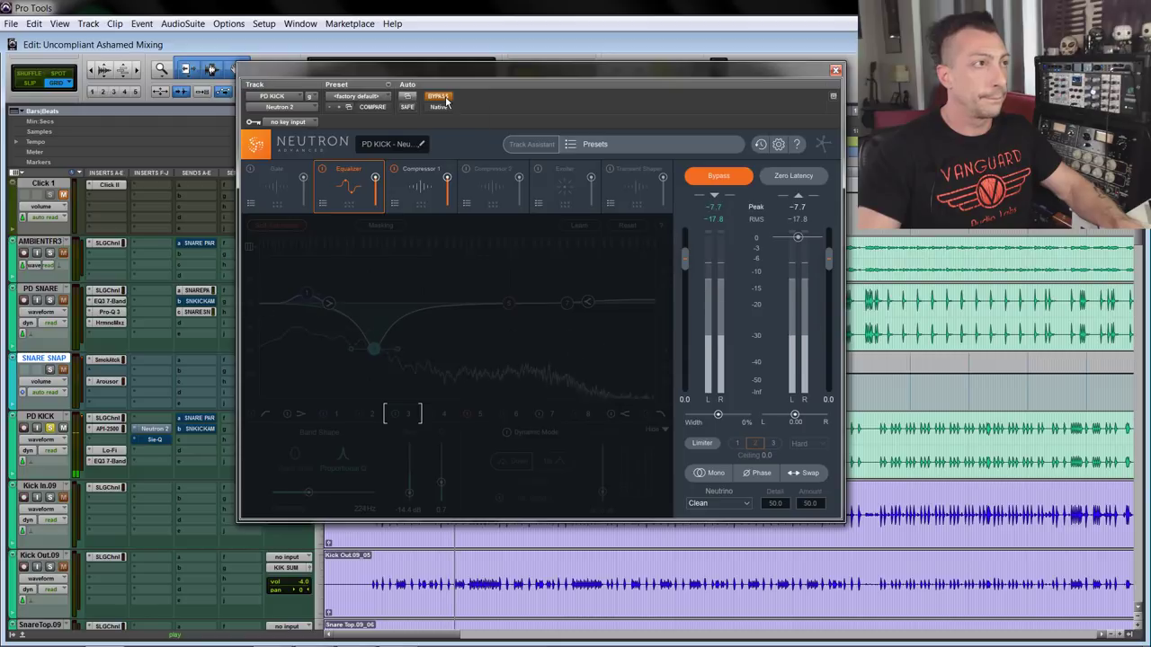
Step: Toggle Neutron 2 out of bypass, back in, and out again, leaving it active
click(444, 100)
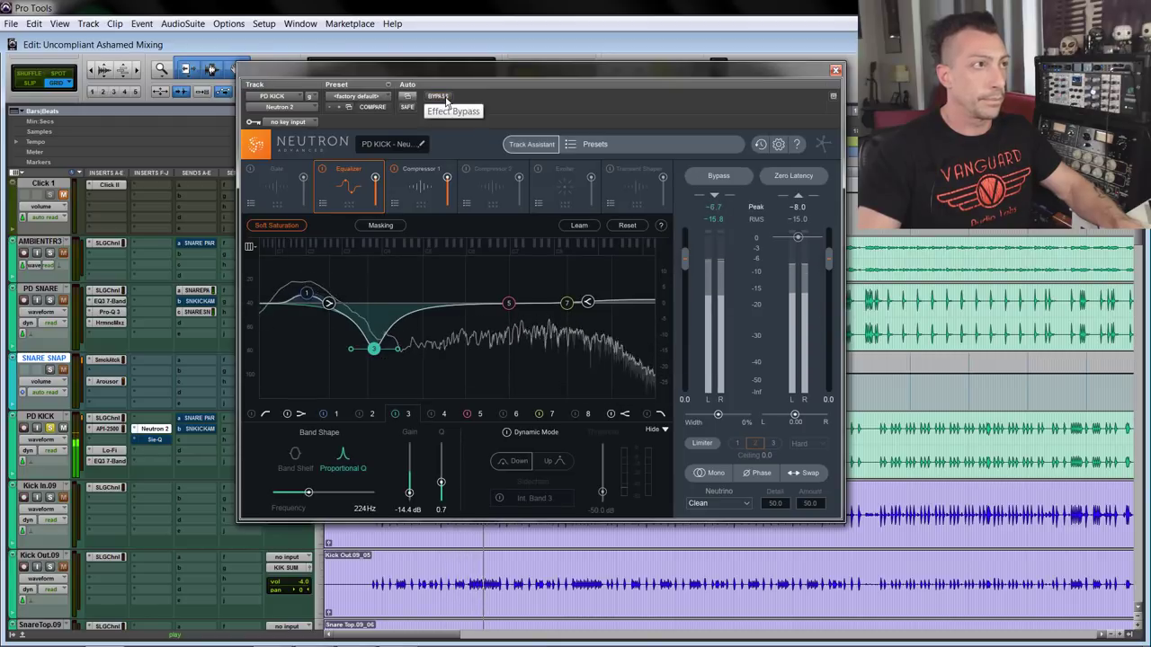
click(446, 102)
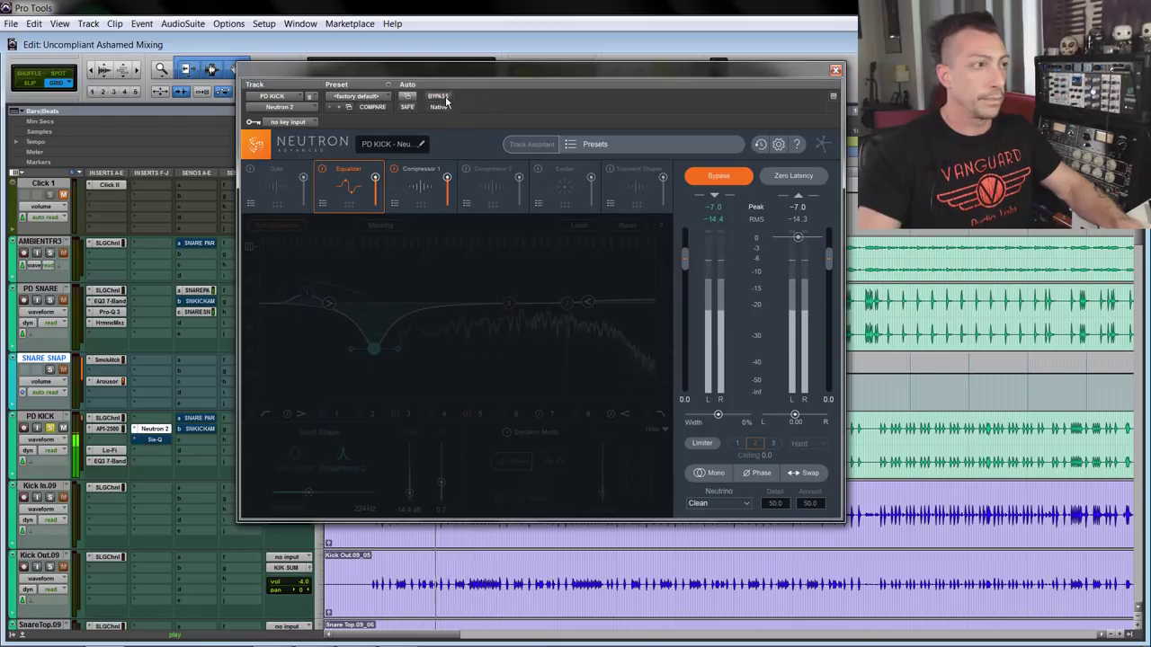
click(444, 100)
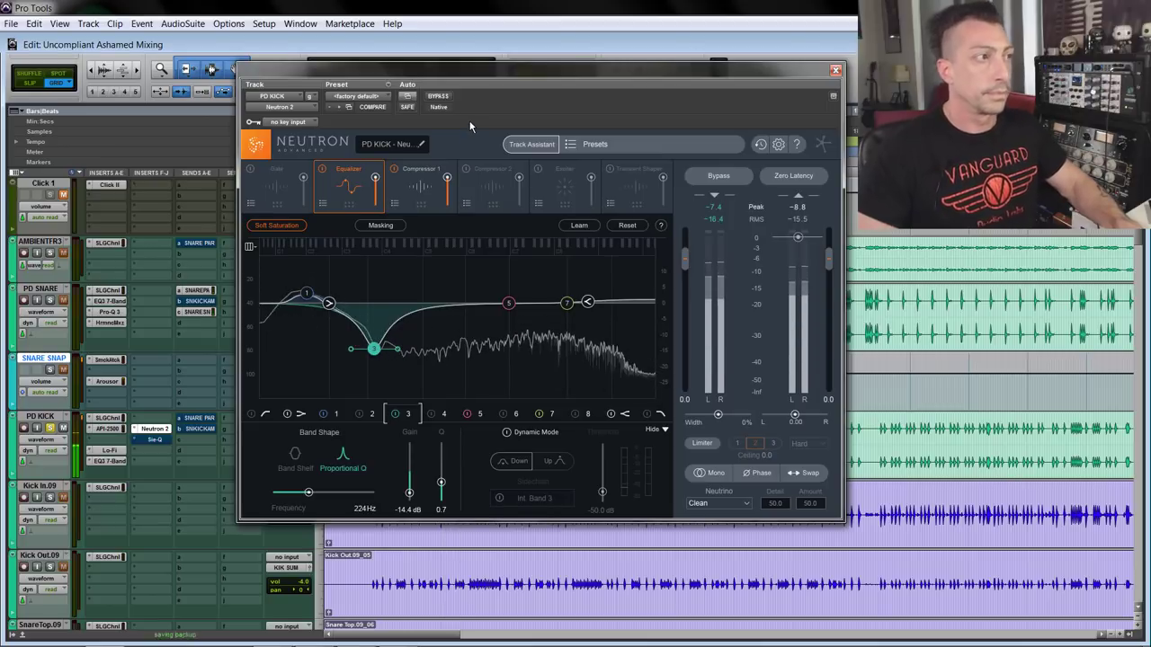
Step: Open SIE-Q, close Neutron 2, and compare SIE-Q bypassed versus active during playback
click(155, 440)
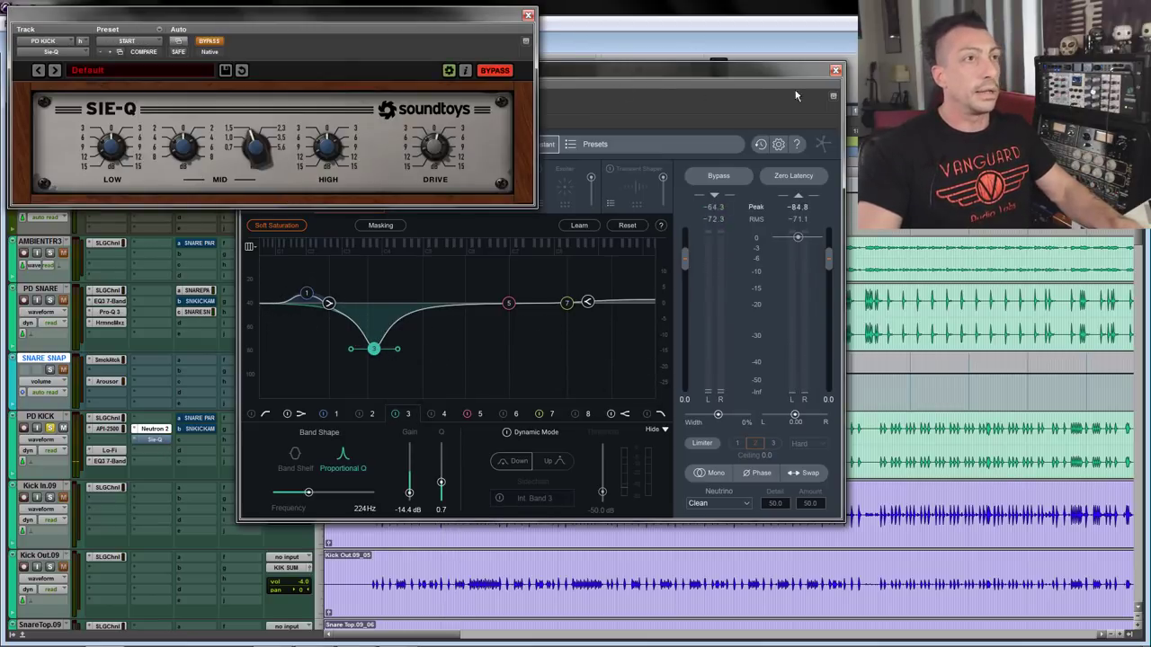
click(837, 72)
drag(346, 44, 531, 192)
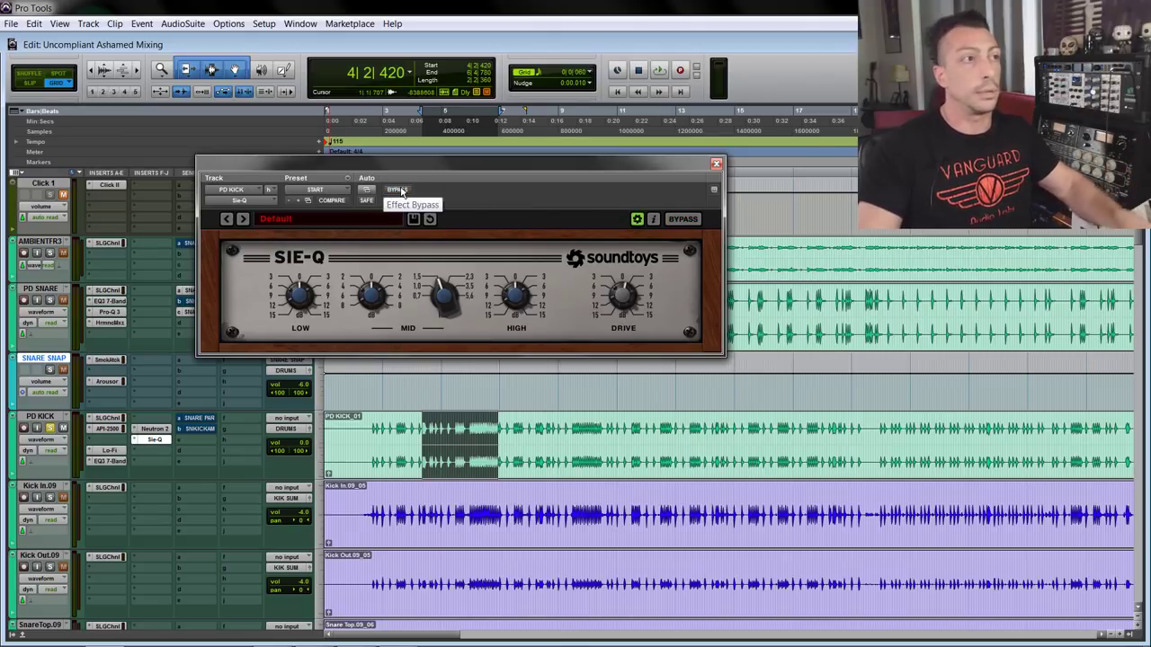
key(space)
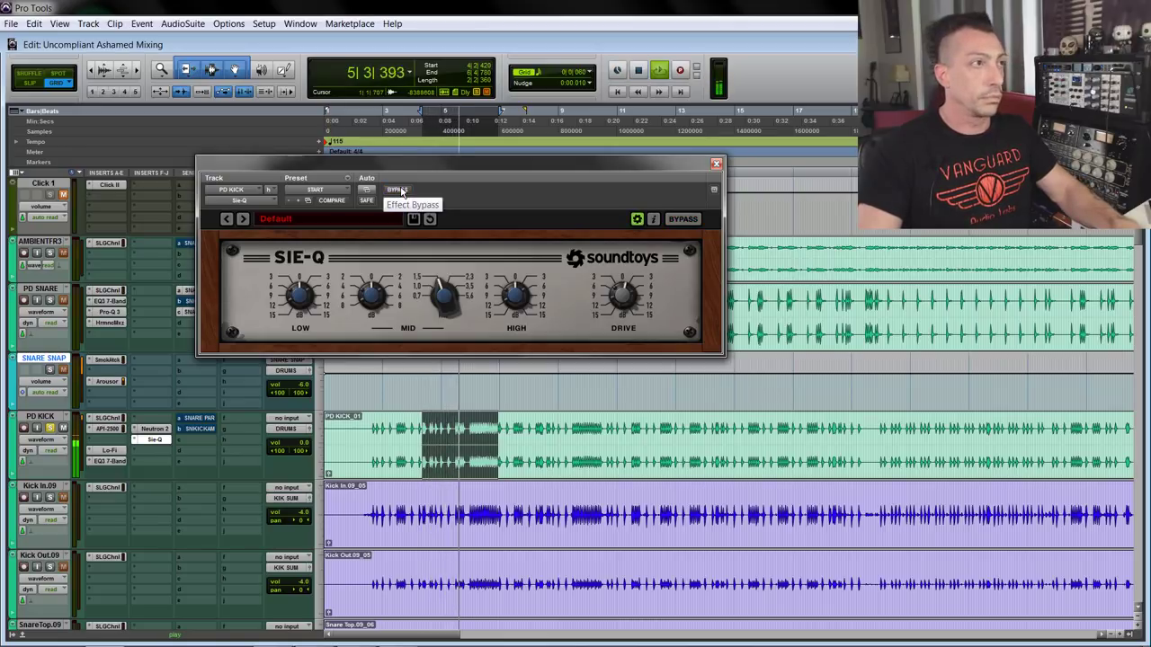
click(406, 191)
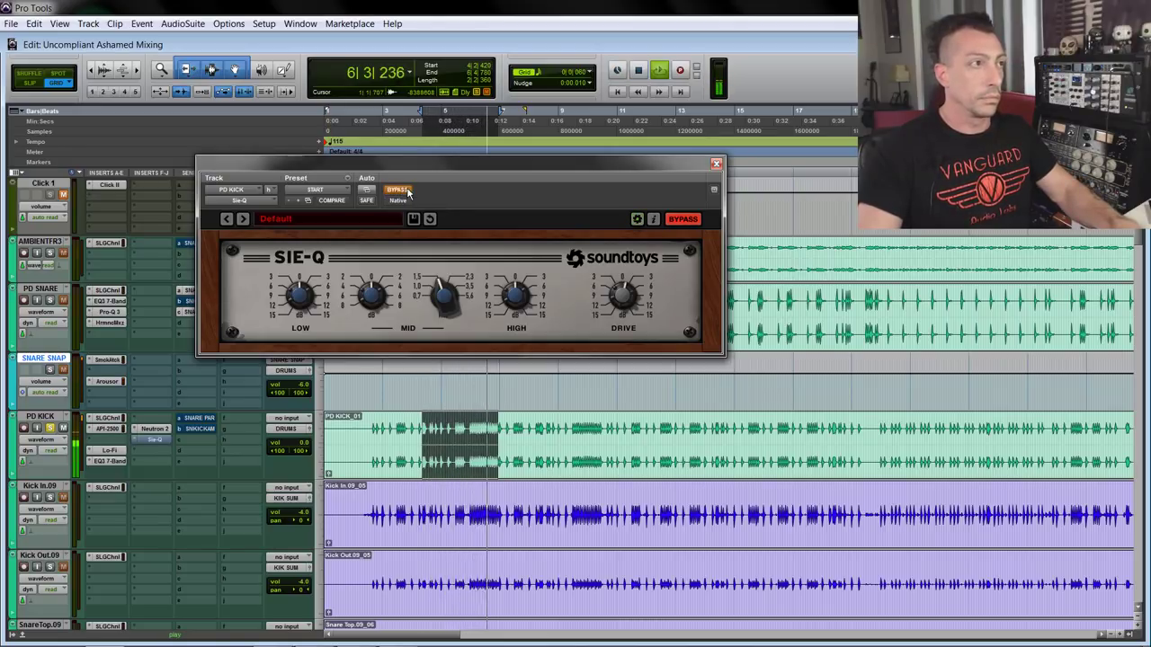
click(406, 190)
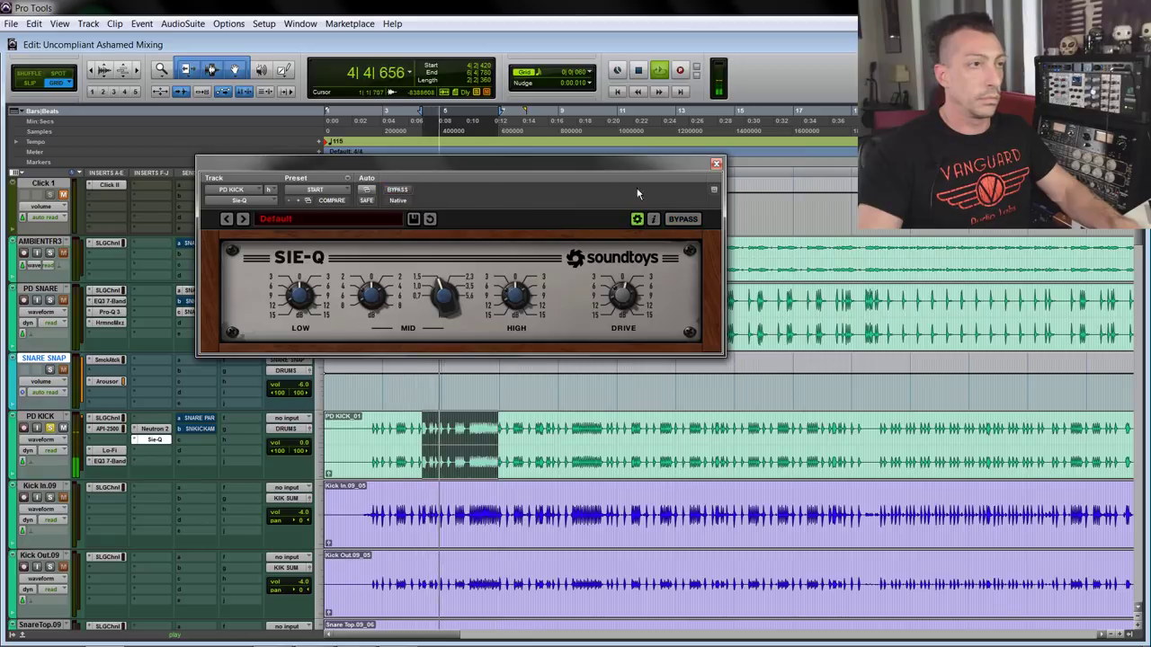
Step: Stop playback, close the SIE-Q window, and select a longer, earlier PD KICK passage
key(space)
click(716, 165)
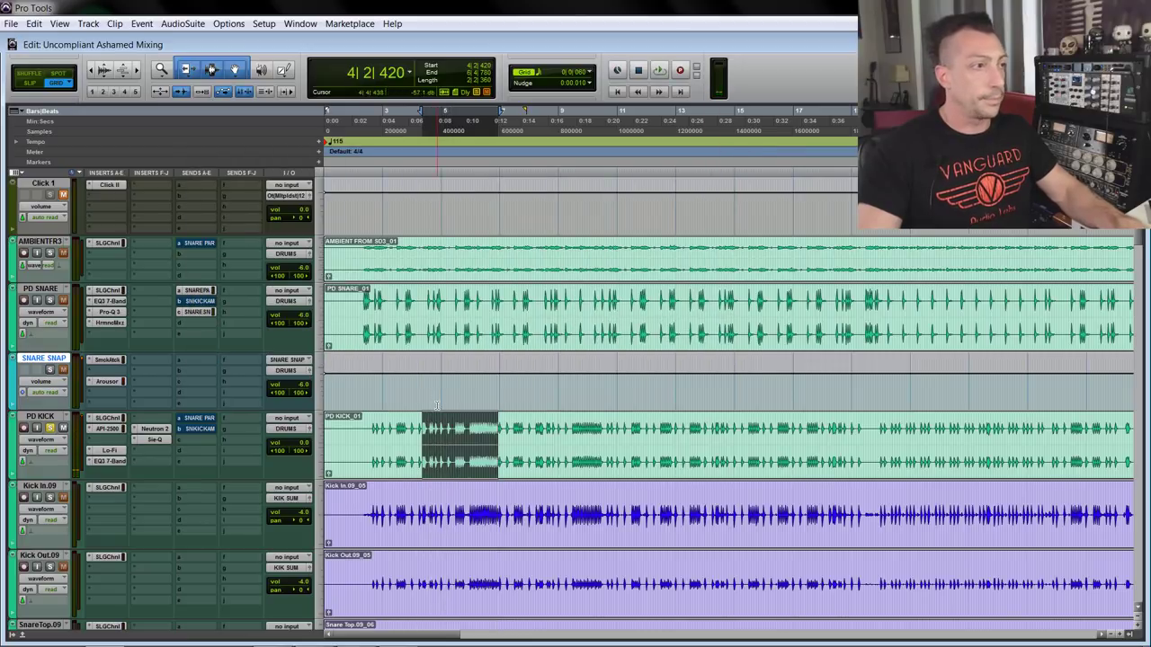
drag(421, 428, 546, 431)
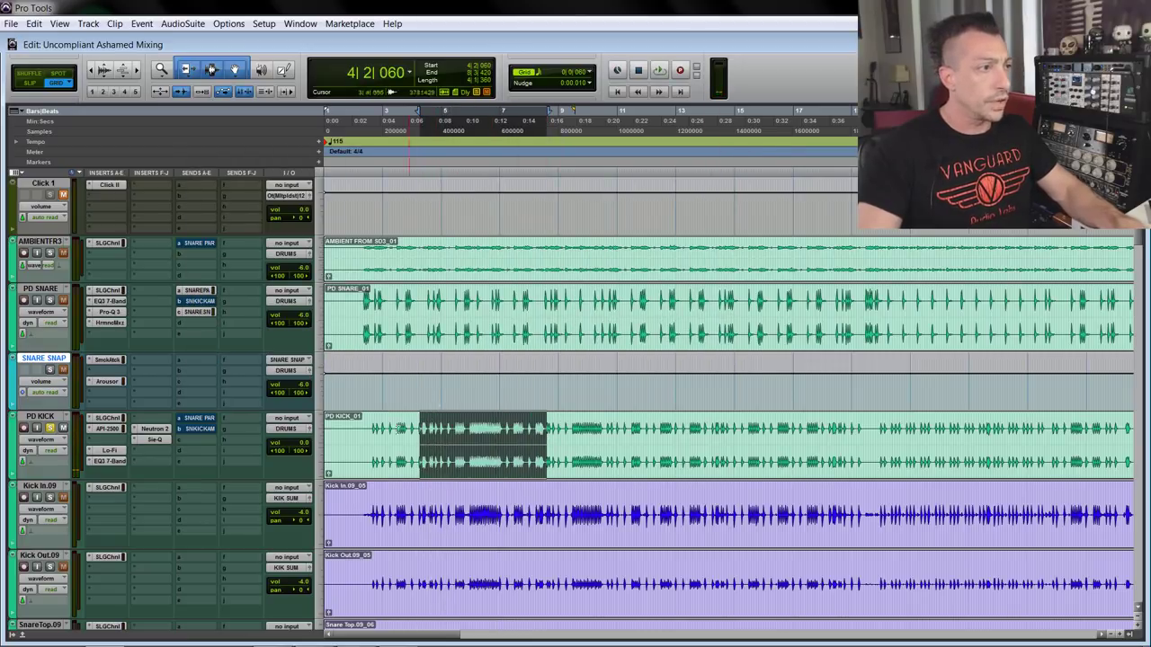
drag(371, 429, 506, 432)
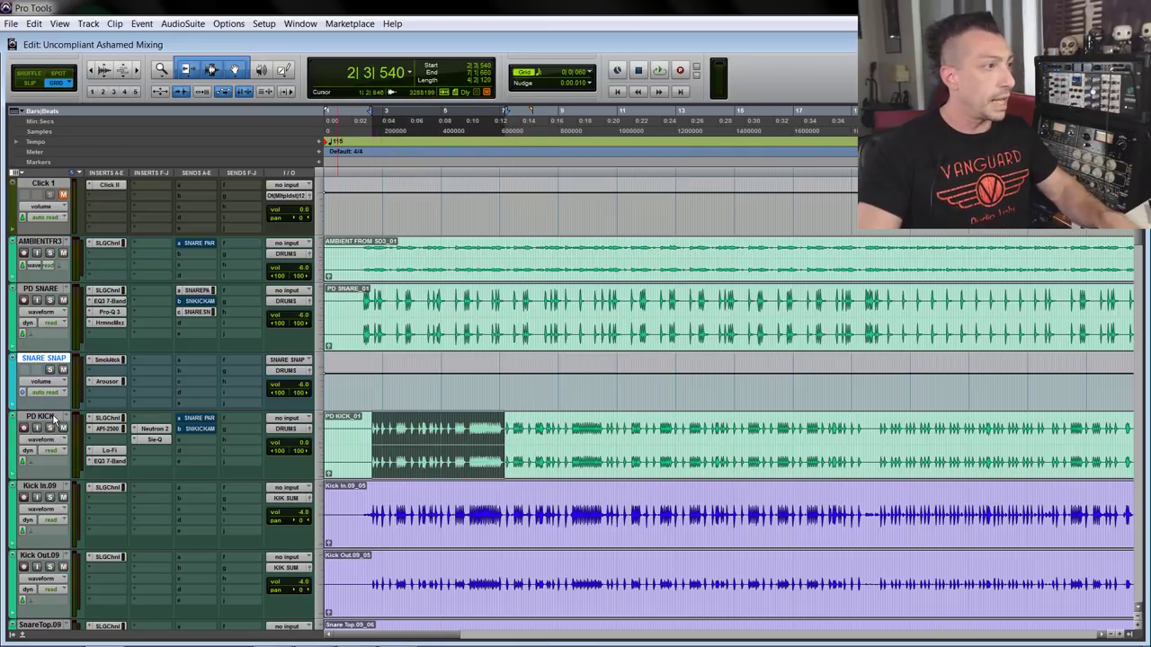
Step: Zoom in on the PD KICK selection, play it, and scroll down to the snare and tom tracks
click(52, 418)
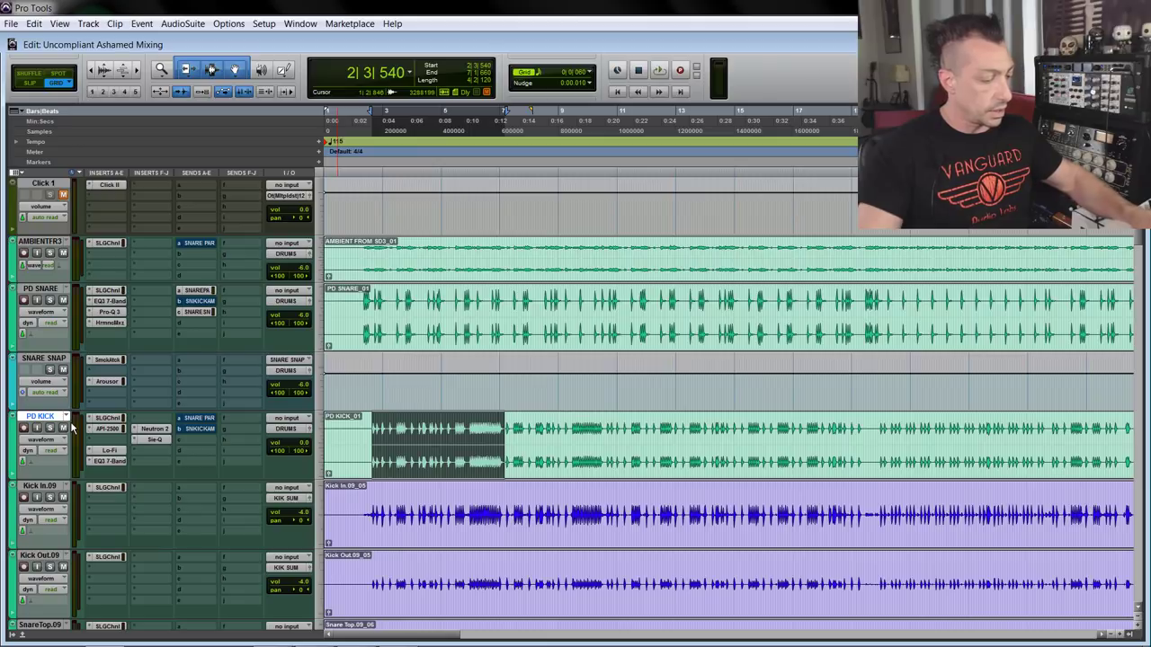
key(ctrl+])
key(space)
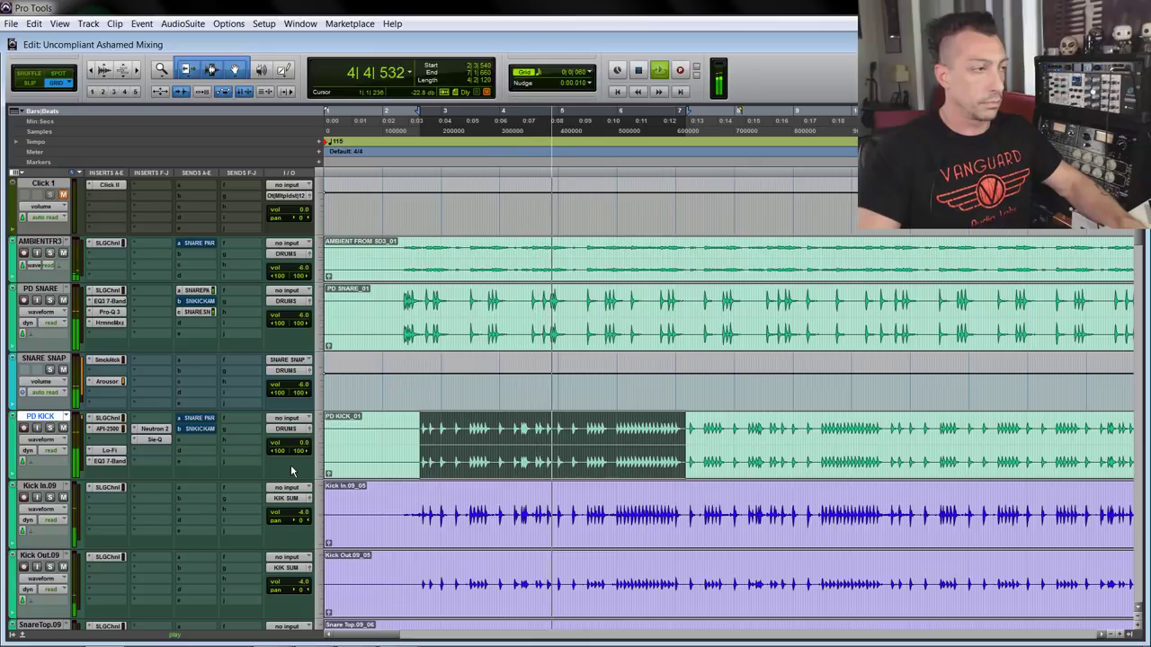
scroll(293, 454, down, 10)
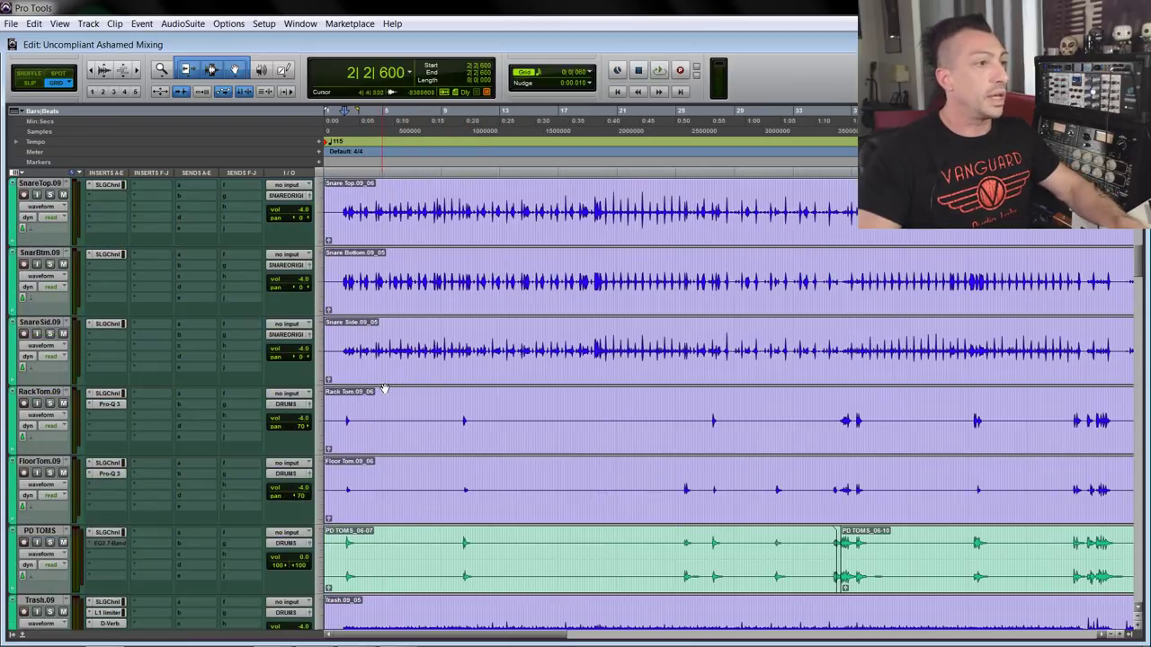
Step: Play the tom section with Rack Tom's SSL G-Channel open, reviewing and closing its Pro-Q 3
key(ctrl+bracketleft)
key(ctrl+bracketleft)
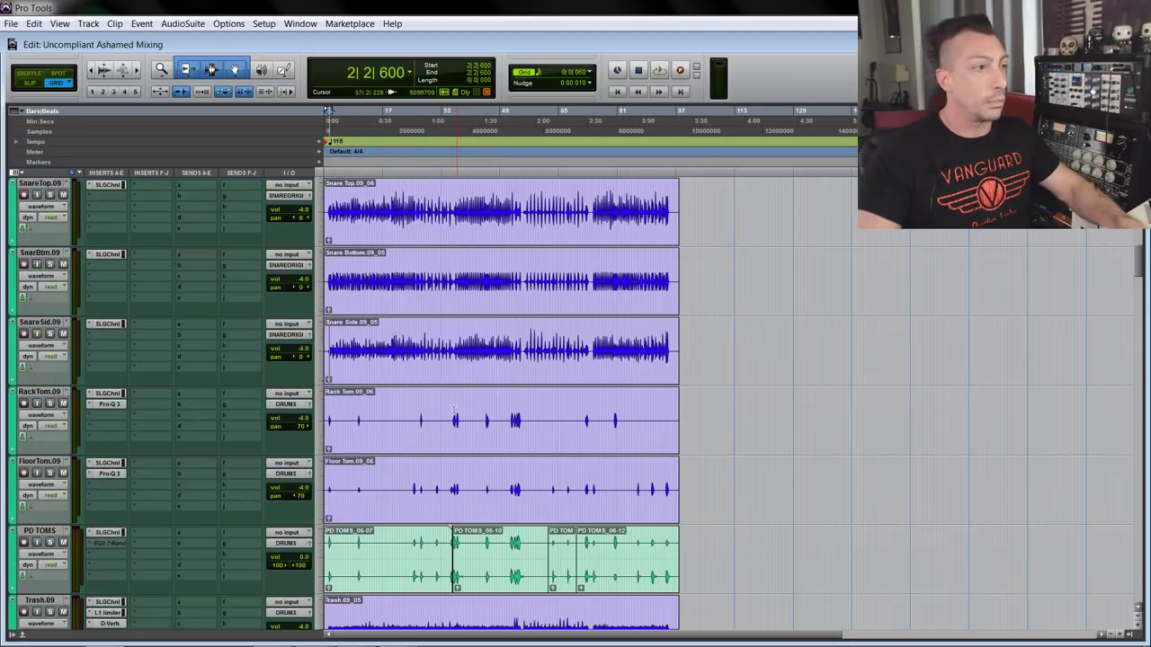
key(ctrl+bracketright)
key(ctrl+bracketright)
key(ctrl+bracketright)
scroll(547, 412, right, 6)
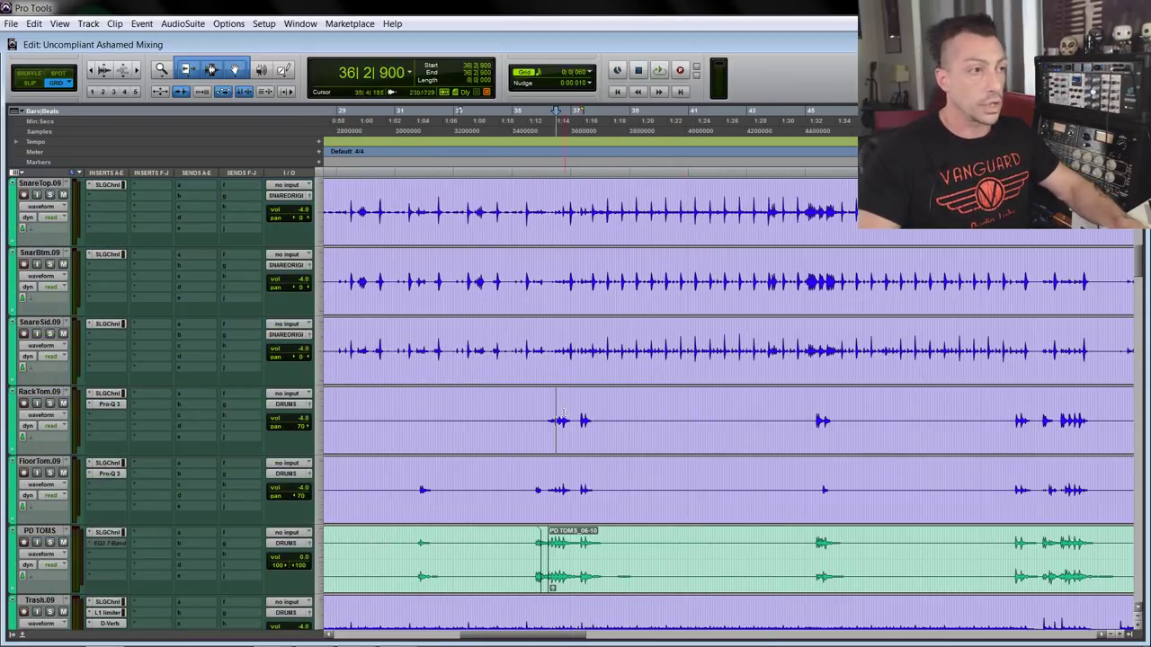
scroll(547, 411, right, 3)
click(107, 393)
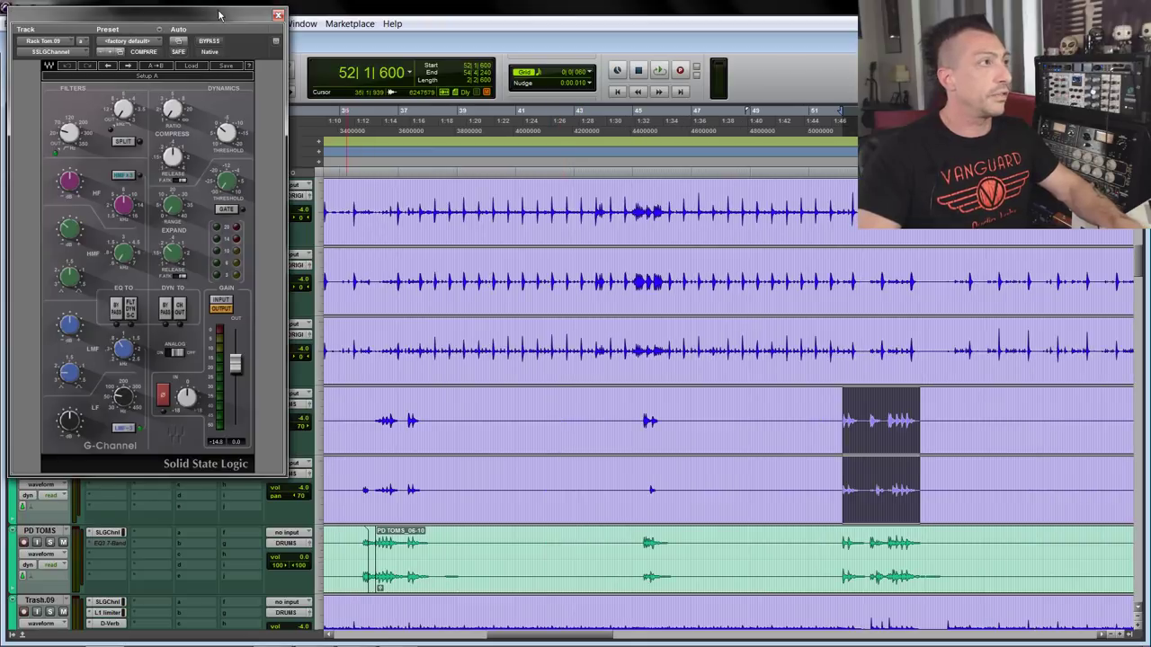
drag(218, 15, 484, 40)
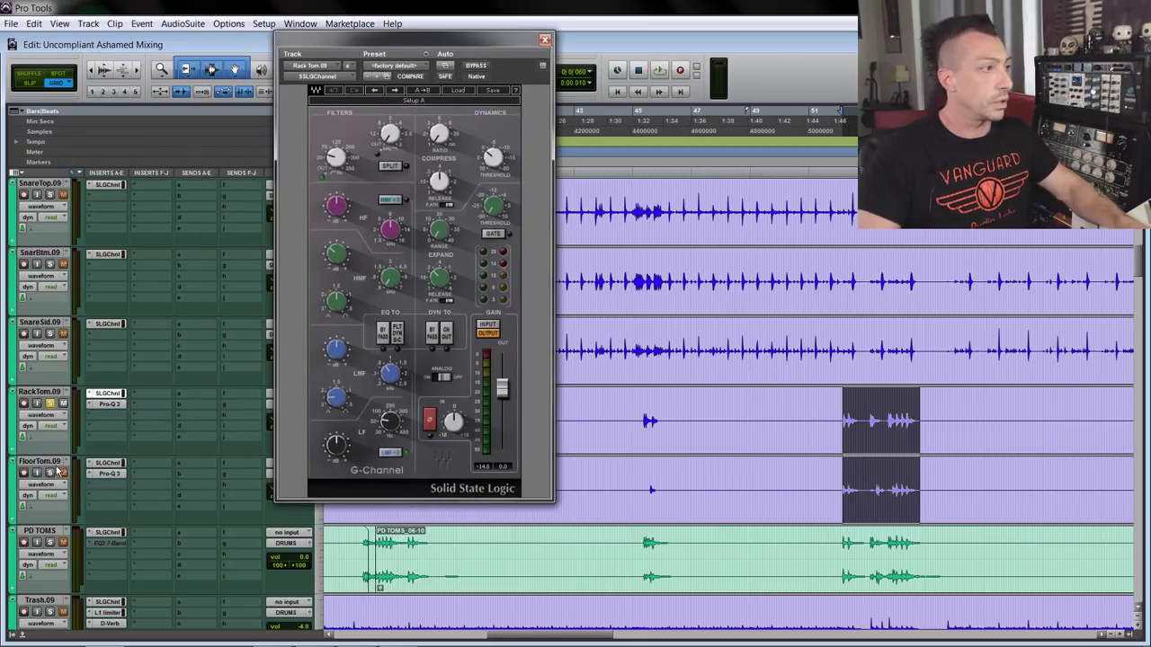
key(space)
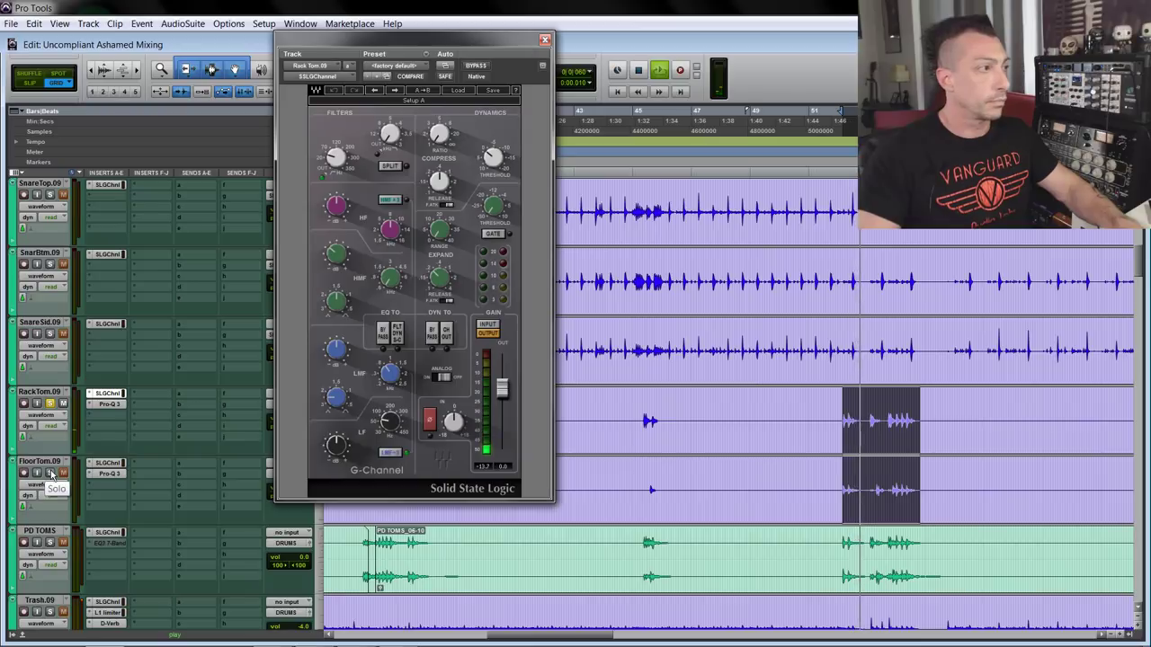
click(109, 403)
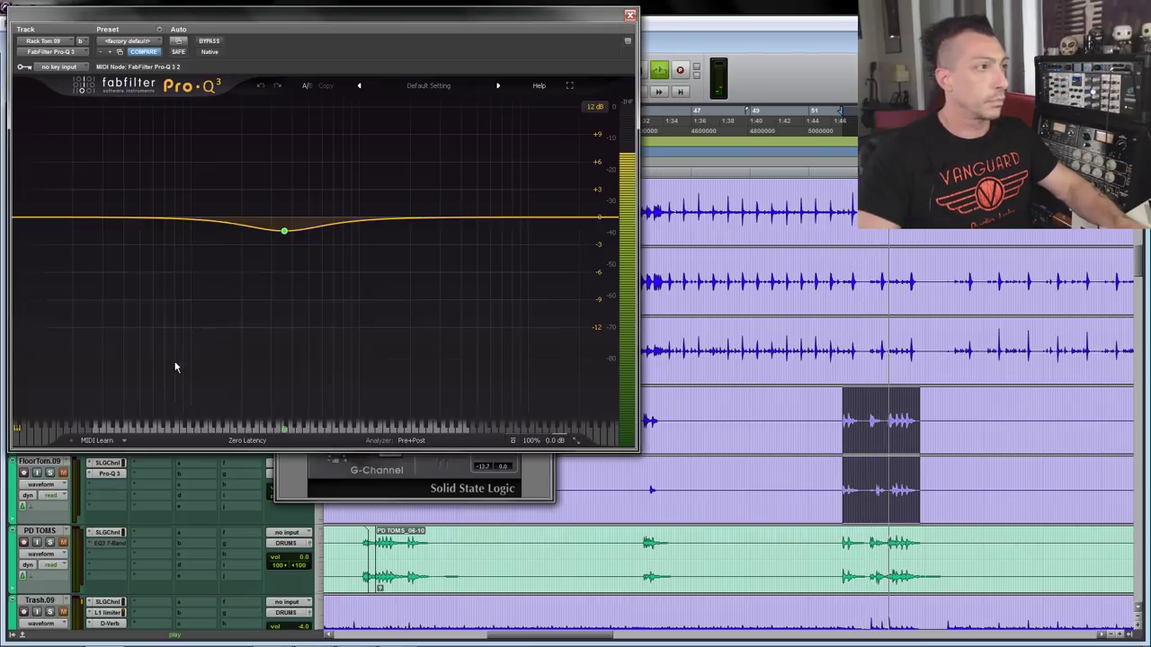
click(631, 17)
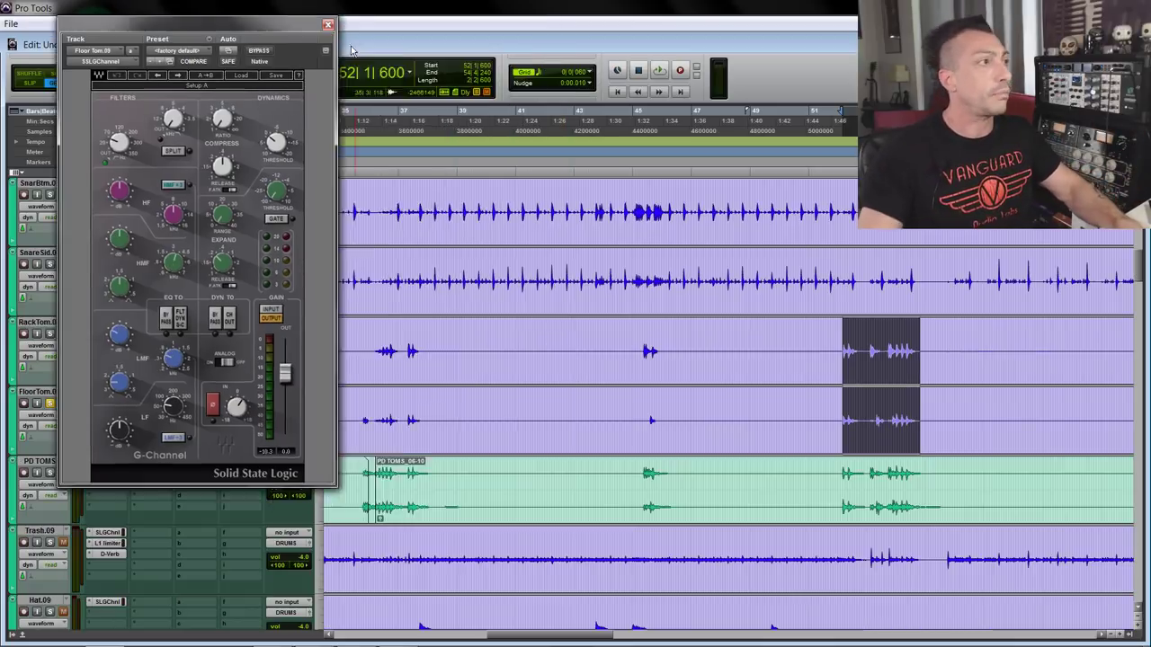
Step: Check the Floor Tom Pro-Q 3 bands near 92 Hz and 426.81 Hz, then close both plug-in windows
drag(281, 27, 454, 54)
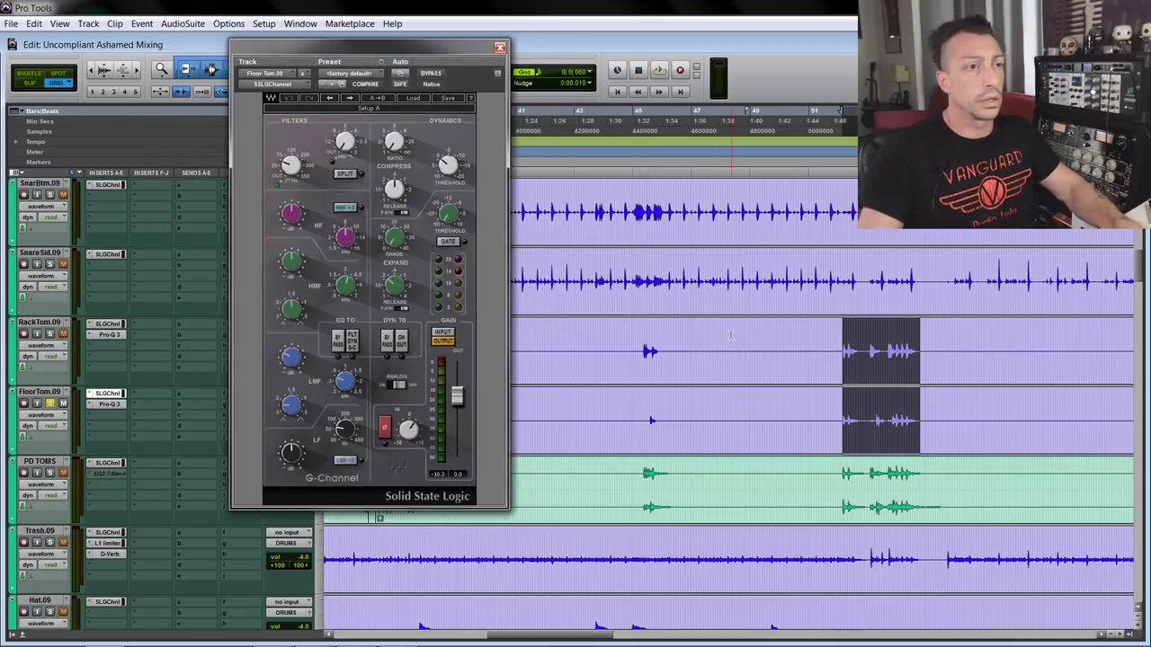
key(space)
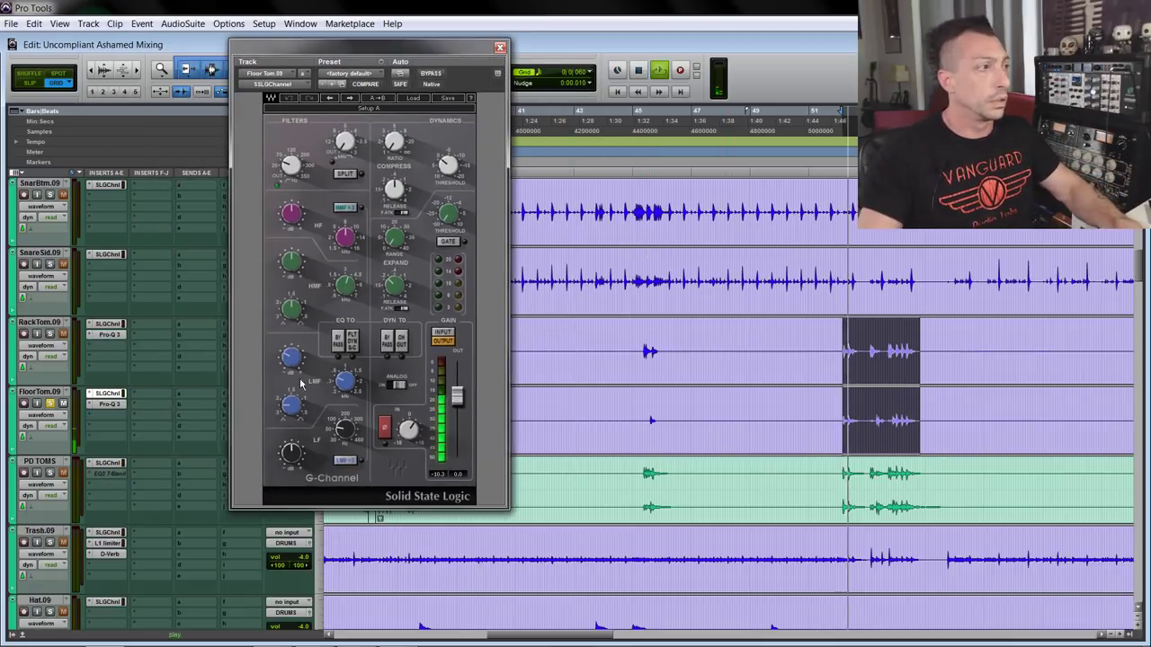
click(109, 406)
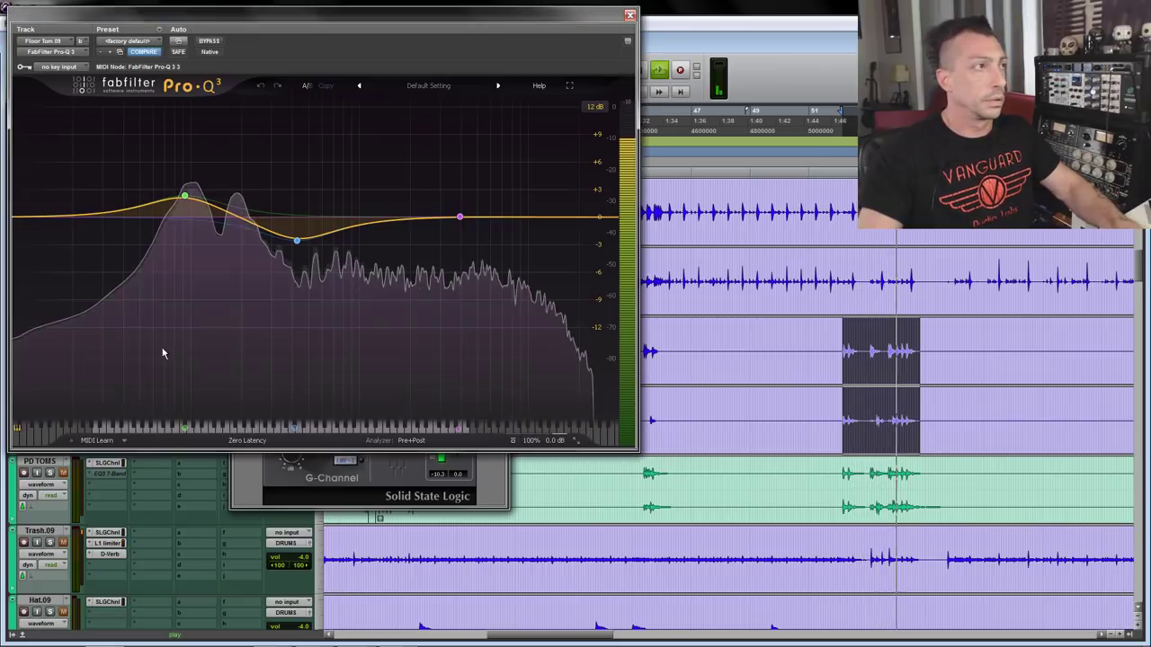
click(185, 196)
click(297, 241)
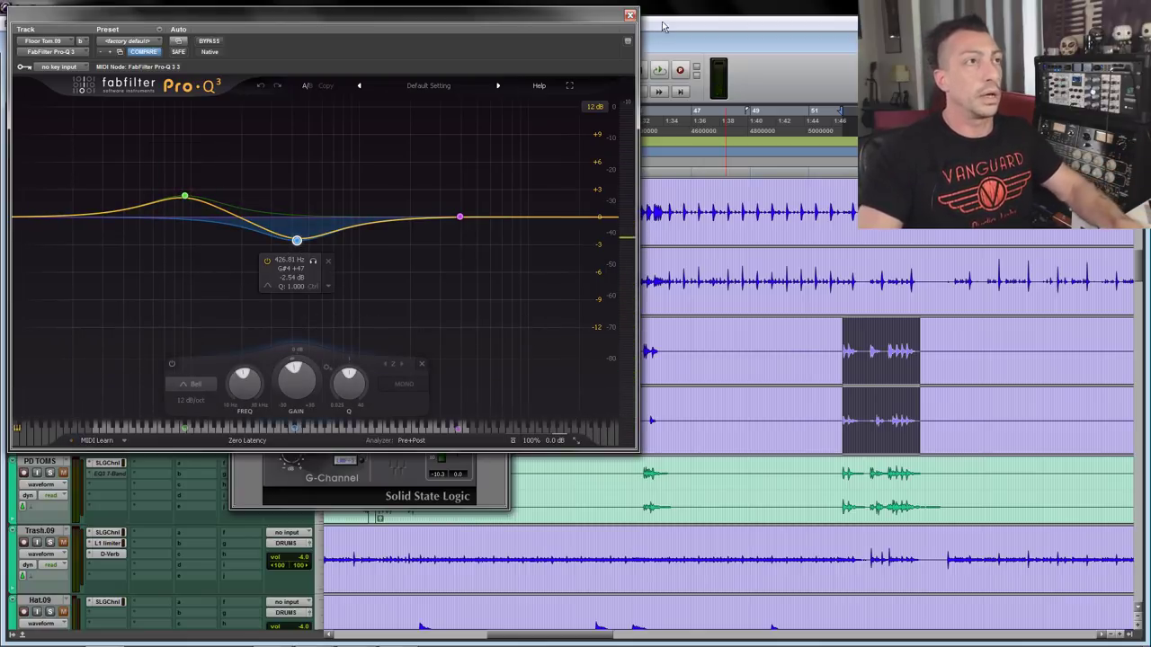
click(631, 15)
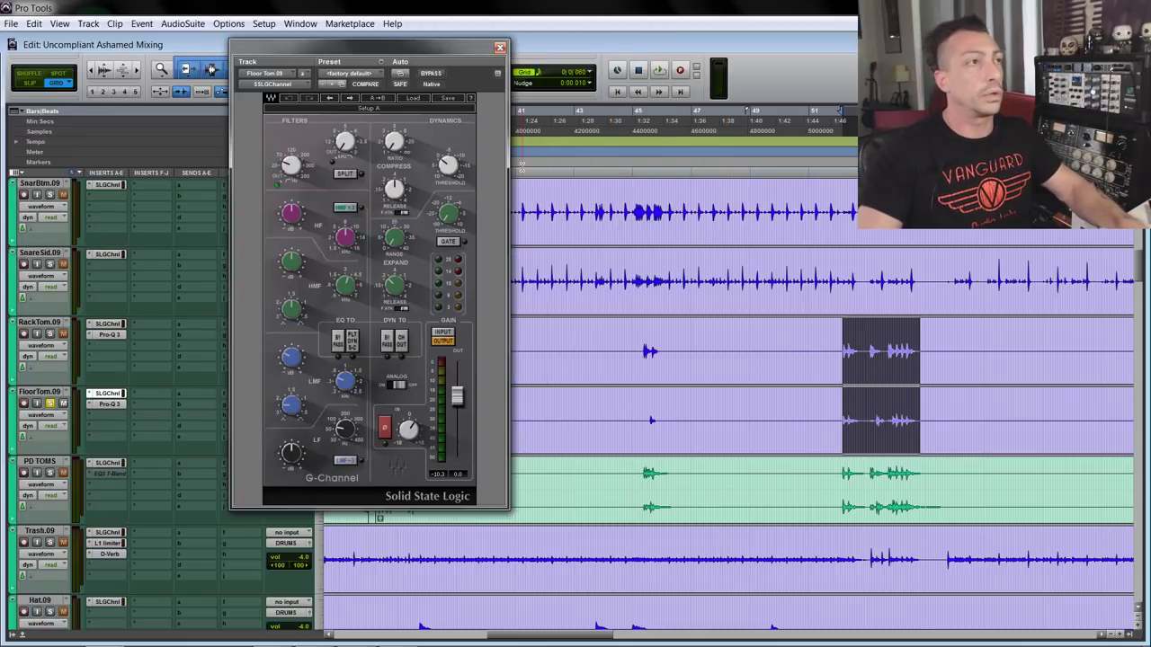
click(500, 47)
Step: Set the edit position to bar 54 and zoom in around it
key(ctrl+bracketleft)
click(813, 410)
key(ctrl+bracketright)
key(ctrl+bracketright)
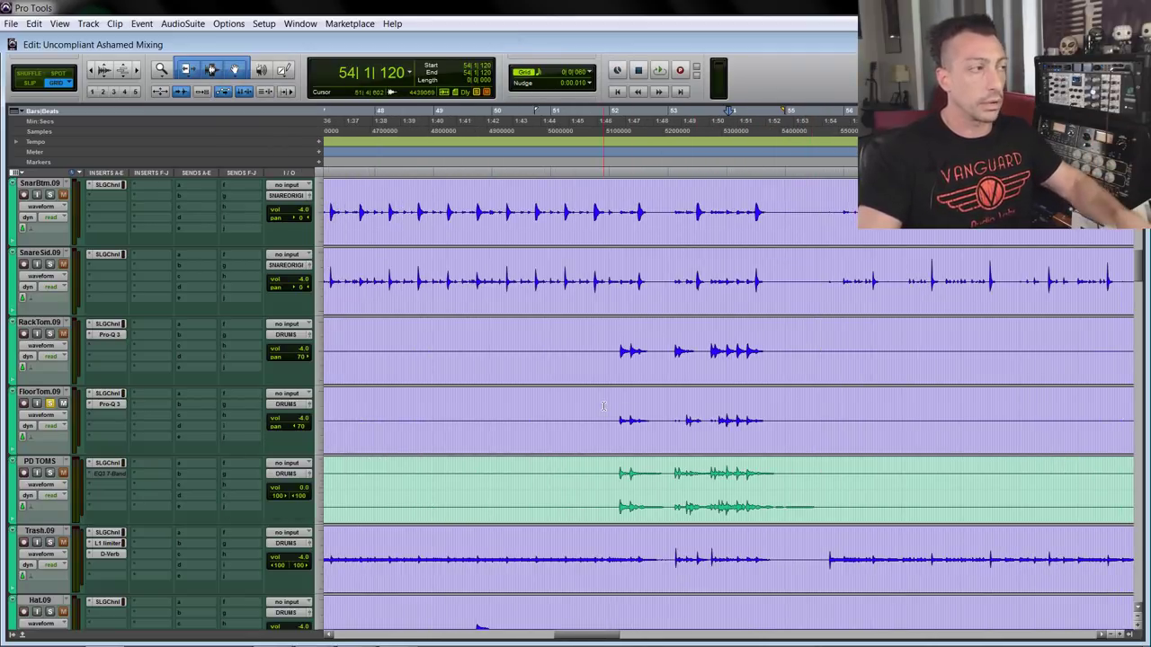
Step: Select the tom fill on PD TOMS and play it, adjusting the zoom along the way
key(ctrl+bracketleft)
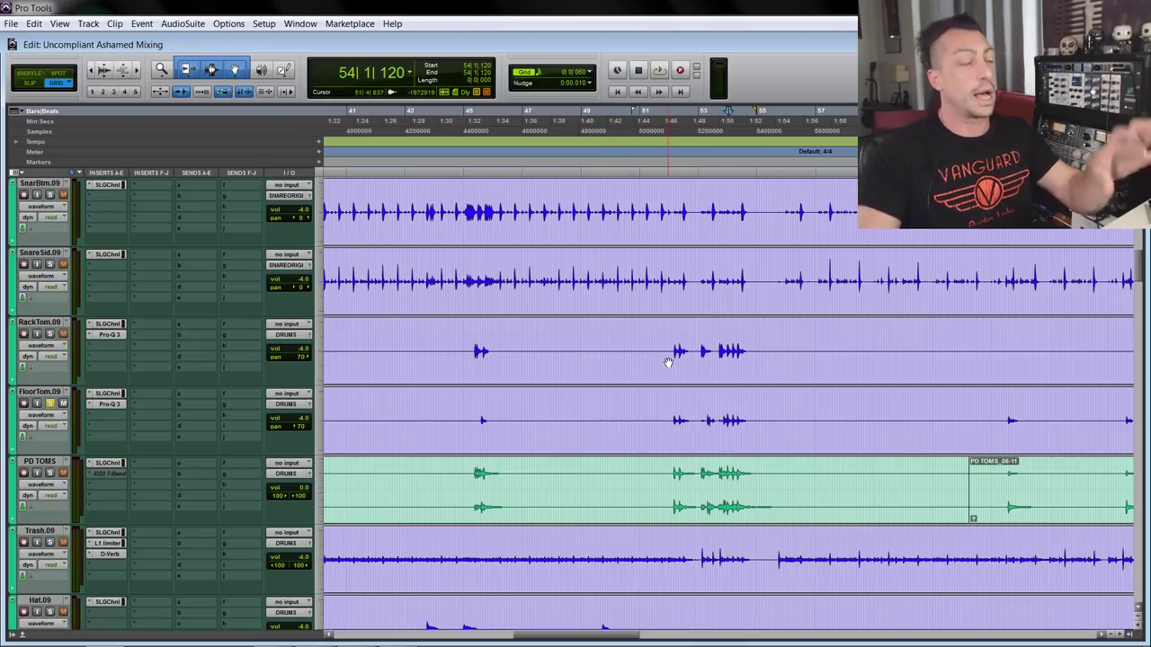
drag(666, 466, 835, 472)
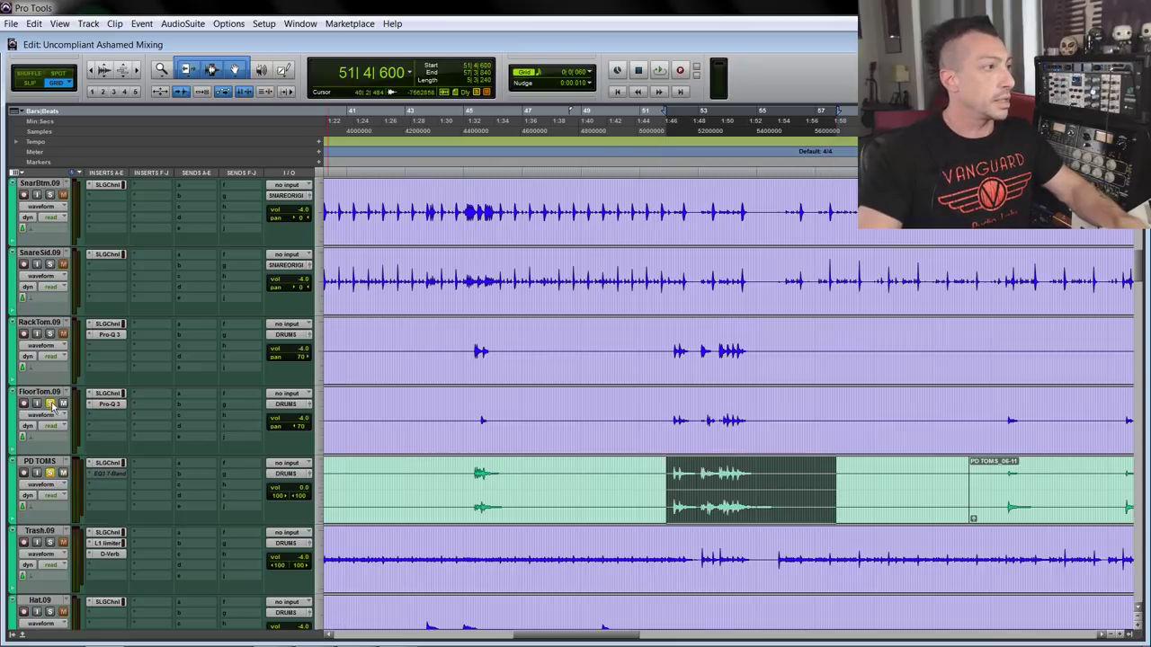
key(space)
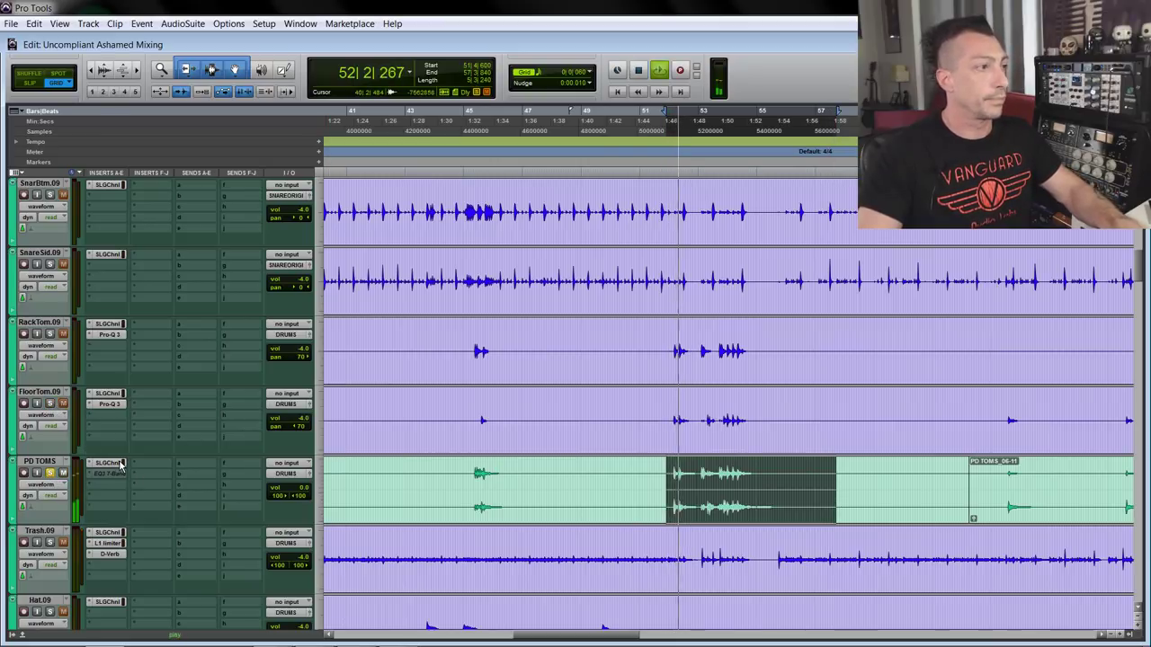
key(ctrl+bracketright)
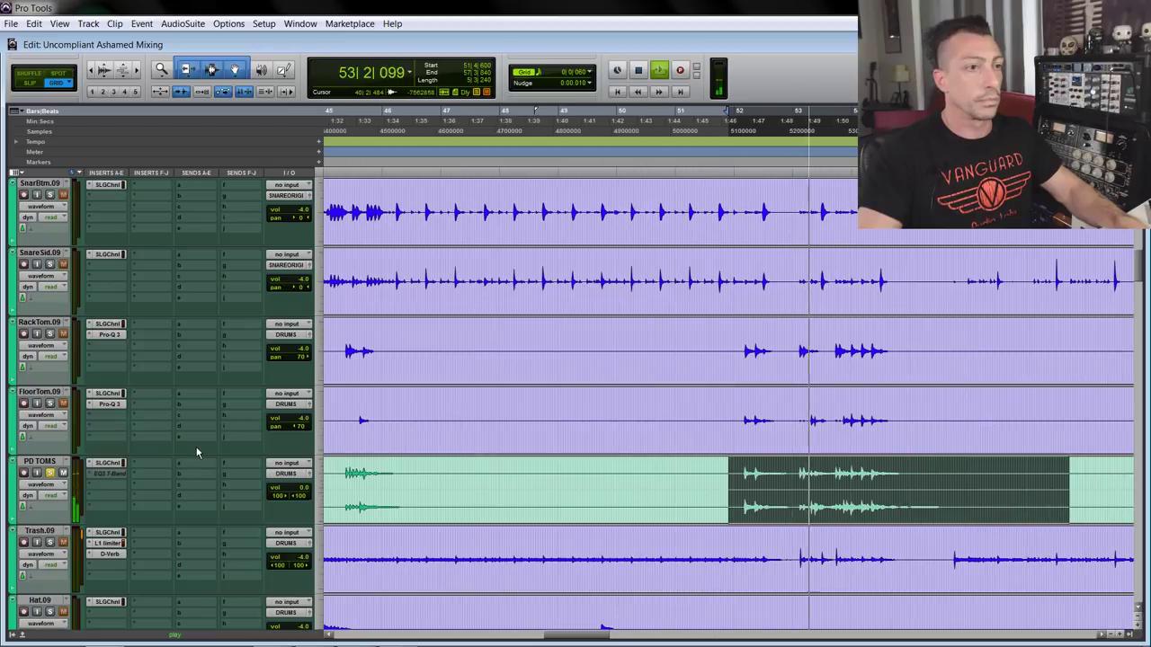
key(ctrl+bracketleft)
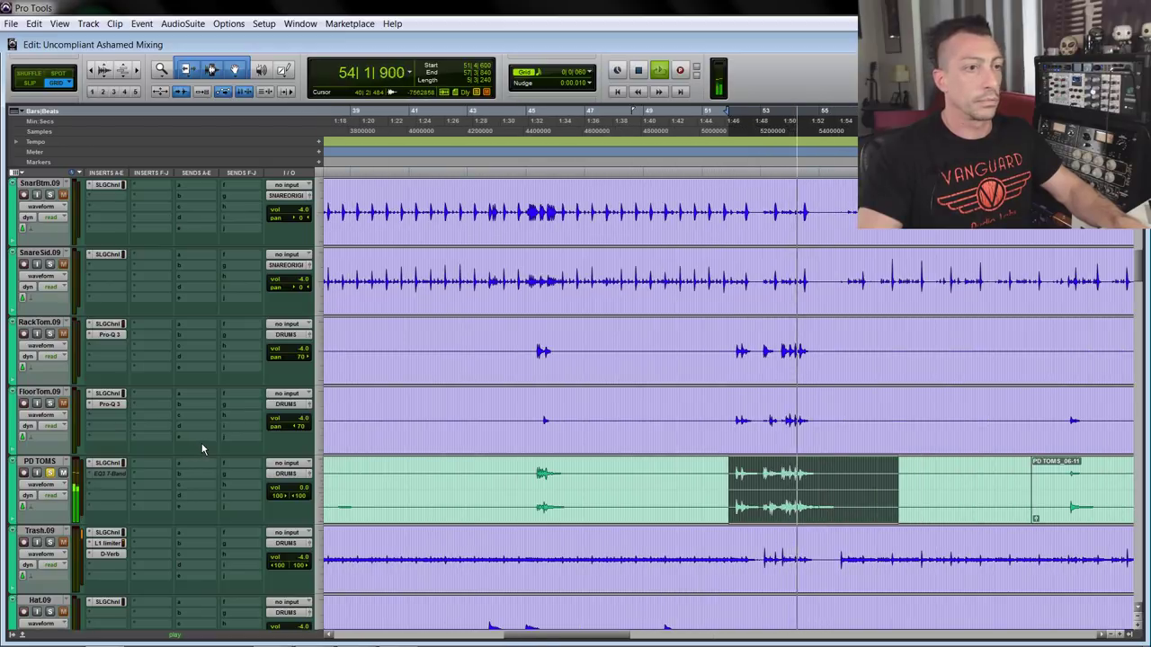
key(ctrl+bracketleft)
key(space)
Step: Review the PD TOMS and TOM SUM SSL channel strips, then close the window
click(116, 462)
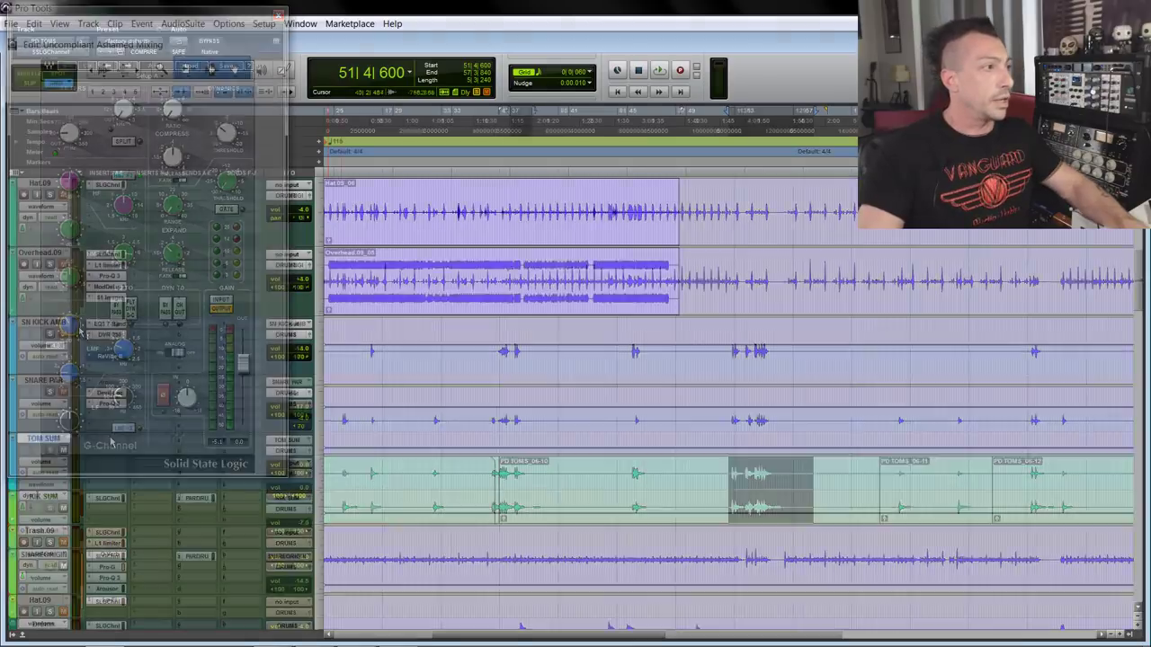
click(108, 440)
click(146, 457)
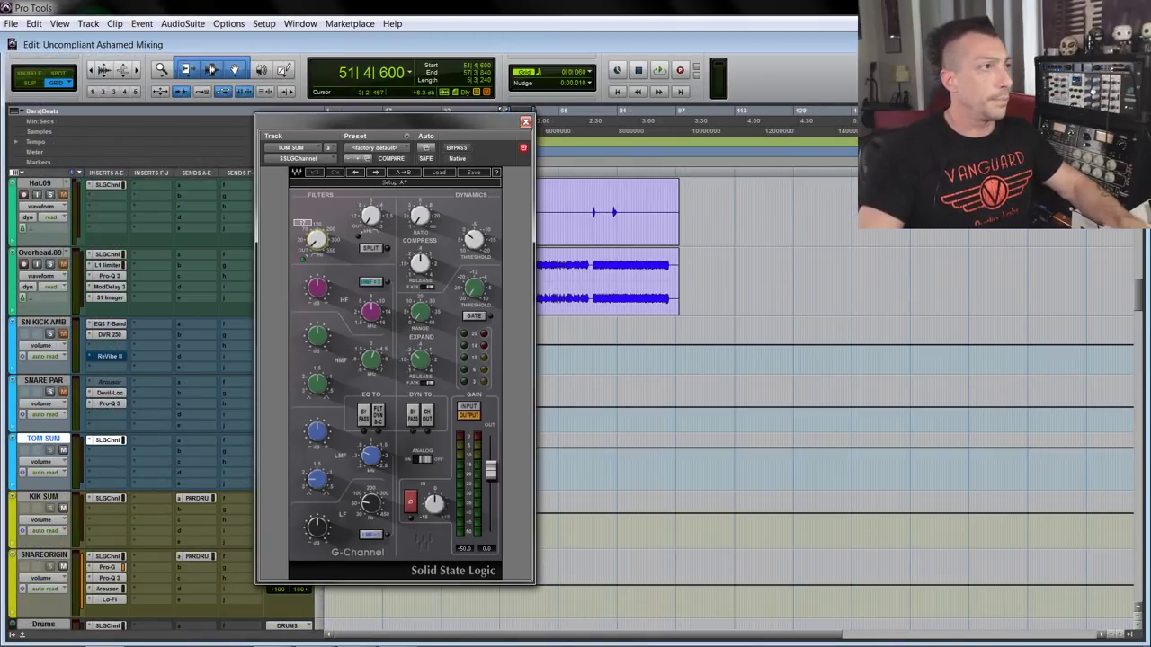
click(525, 123)
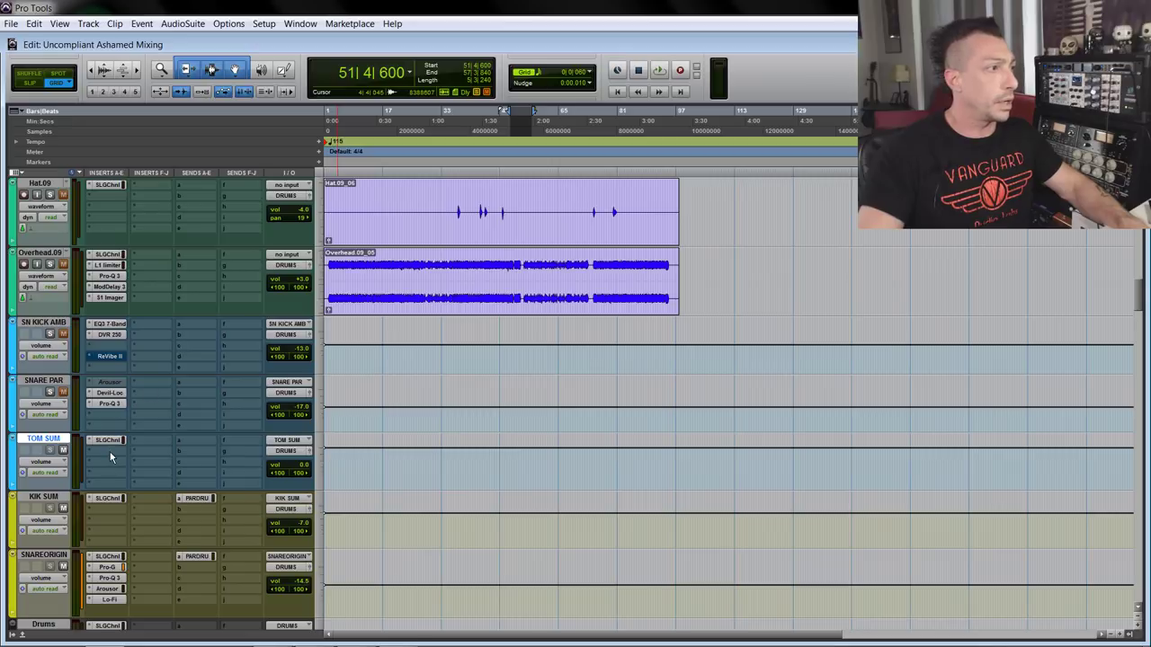
Step: Insert Kazrog True Iron on TOM SUM, raise Strength to 10.00, and compare it bypassed
click(111, 459)
mouse_move(185, 507)
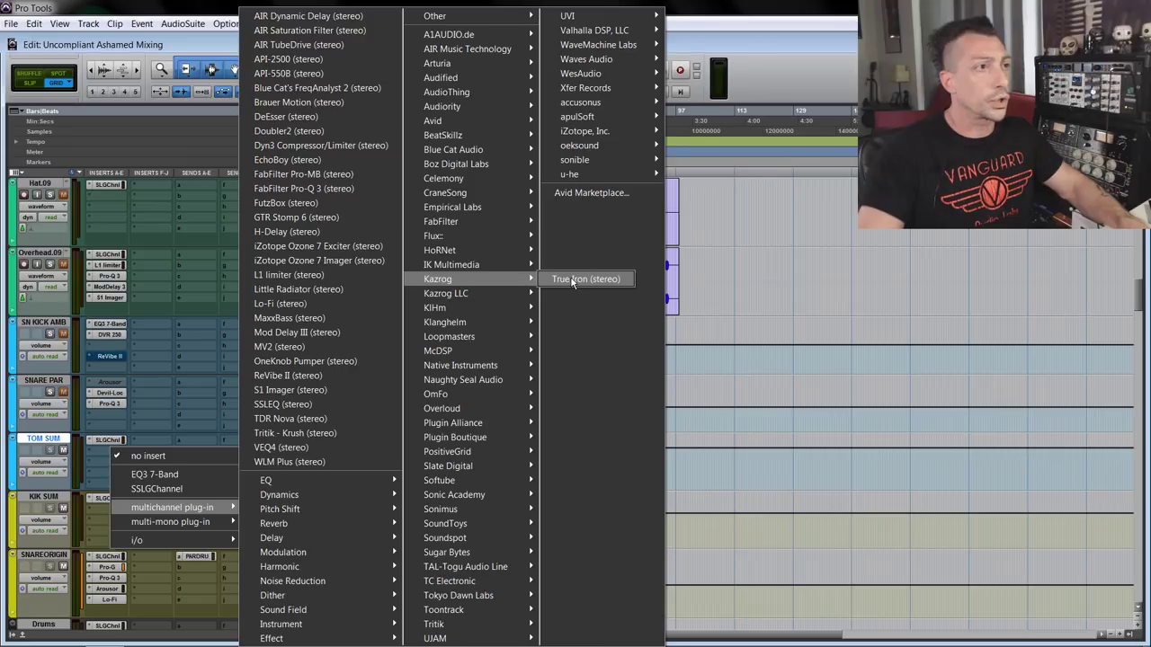
click(575, 279)
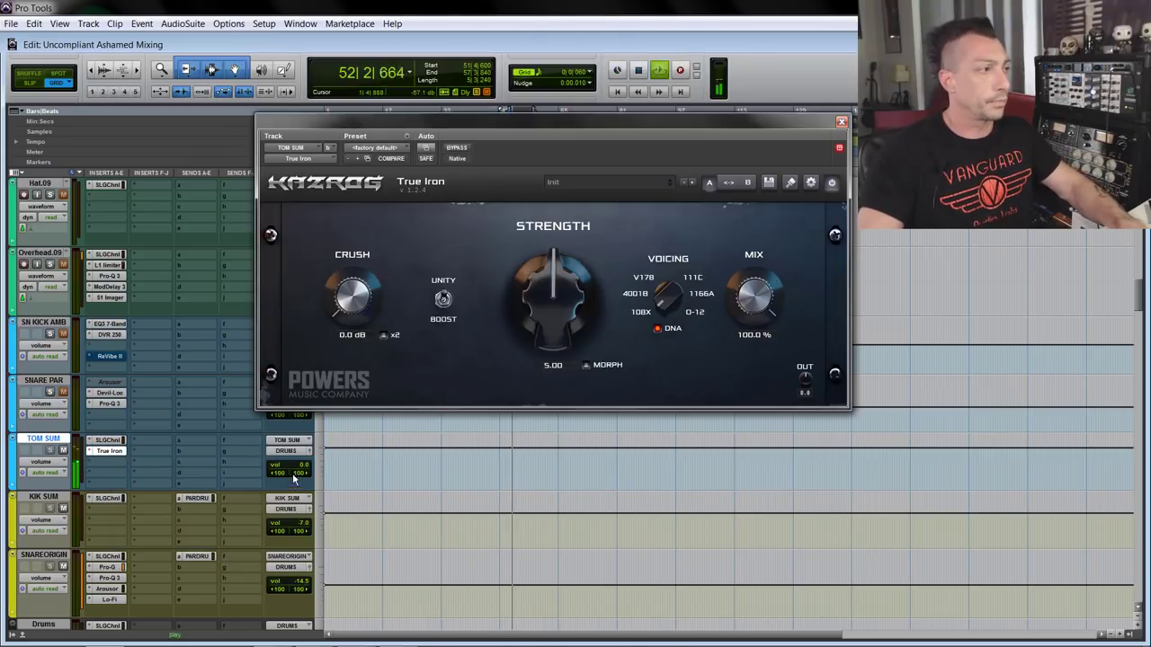
drag(558, 329, 540, 97)
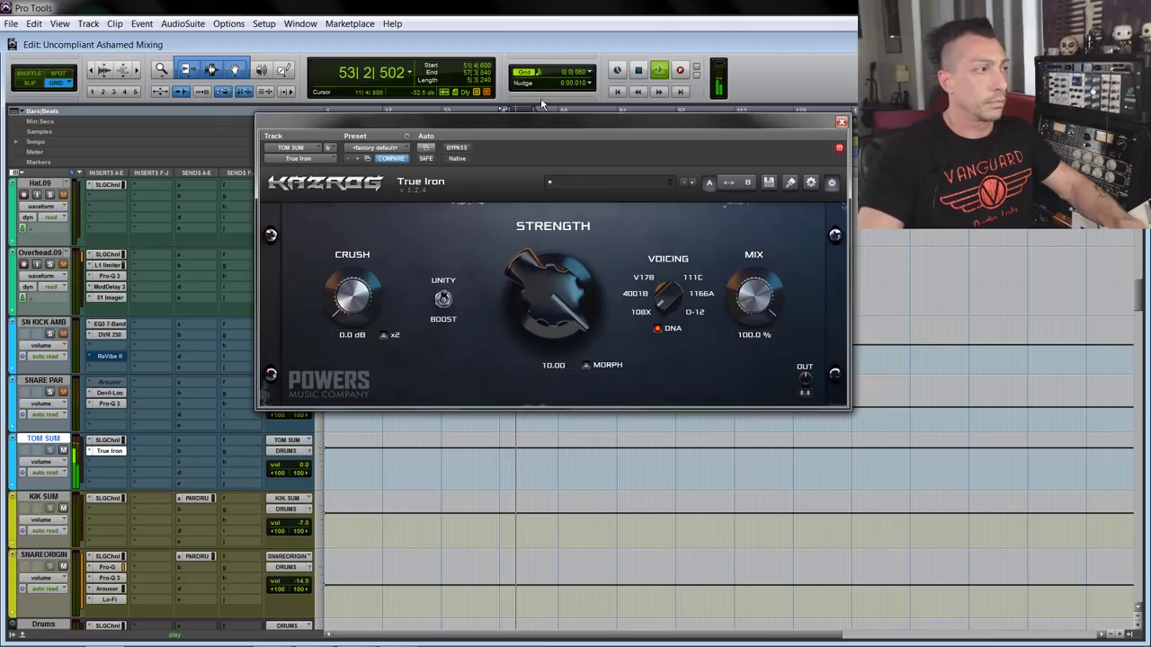
click(457, 148)
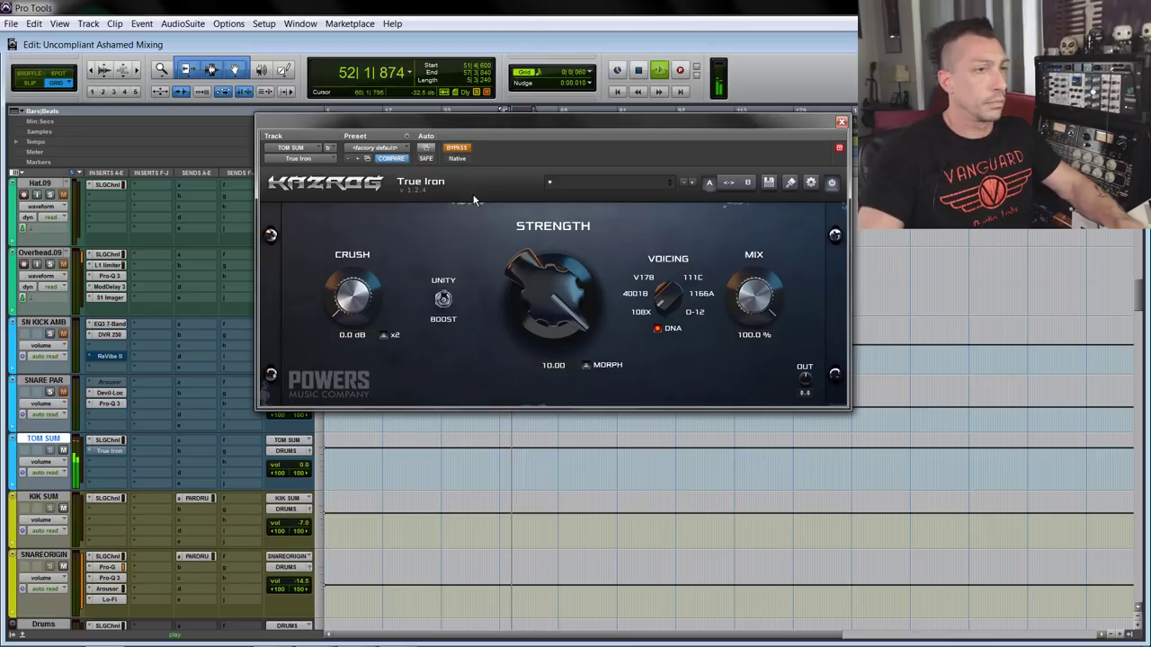
click(458, 148)
key(space)
key(space)
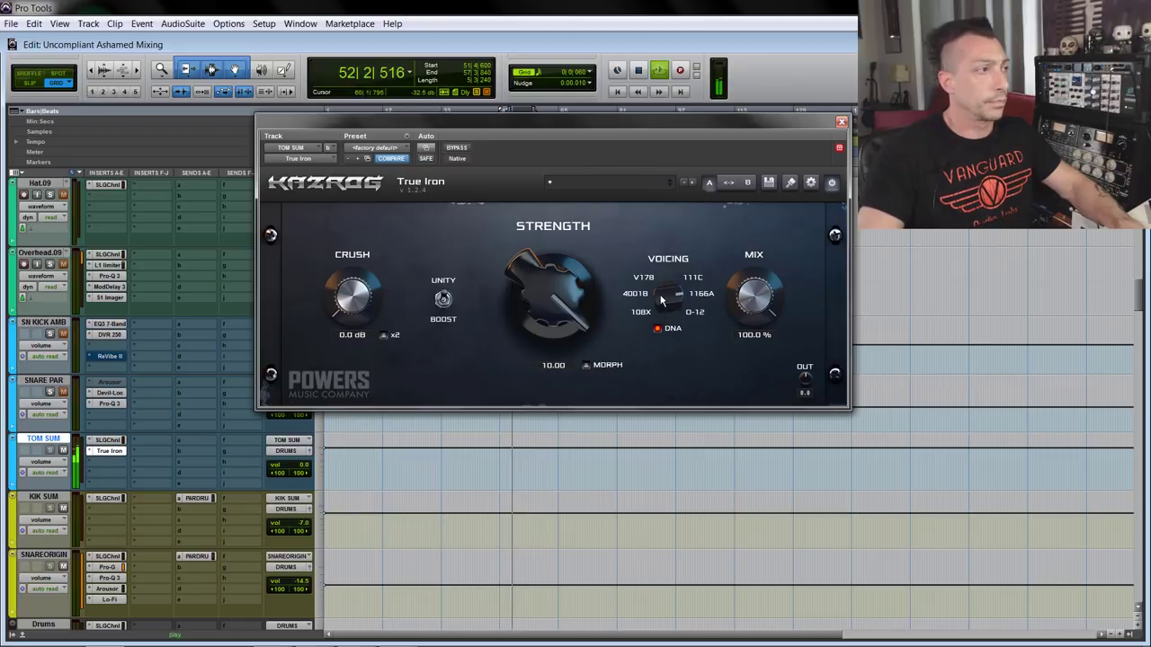
Step: Try True Iron's 0-12 voicing, then set the voicing back near 111C
drag(662, 300, 668, 217)
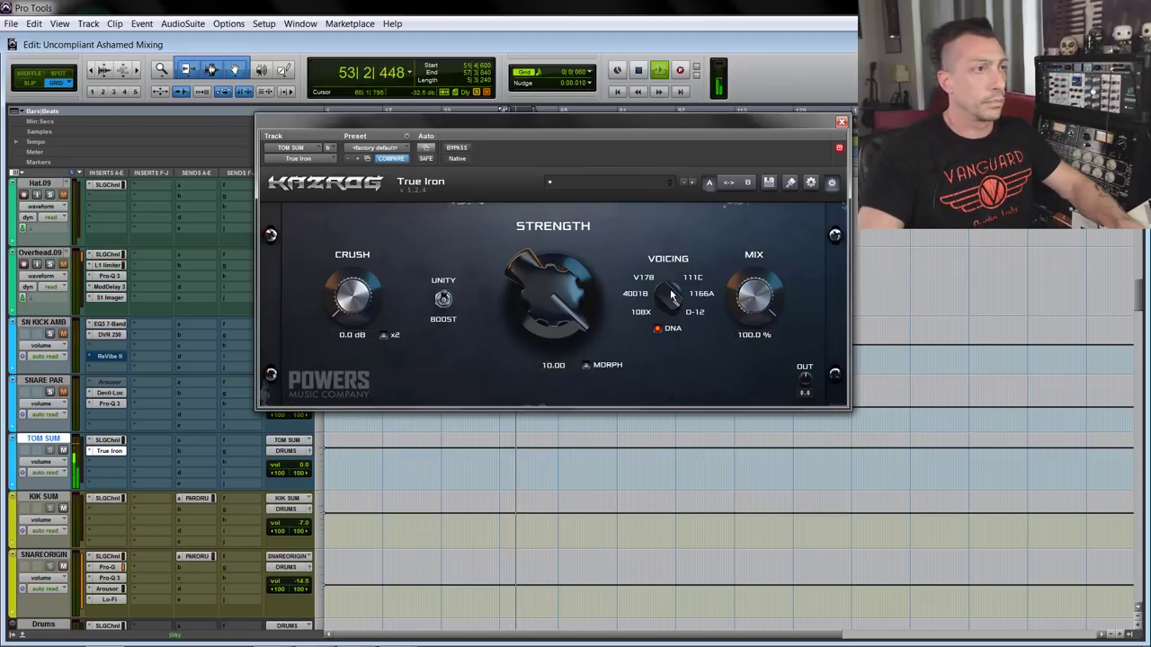
drag(670, 290, 668, 325)
key(space)
Step: Bypass True Iron and insert Audiority's The Abuser in TOM SUM's next slot
right_click(104, 450)
click(130, 455)
click(112, 461)
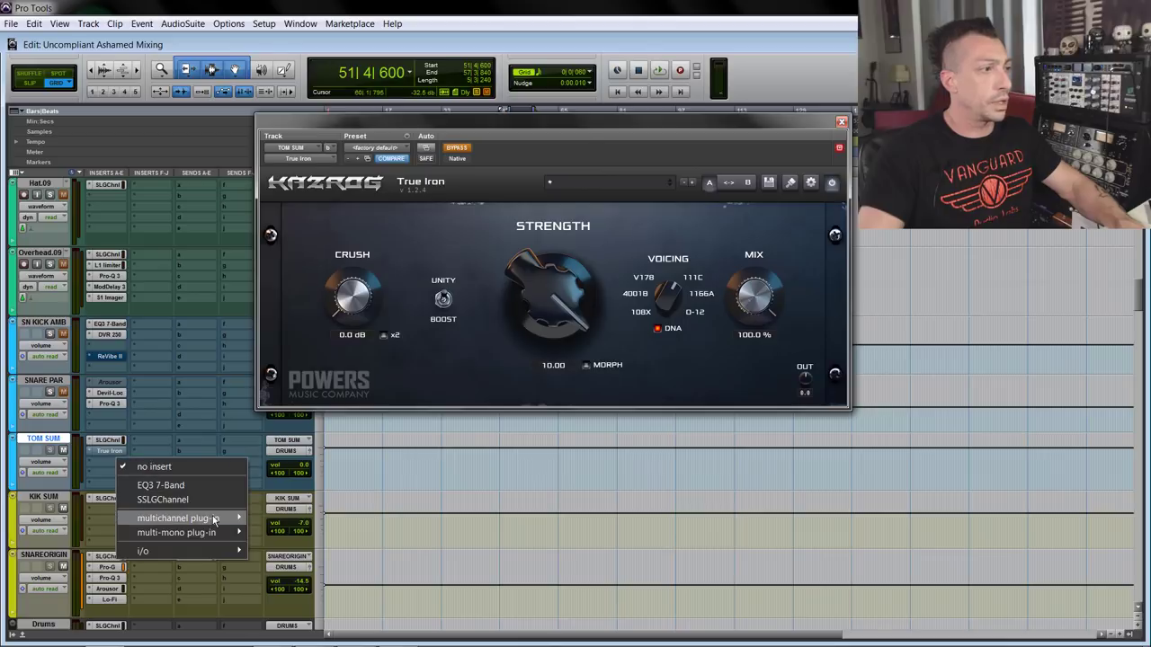
mouse_move(180, 518)
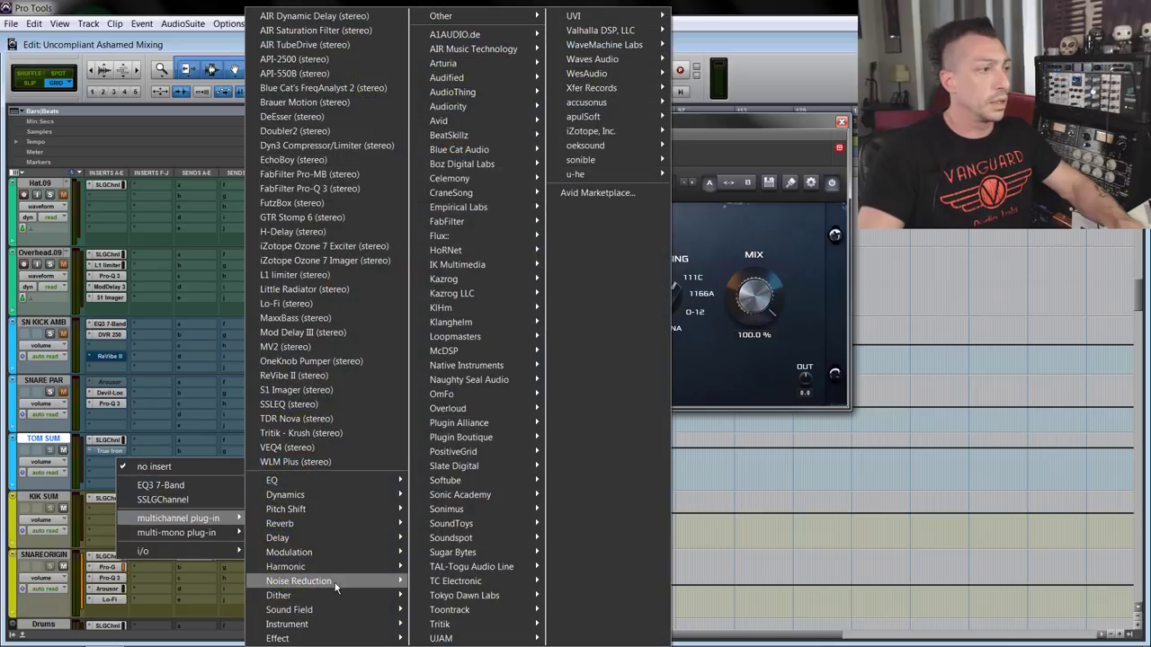
mouse_move(365, 570)
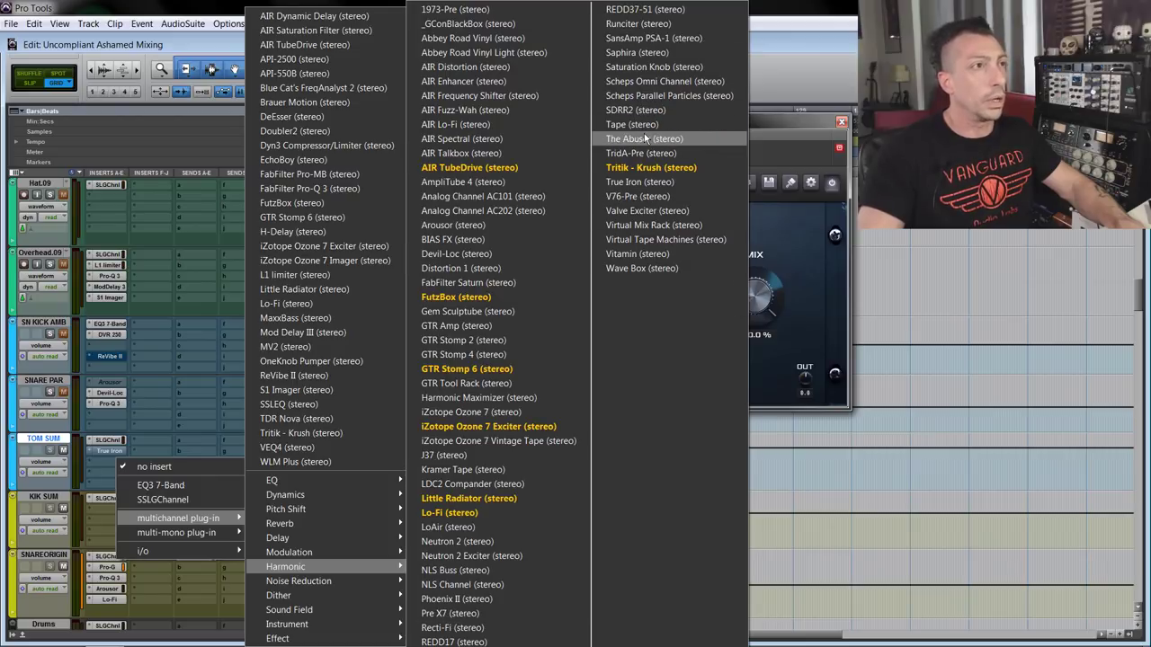
click(645, 138)
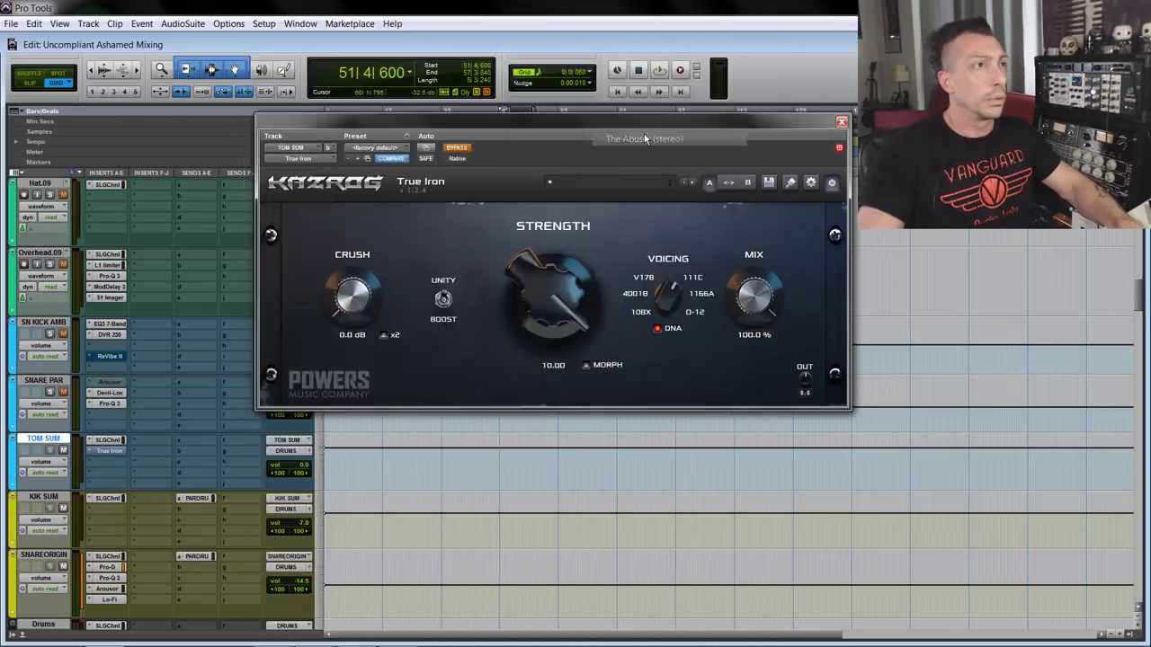
Step: Play TOM SUM, compare The Abuser bypassed, and bring up plug-in choices for its slot
drag(539, 148, 518, 183)
key(space)
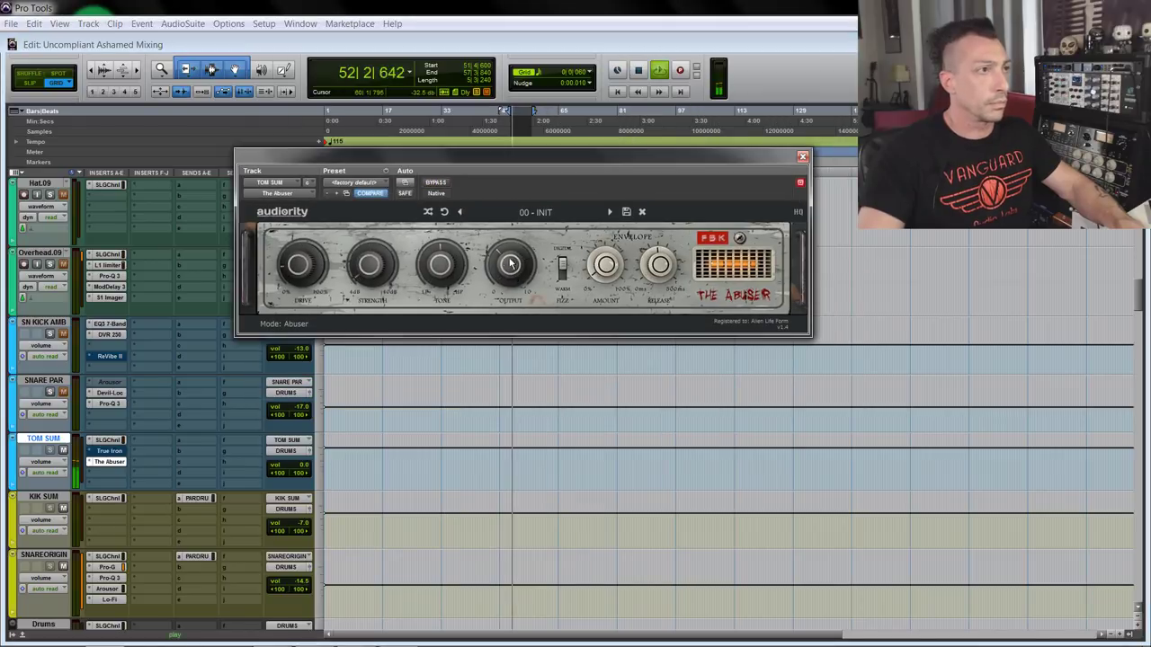
key(ctrl+b)
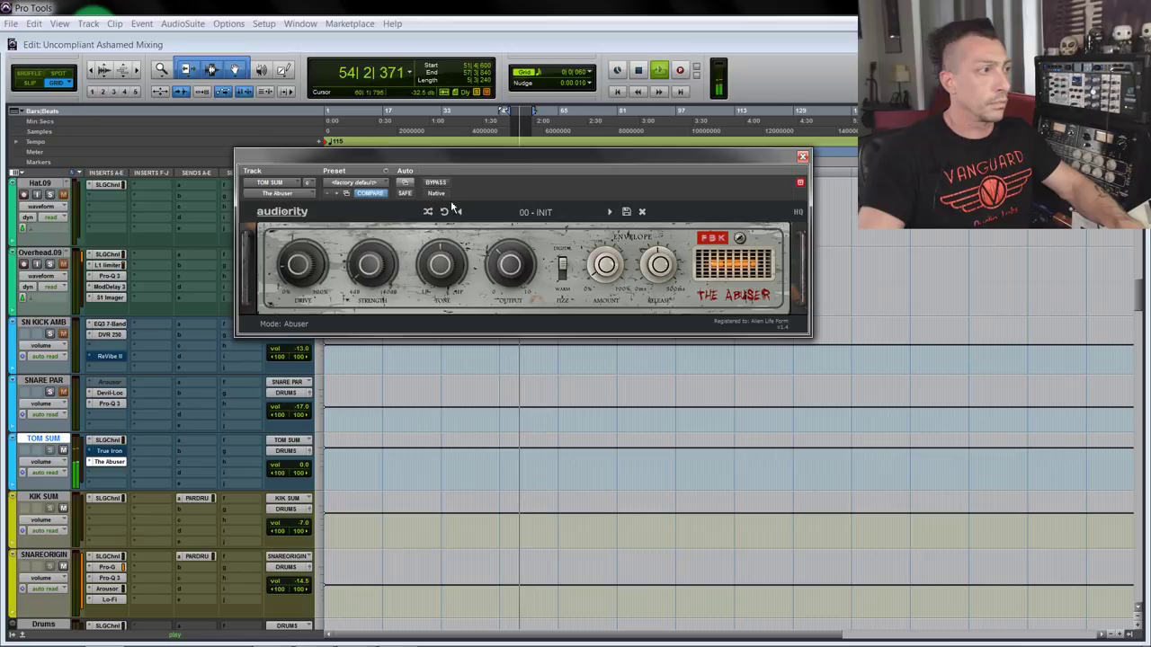
mouse_move(447, 267)
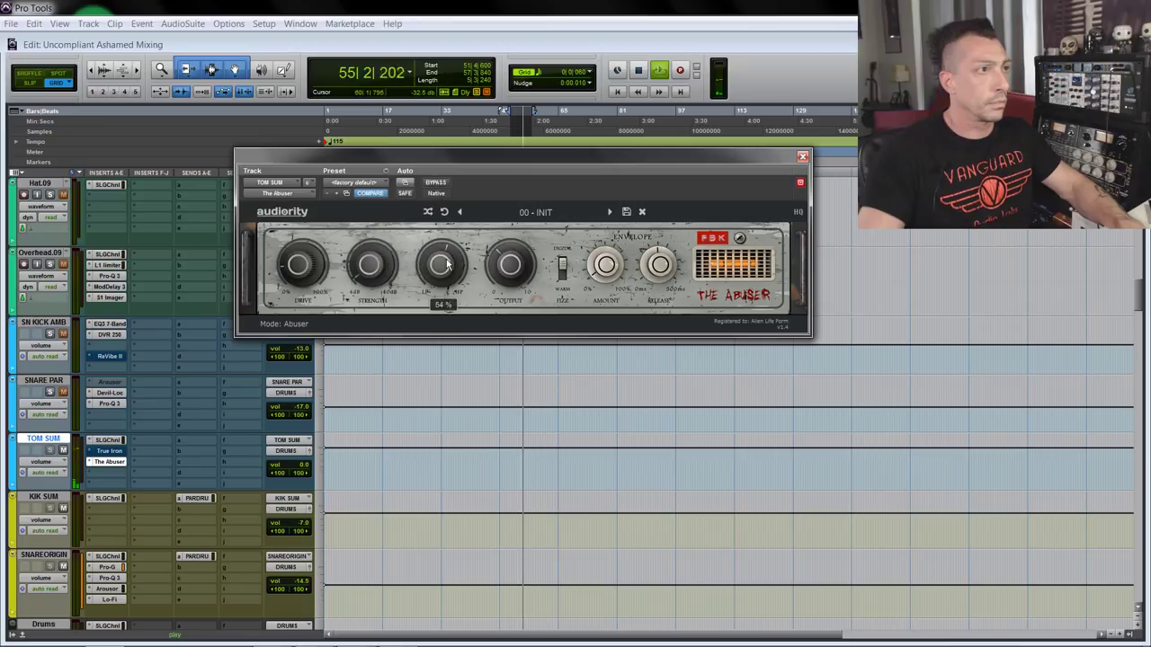
click(108, 461)
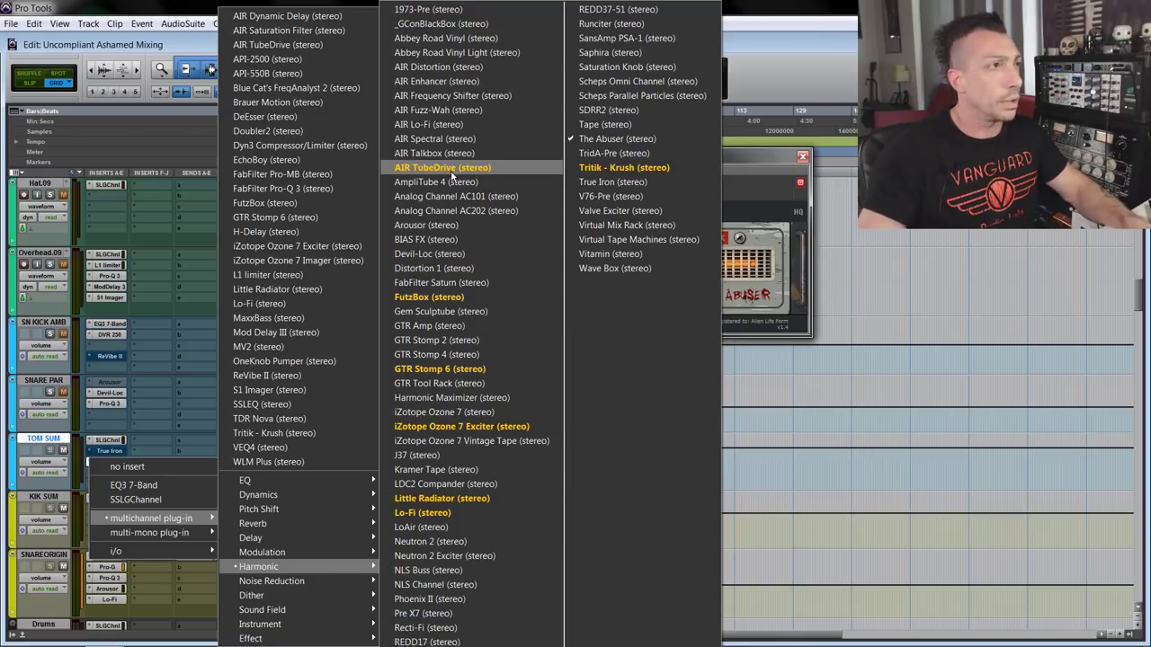
Step: Insert the TR5 Classic Clipper after True Iron on TOM SUM and drive its gain while auditioning the toms
mouse_move(336, 639)
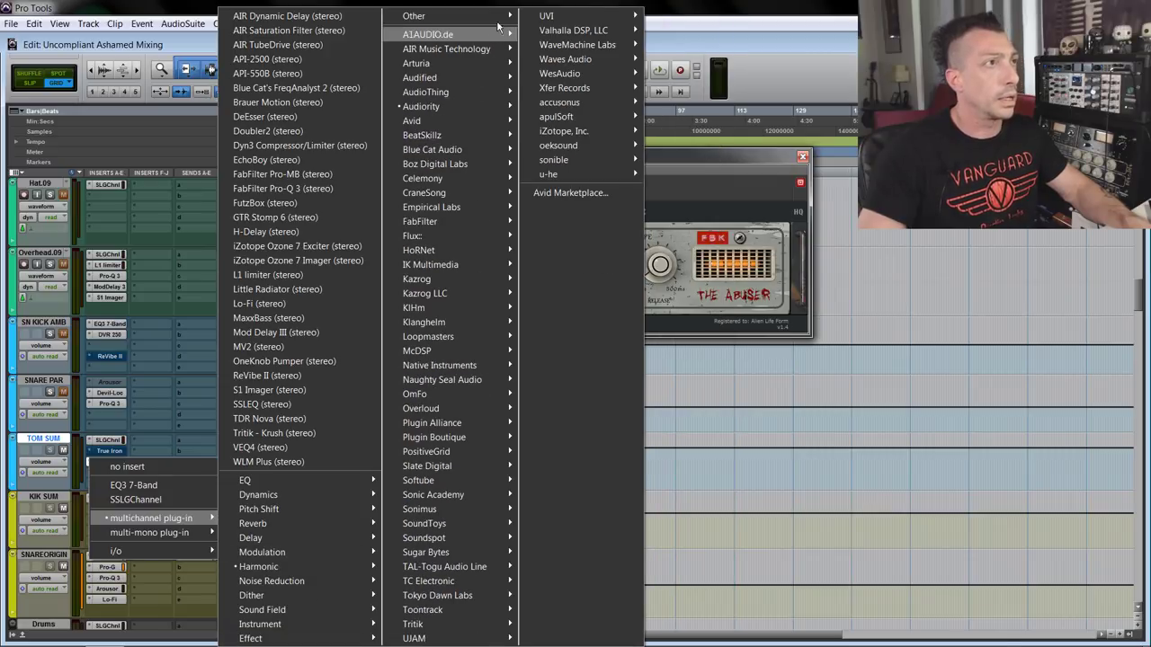
mouse_move(499, 23)
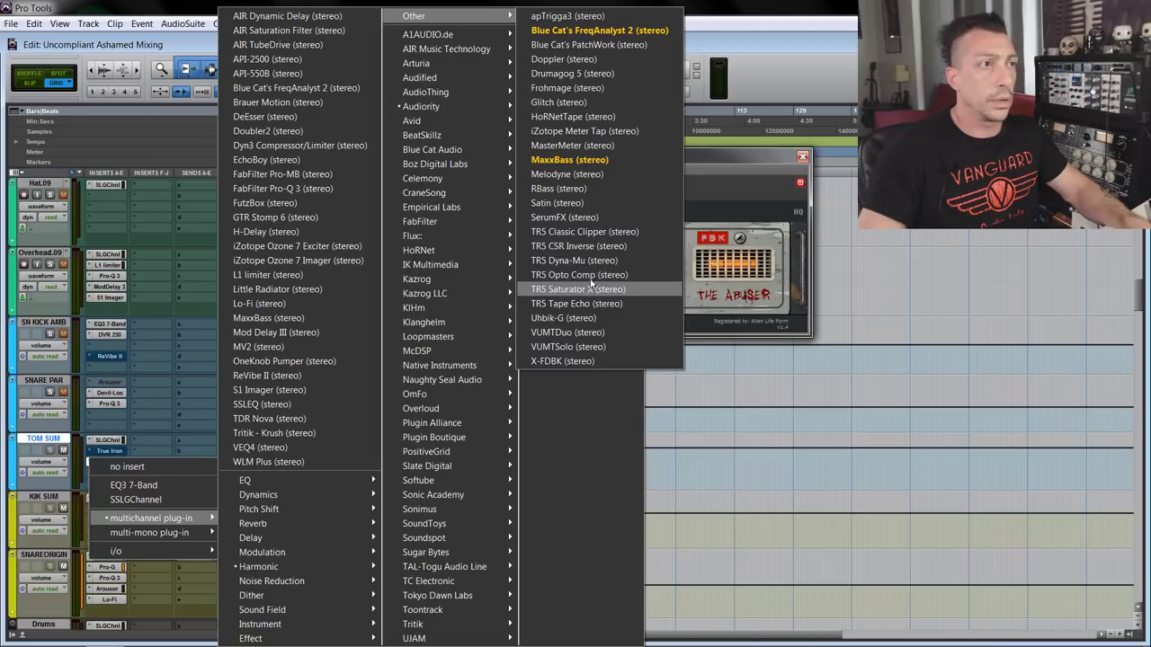
click(589, 232)
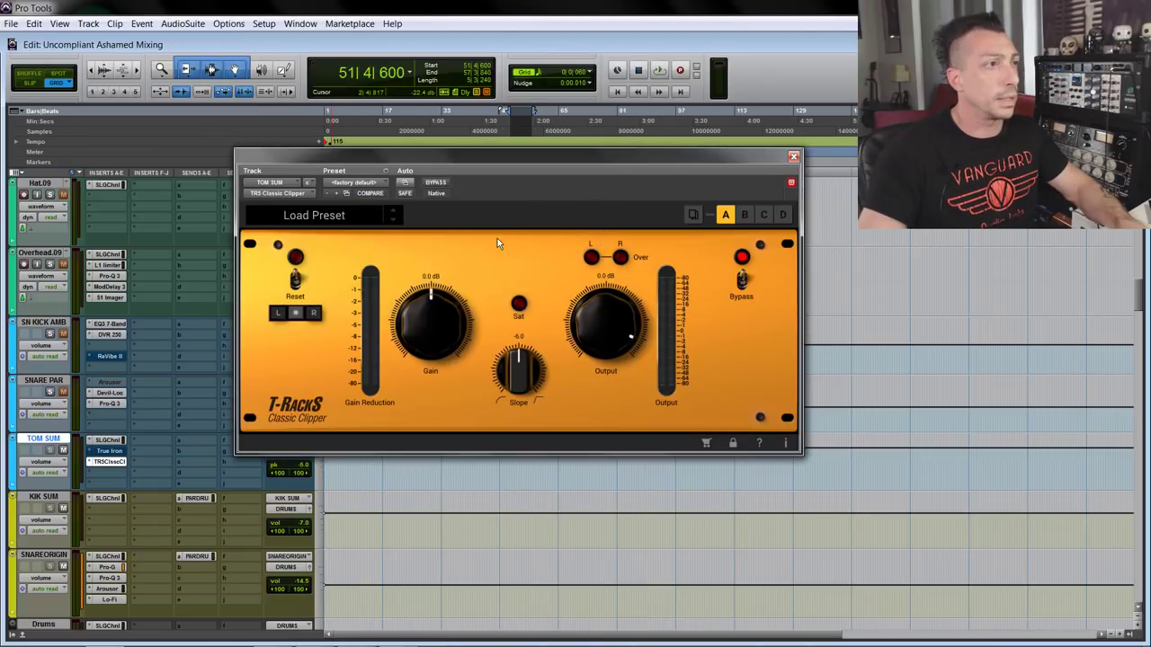
key(space)
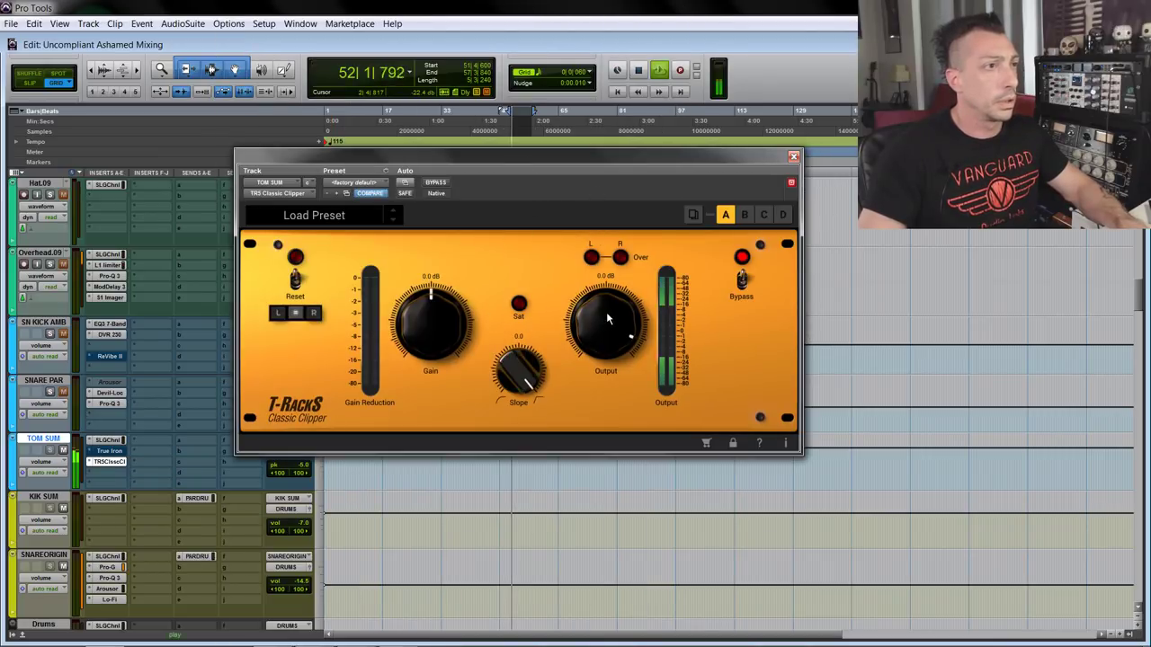
drag(435, 320, 436, 297)
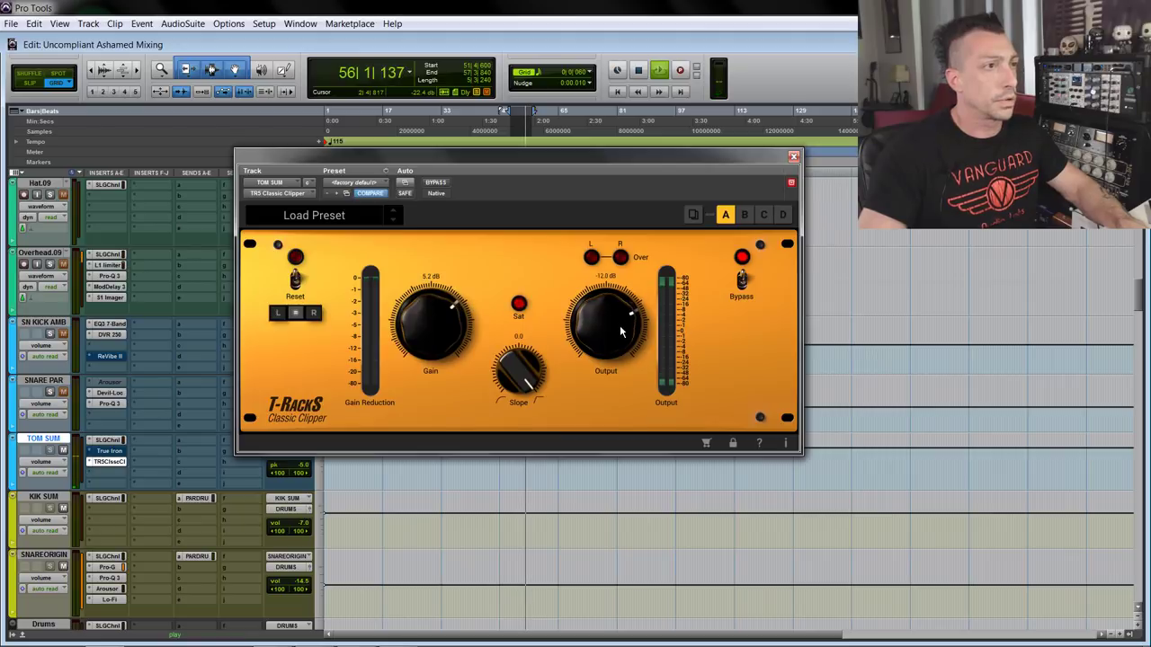
key(space)
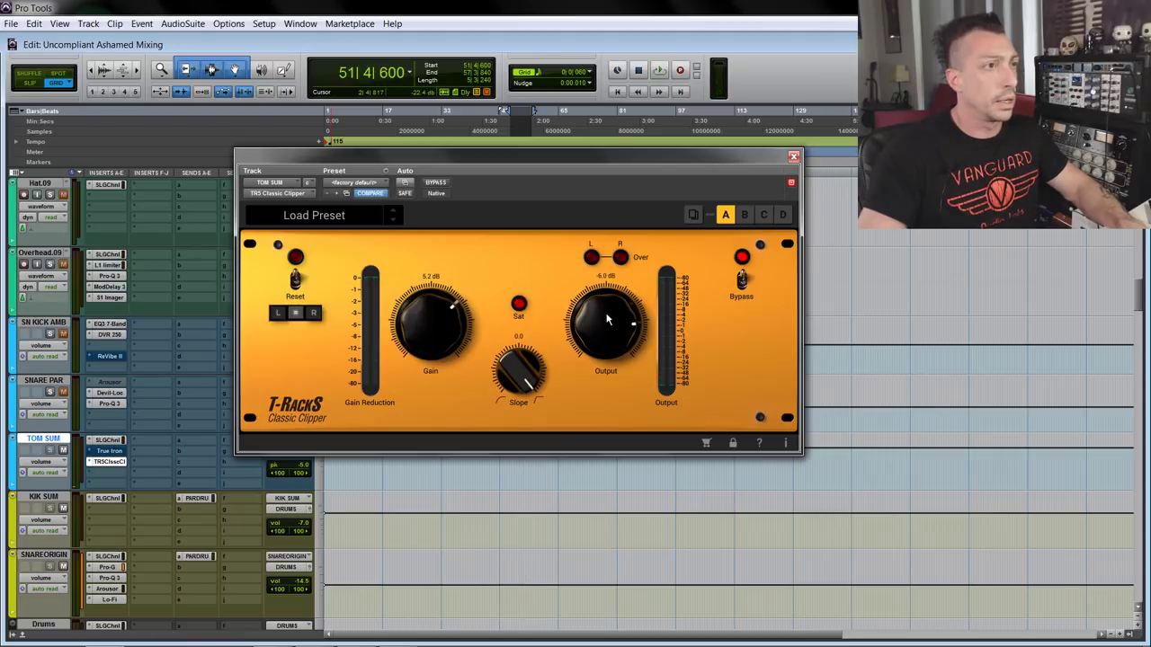
key(space)
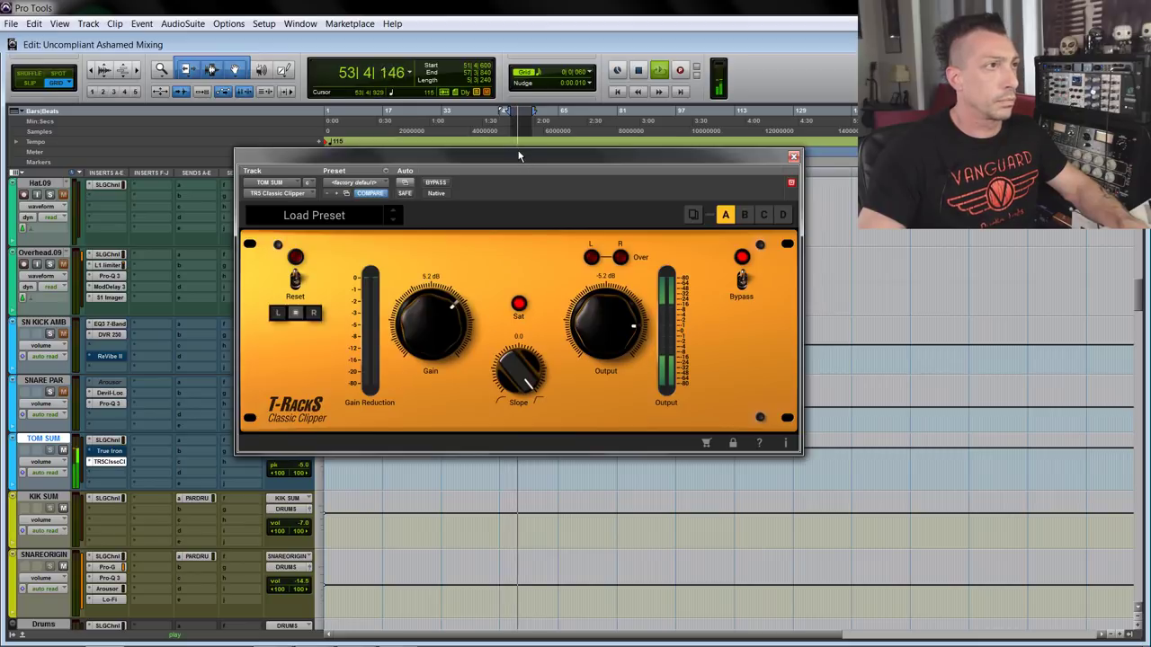
drag(518, 165, 486, 98)
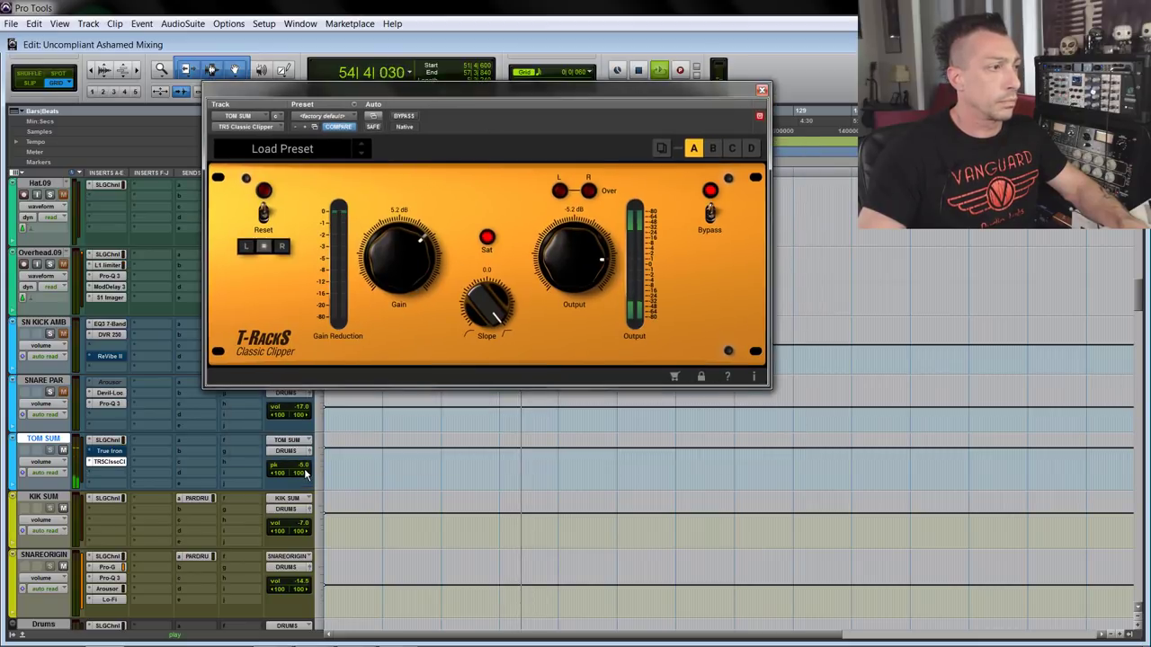
key(space)
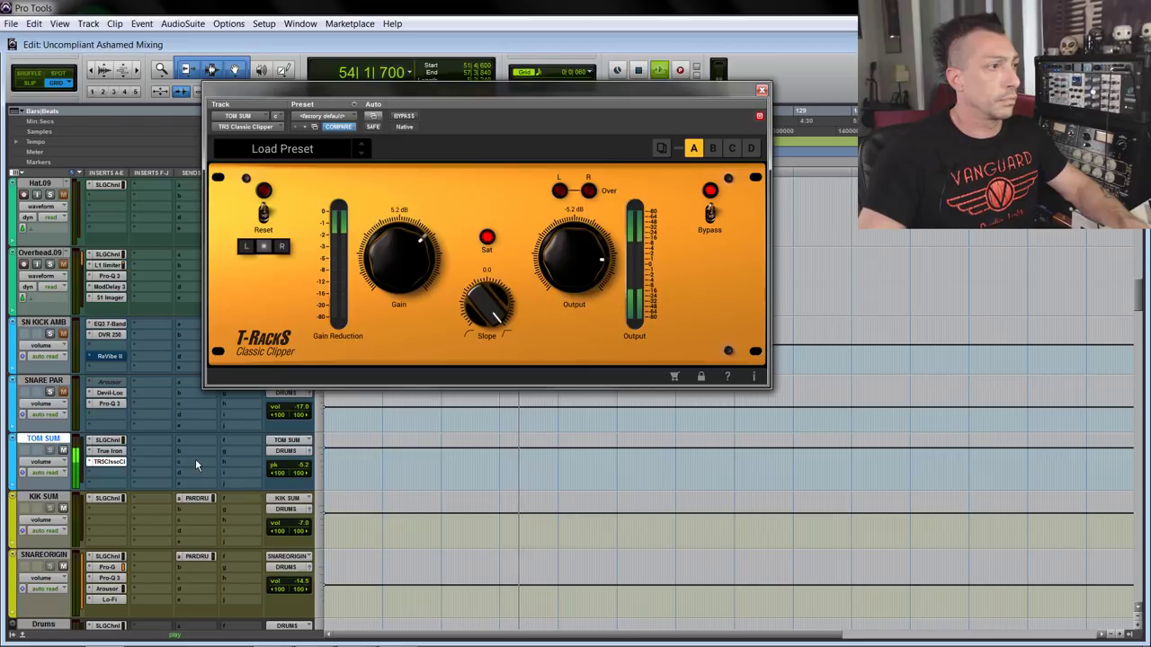
key(space)
Step: Lower True Iron's strength slightly and set the Classic Clipper gain to 5.8 dB
click(115, 452)
drag(485, 276, 483, 303)
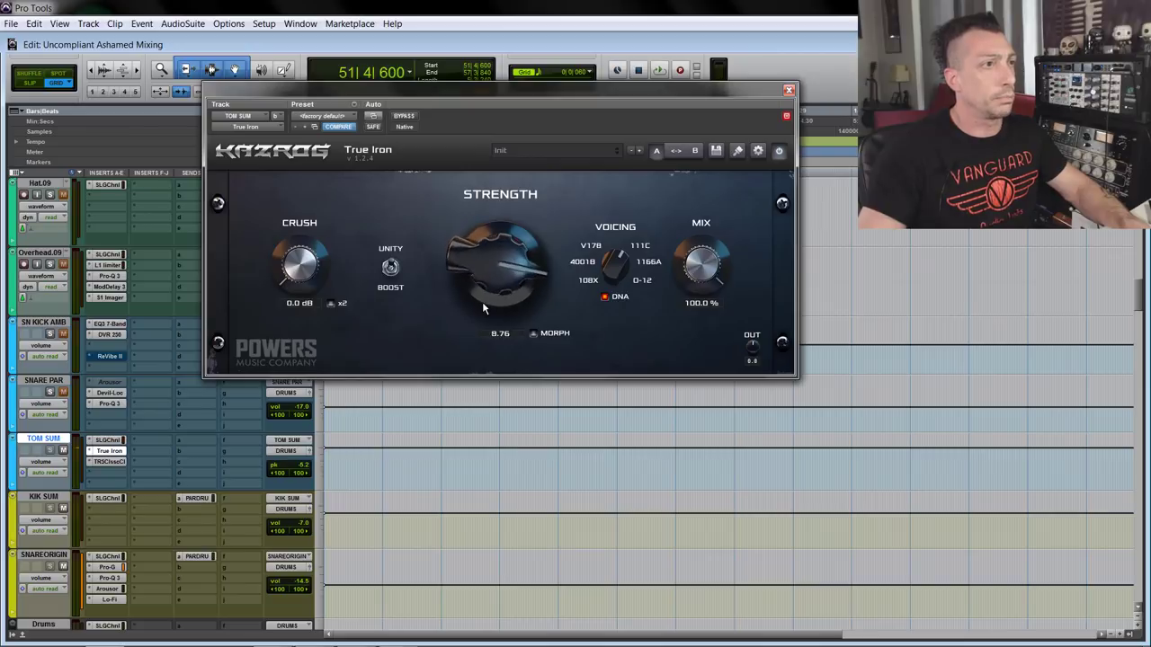
click(126, 462)
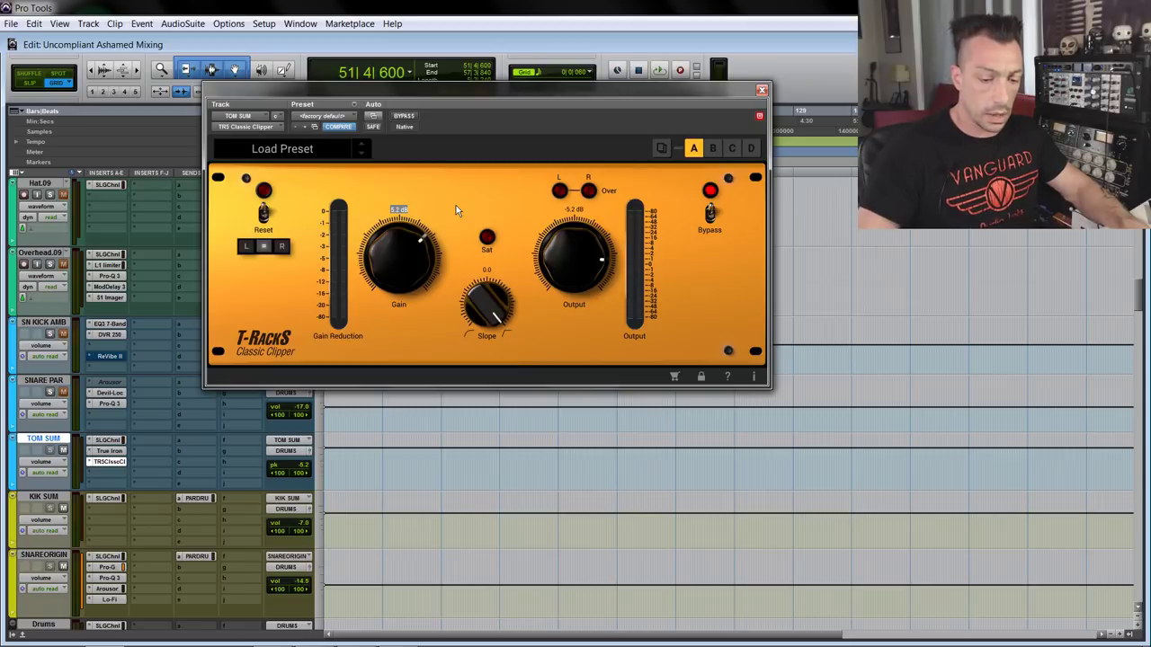
text(5.8)
key(Return)
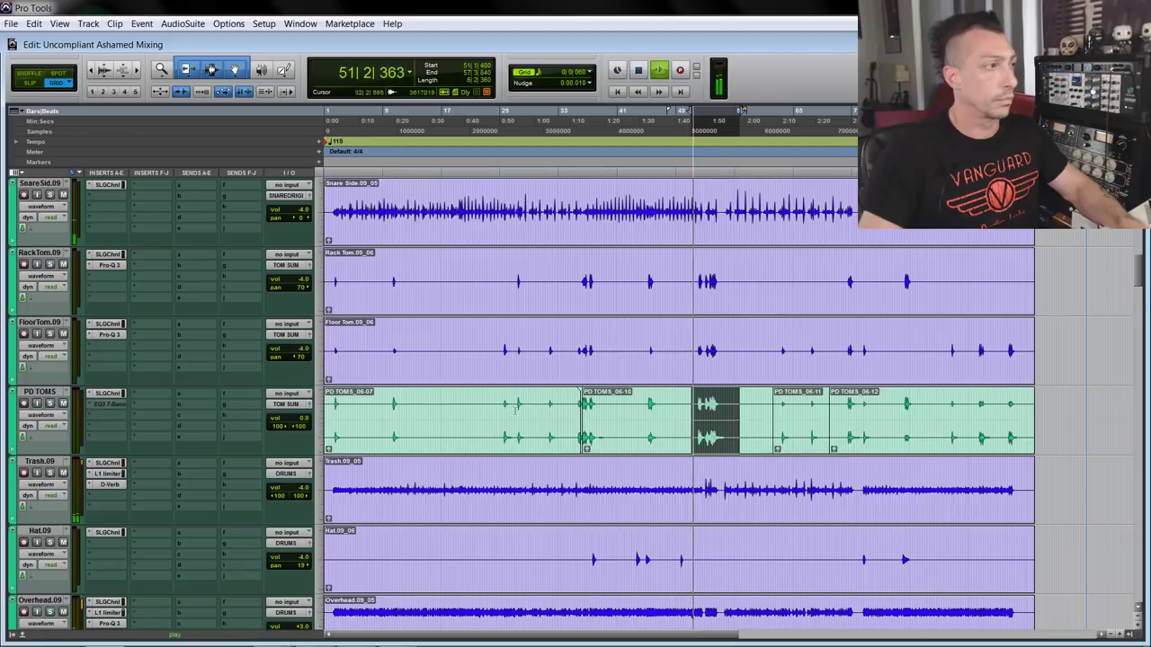
Step: Raise the TOM SUM volume from -2.0 dB to -1.0 dB and listen to the louder toms
scroll(351, 387, down, 10)
scroll(351, 387, up, 10)
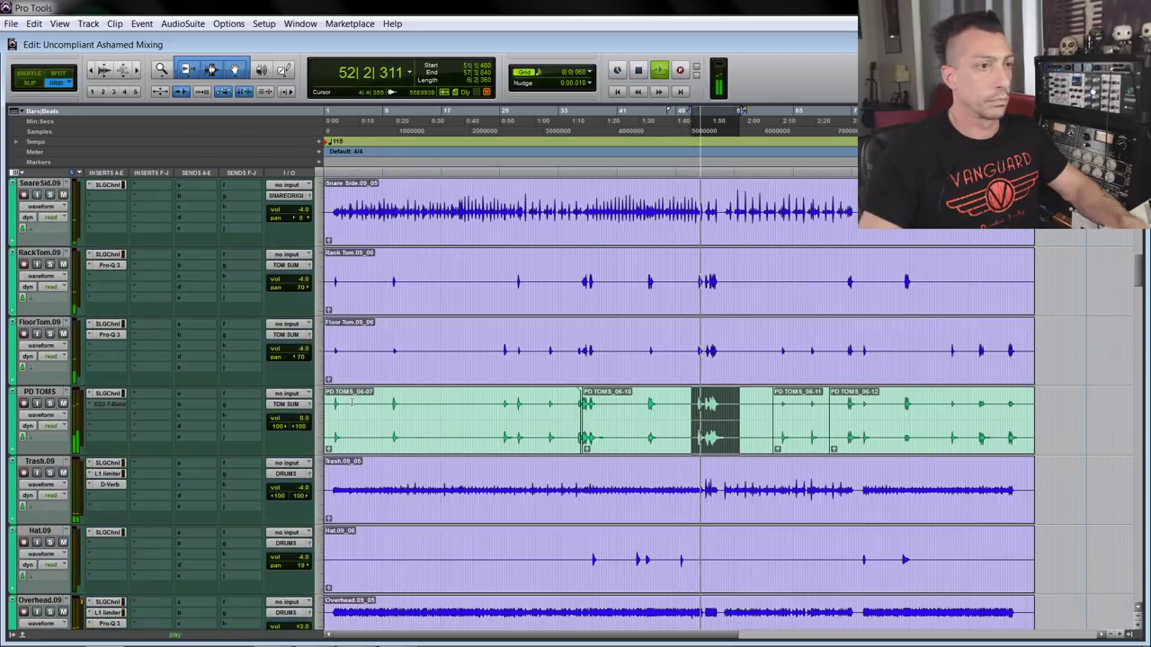
key(t)
scroll(243, 393, down, 10)
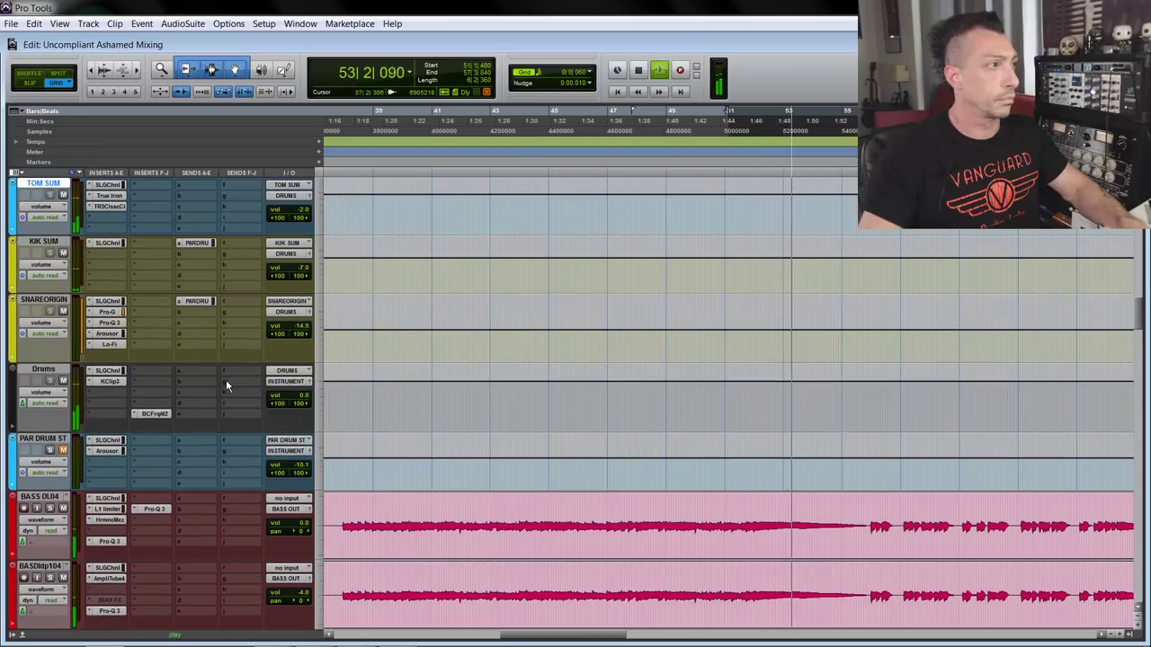
scroll(281, 399, down, 1)
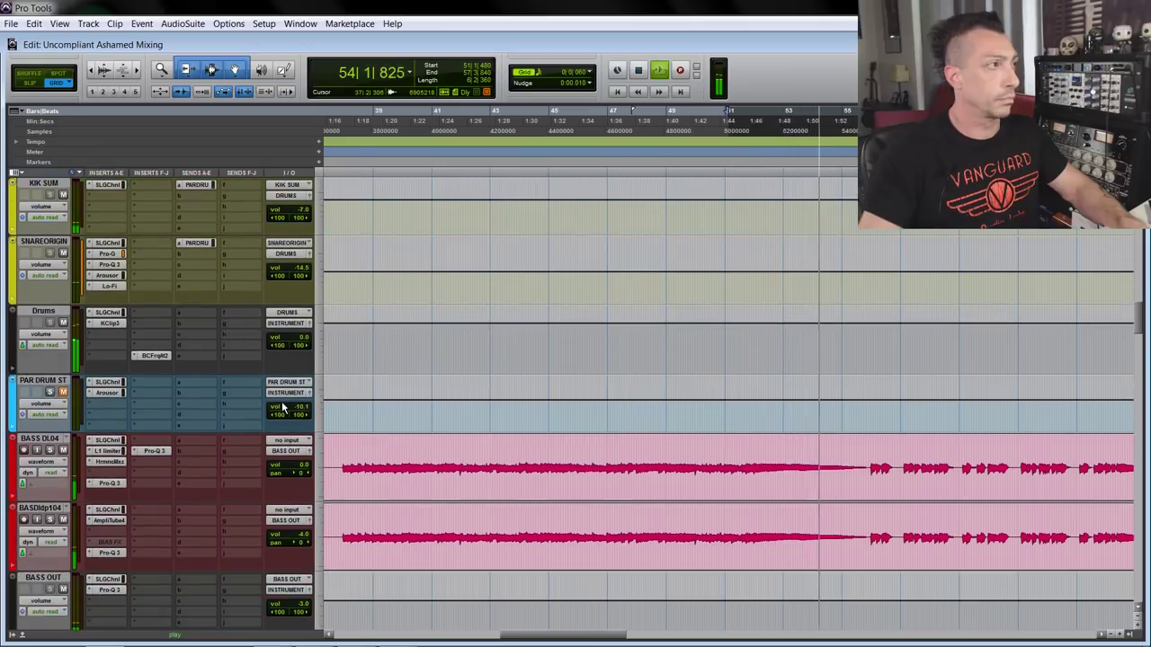
scroll(282, 399, up, 3)
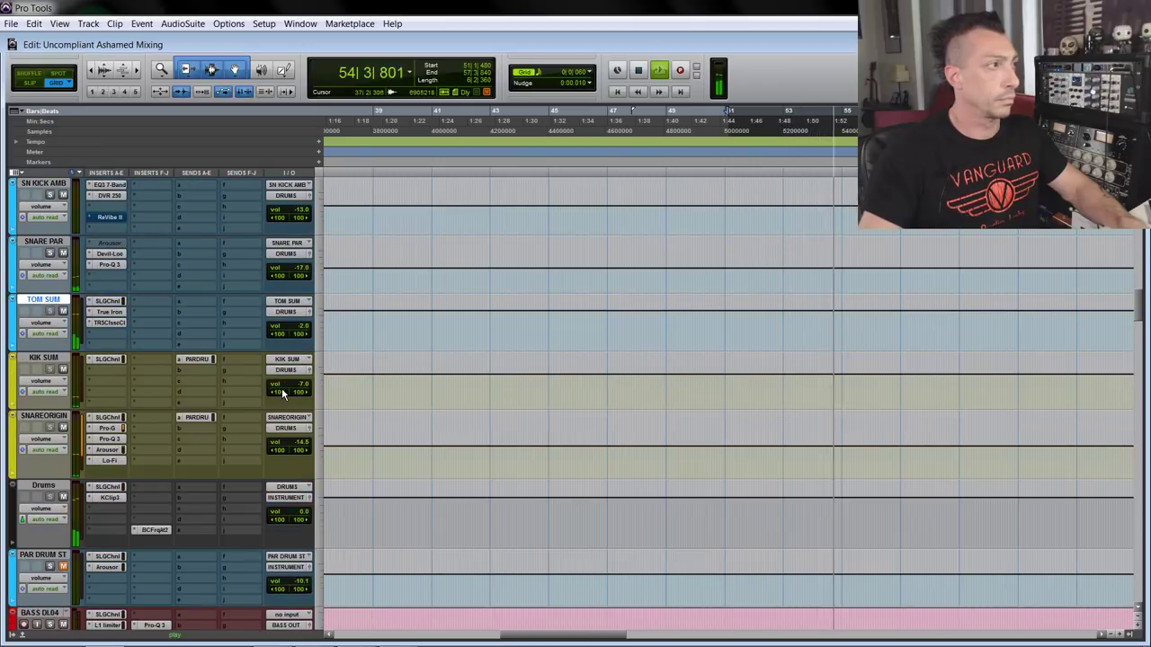
click(308, 311)
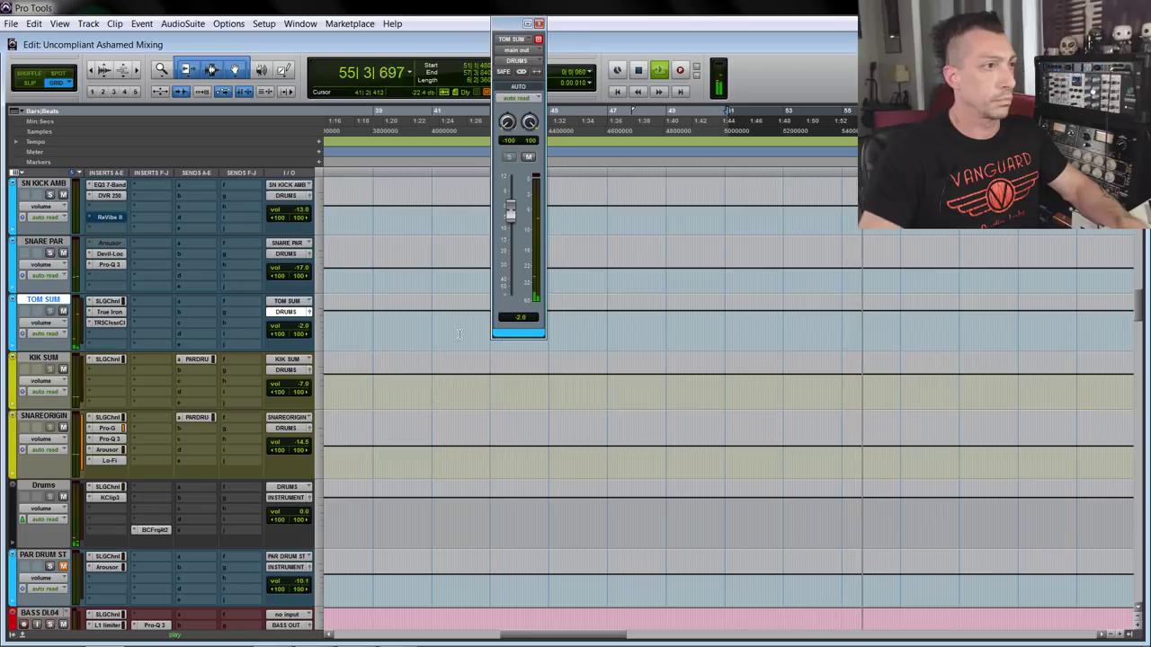
click(520, 318)
key(space)
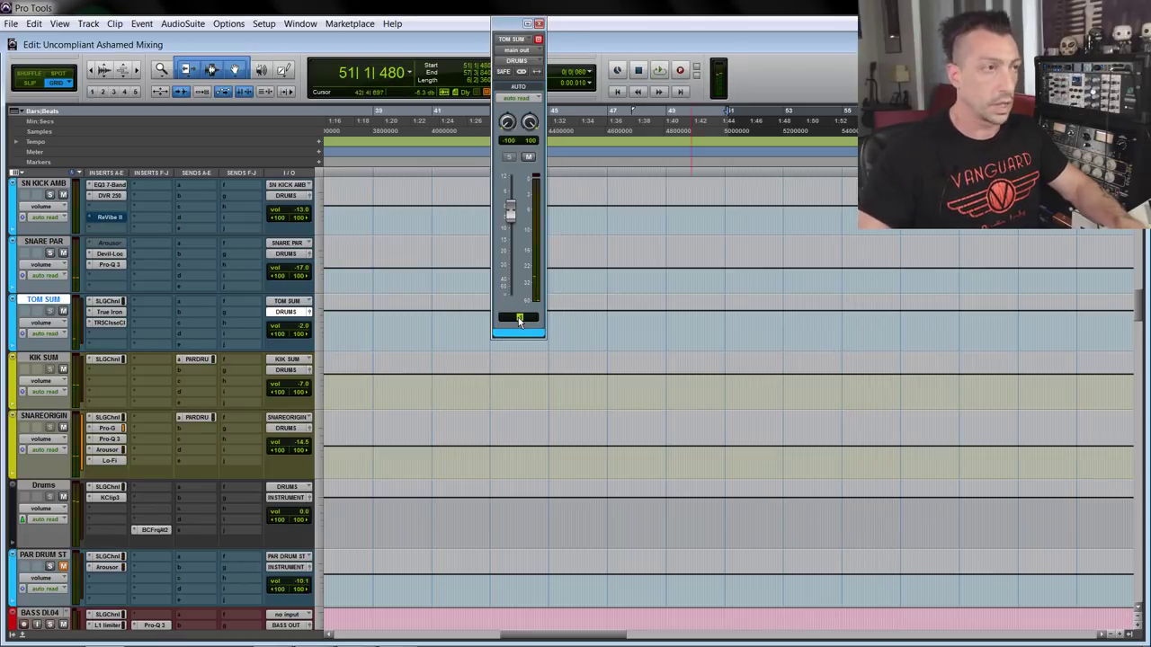
key(Return)
key(space)
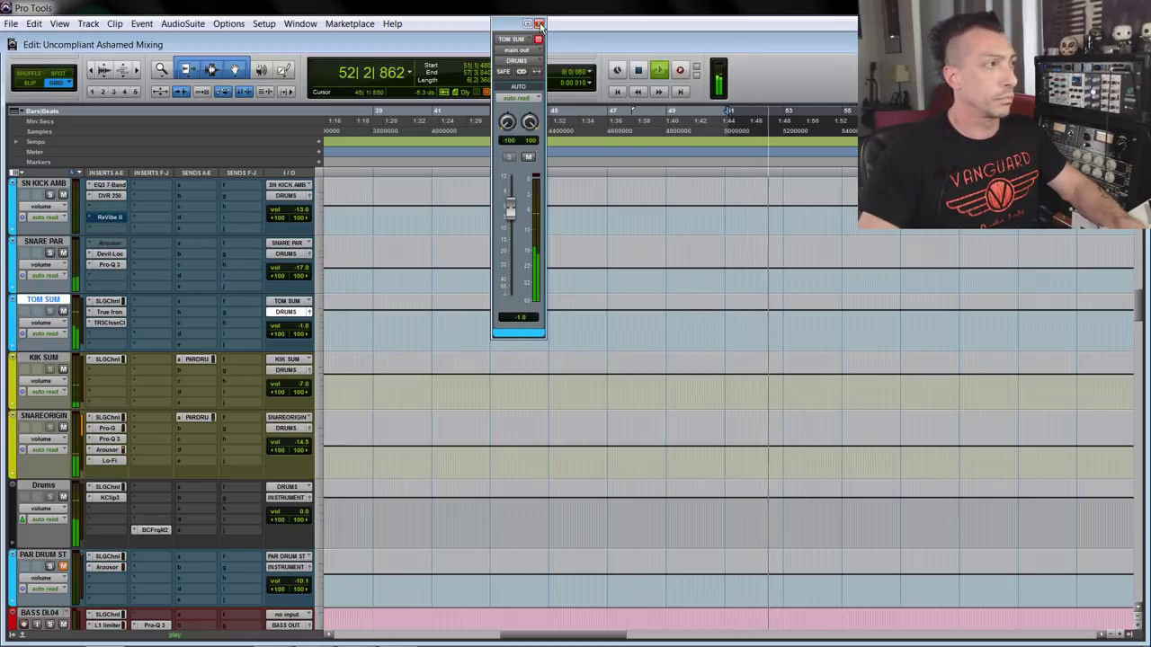
click(539, 24)
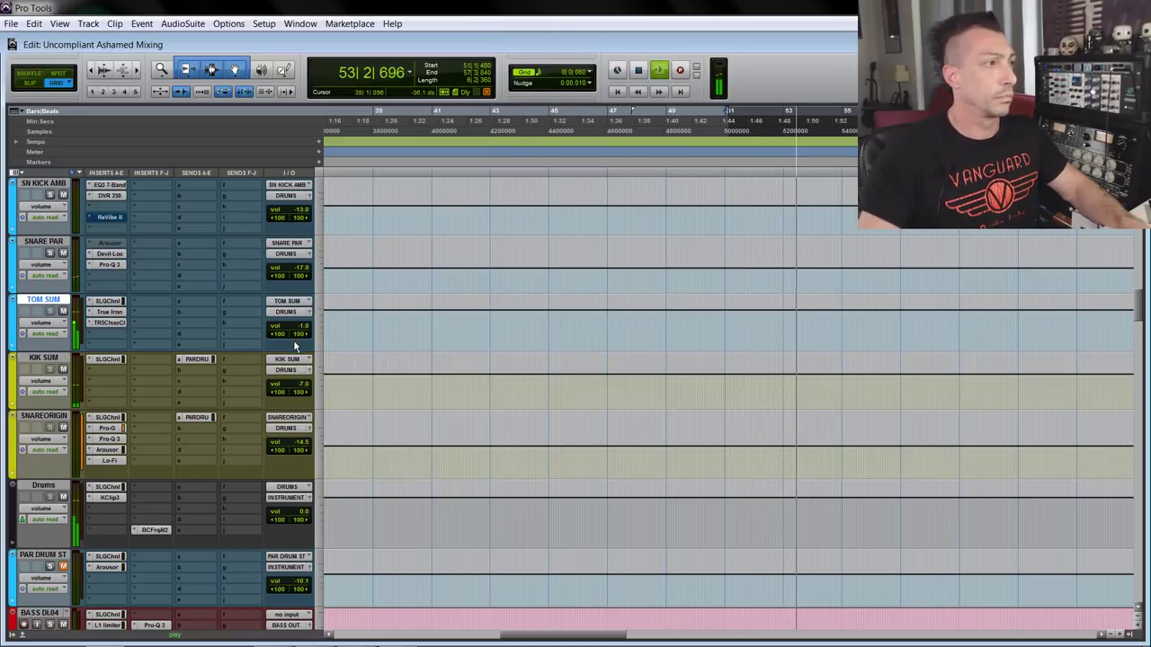
Step: Zoom in and briefly check the SSL G-Channel settings on TOM SUM
key(ctrl+bracketright)
click(117, 301)
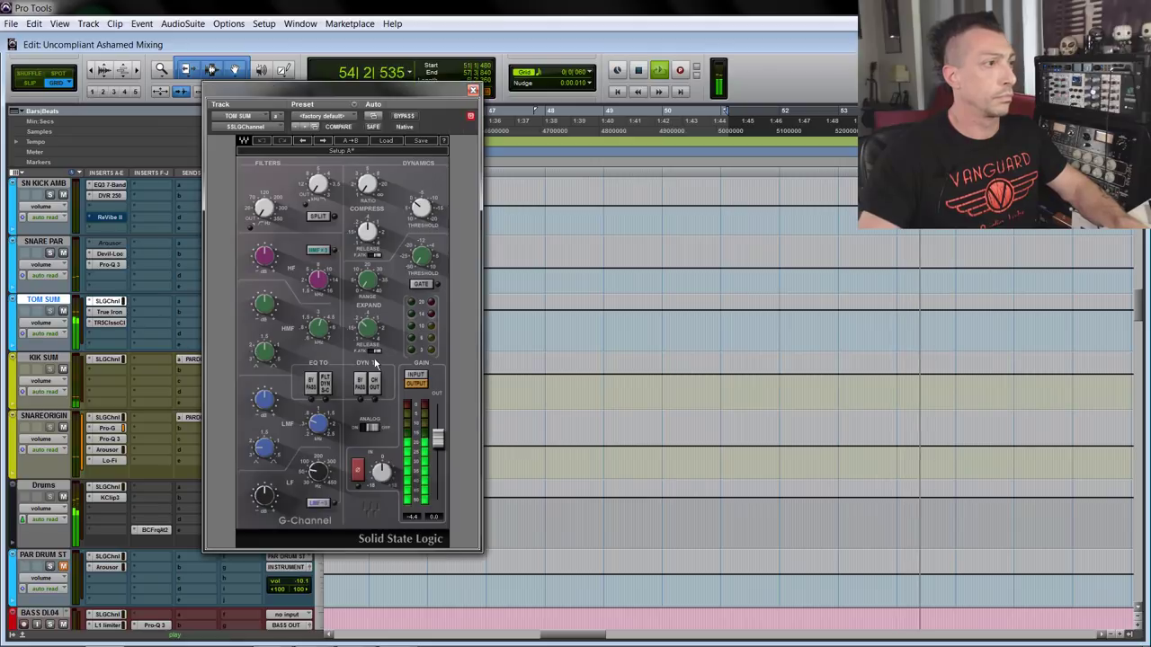
key(space)
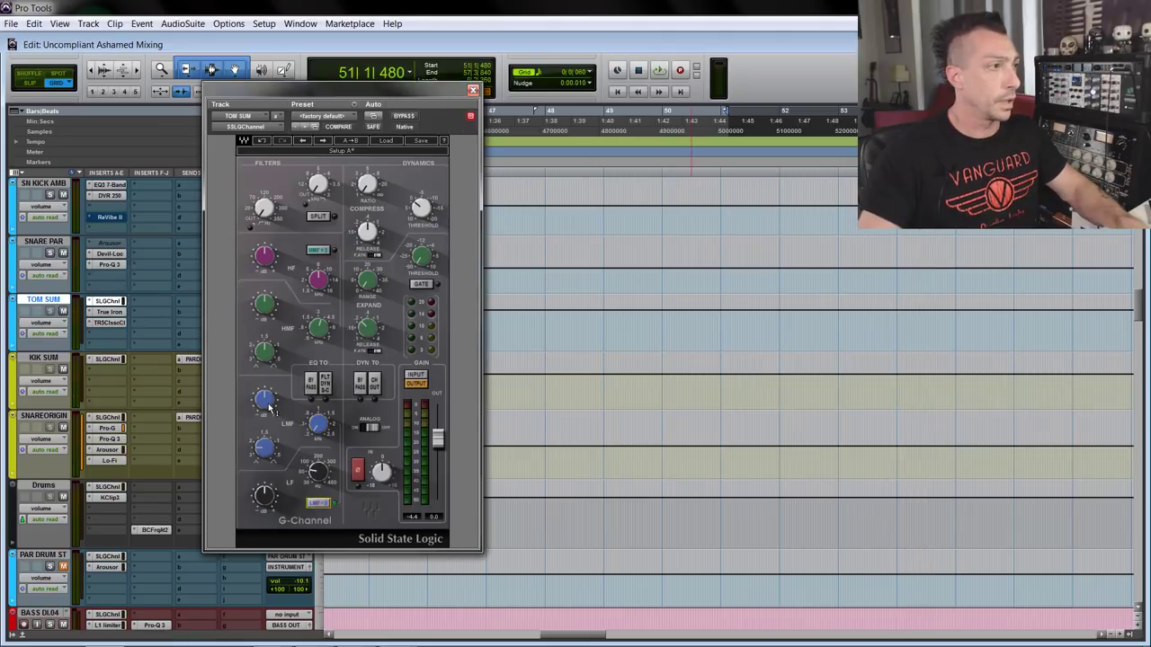
click(471, 94)
scroll(529, 303, up, 8)
scroll(624, 380, down, 3)
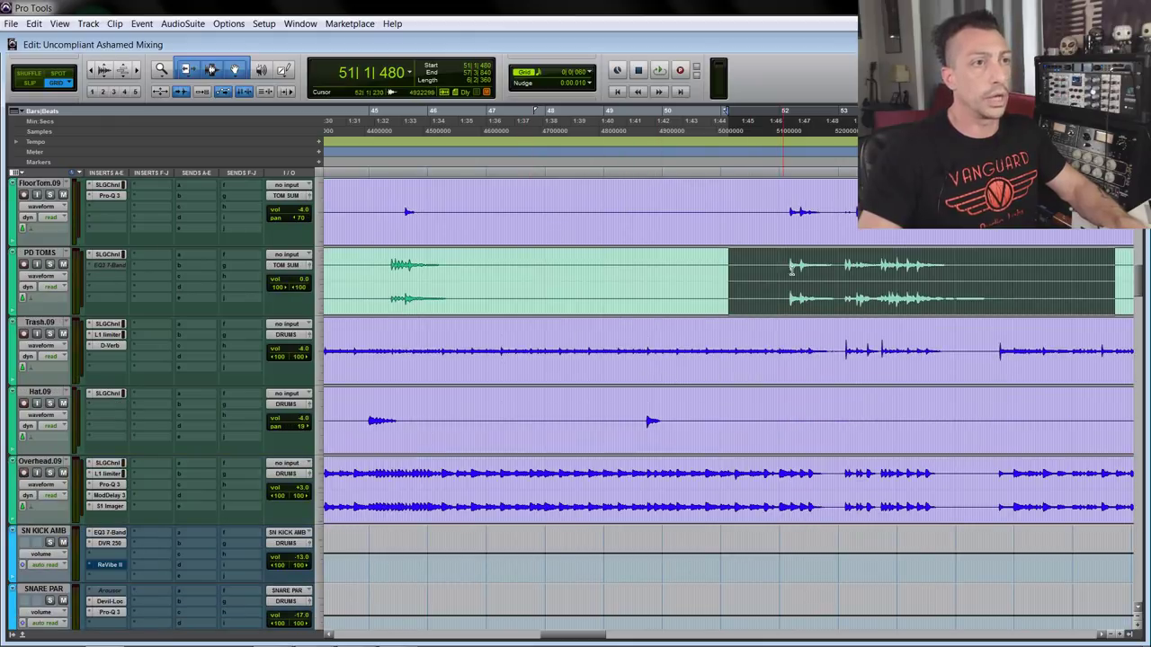
Step: Select the PD TOMS clip at bar 52 and play it through TOM SUM's G-Channel
click(784, 296)
double_click(835, 281)
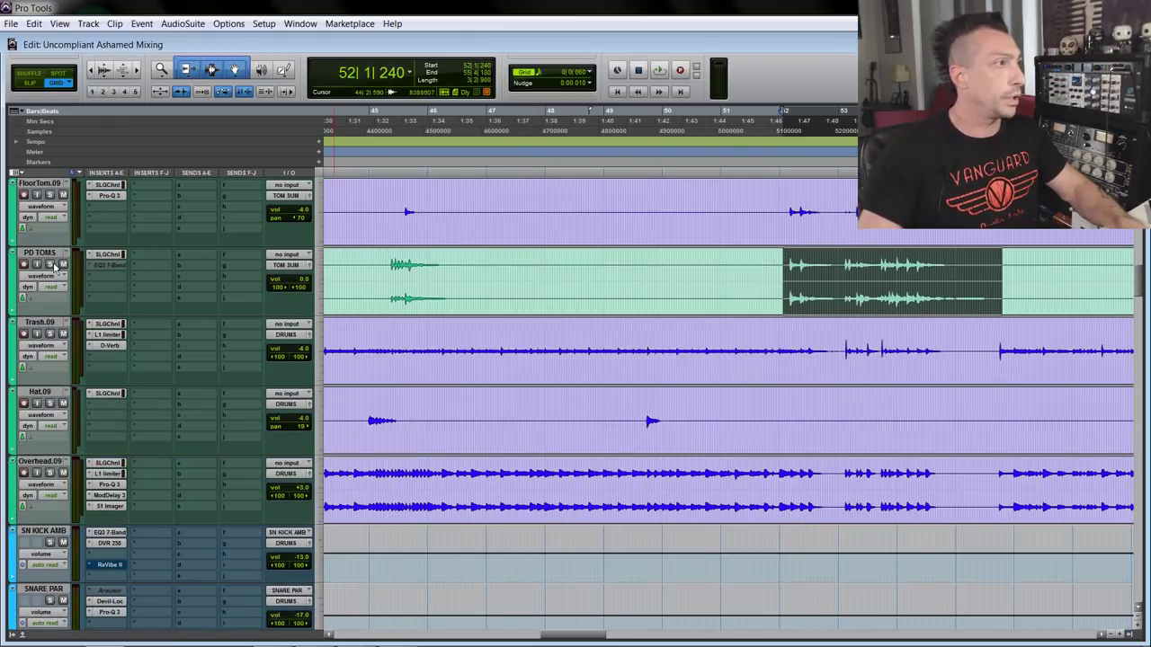
scroll(54, 216, up, 1)
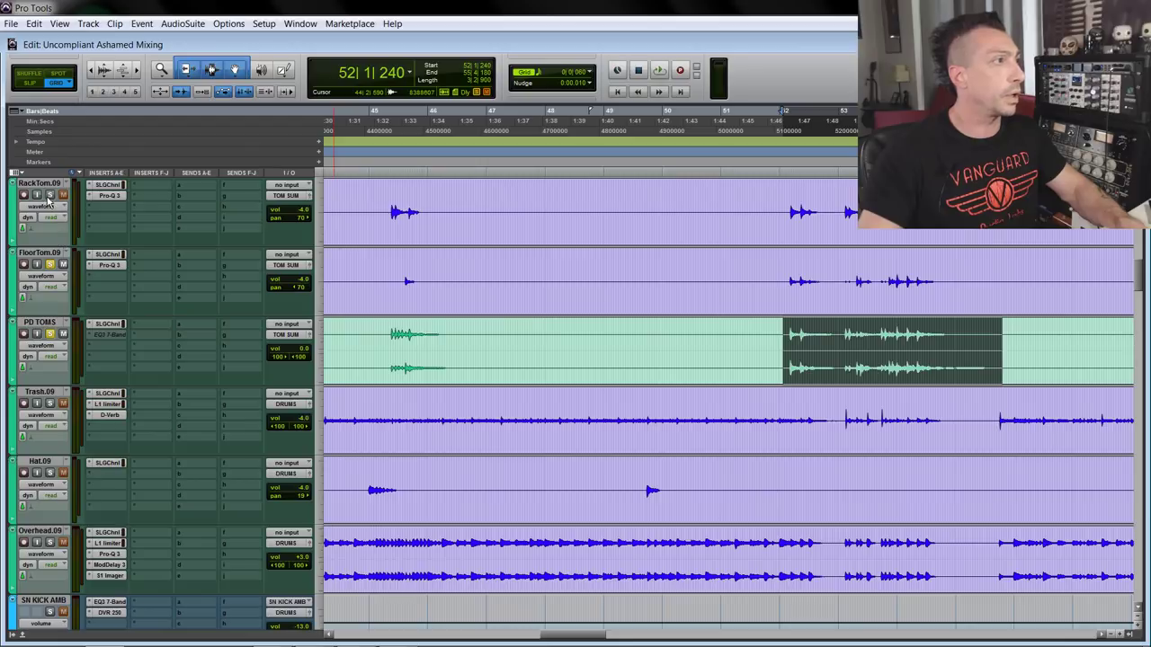
scroll(50, 202, down, 6)
click(106, 300)
key(space)
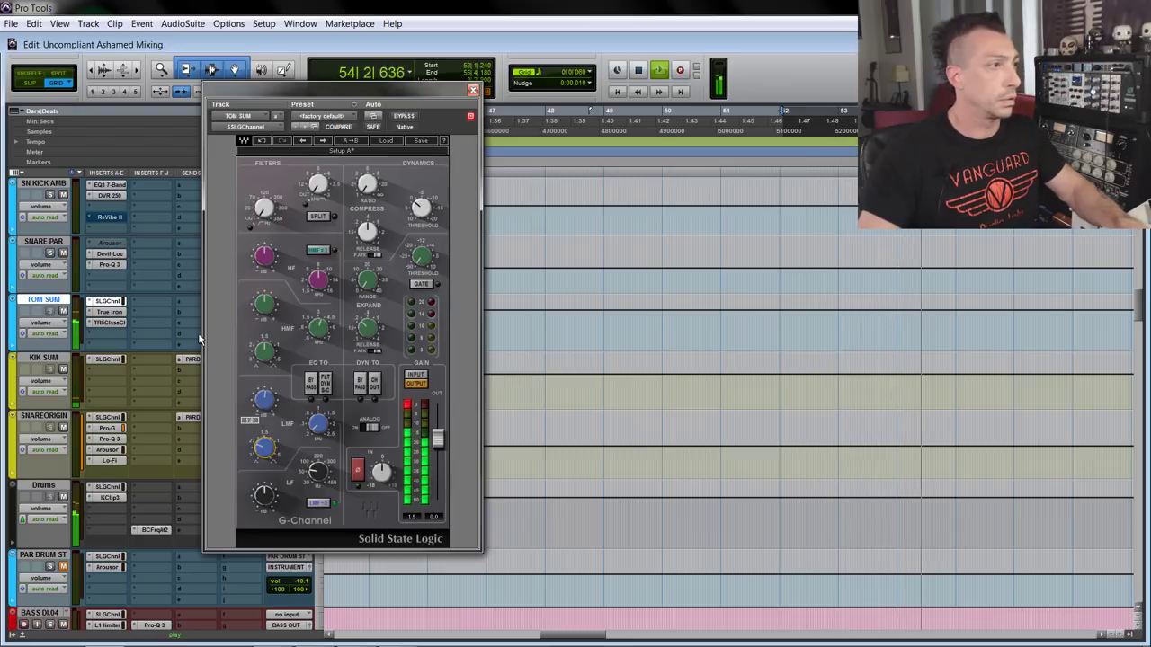
key(space)
key(space)
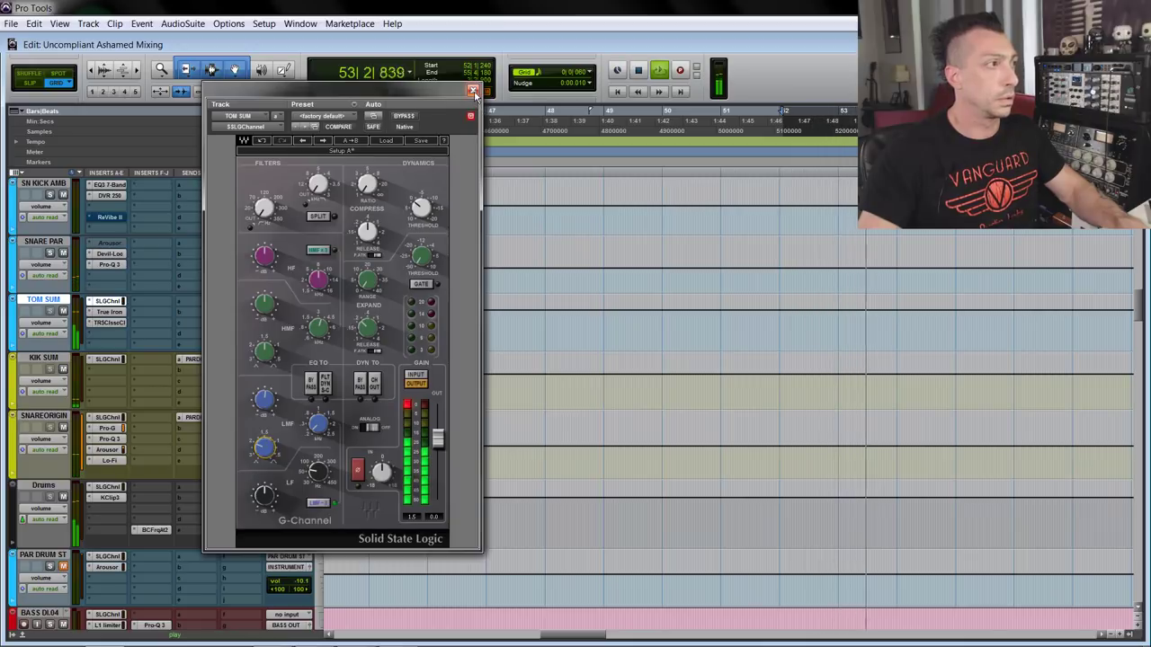
click(473, 92)
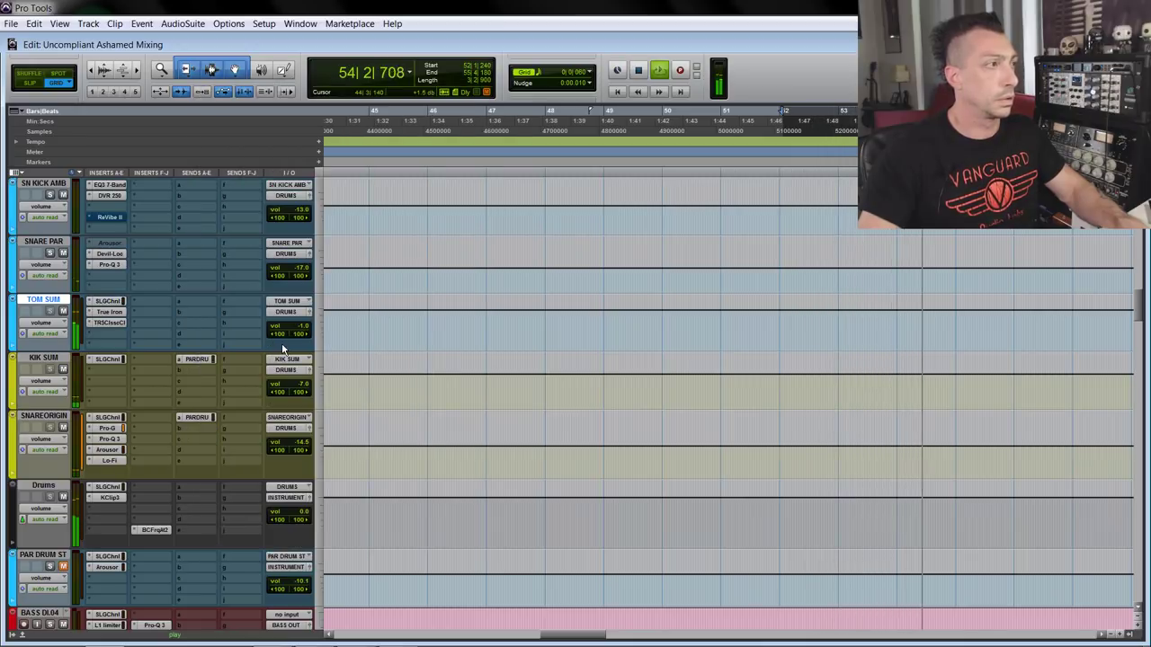
key(space)
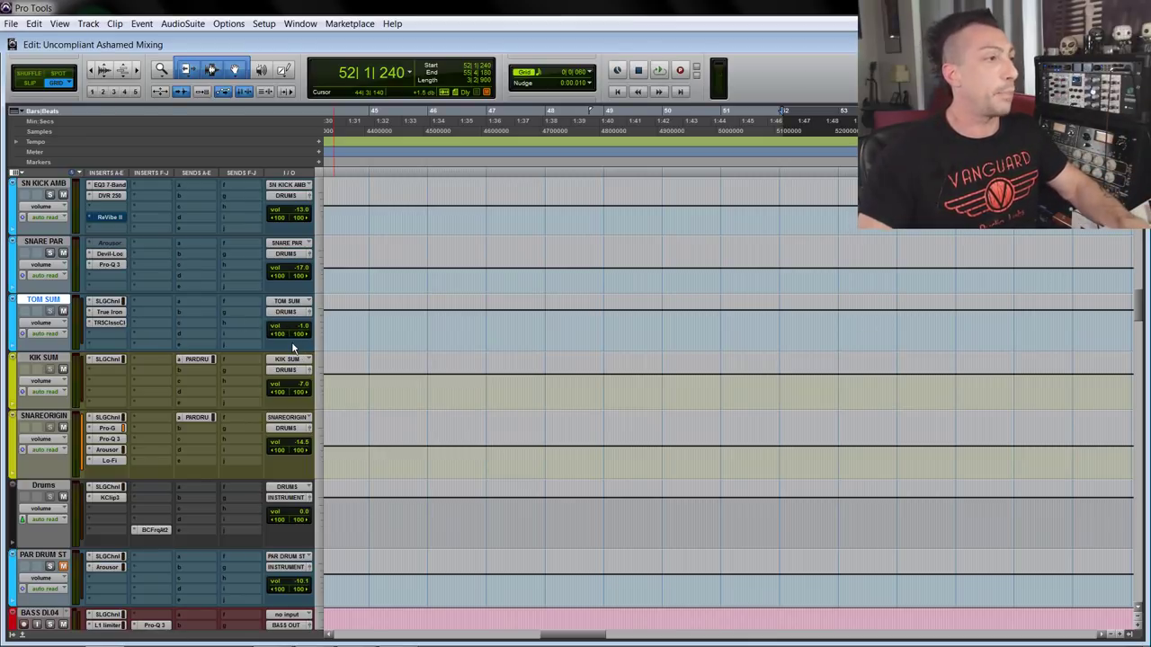
Step: Zoom out and place the insertion point at bar 27
key(ctrl+bracketleft)
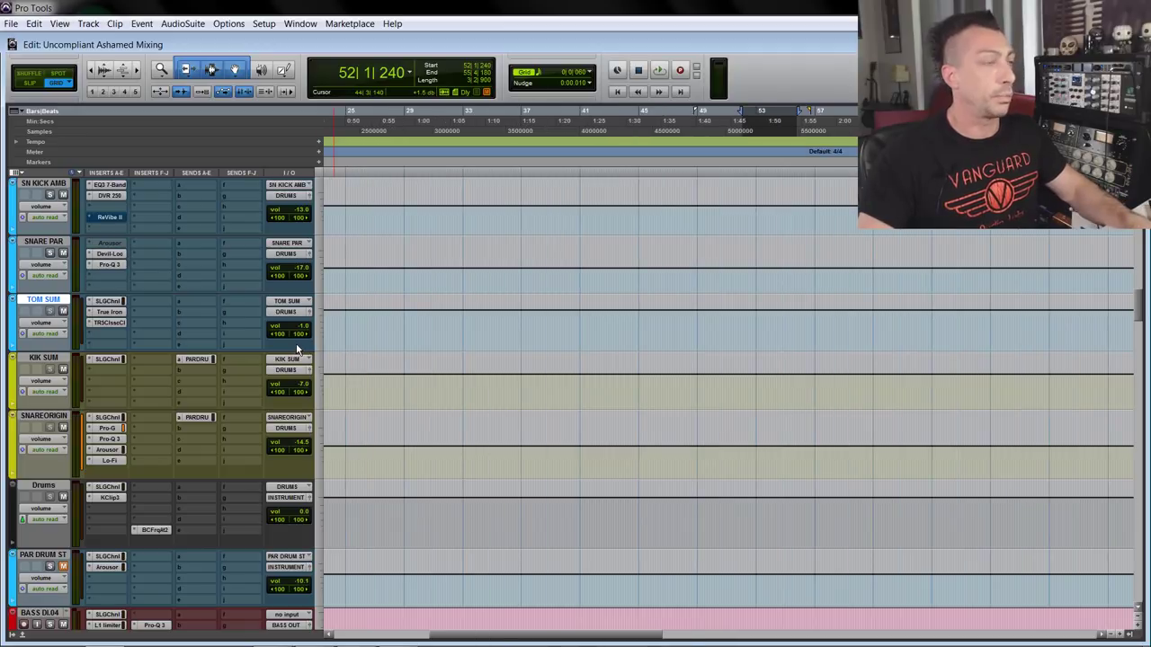
key(ctrl+bracketleft)
key(ctrl+bracketleft)
scroll(397, 387, up, 5)
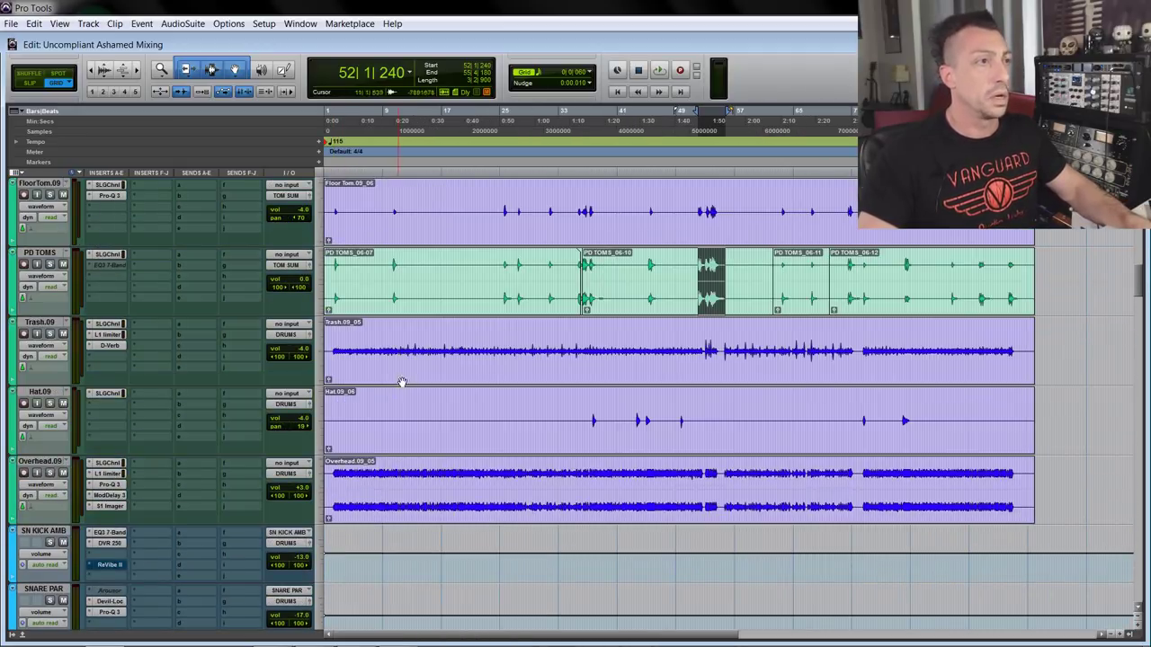
key(ctrl+bracketleft)
click(422, 263)
key(ctrl+bracketright)
key(ctrl+bracketright)
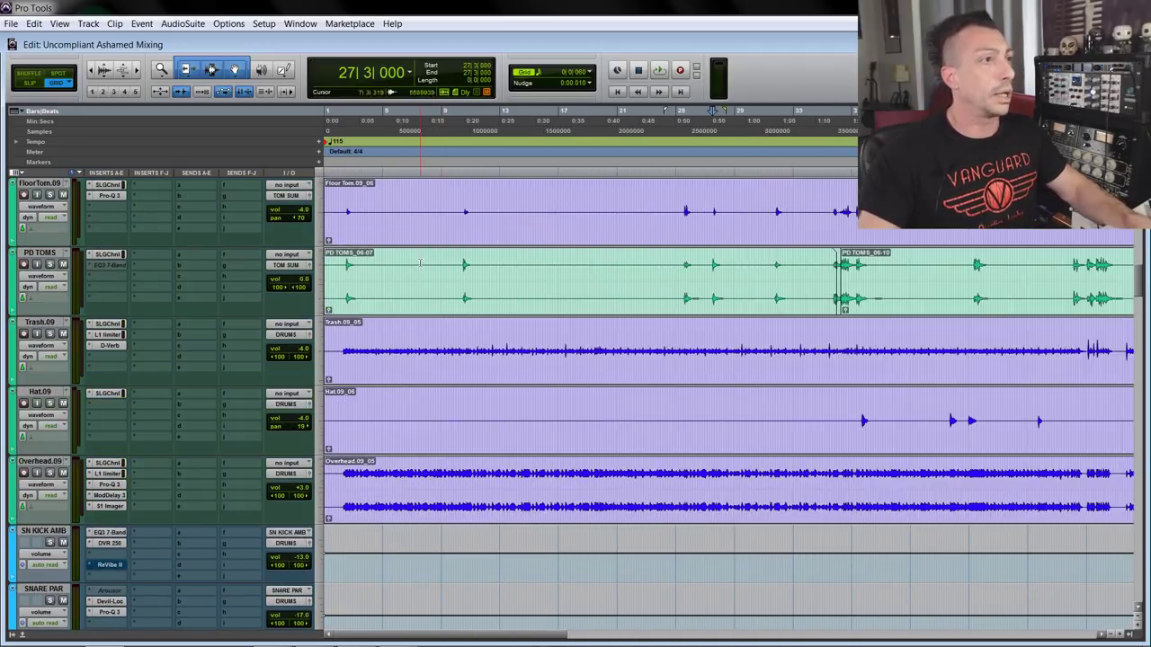
key(ctrl+bracketleft)
Step: Set PD KICK's volume from 0.0 dB to +1.0 dB and start playback
scroll(206, 337, down, 5)
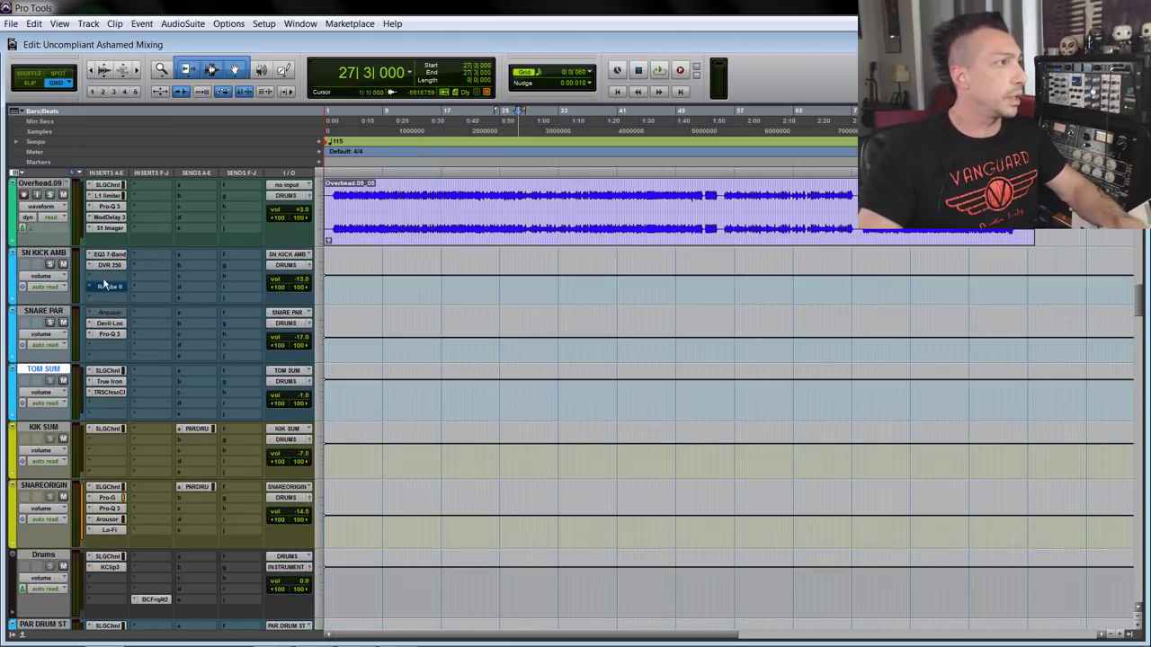
scroll(99, 400, down, 10)
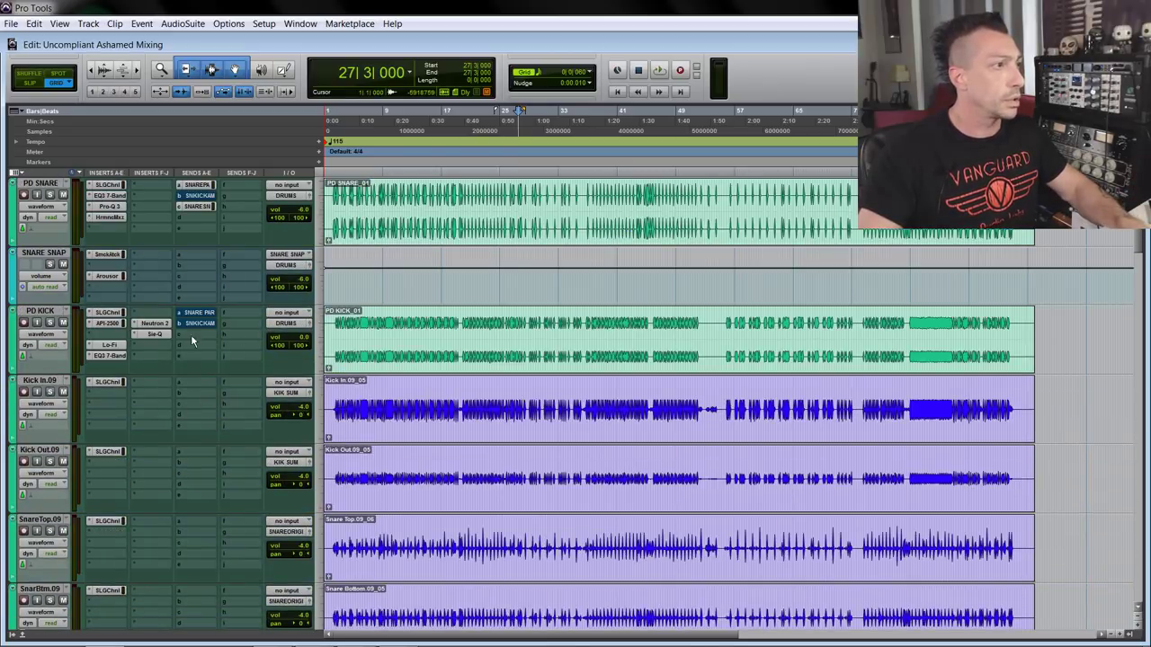
click(310, 325)
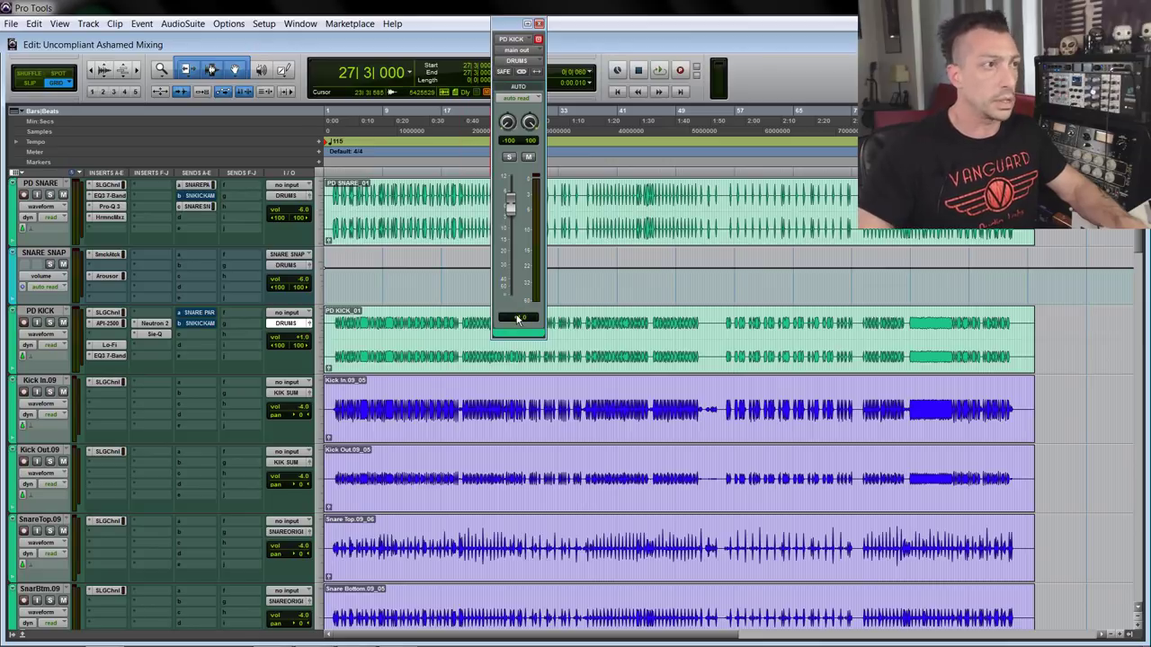
click(539, 25)
key(space)
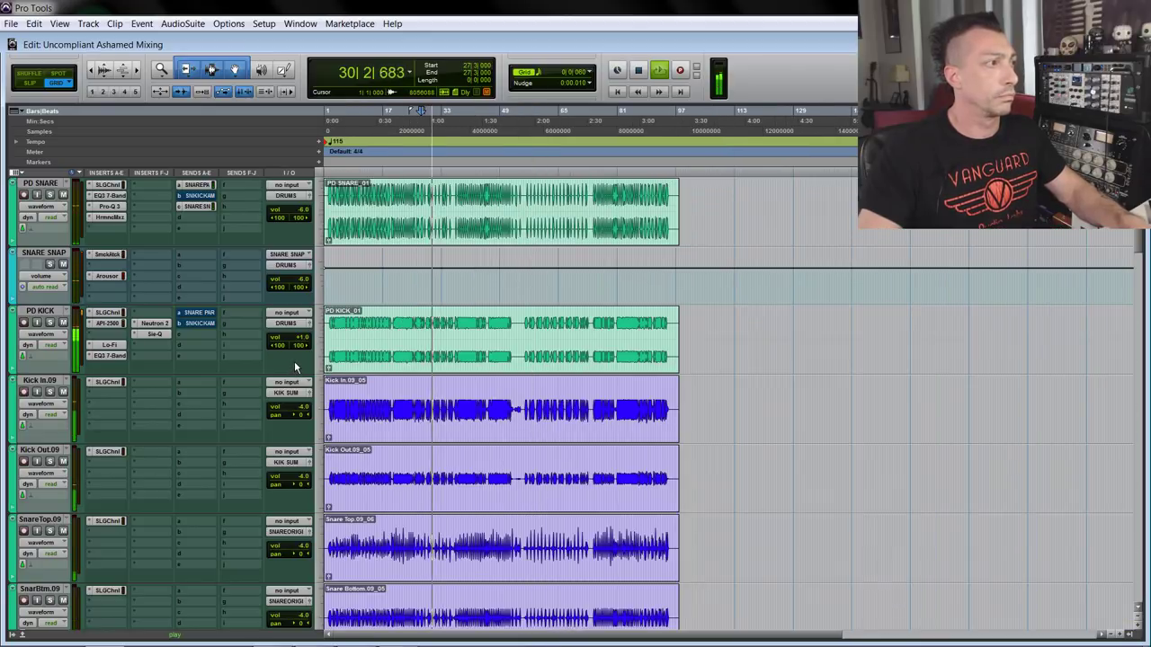
Step: Audition the Sie-Q equaliser on PD KICK during playback
key(ctrl+])
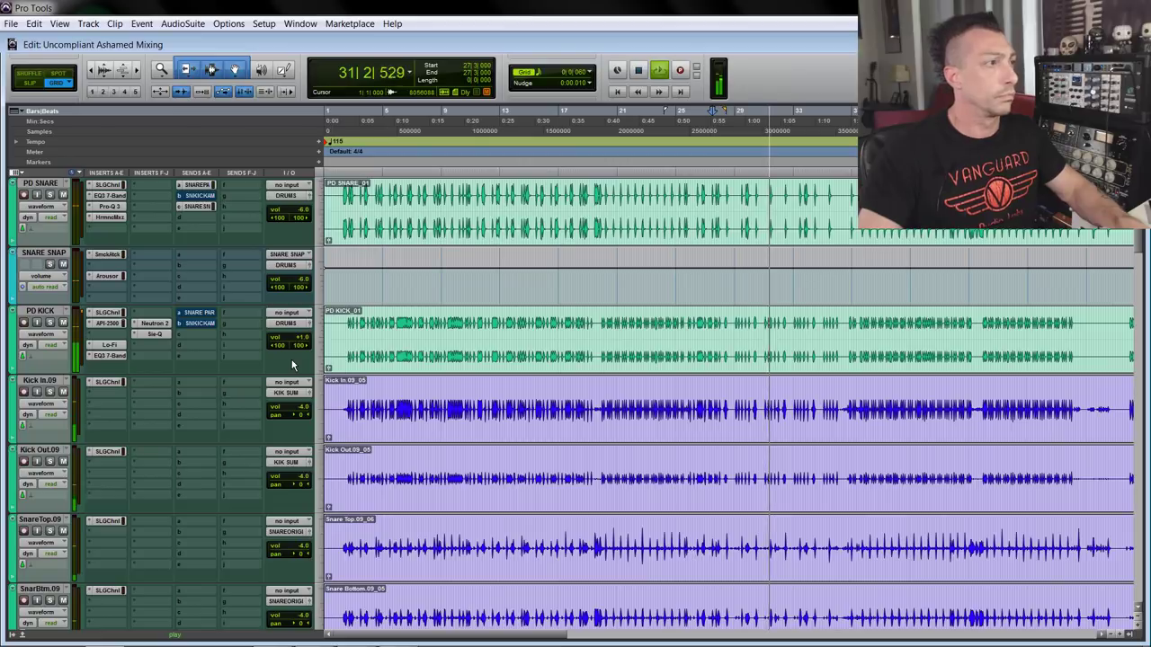
click(161, 336)
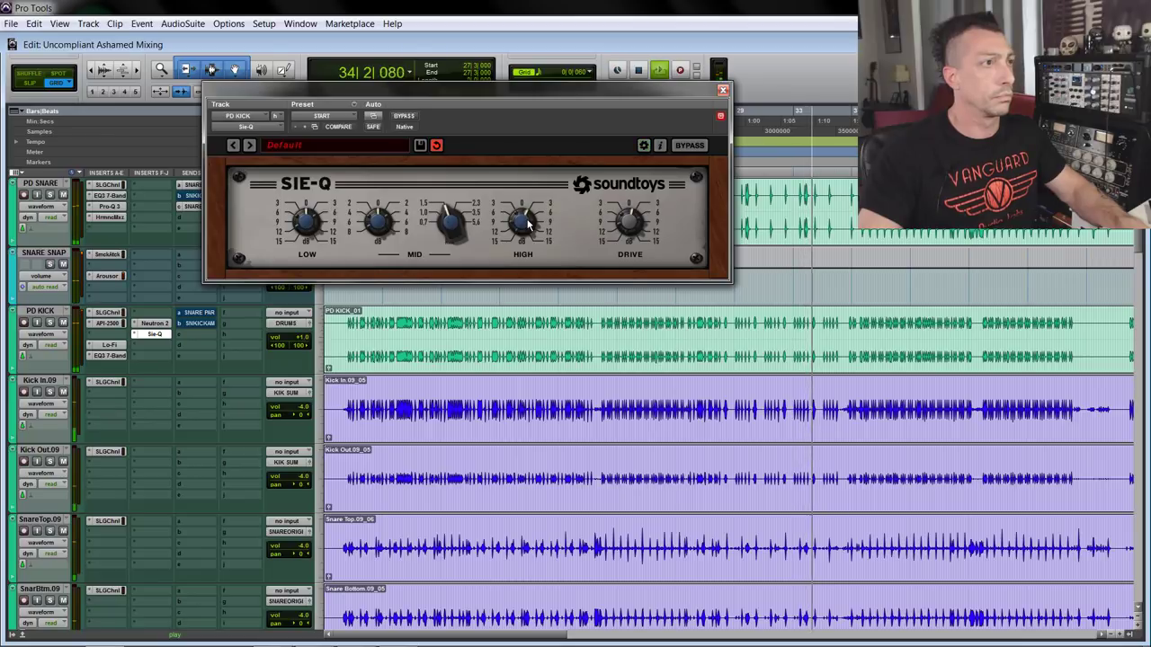
key(space)
click(722, 89)
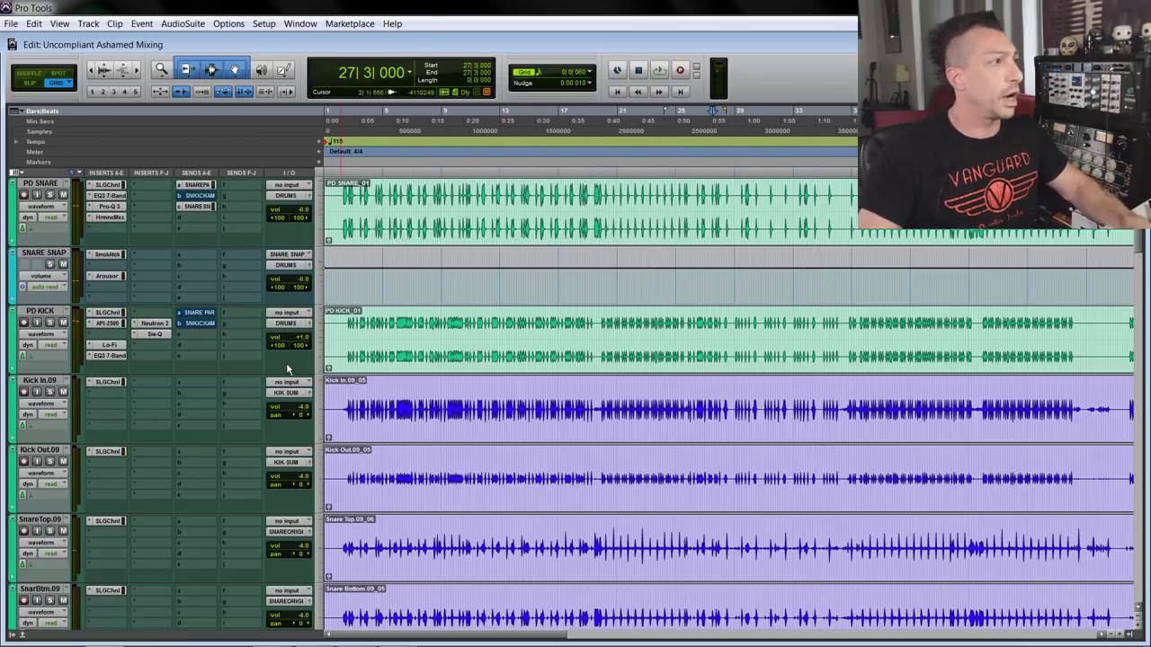
Step: Set PD SNARE, AMBIENTFR3 and SNARE SNAP volumes from -6.0 dB to -5.5 dB
key(ctrl+[)
key(ctrl+[)
scroll(280, 353, down, 10)
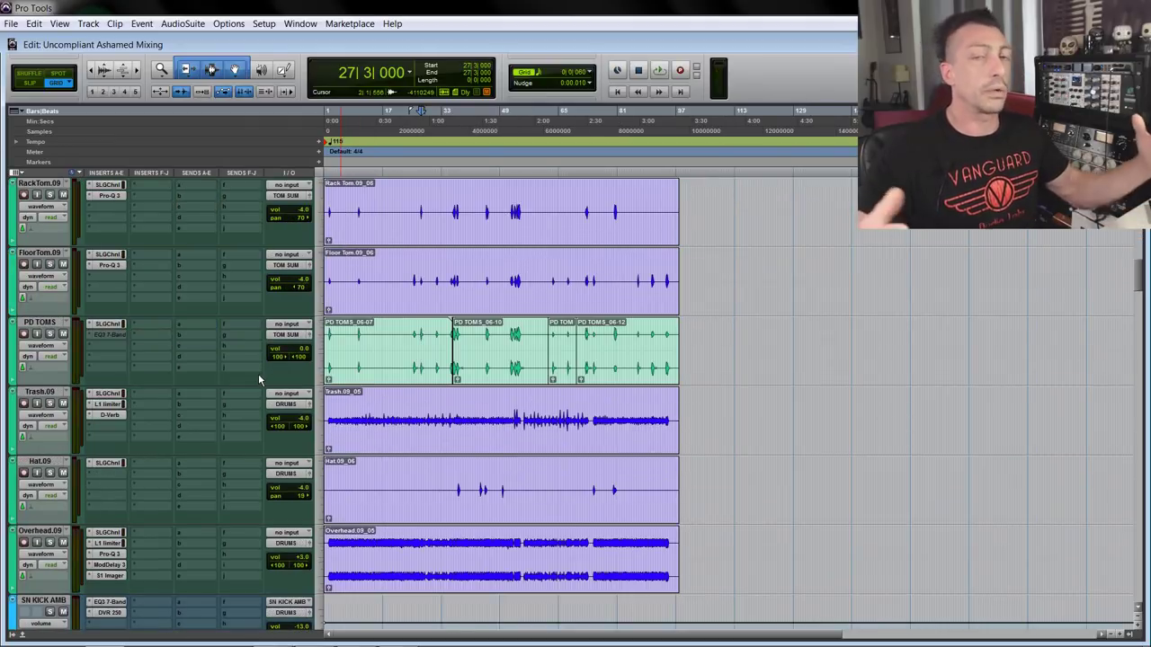
scroll(258, 373, down, 5)
scroll(283, 373, down, 3)
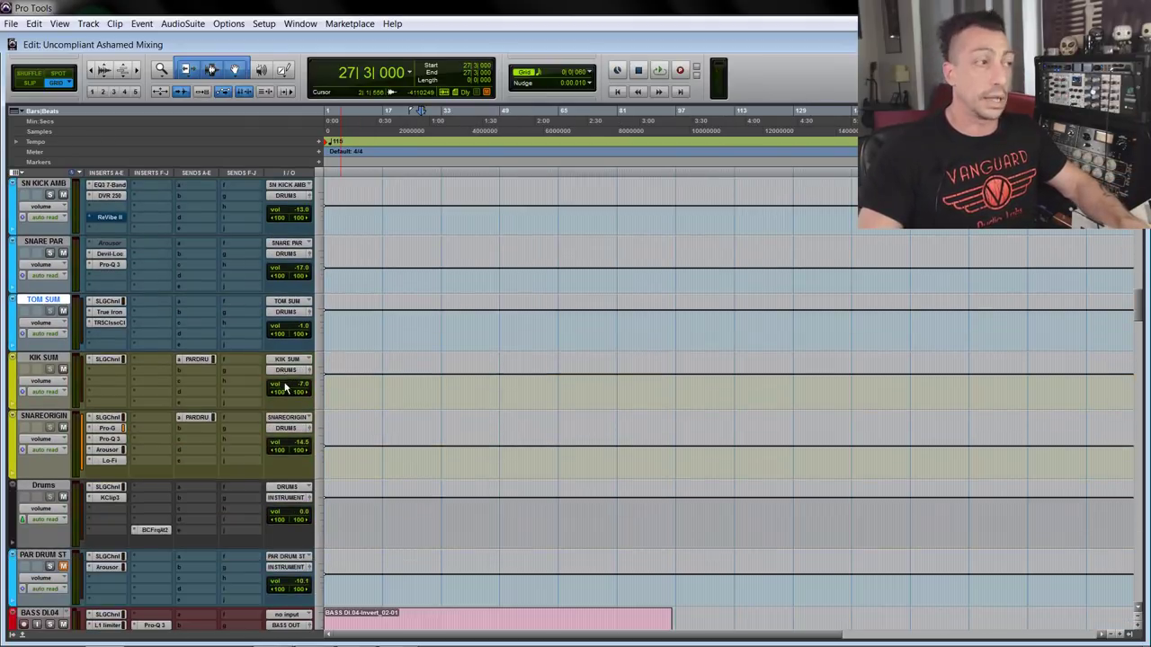
key(ctrl+])
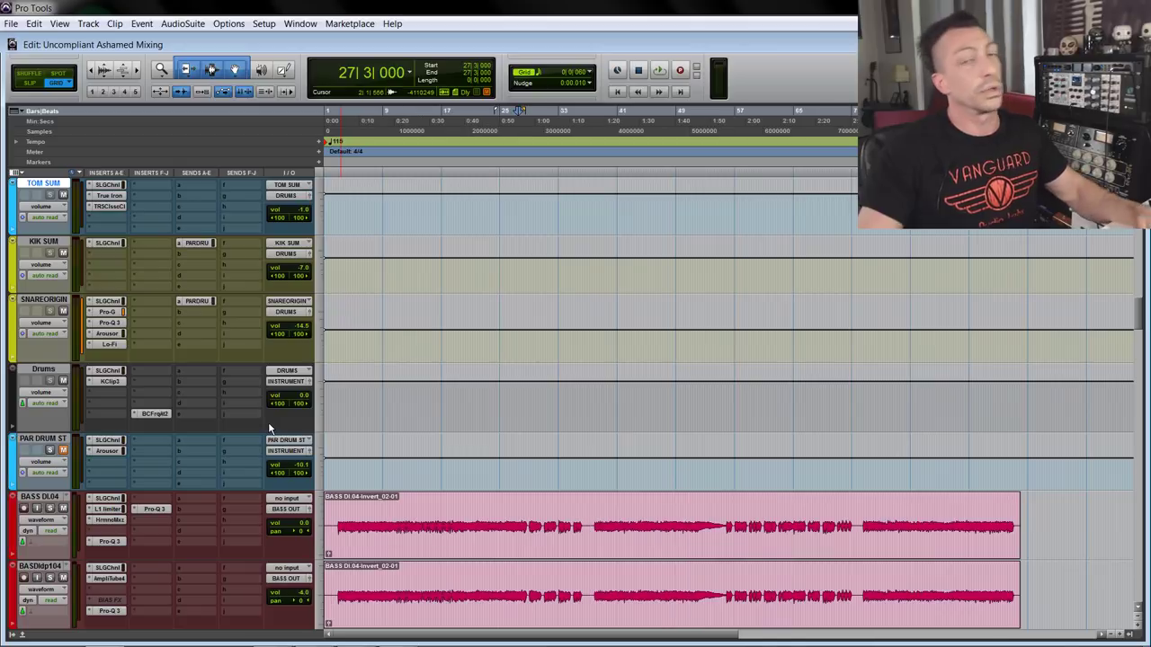
key(ctrl+[)
key(ctrl+])
key(ctrl+])
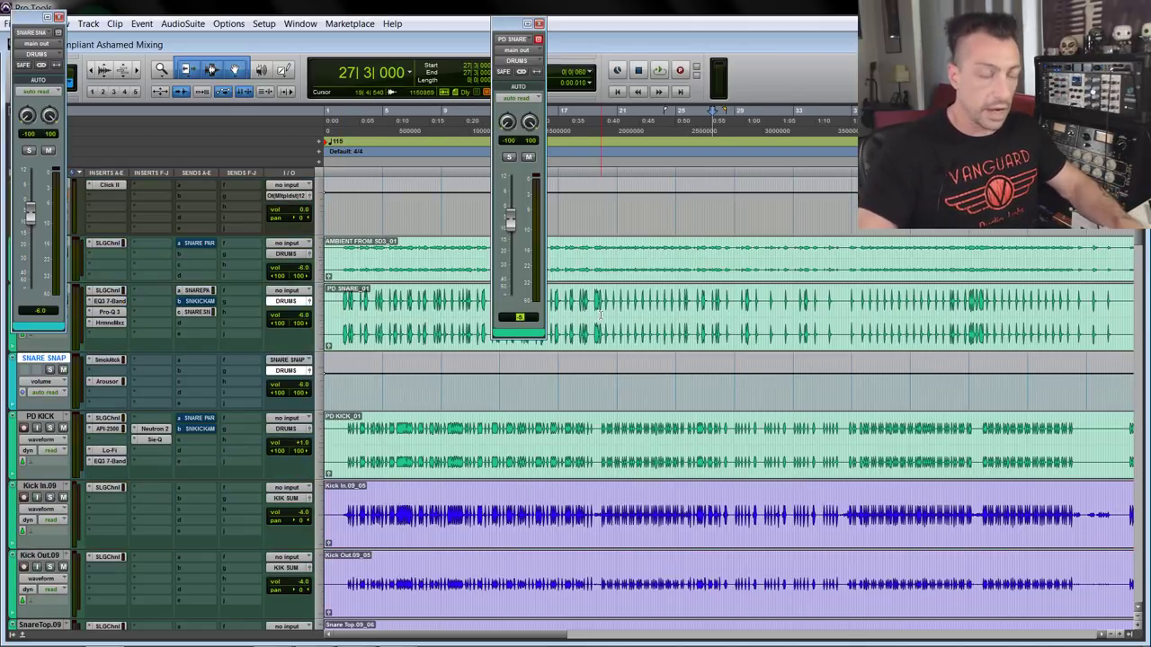
key(Return)
key(space)
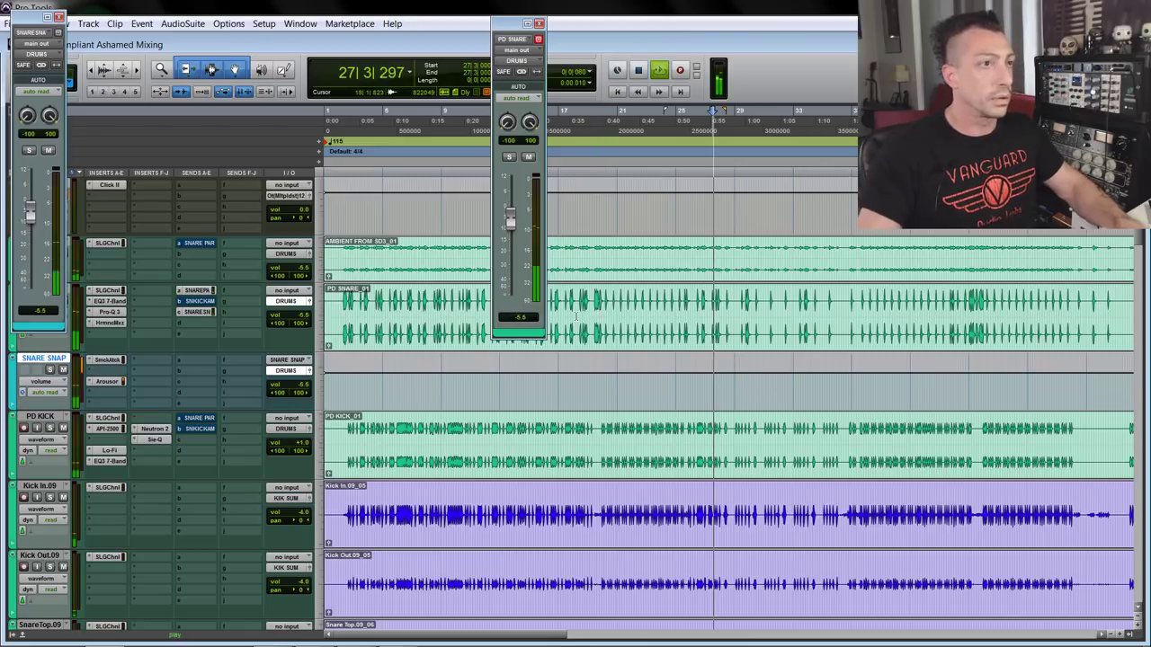
click(538, 24)
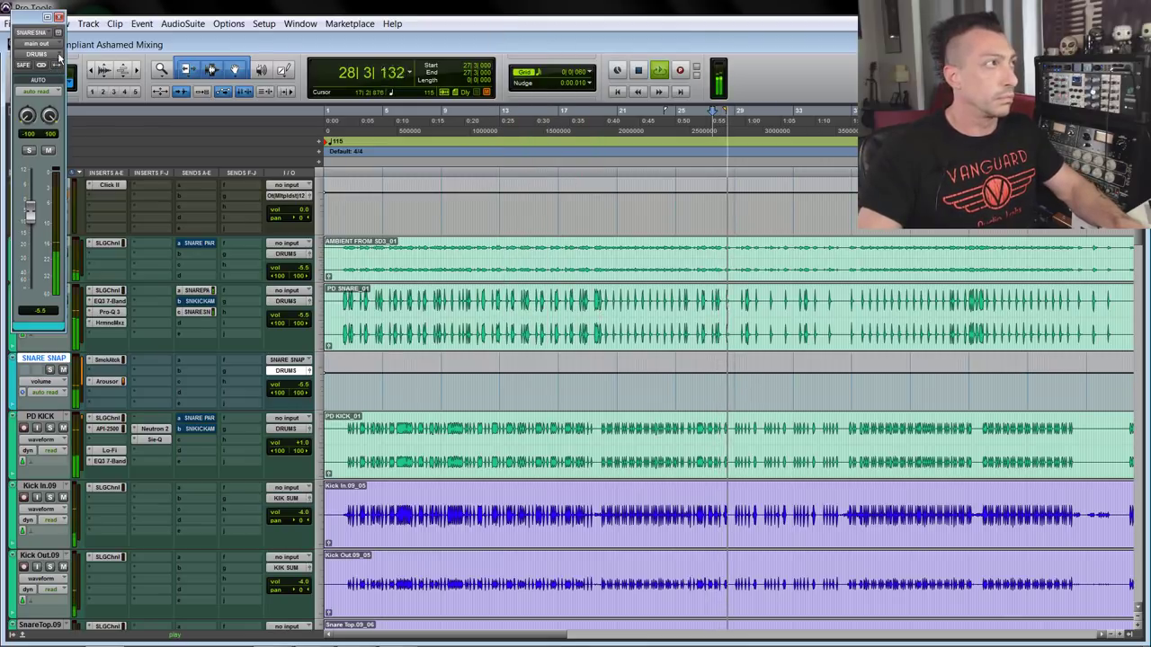
click(58, 17)
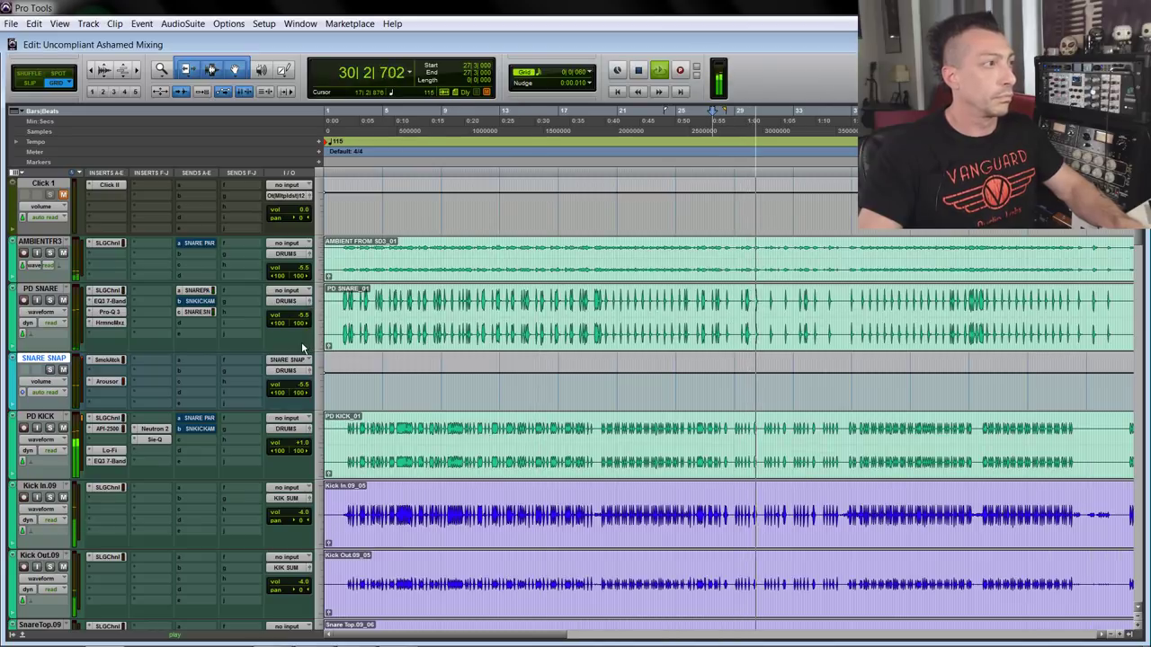
key(space)
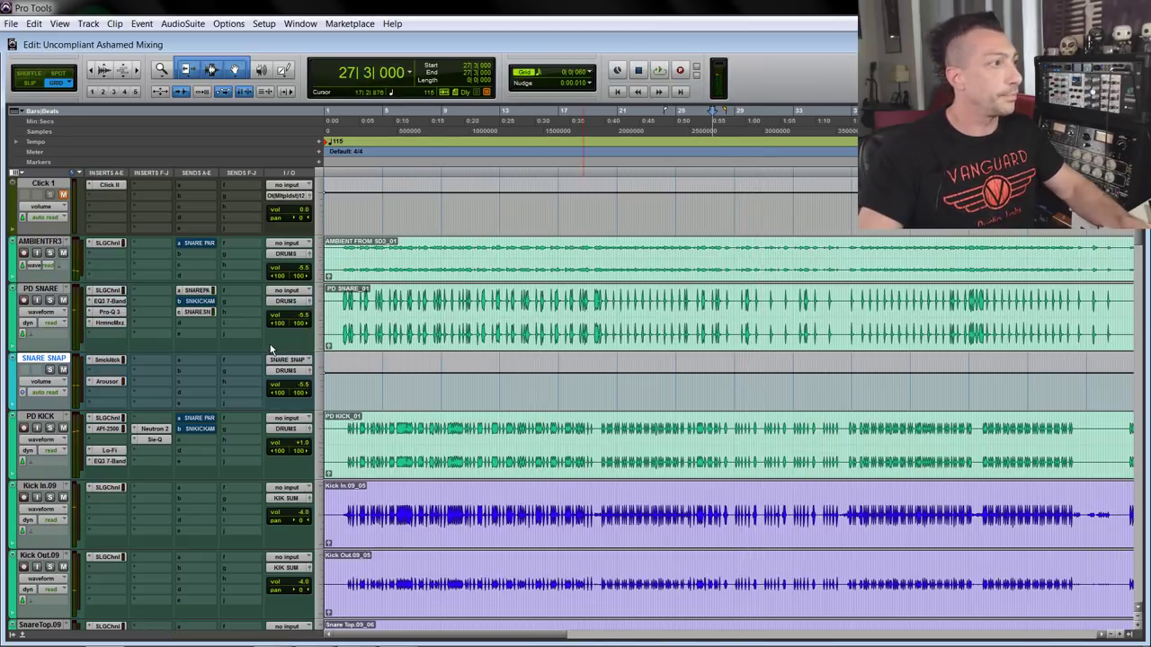
Step: Add a Pro-Q 3 bell boost on PD SNARE: +9.65 dB at 146.20 Hz, Q 1.352
click(110, 311)
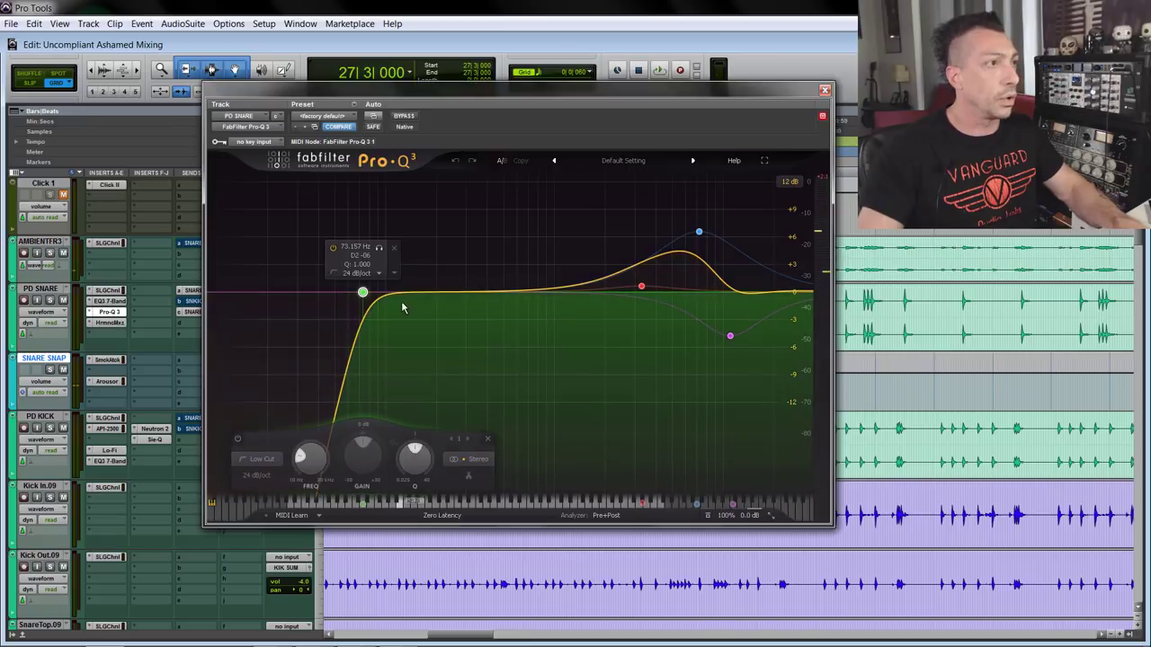
key(space)
drag(378, 293, 414, 205)
key(space)
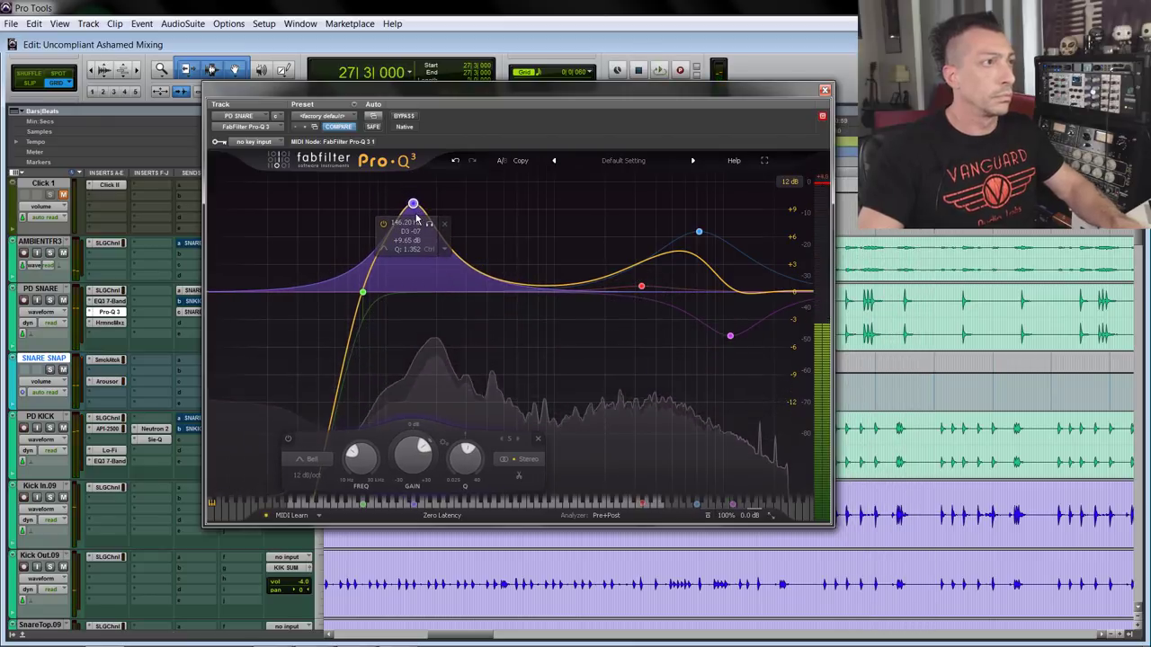
scroll(434, 267, down, 3)
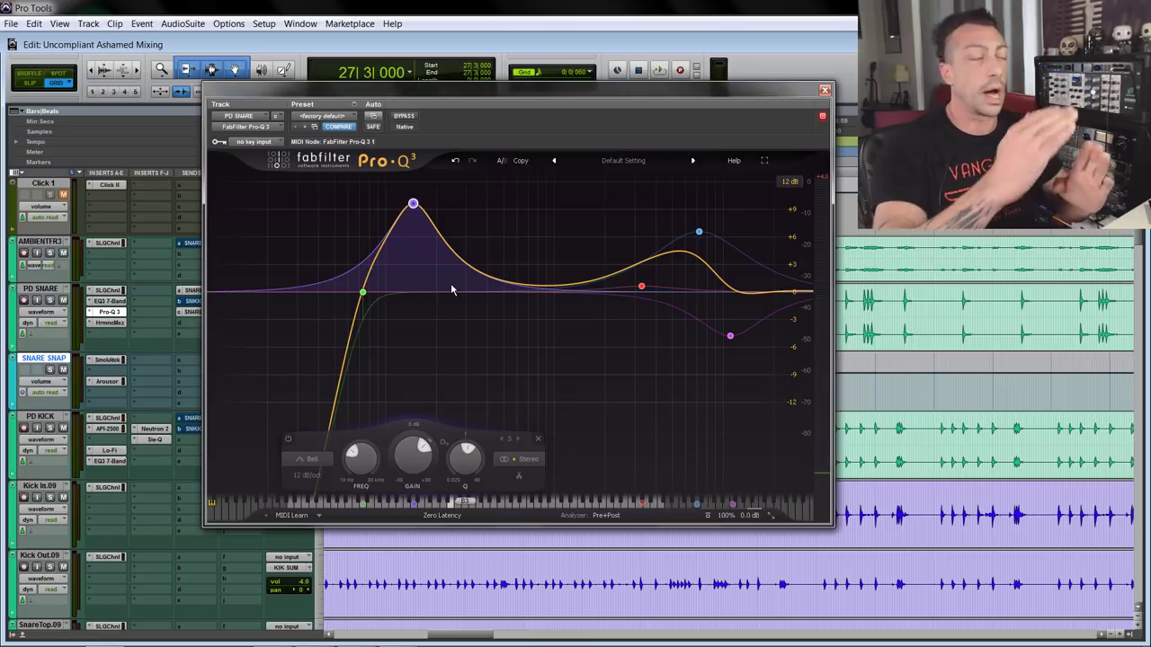
mouse_move(434, 250)
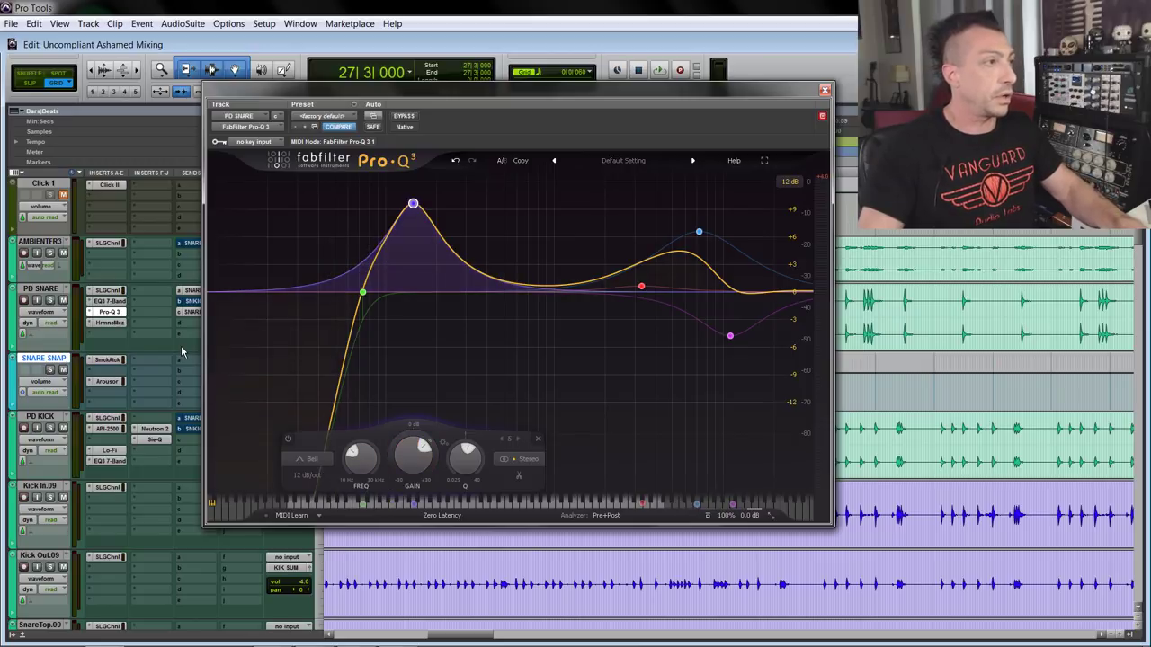
Step: Close the snare Pro-Q 3 and re-zoom the timeline to play the drums again
mouse_move(413, 206)
key(ctrl+w)
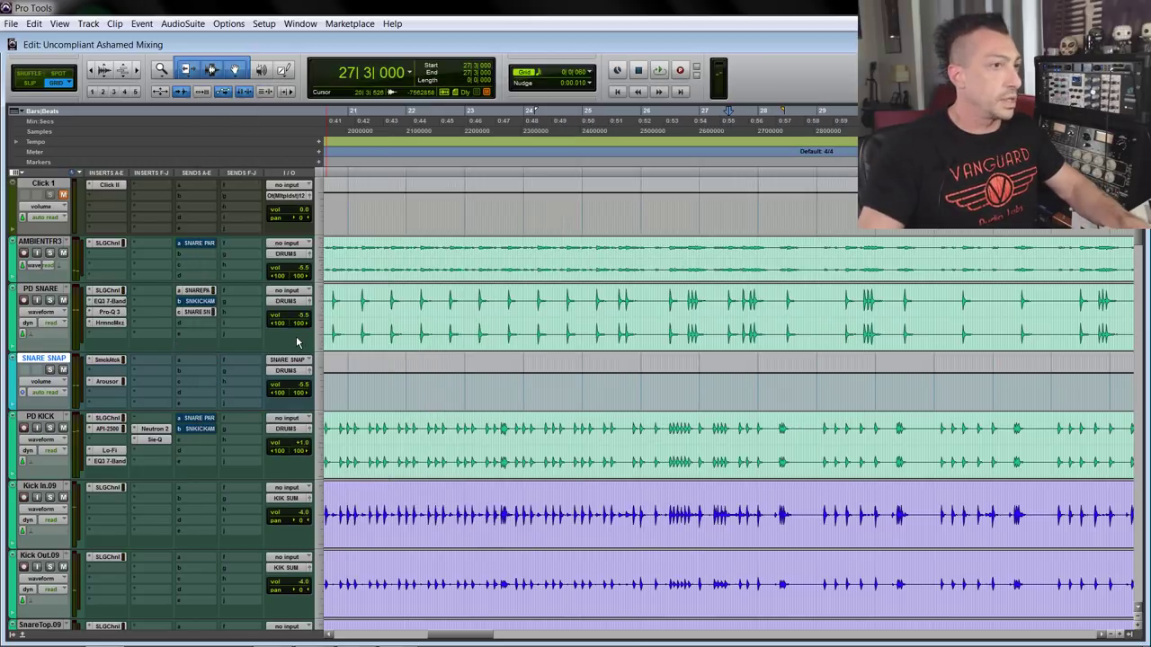
scroll(296, 334, down, 5)
scroll(297, 337, up, 5)
key(ctrl+bracketleft)
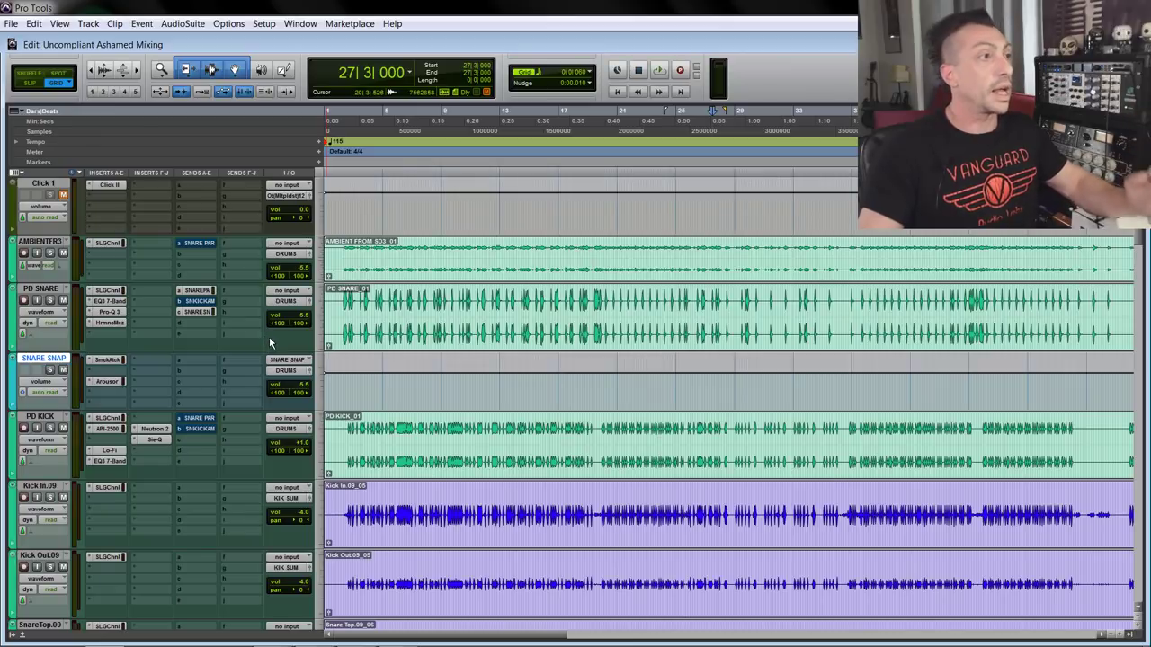
key(ctrl+bracketleft)
scroll(279, 328, down, 15)
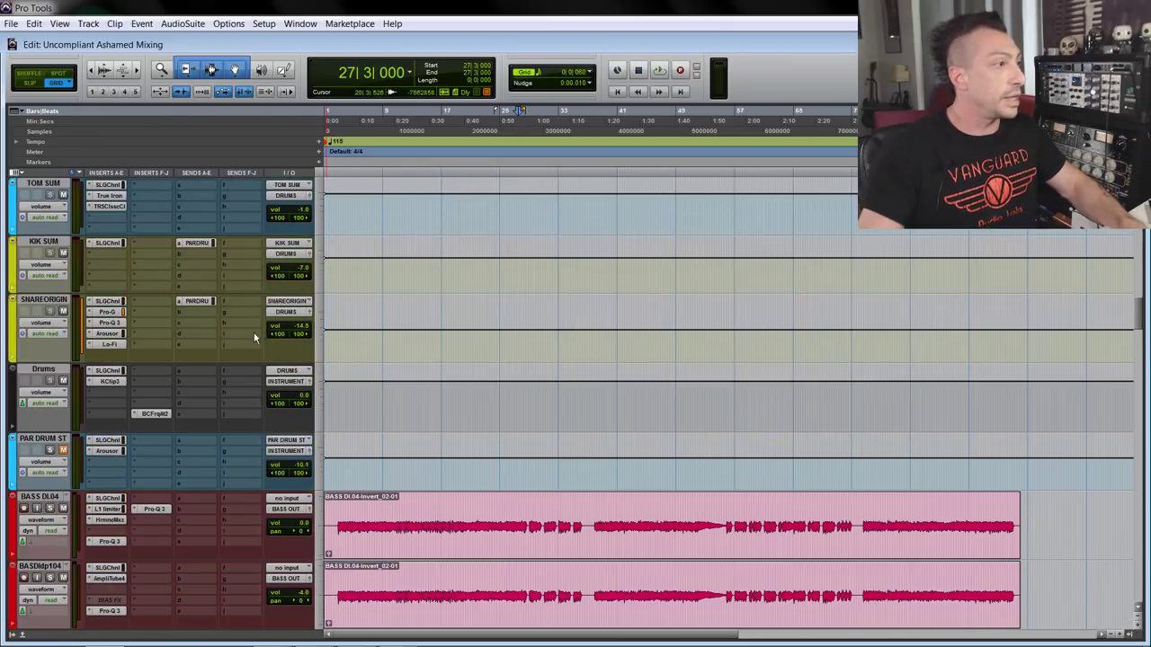
scroll(244, 362, up, 4)
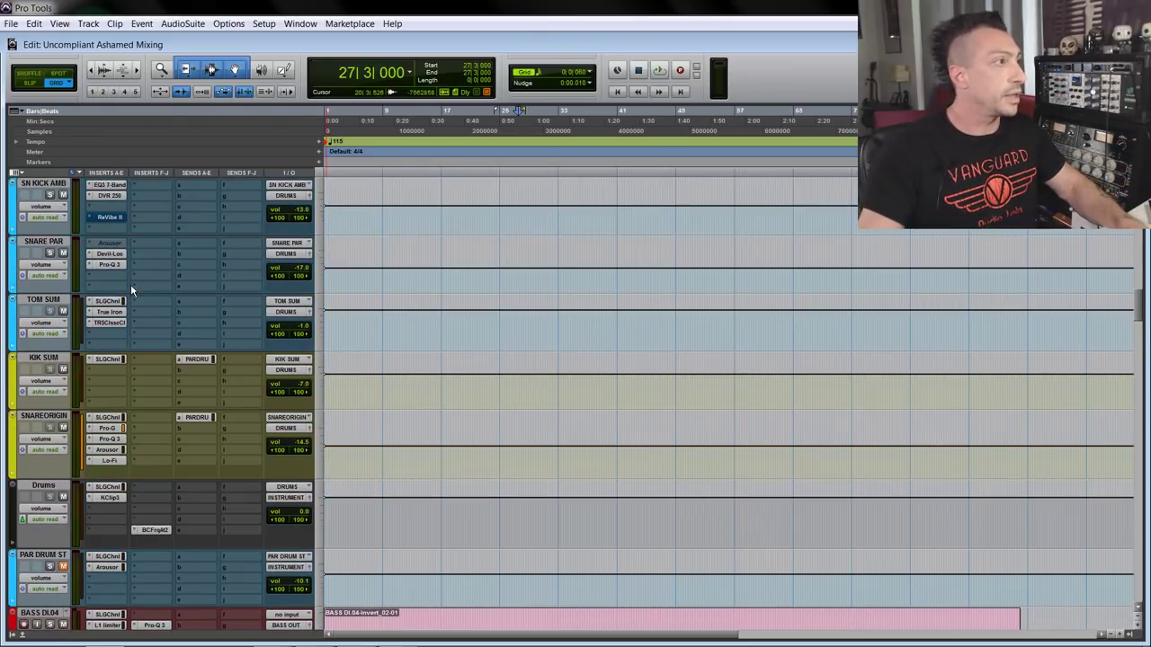
key(ctrl+bracketright)
key(space)
key(ctrl+bracketright)
scroll(91, 303, up, 4)
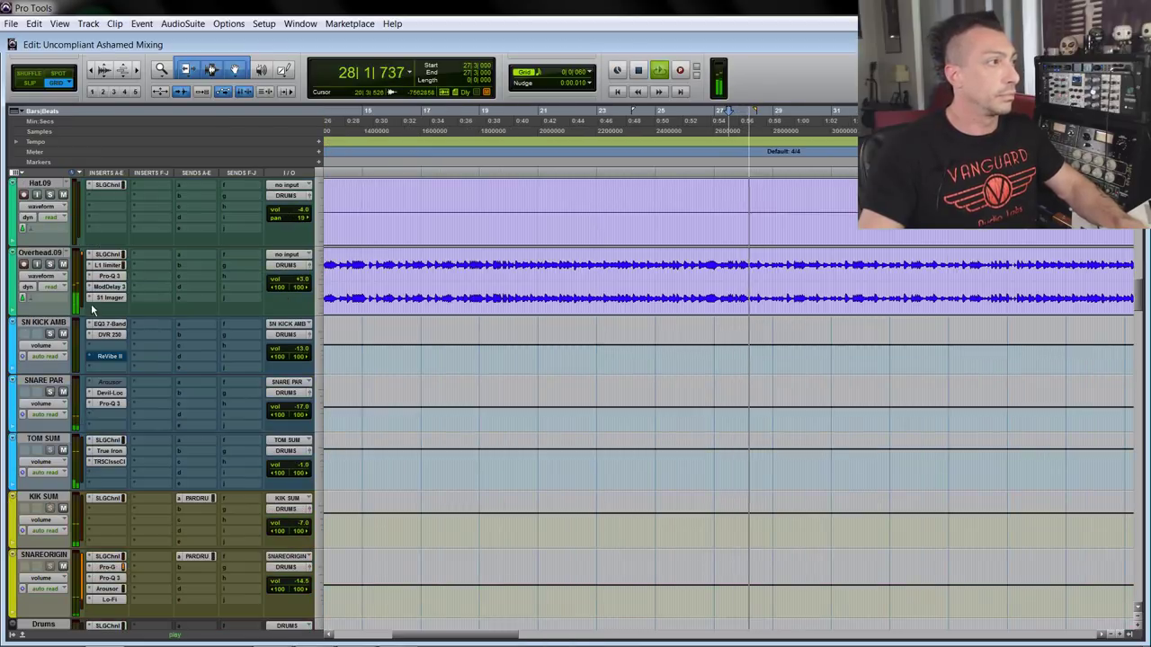
Step: Mute the SNARE PAR bus, enlarge its track and check PD KICK's send level to it
click(63, 392)
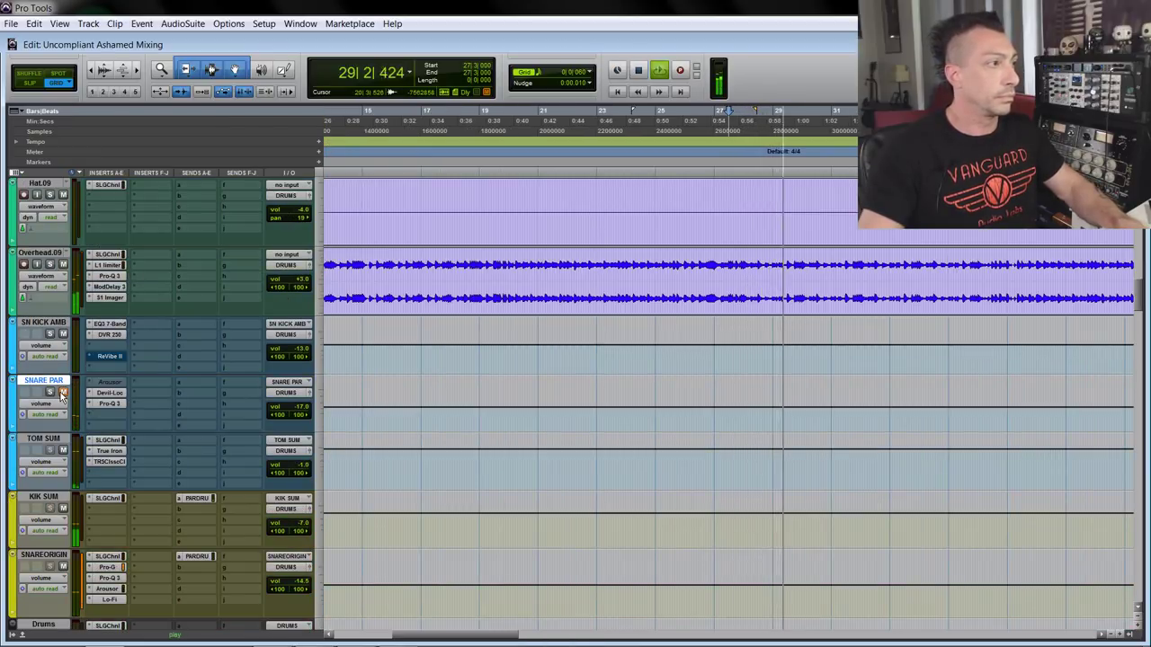
key(space)
key(ctrl+Up)
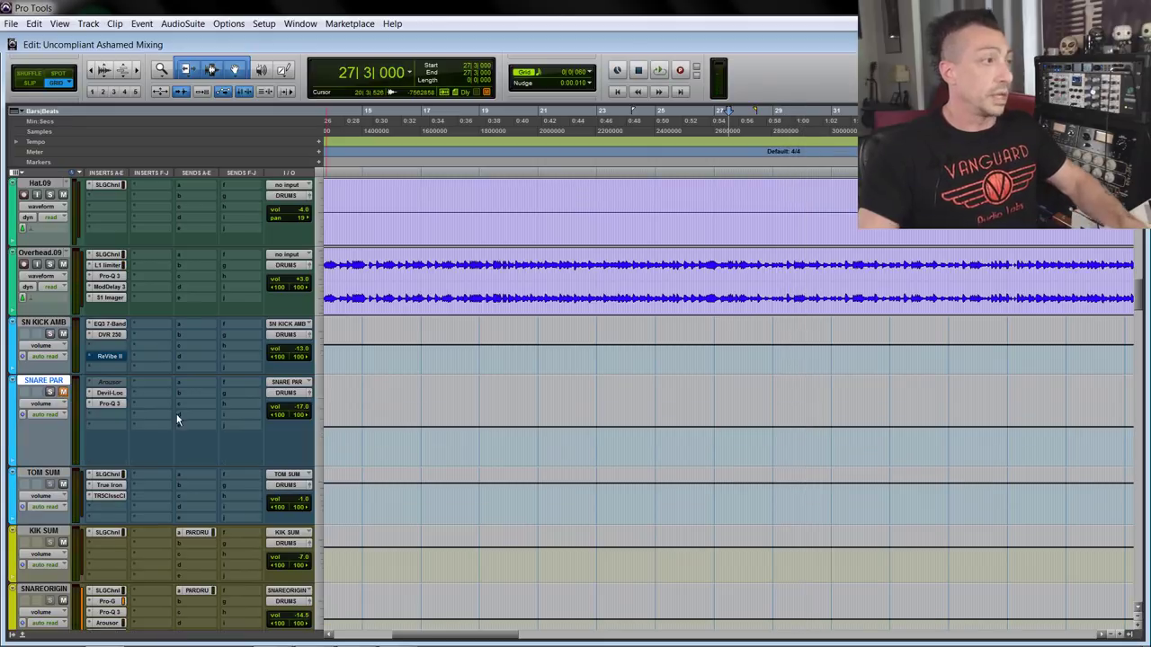
scroll(253, 459, up, 10)
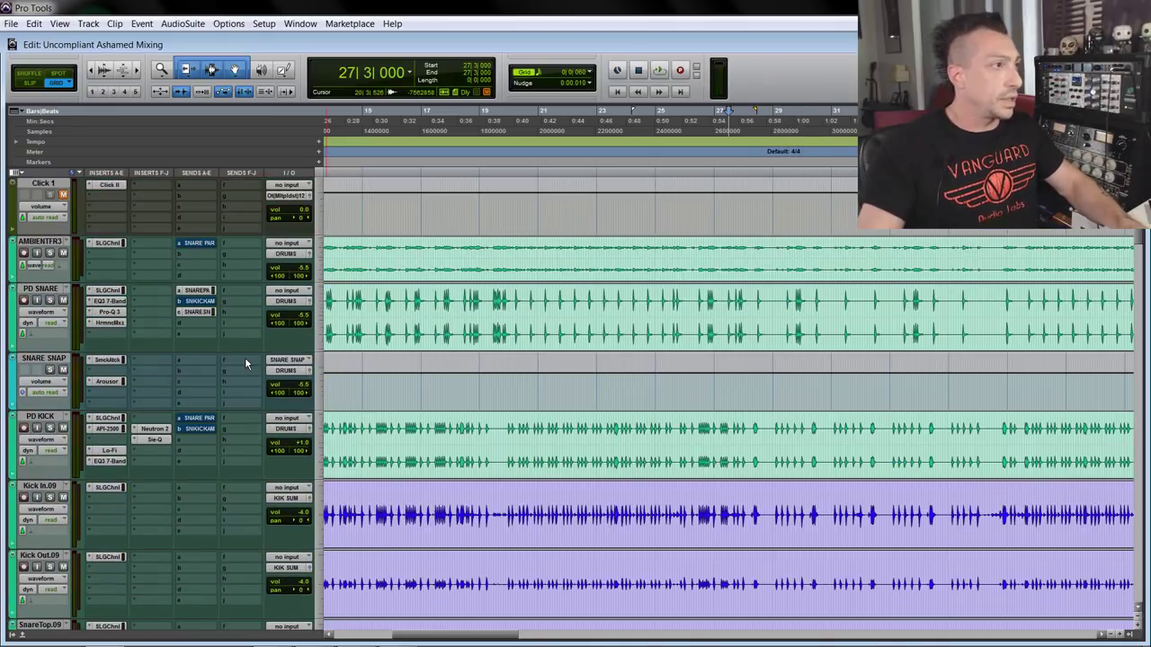
click(209, 421)
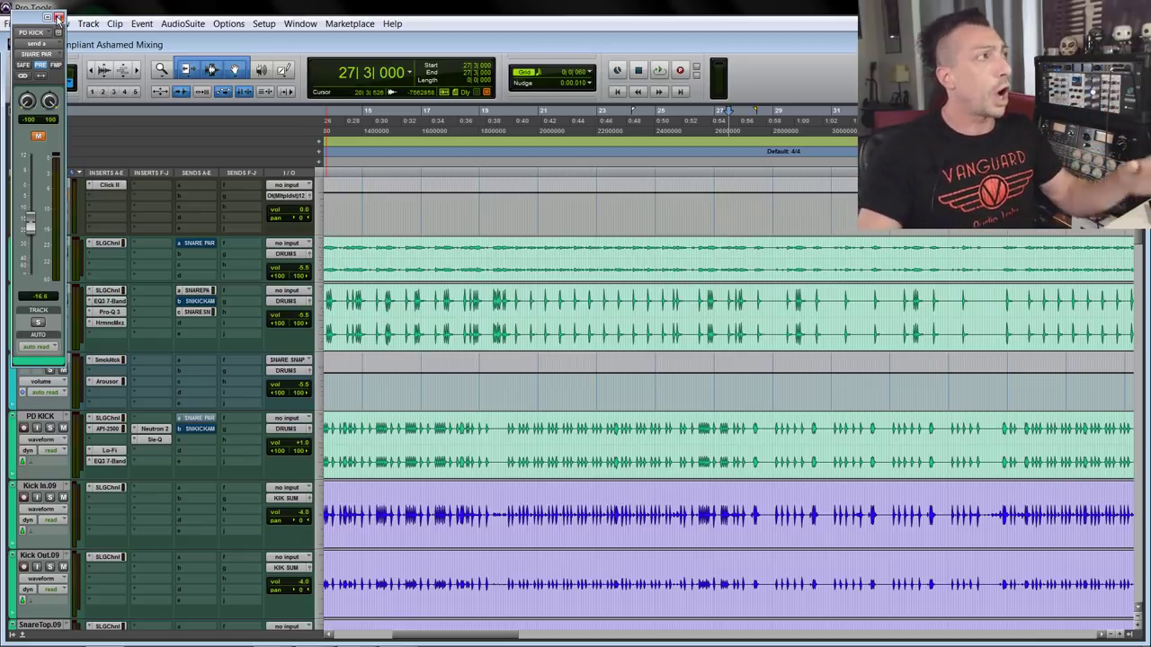
click(60, 17)
scroll(241, 235, down, 1)
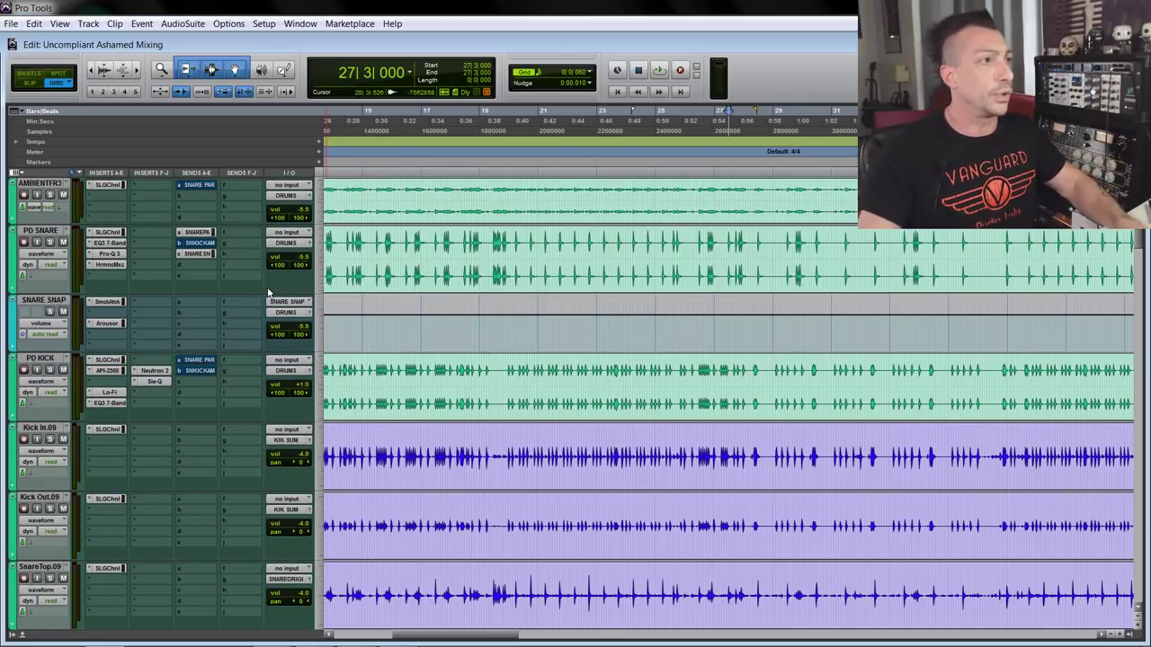
scroll(274, 315, up, 1)
key(ctrl+bracketleft)
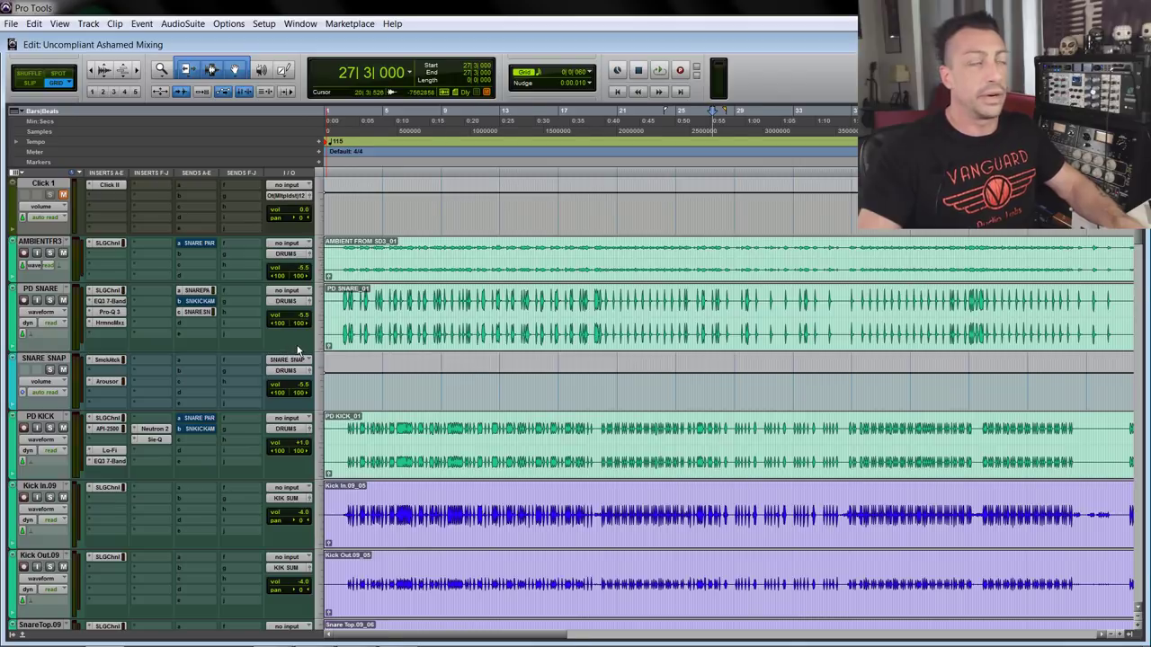
key(ctrl+bracketright)
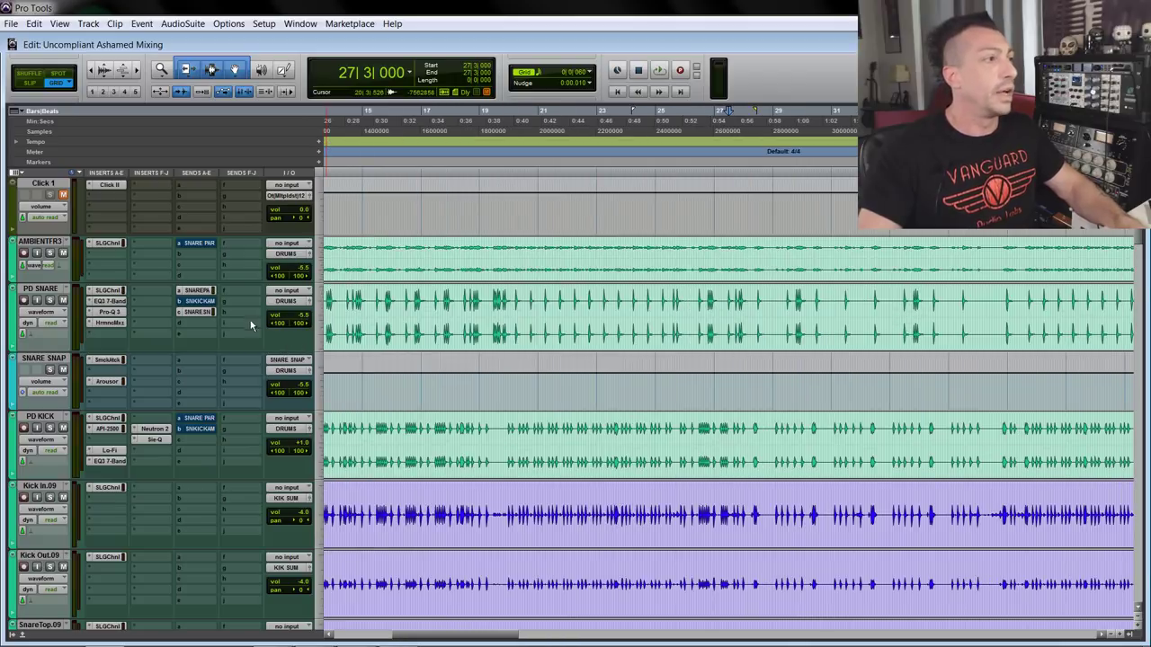
Step: Compare the PD SNARE and PD KICK sends to SNARE PAR side by side
click(213, 292)
drag(39, 23, 386, 88)
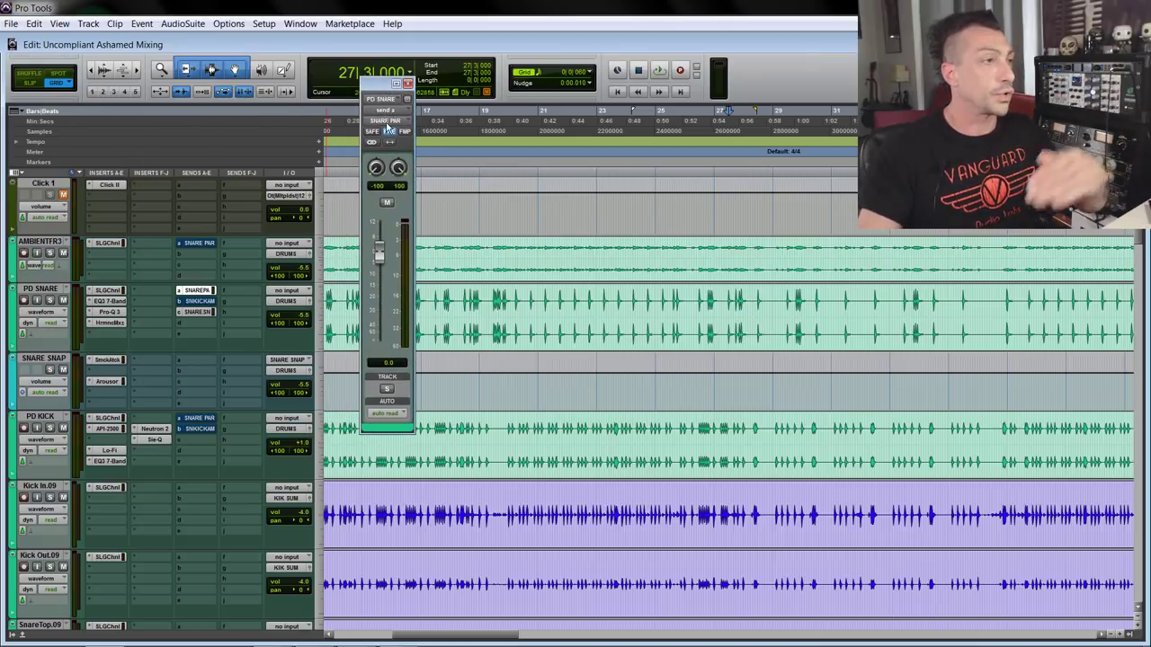
click(205, 419)
drag(36, 19, 299, 73)
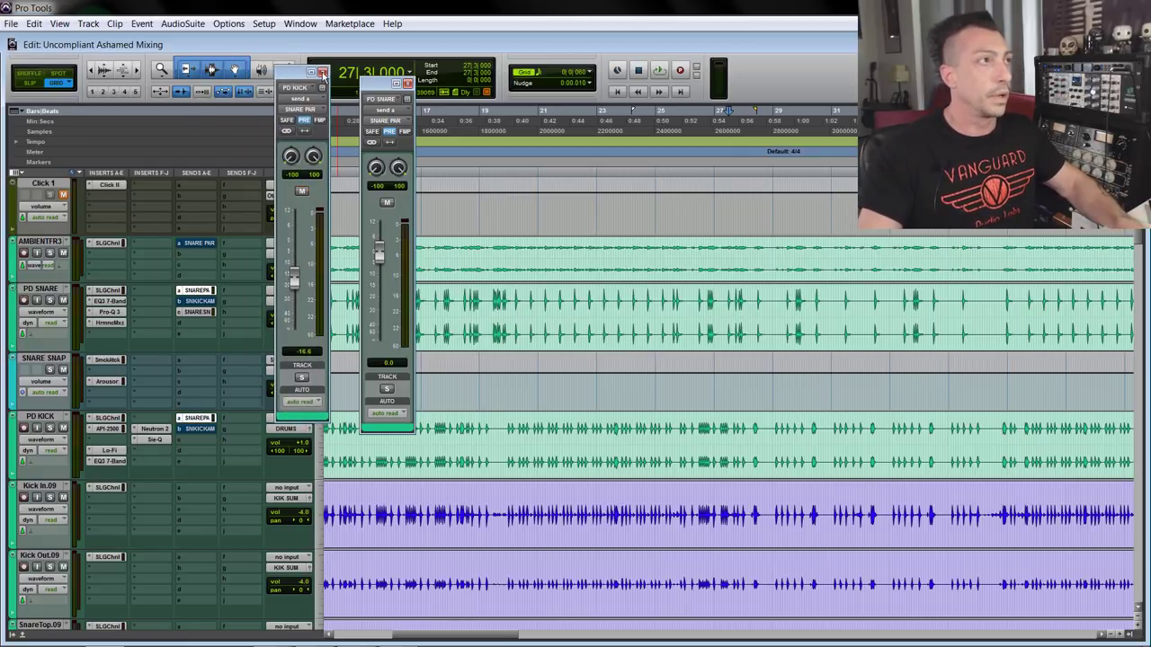
click(322, 72)
click(407, 83)
scroll(234, 332, down, 10)
scroll(234, 332, down, 5)
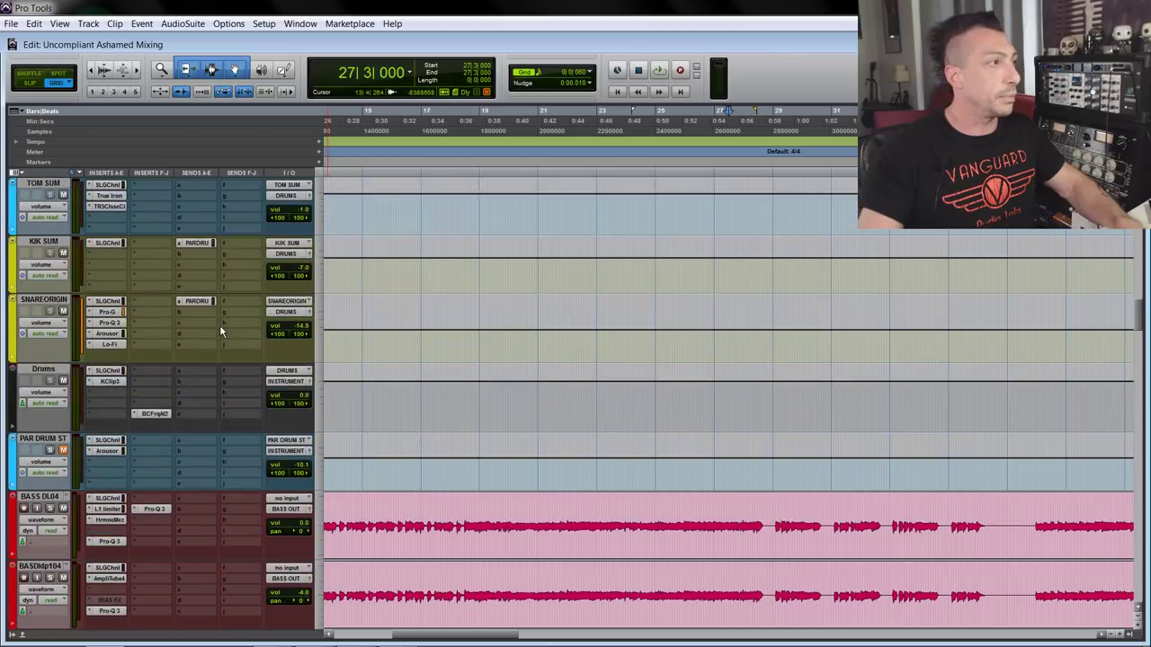
Step: Open SNARE PAR's Devil-Loc and Pro-Q 3 and audition the bus with its fader pushed up
click(62, 255)
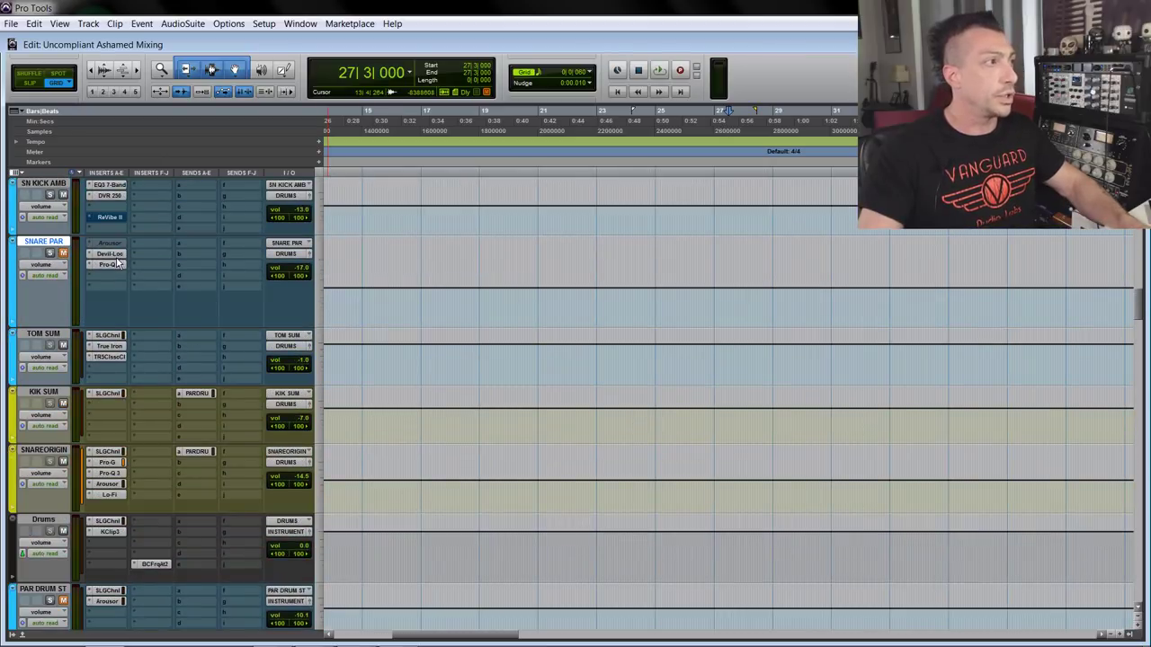
click(110, 253)
drag(208, 28, 452, 86)
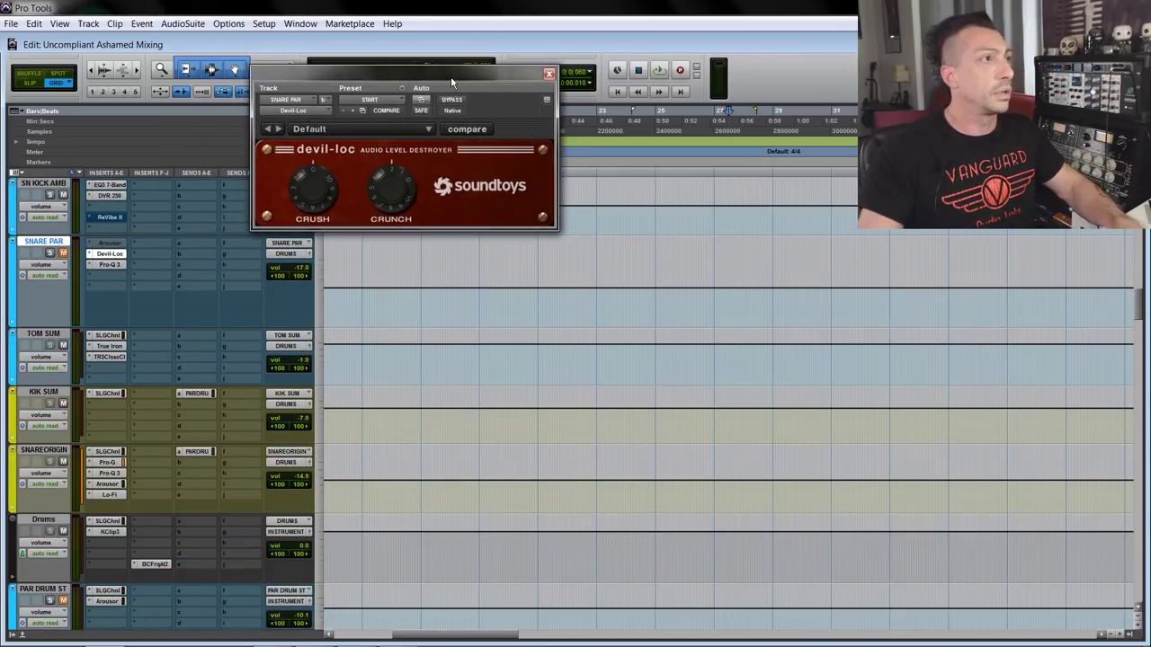
click(112, 265)
drag(357, 12, 880, 72)
scroll(296, 340, up, 3)
mouse_move(297, 340)
mouse_down()
mouse_move(295, 324)
mouse_move(292, 387)
mouse_move(293, 330)
mouse_up()
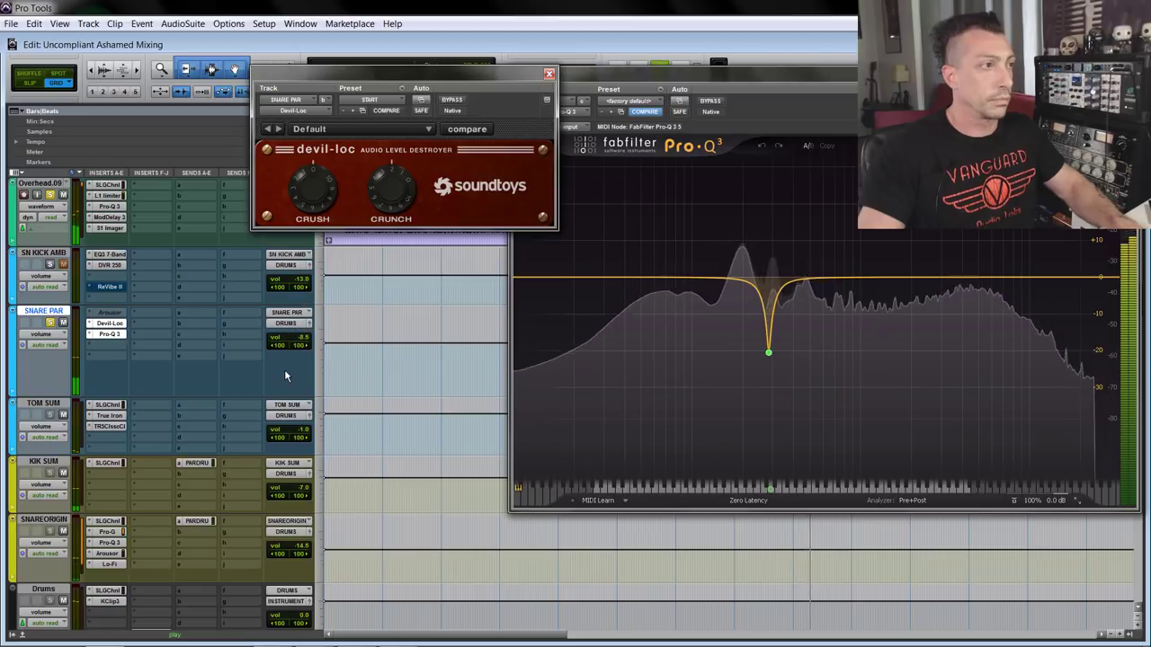
key(space)
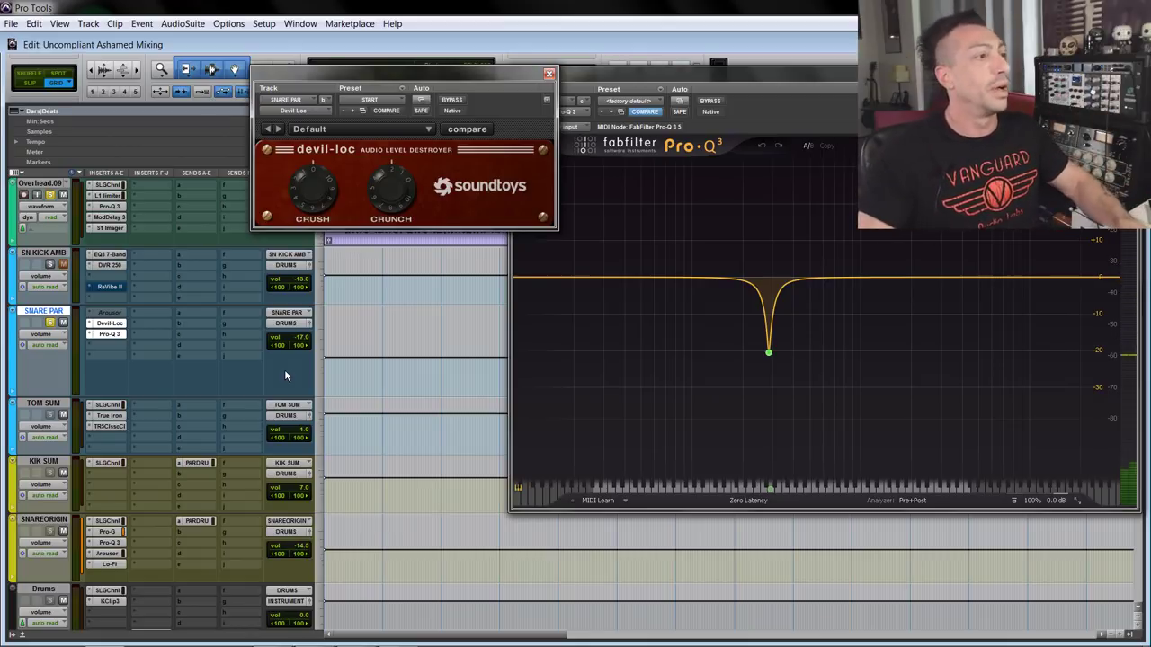
Step: Close the plugin windows and unmute the PD SNARE and PD KICK sends to SN KICK AMB
key(ctrl+alt+shift+w)
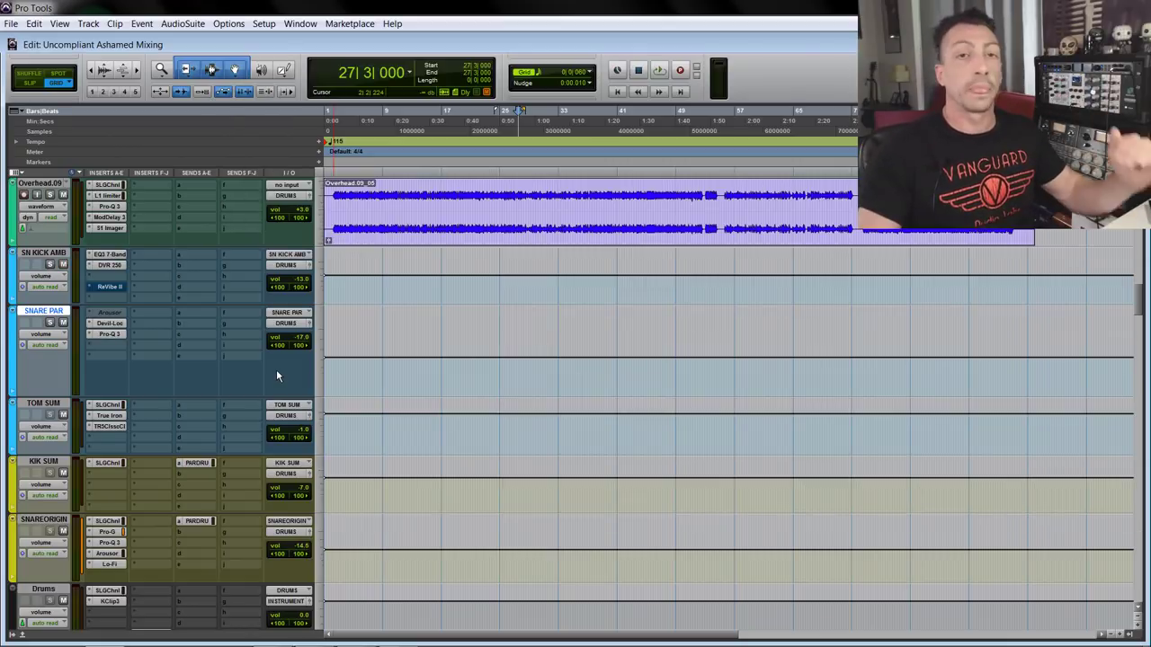
scroll(276, 376, down, 10)
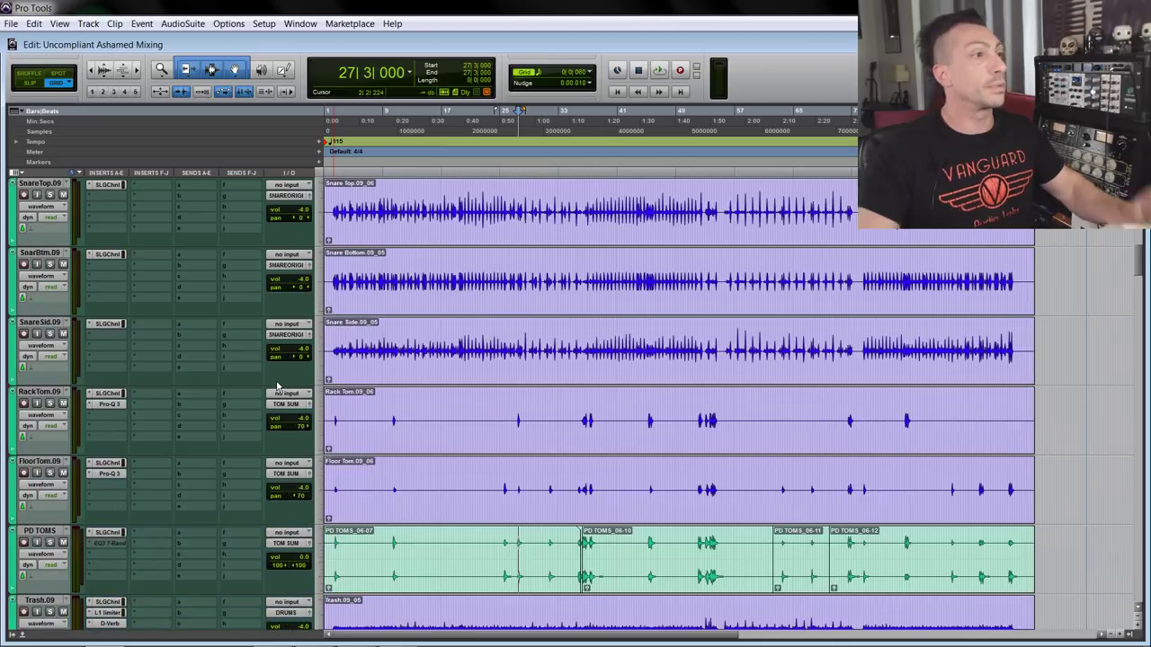
scroll(279, 385, up, 3)
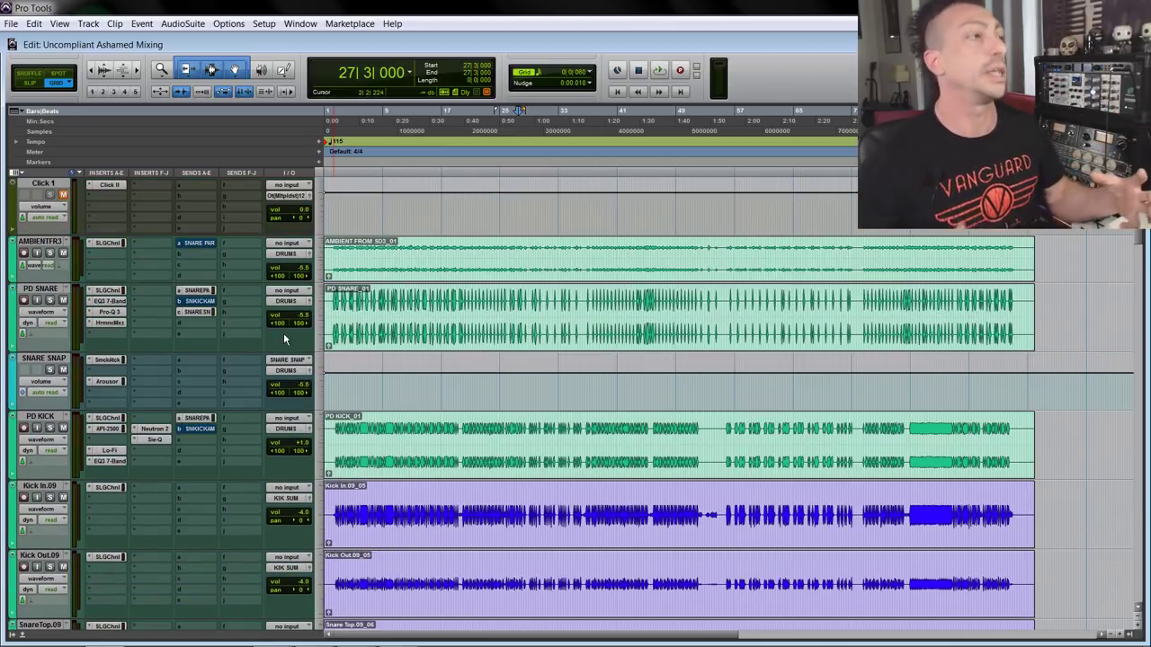
click(205, 302)
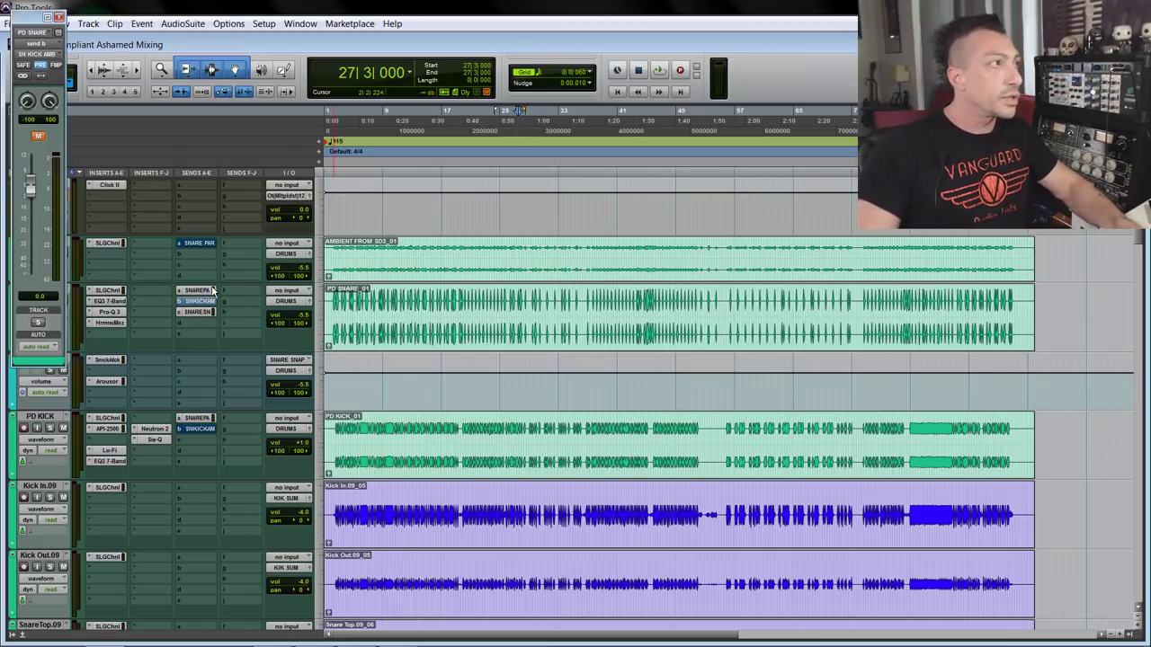
drag(51, 17, 180, 45)
click(163, 160)
click(203, 429)
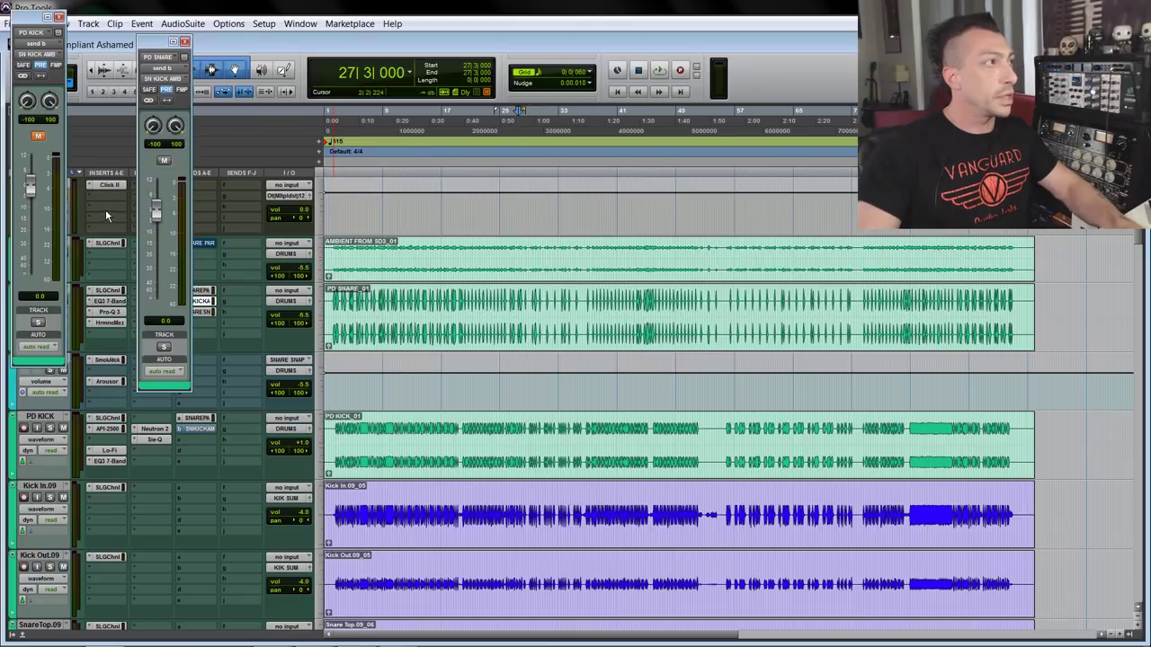
click(38, 136)
click(59, 16)
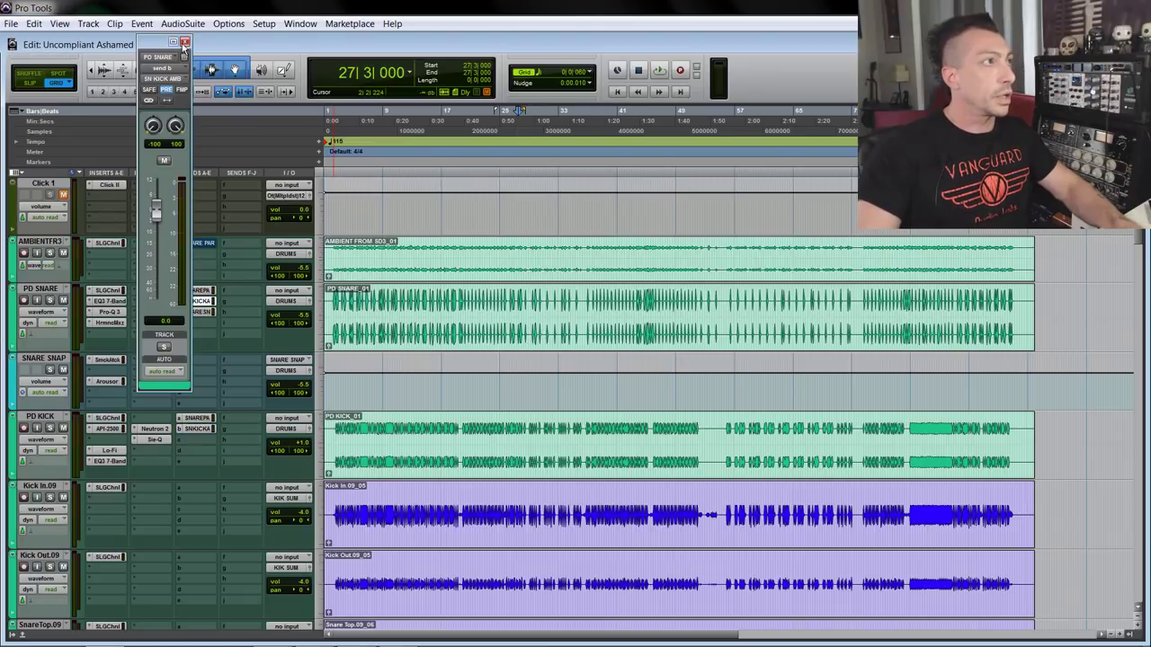
click(185, 41)
scroll(255, 213, down, 10)
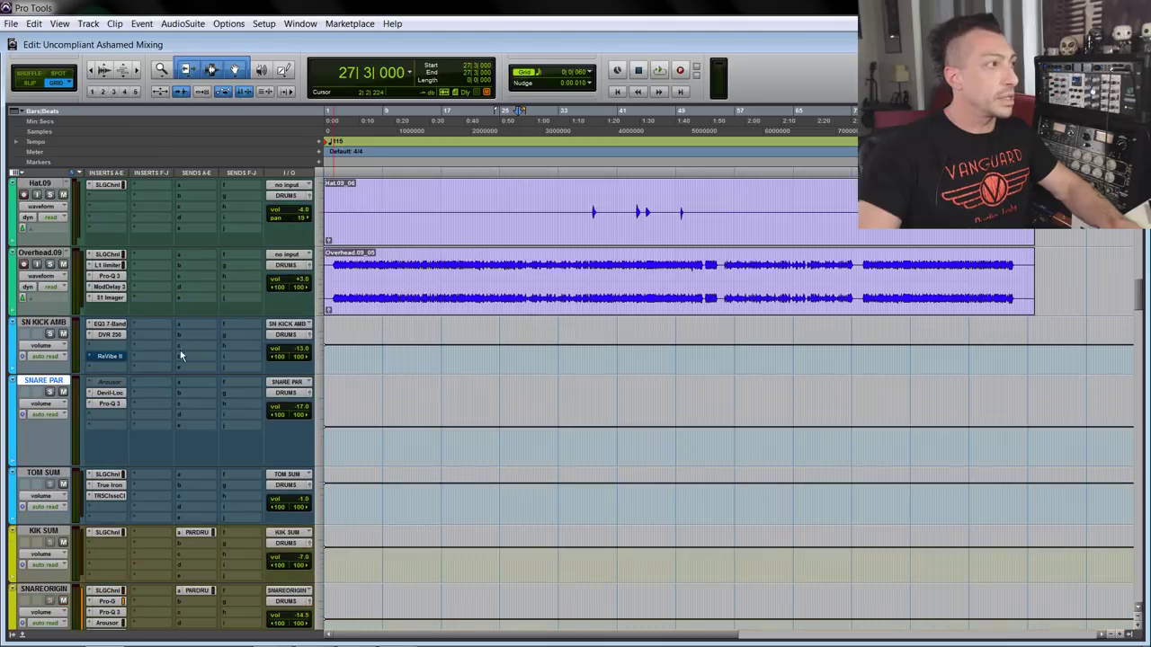
Step: Open SN KICK AMB's DVR 250 reverb, play the mix, and raise the bus to +4.8 dB
click(50, 325)
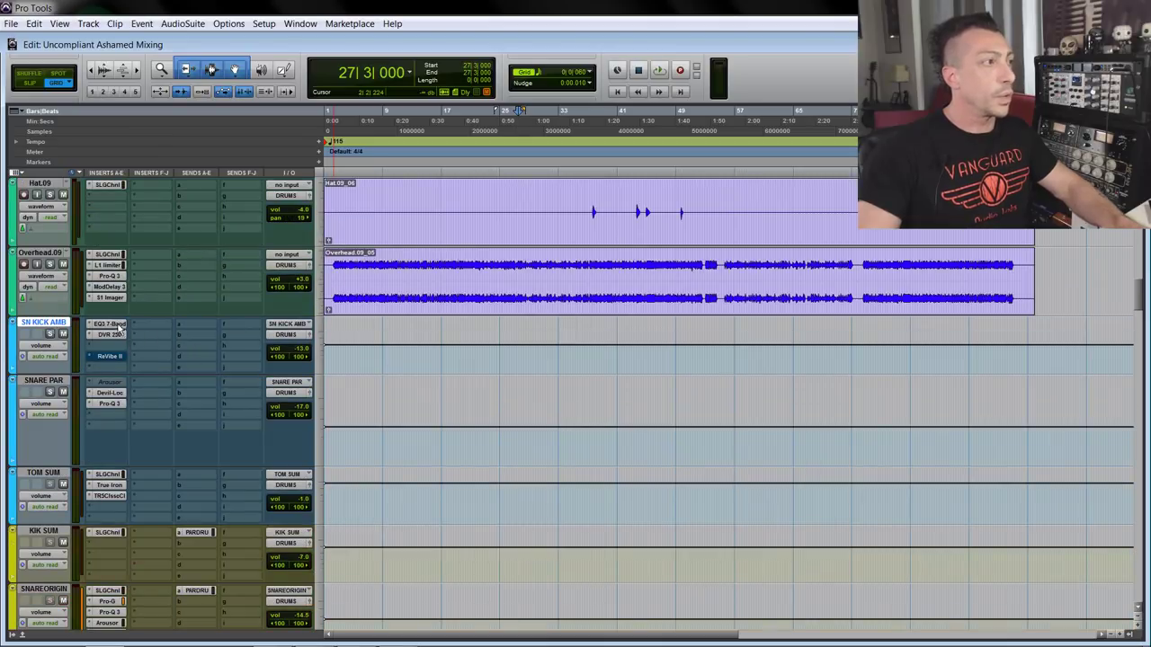
click(111, 325)
drag(312, 16, 601, 51)
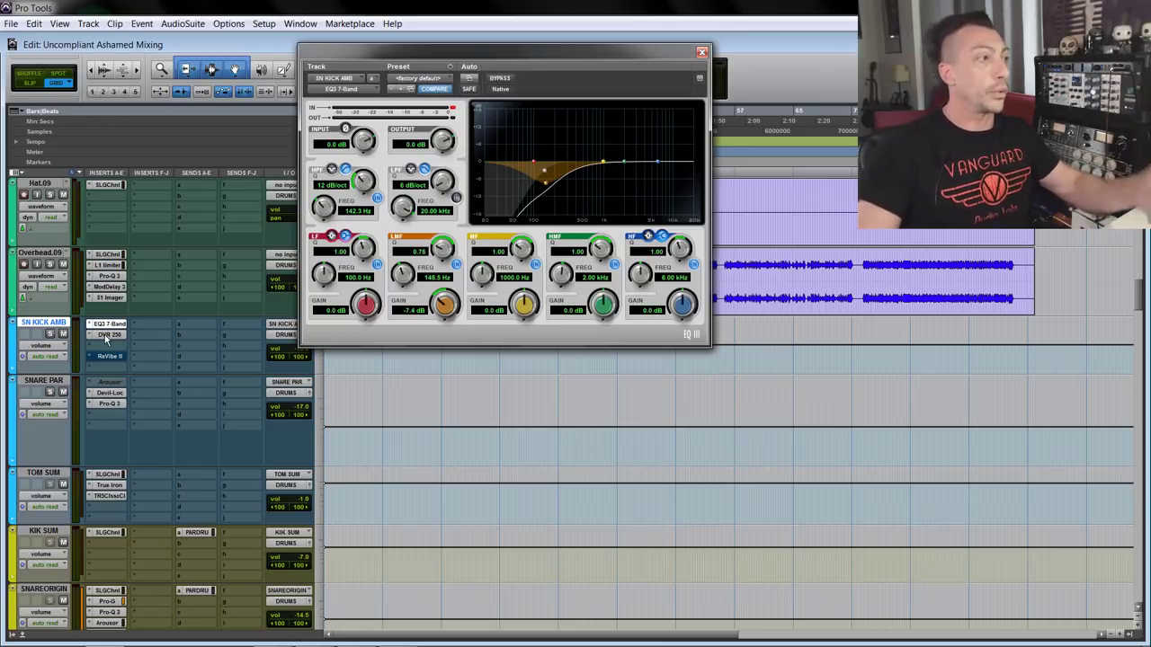
click(110, 335)
click(700, 53)
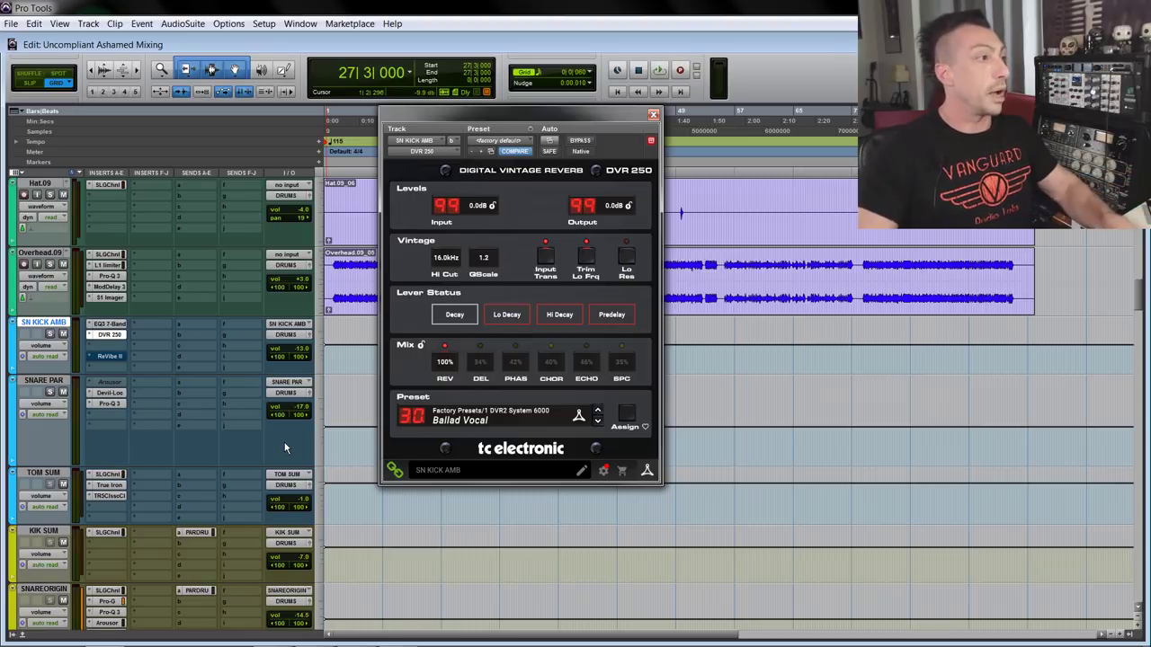
key(space)
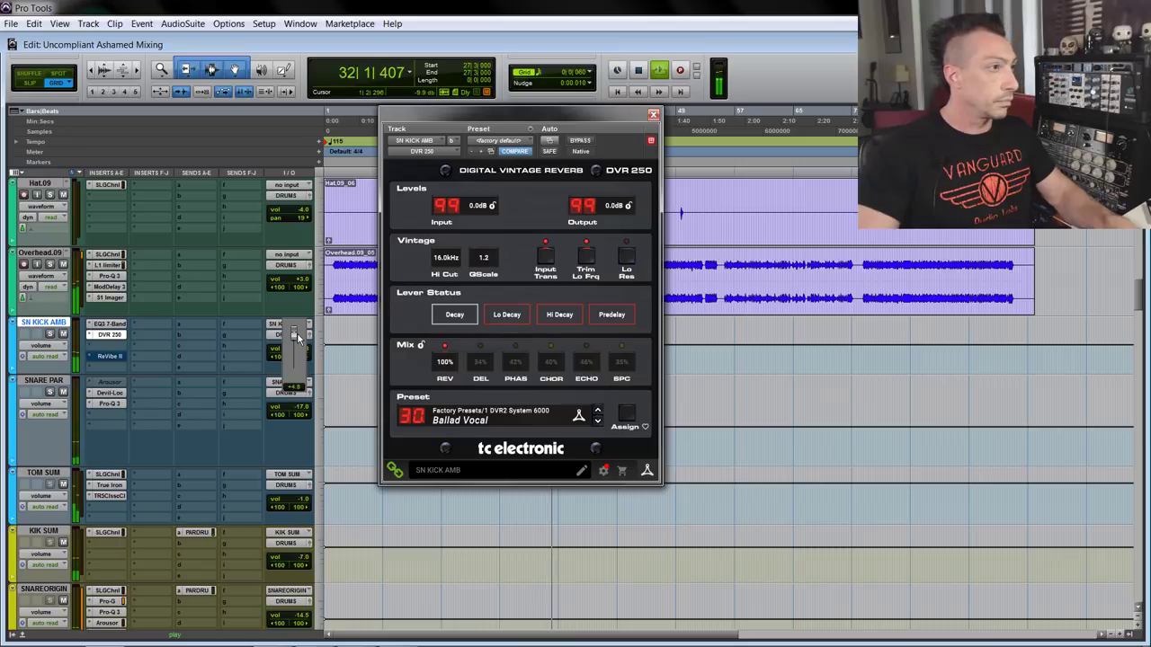
drag(296, 335, 297, 336)
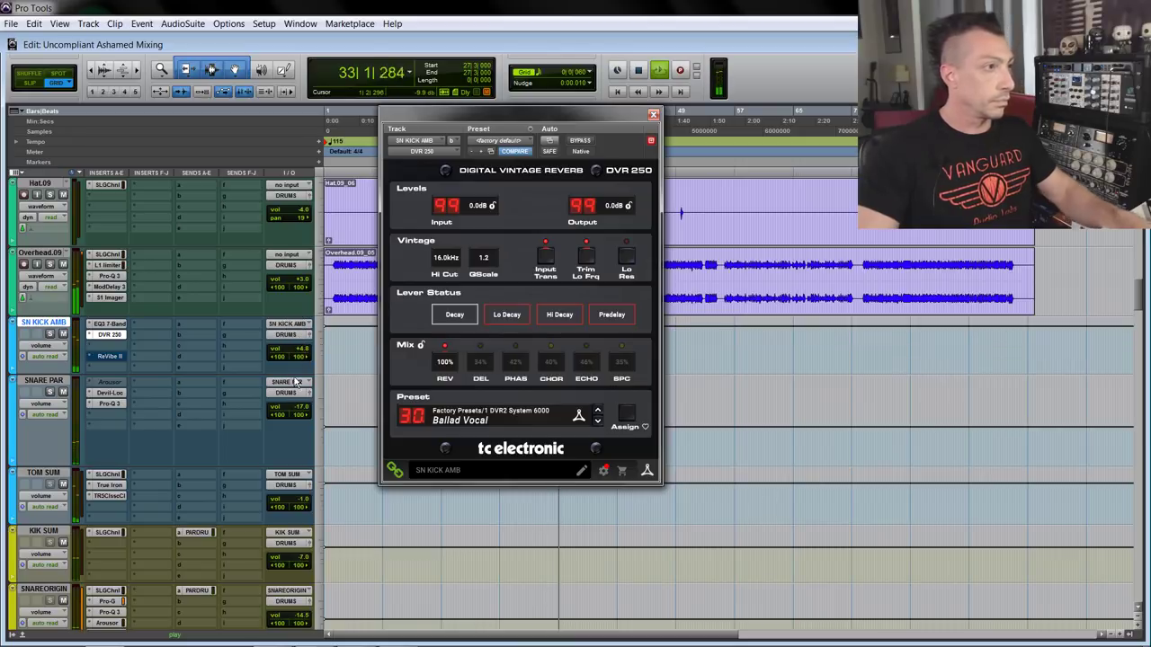